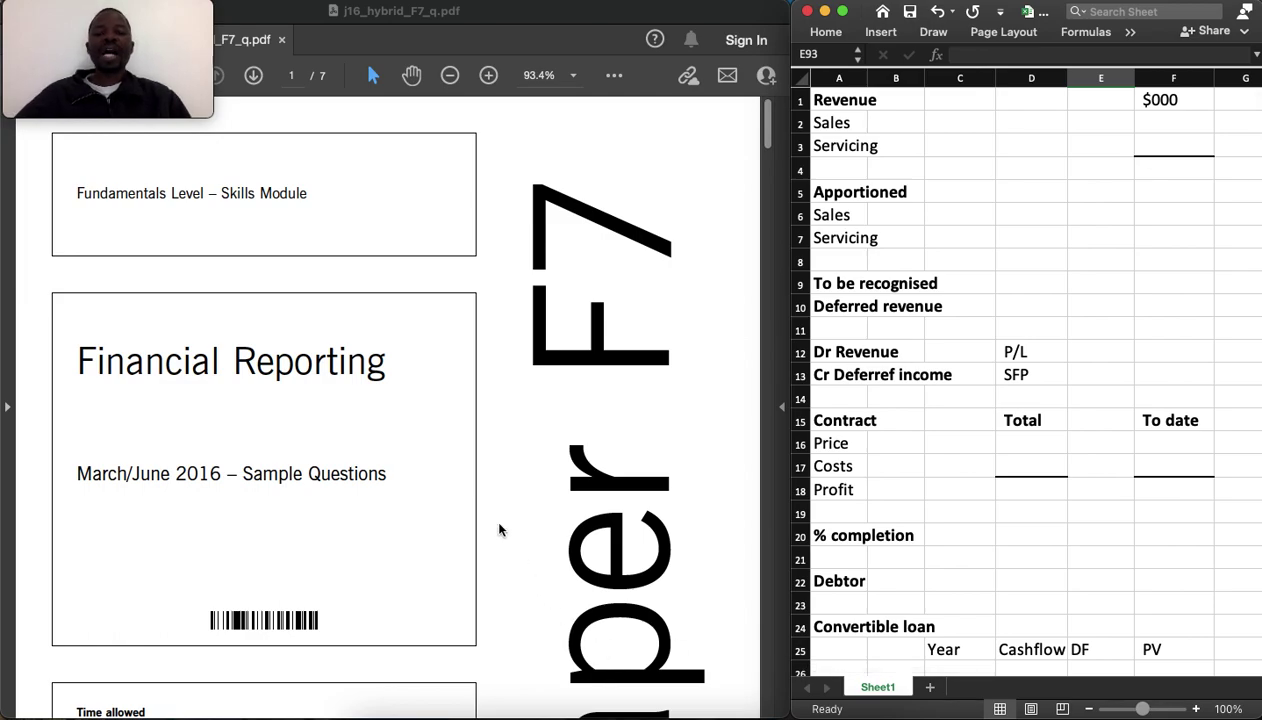
Scroll the Downing Co PDF to page 6, framing the trial balance totals and notes (i)–(iv)
scroll(500, 530, "down", 15)
scroll(503, 530, "down", 15)
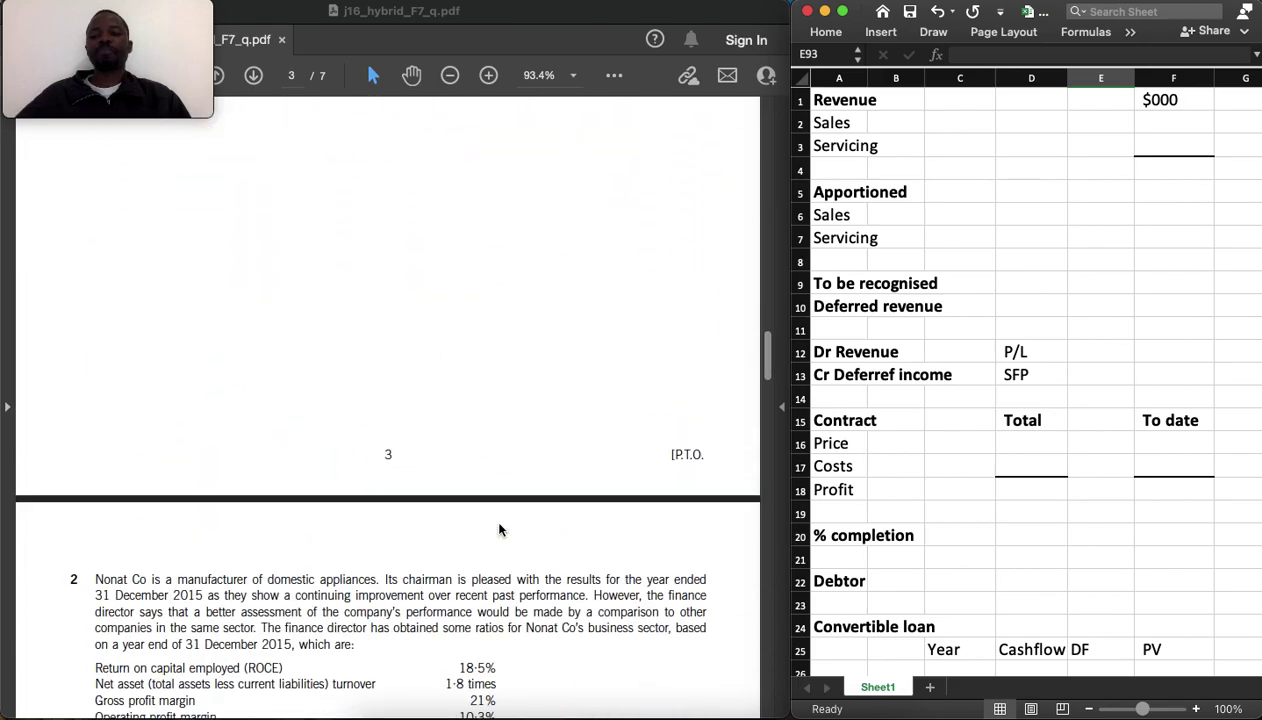
scroll(500, 530, "down", 12)
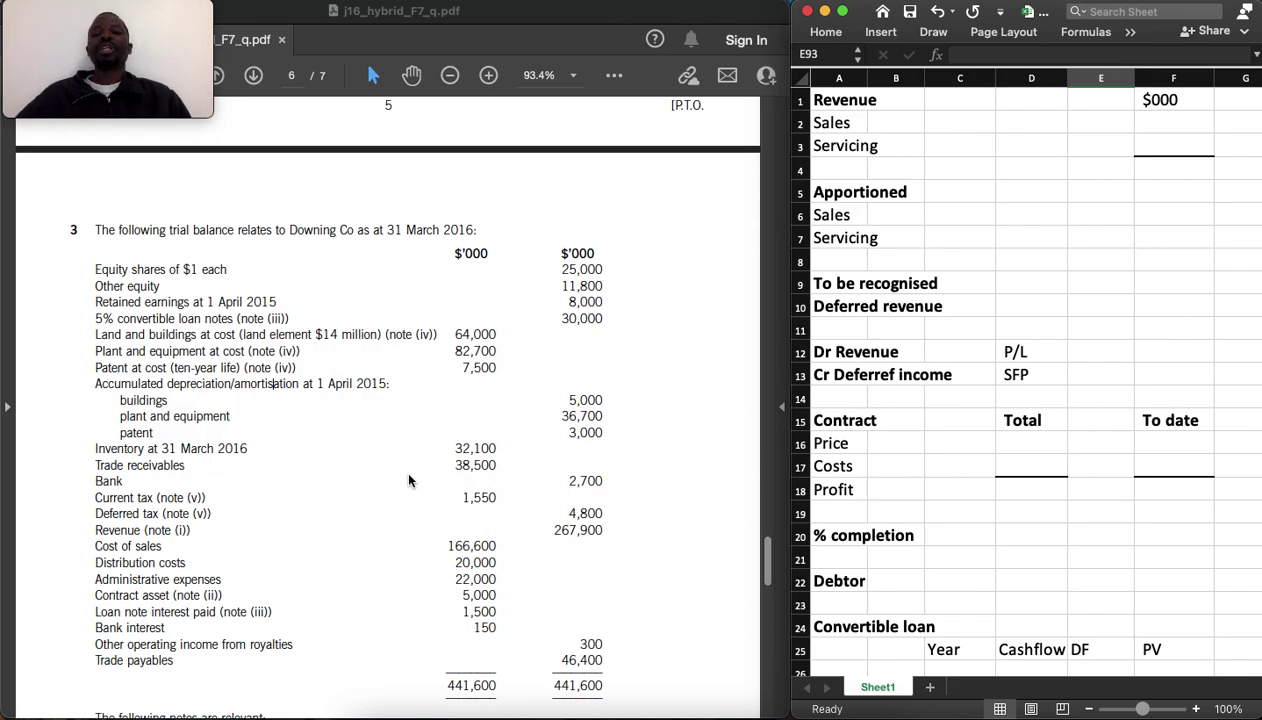
scroll(408, 481, "down", 1)
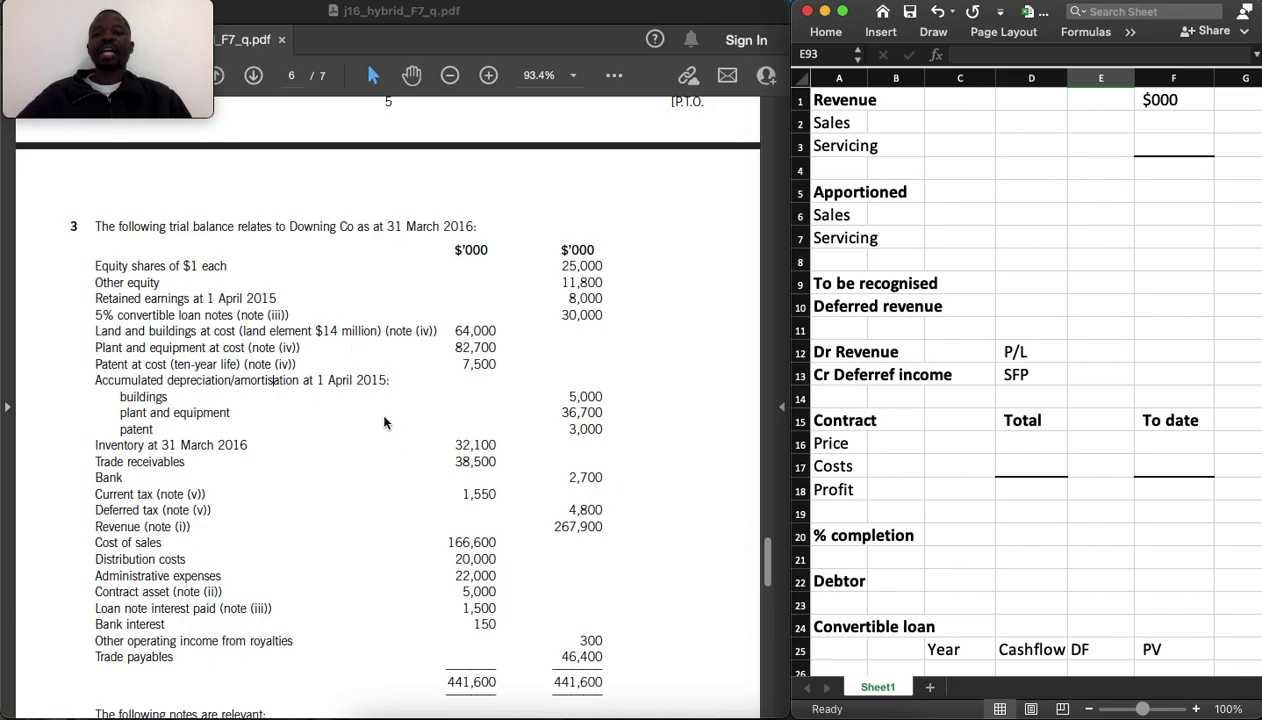
scroll(384, 423, "down", 10)
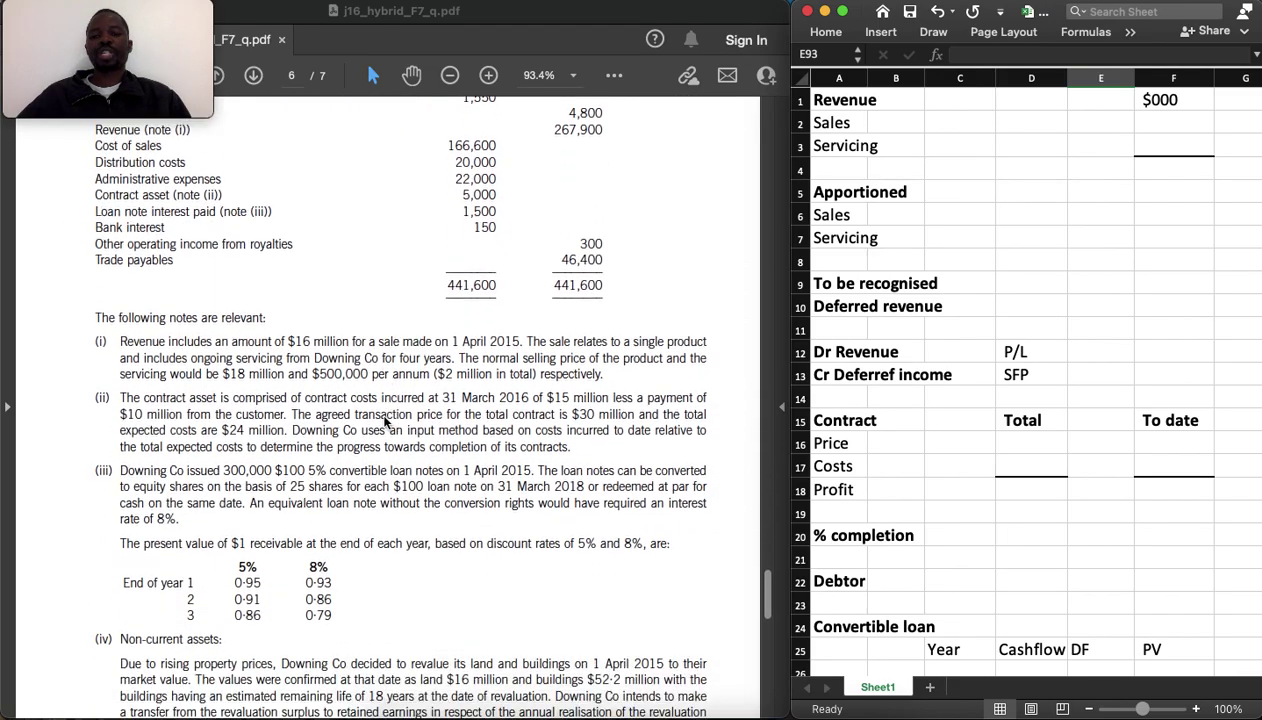
scroll(384, 423, "down", 12)
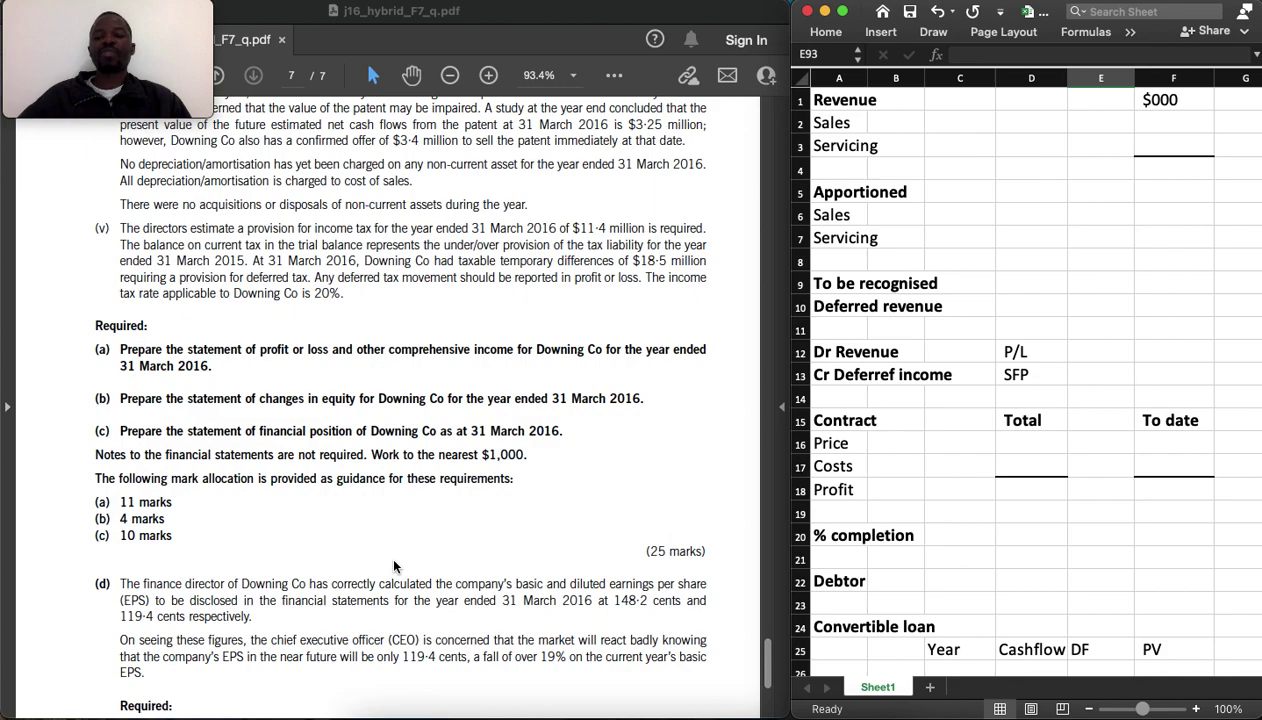
scroll(394, 566, "down", 3)
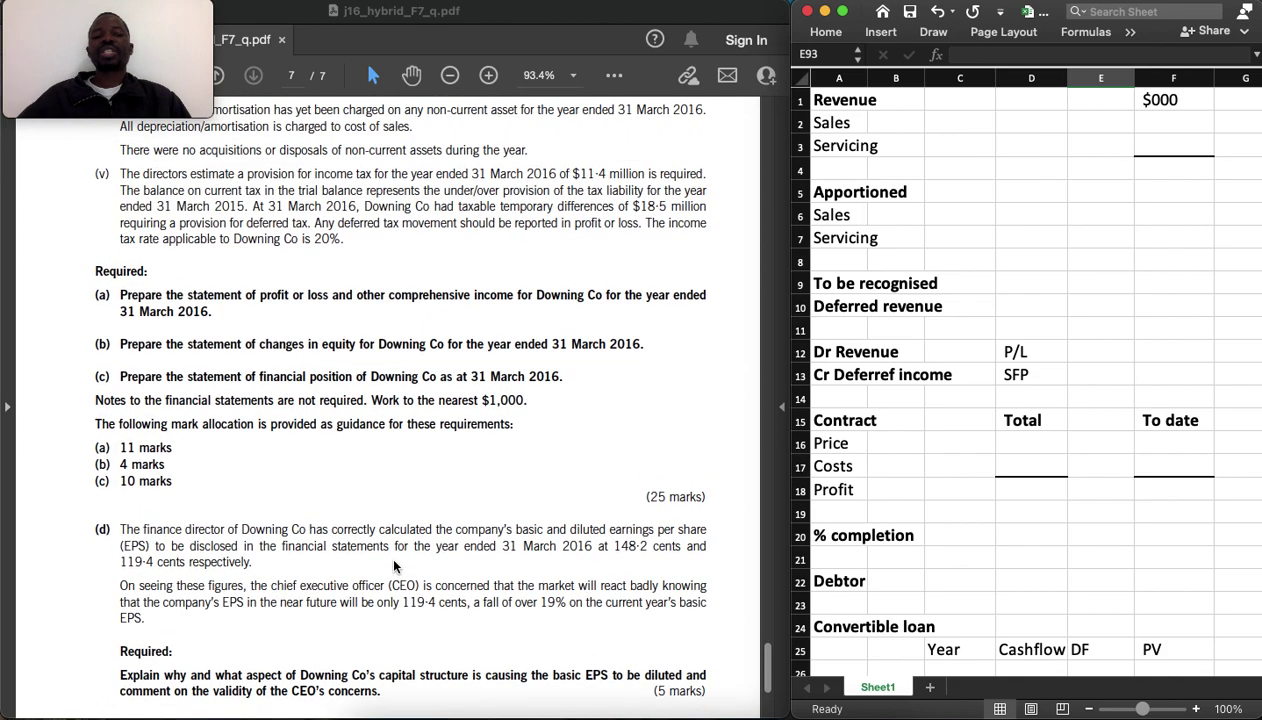
scroll(394, 566, "up", 6)
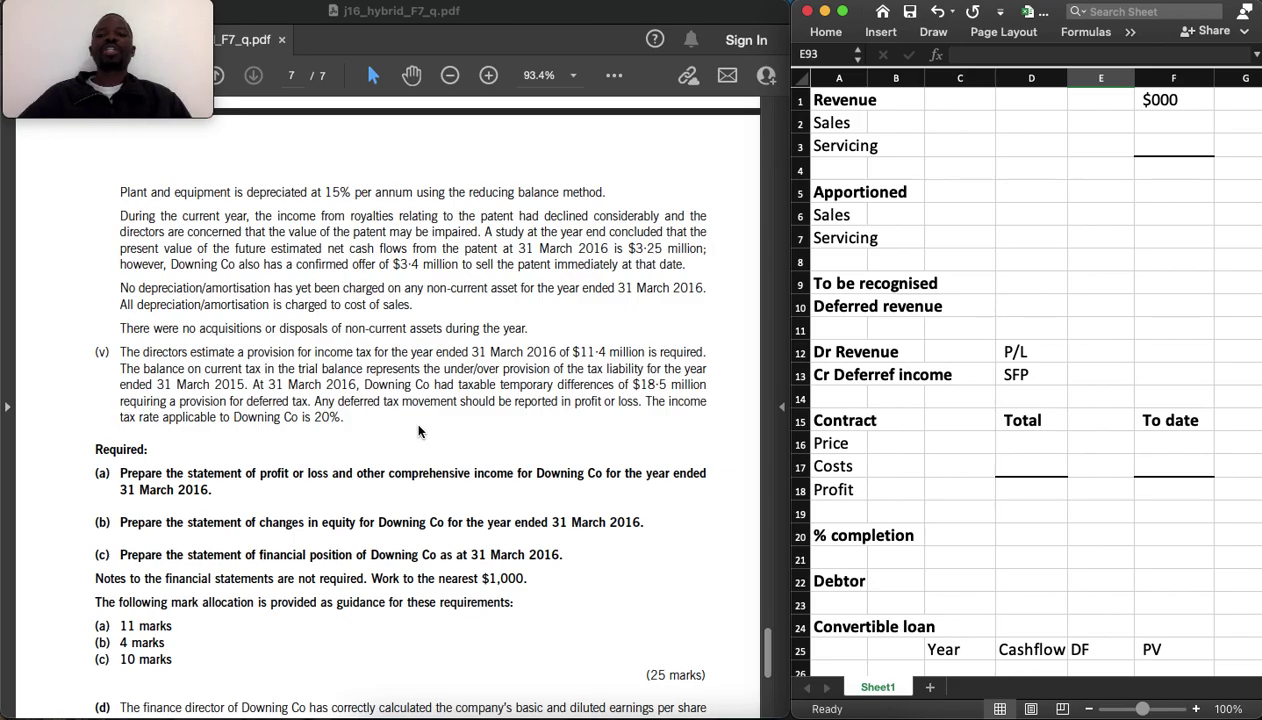
scroll(418, 431, "up", 20)
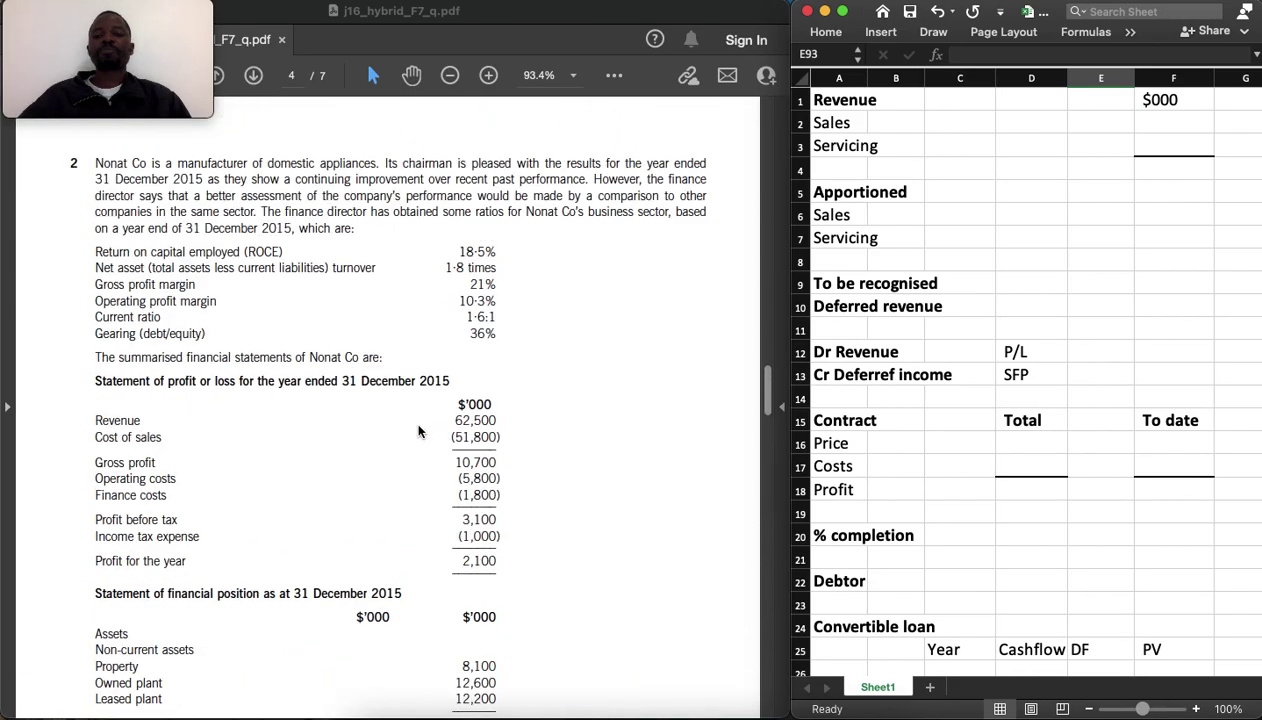
scroll(418, 431, "up", 15)
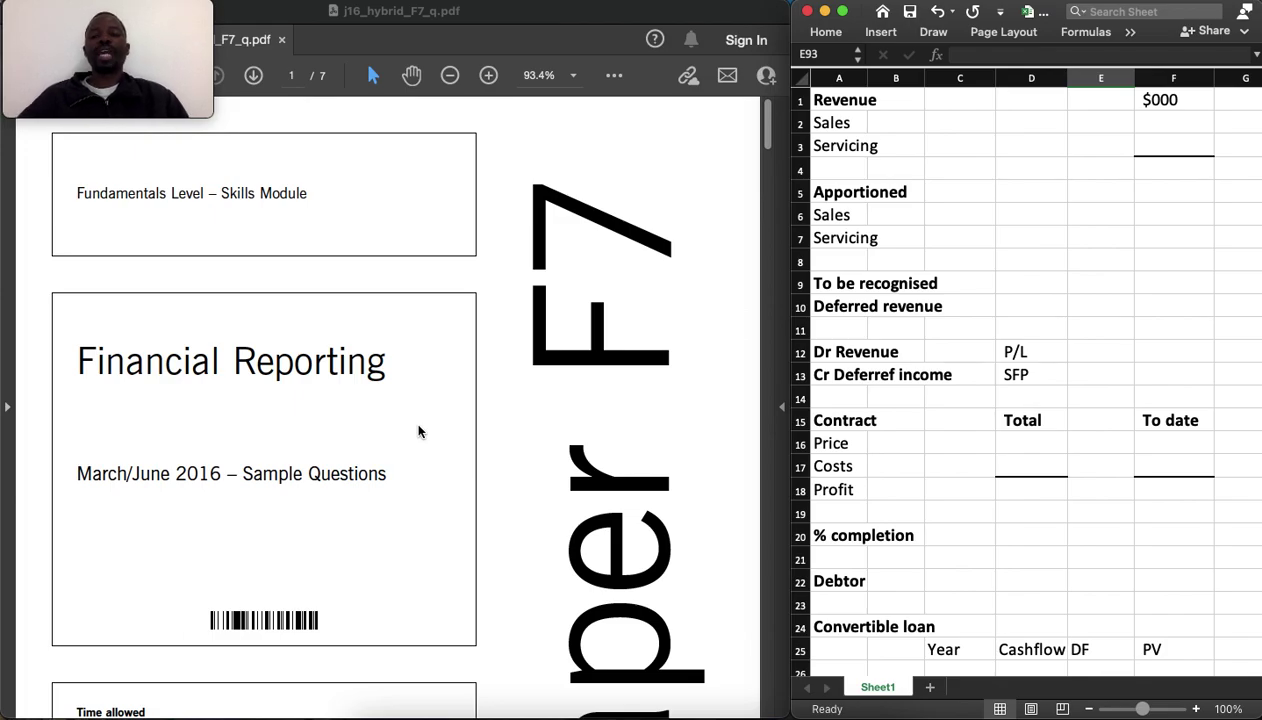
scroll(418, 431, "down", 20)
scroll(418, 431, "down", 20)
scroll(418, 431, "down", 15)
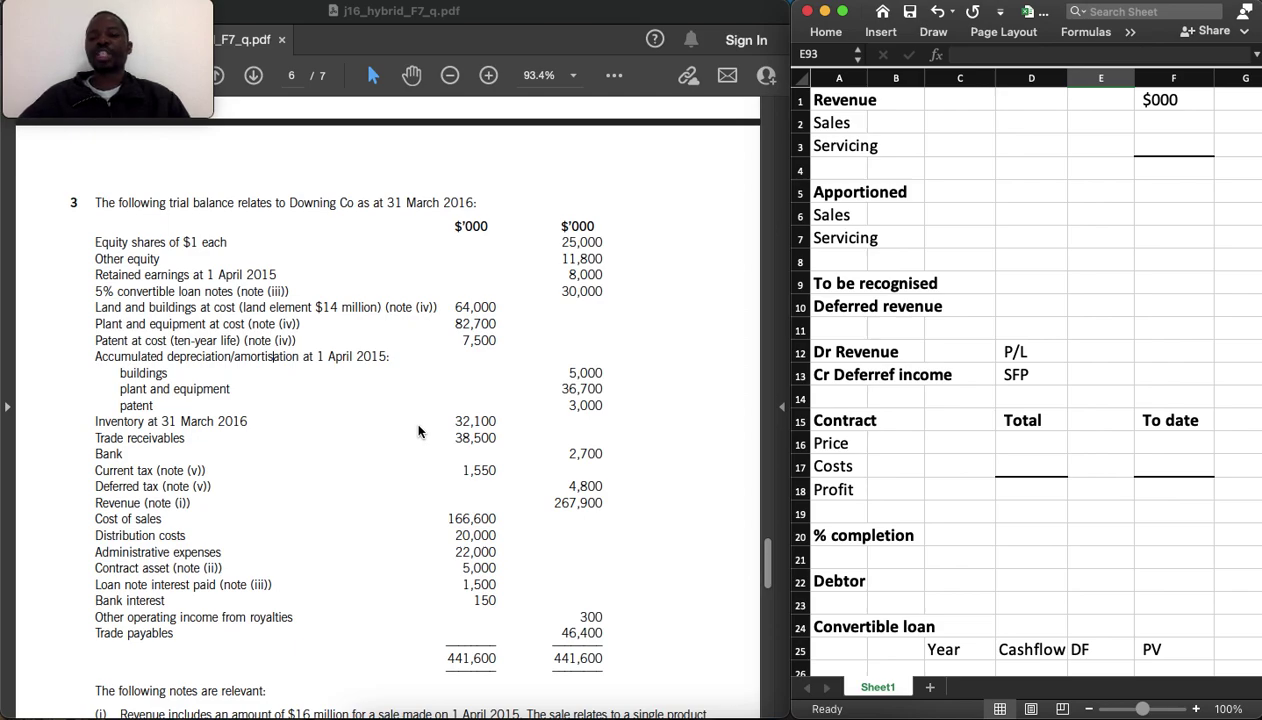
scroll(418, 431, "down", 2)
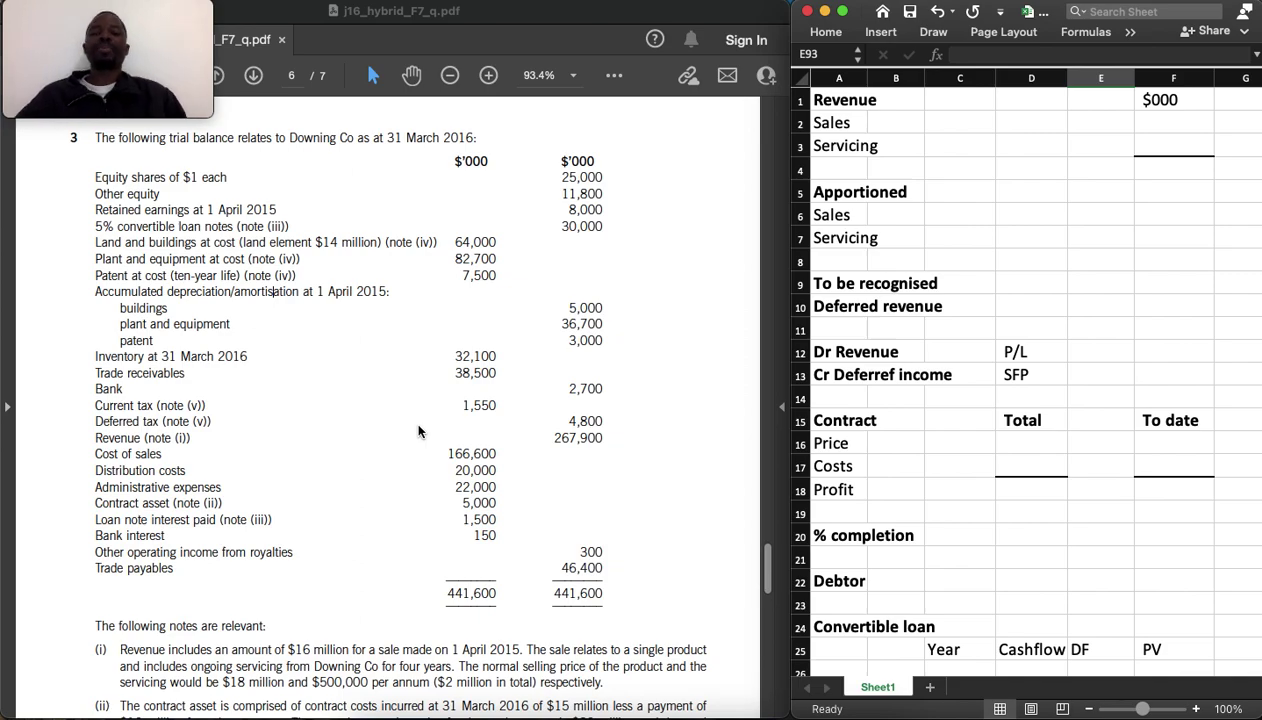
scroll(418, 431, "down", 5)
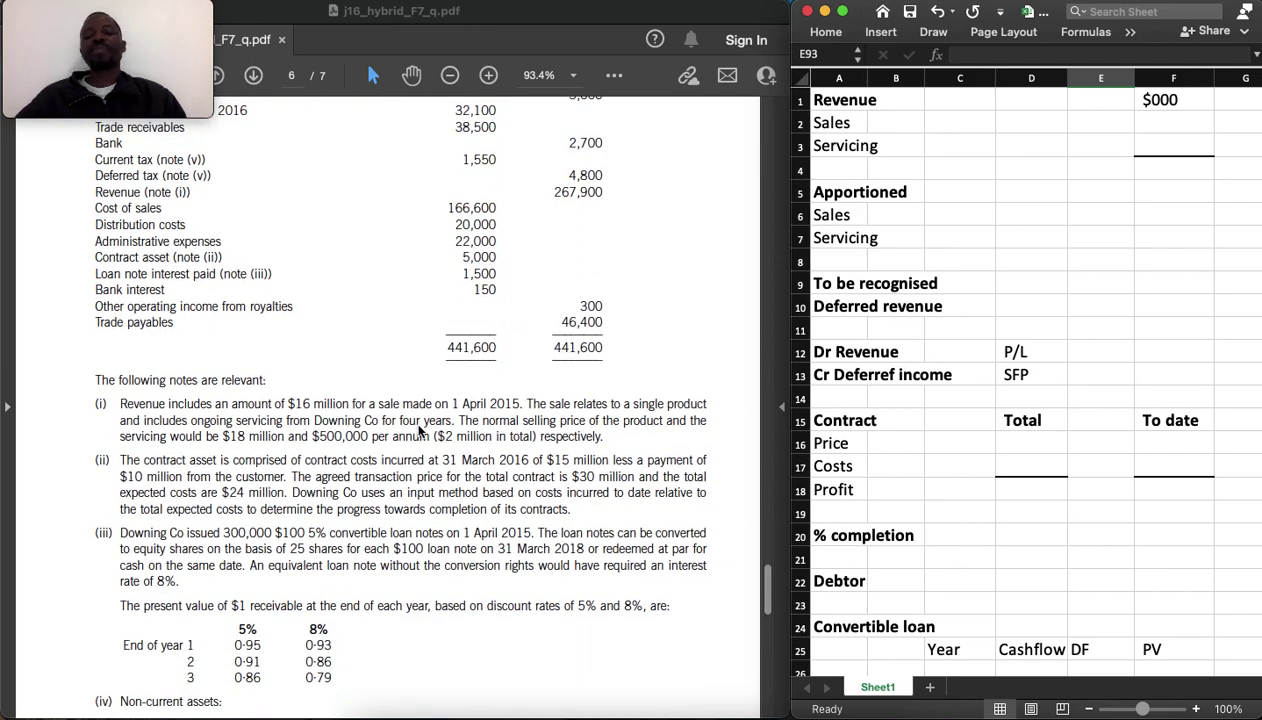
scroll(420, 430, "down", 10)
scroll(418, 431, "up", 2)
scroll(418, 431, "up", 5)
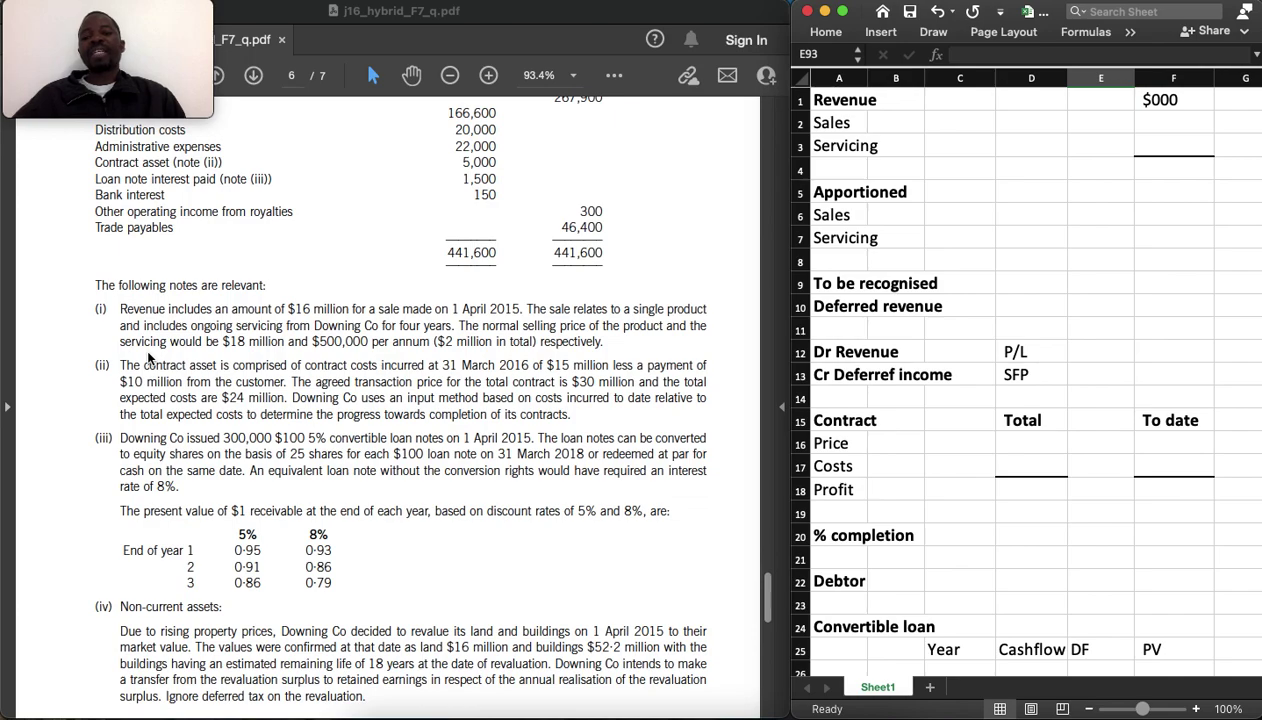
scroll(160, 345, "up", 3)
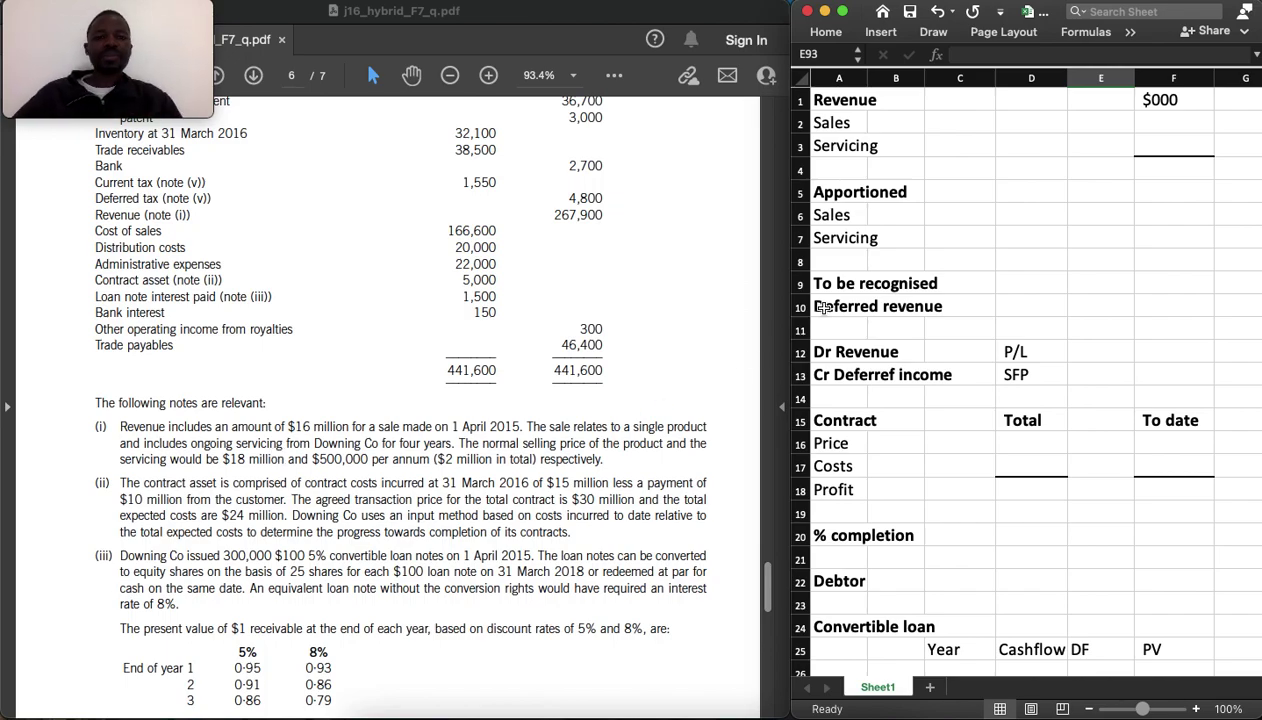
Enter Sales of 18,000 and Servicing of 2,000 in the $000 column
left_click(942, 130)
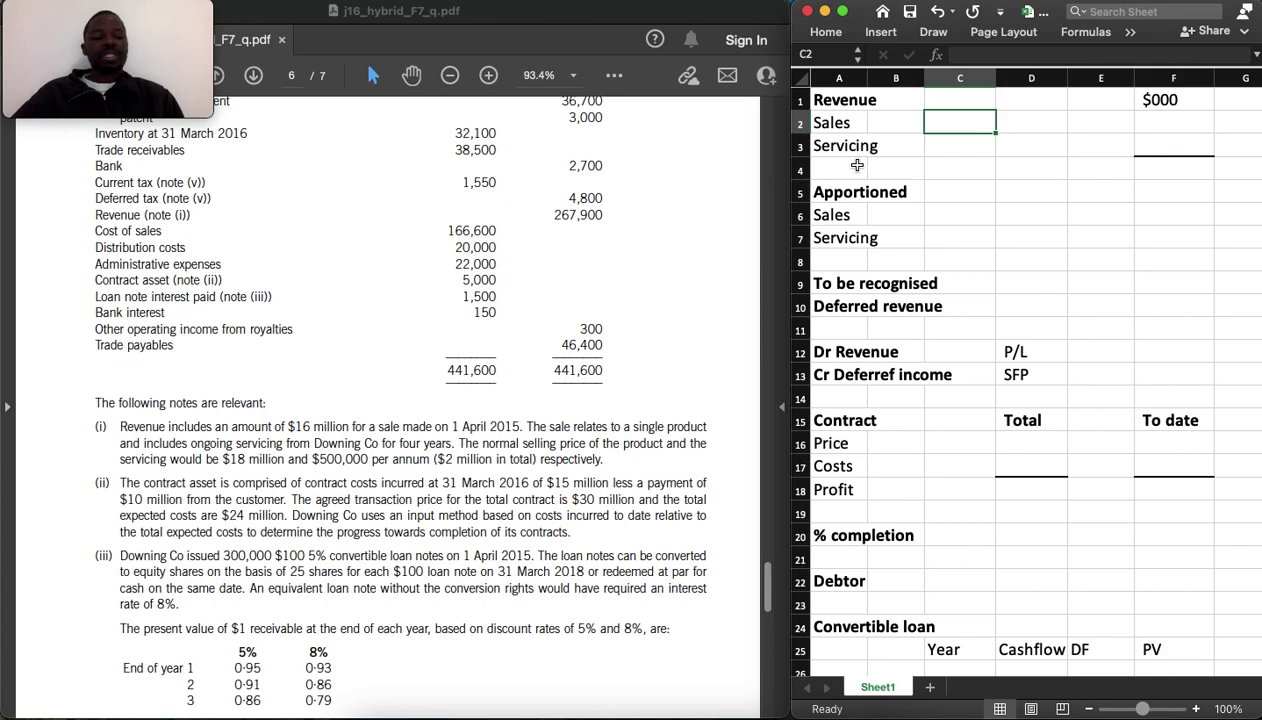
key("Right")
key("Right")
key("Right")
type("18000")
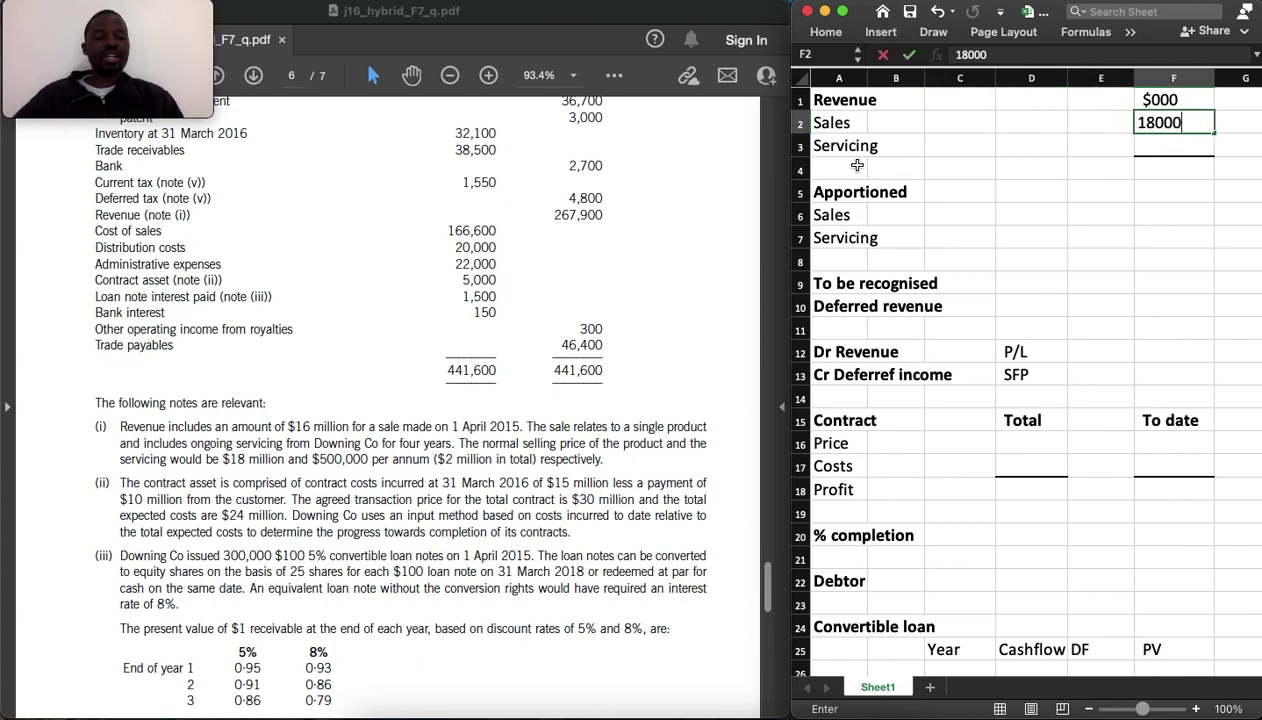
key("Return")
type("2000")
key("Return")
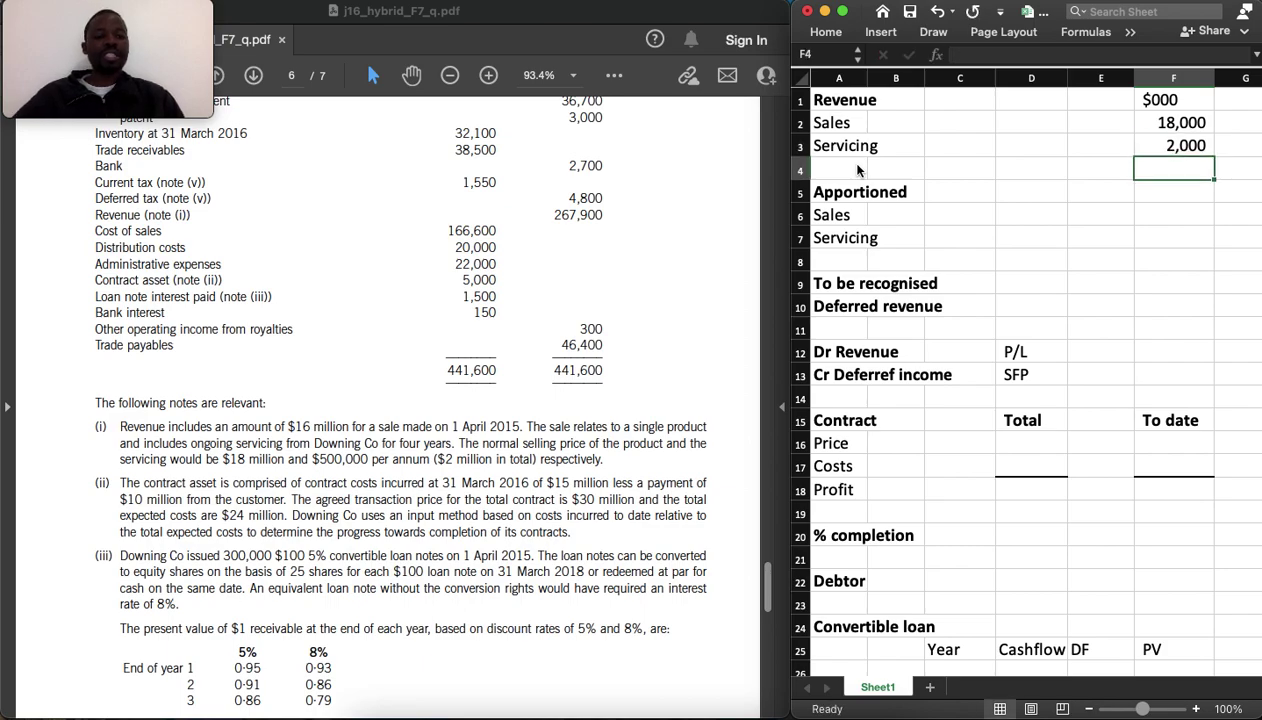
Total Sales and Servicing with =SUM(F2:F3), giving 20,000
type("=sum")
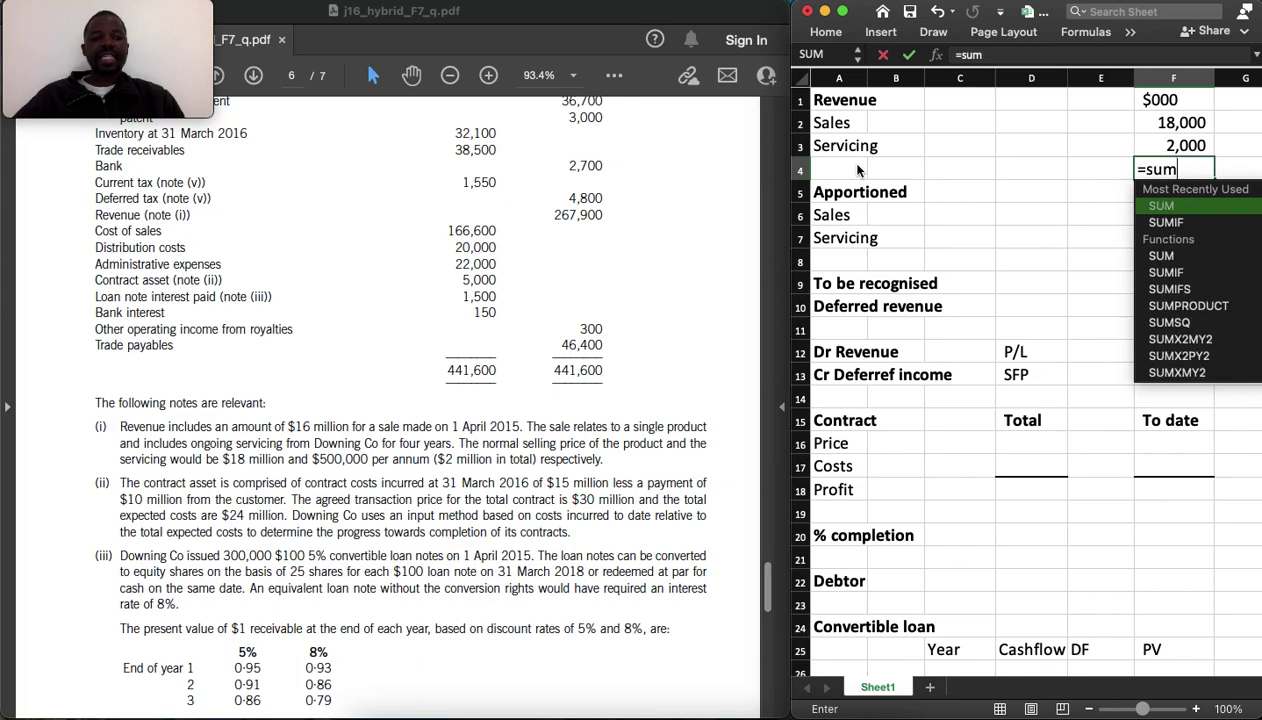
key("Tab")
left_click(1197, 127)
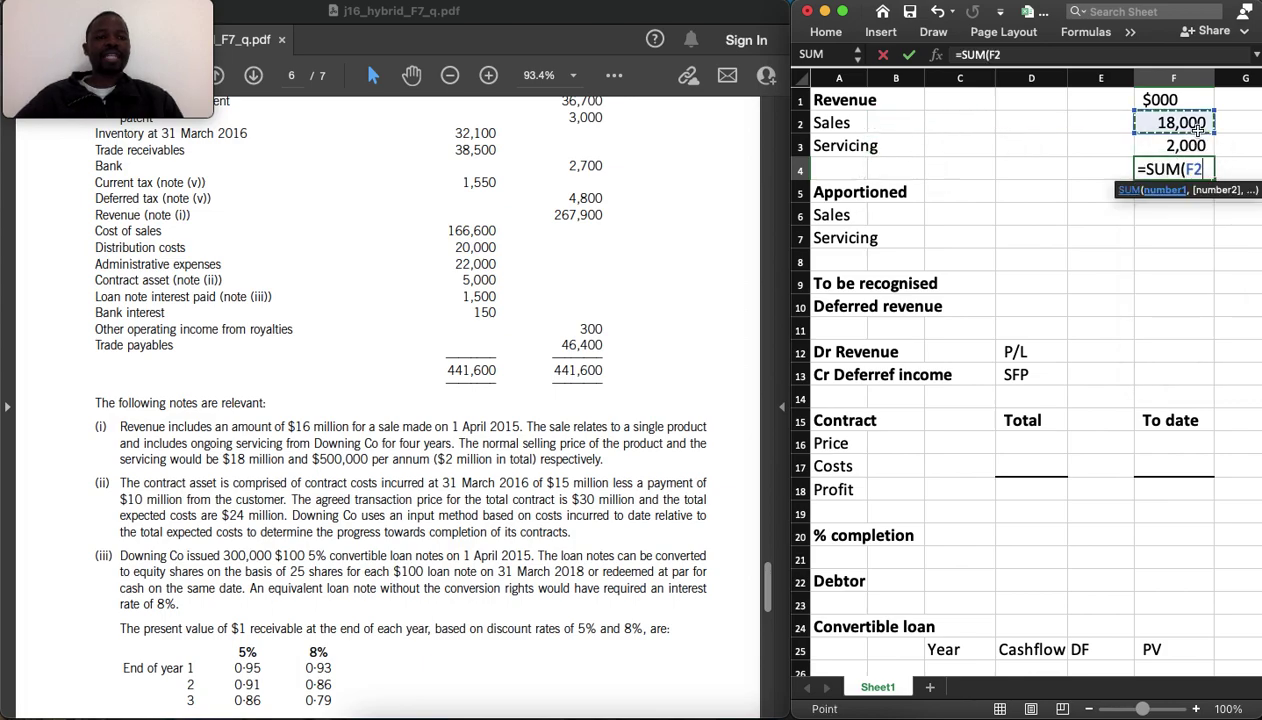
left_click_drag(1197, 127, 1199, 140)
key("Return")
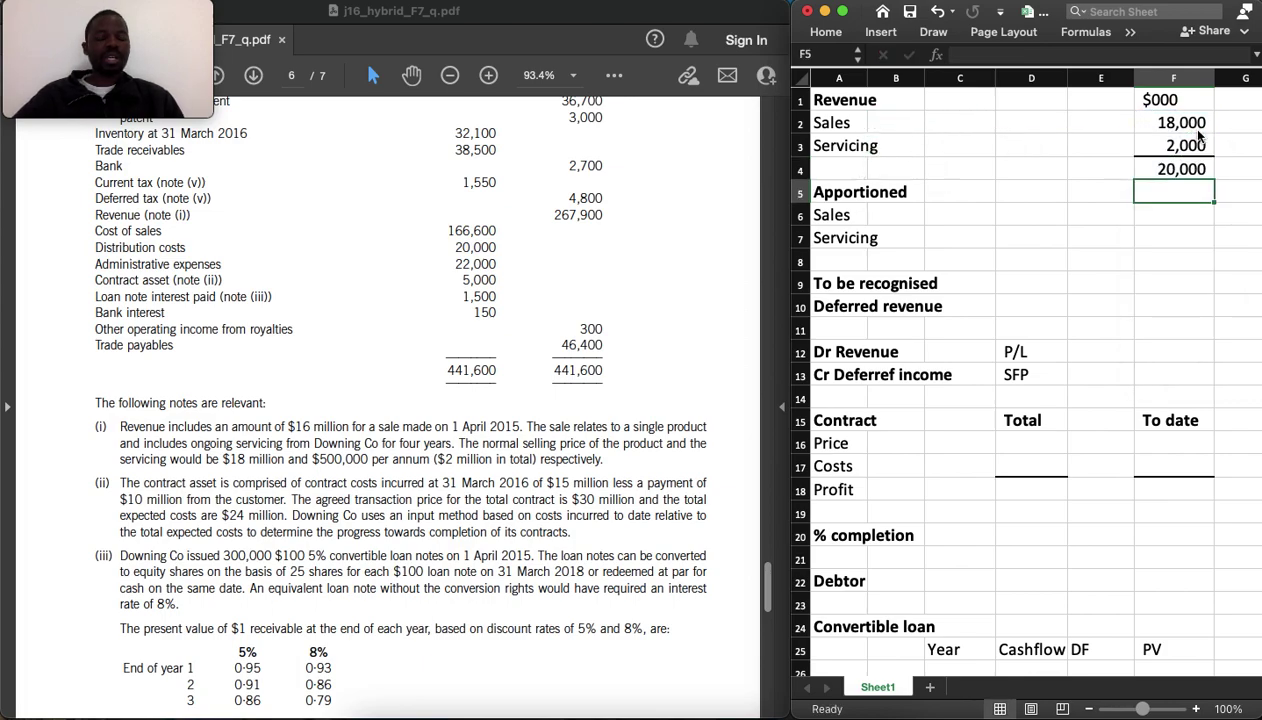
key("Return")
key("Left")
key("Left")
key("Left")
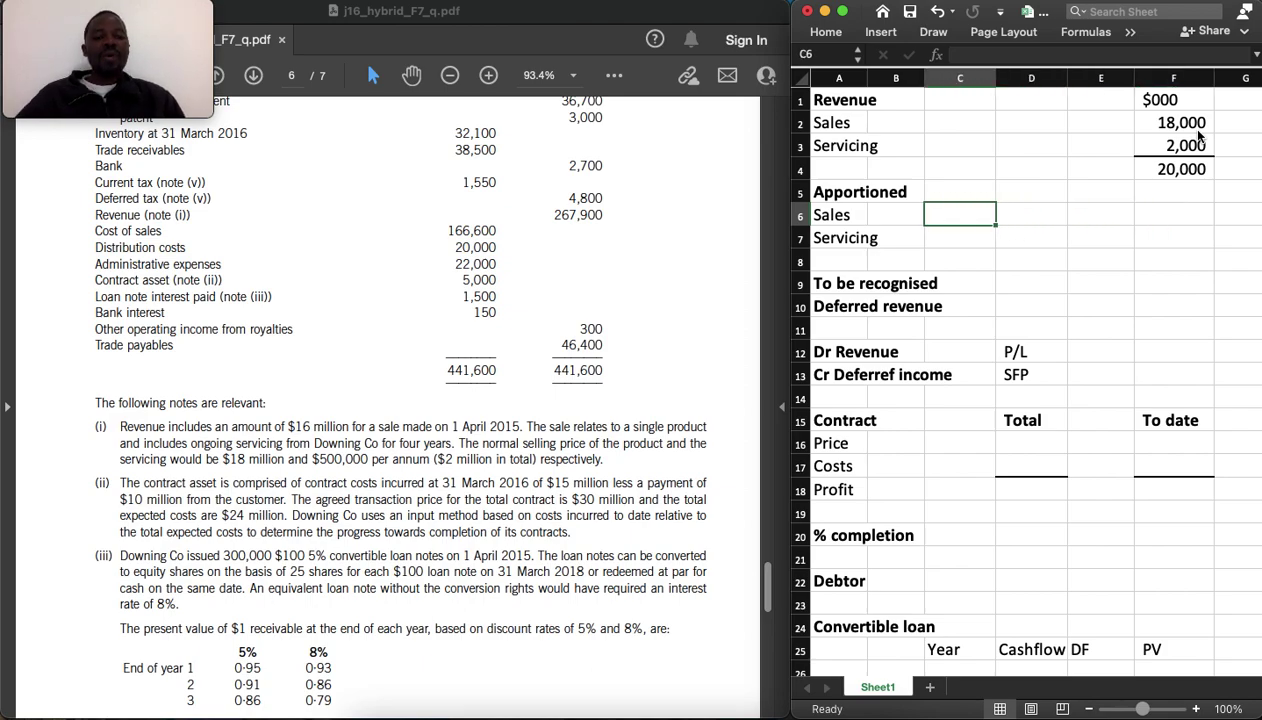
Enter the 16000 sale amount and apportion Sales as =F2/F4*D6, giving 14,400
key("Right")
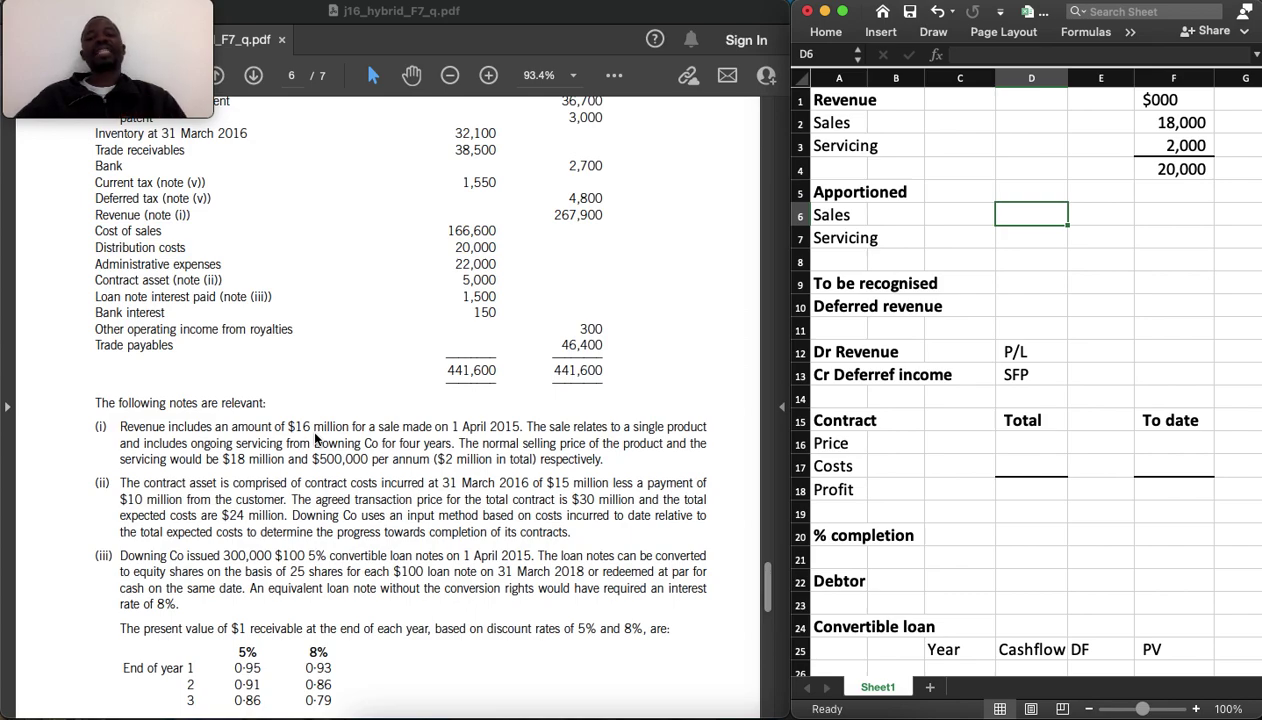
type("16000")
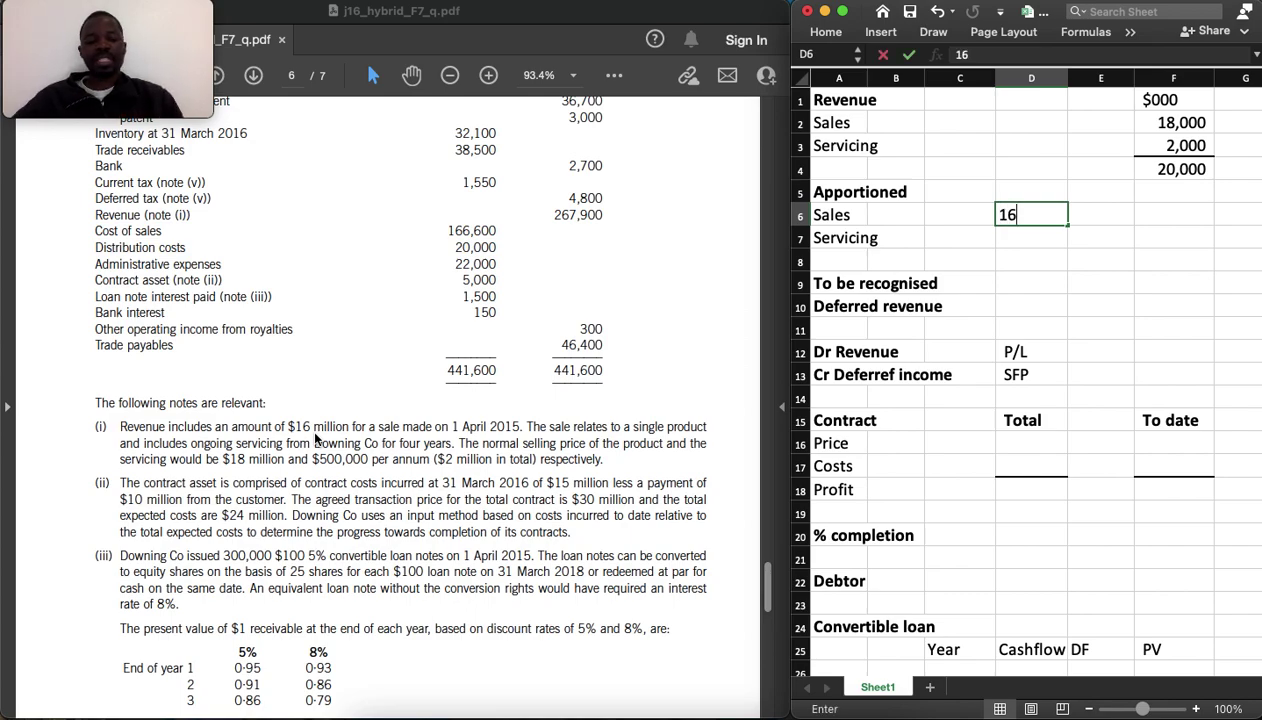
key("Tab")
key("Tab")
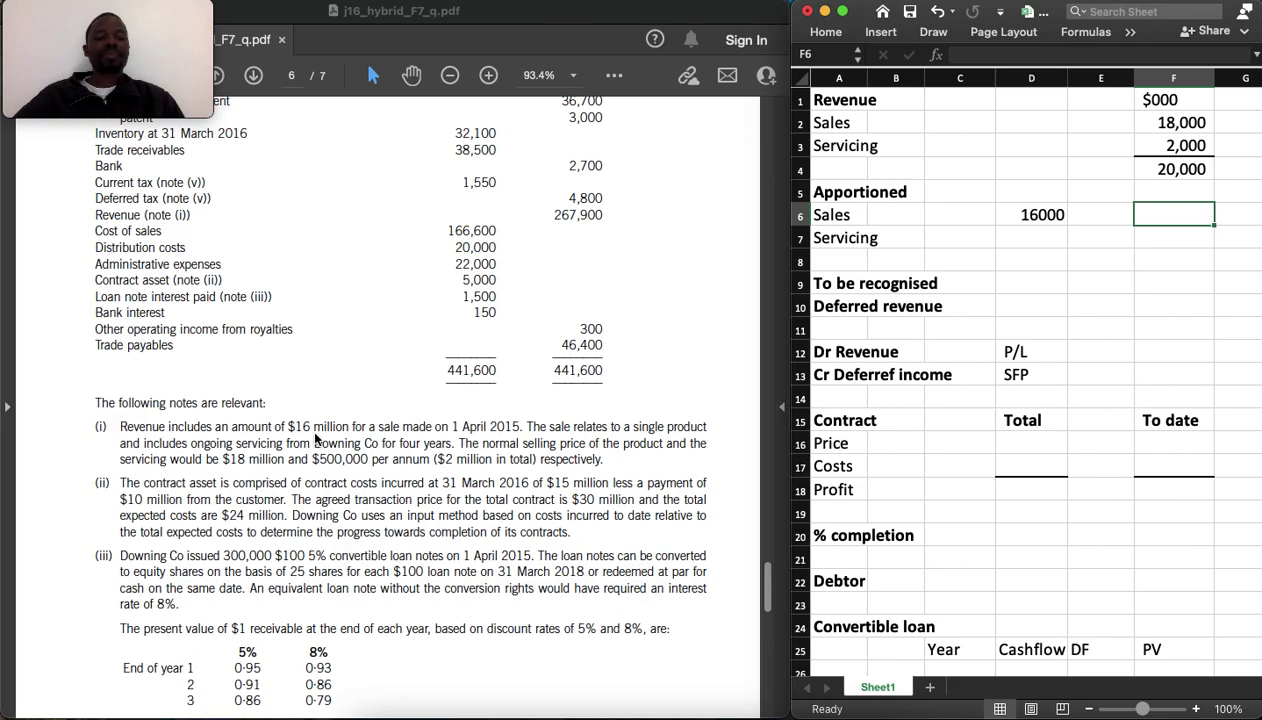
type("=")
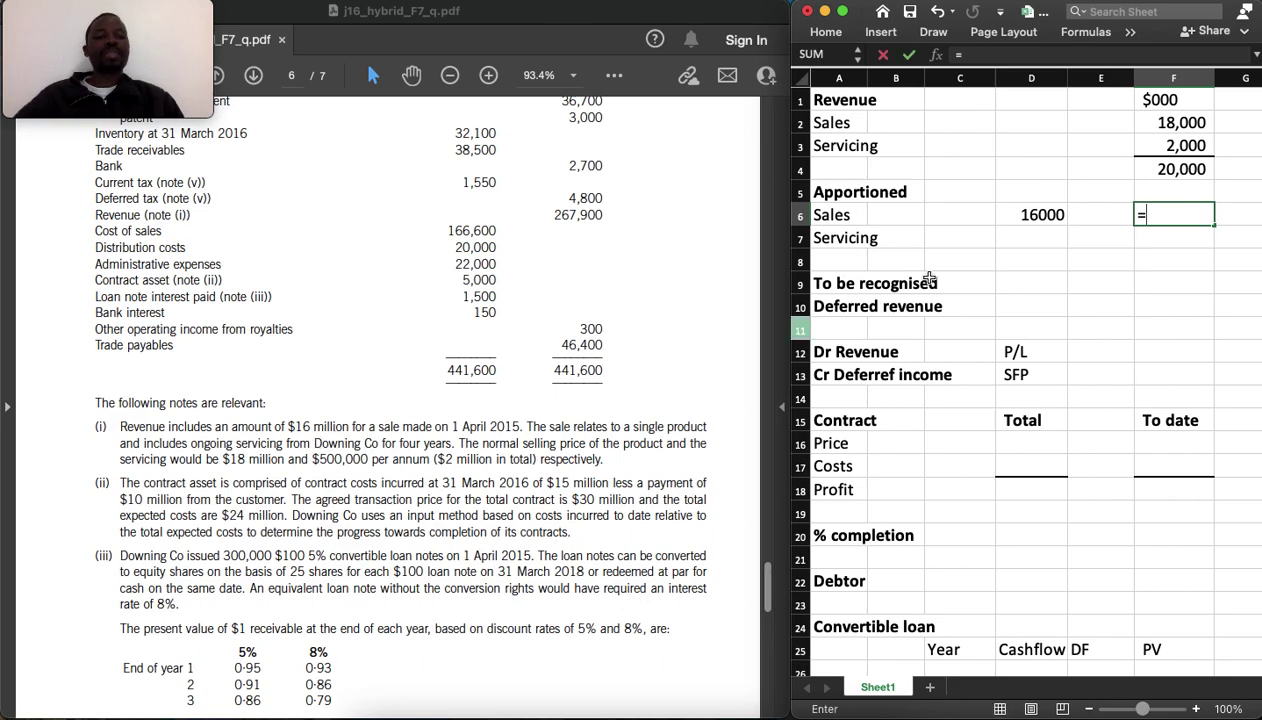
left_click(1179, 121)
type("/")
left_click(1186, 171)
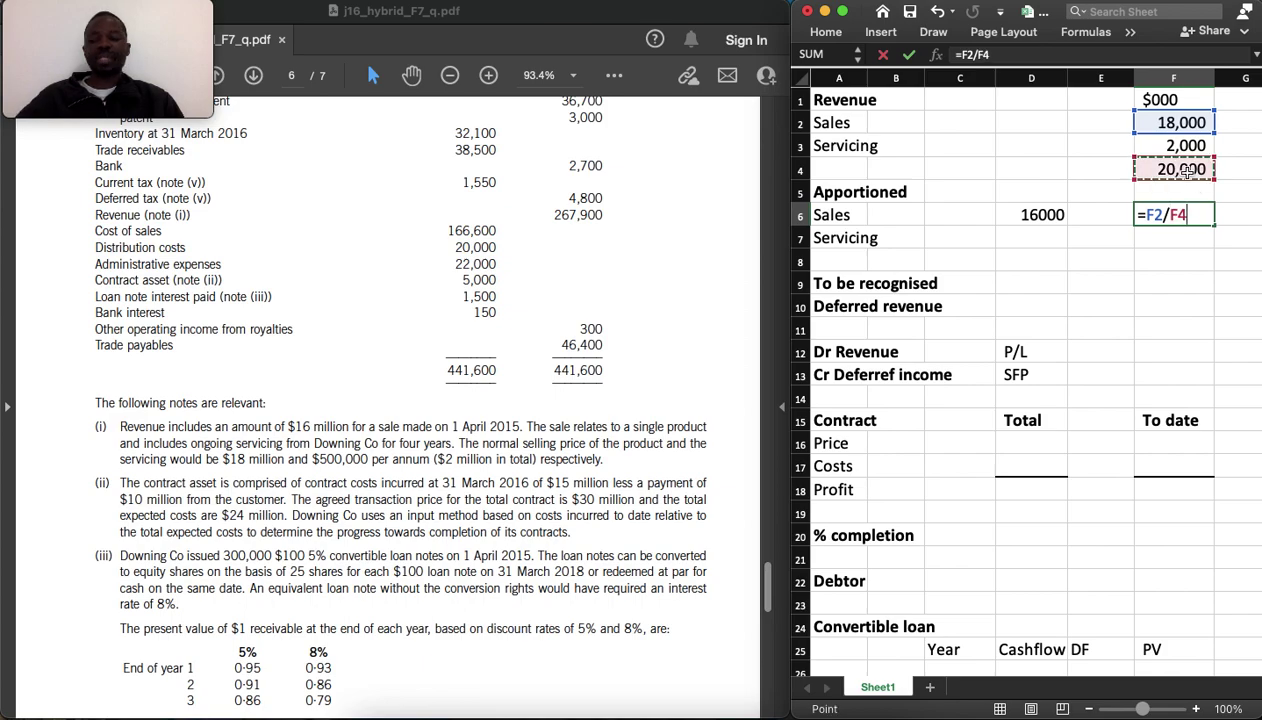
type("*")
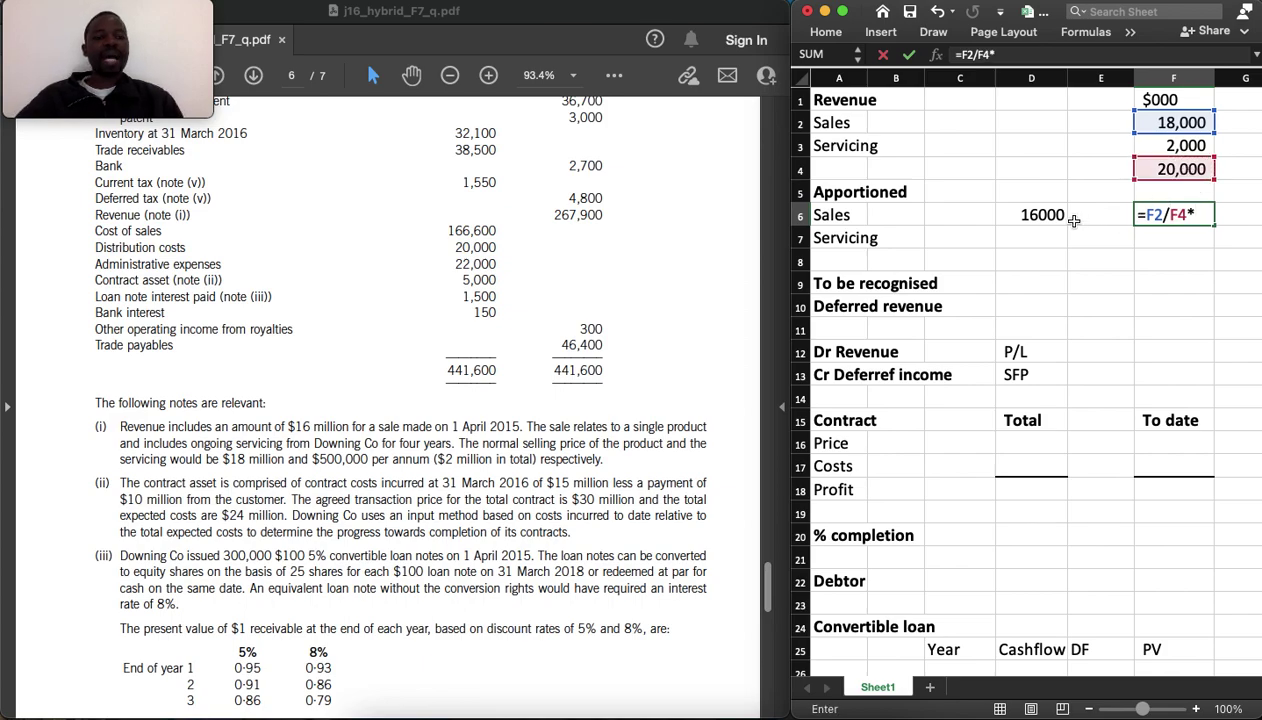
left_click(1043, 217)
key("Return")
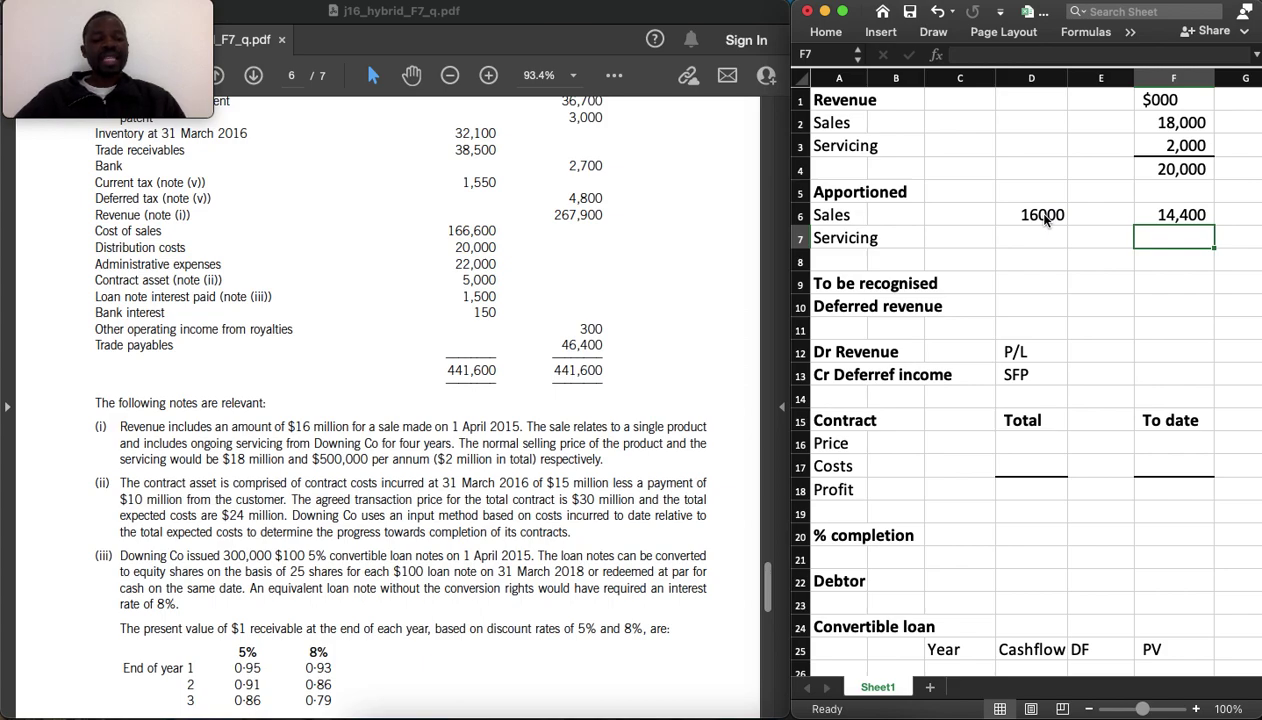
Apportion Servicing as =F3/F4*D6, giving 1,600
type("=")
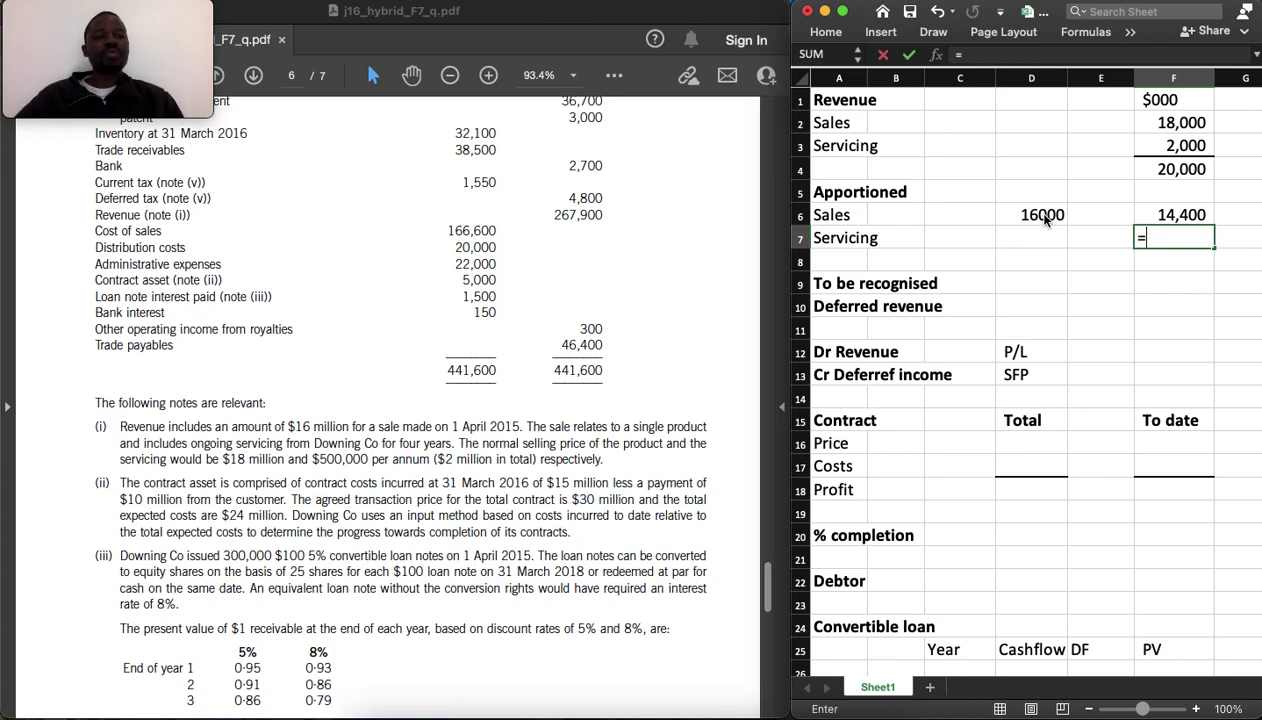
left_click(1174, 146)
type("/")
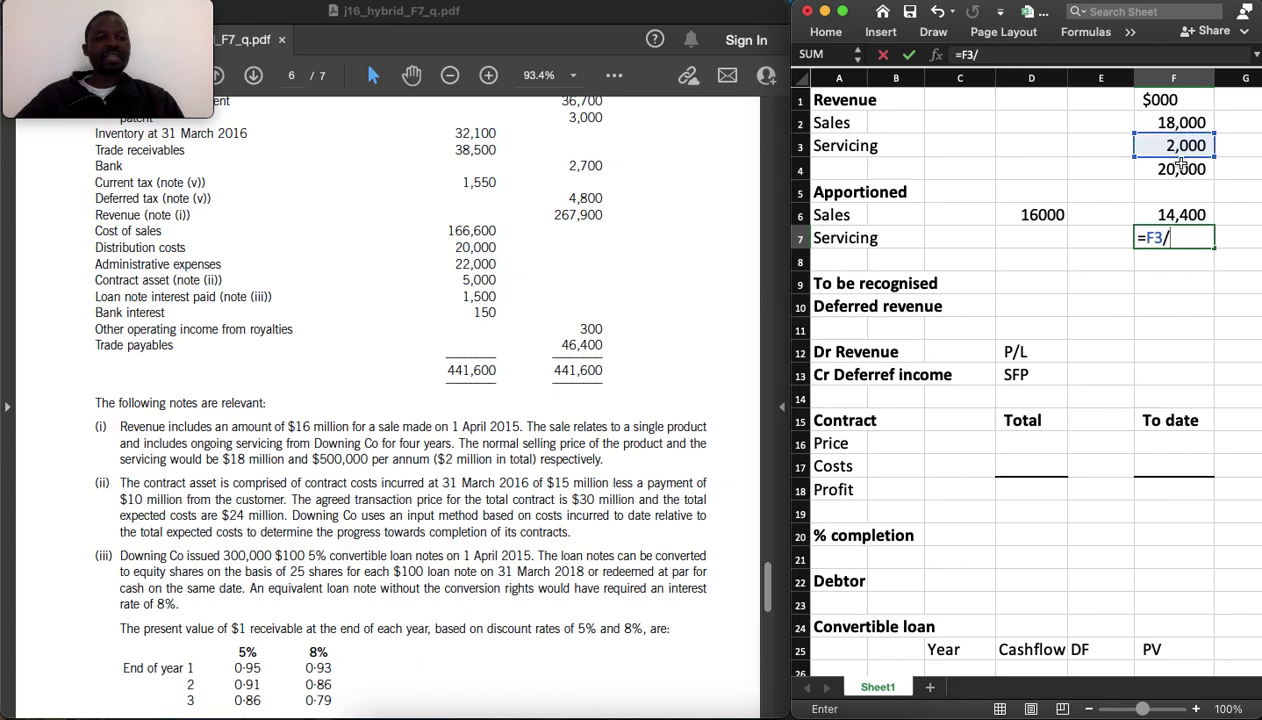
left_click(1183, 169)
type("*")
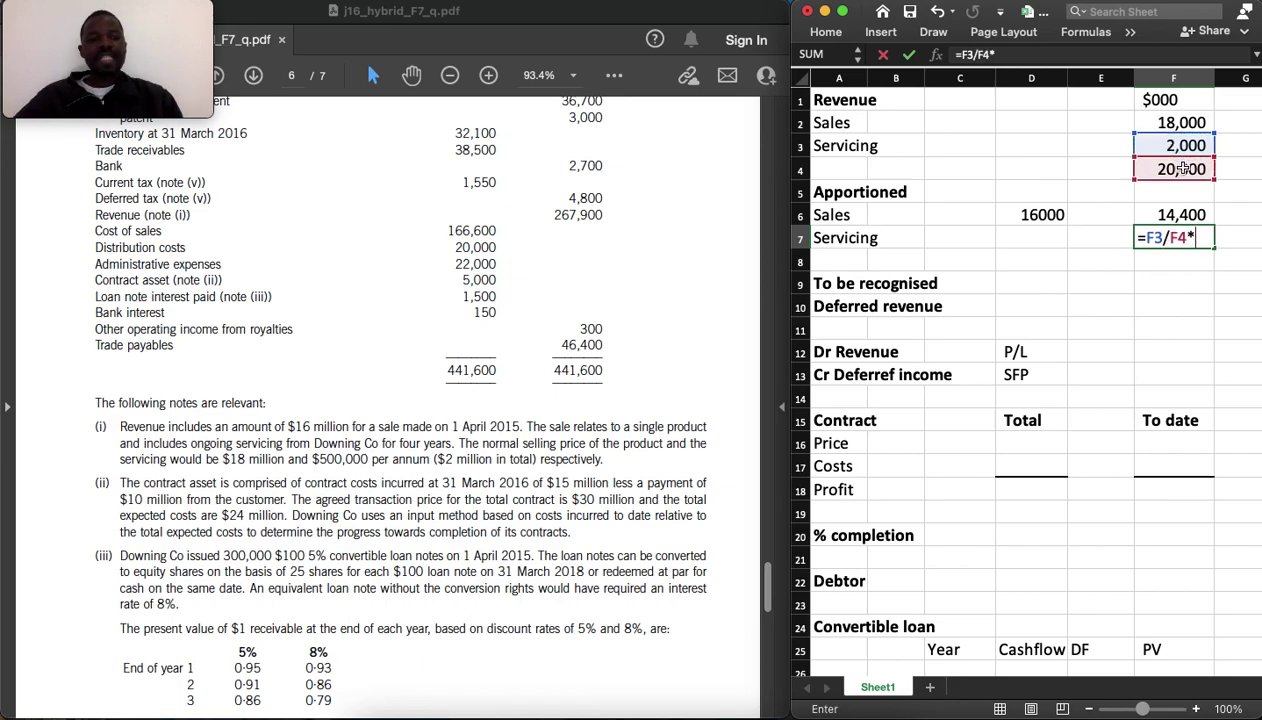
left_click(1050, 212)
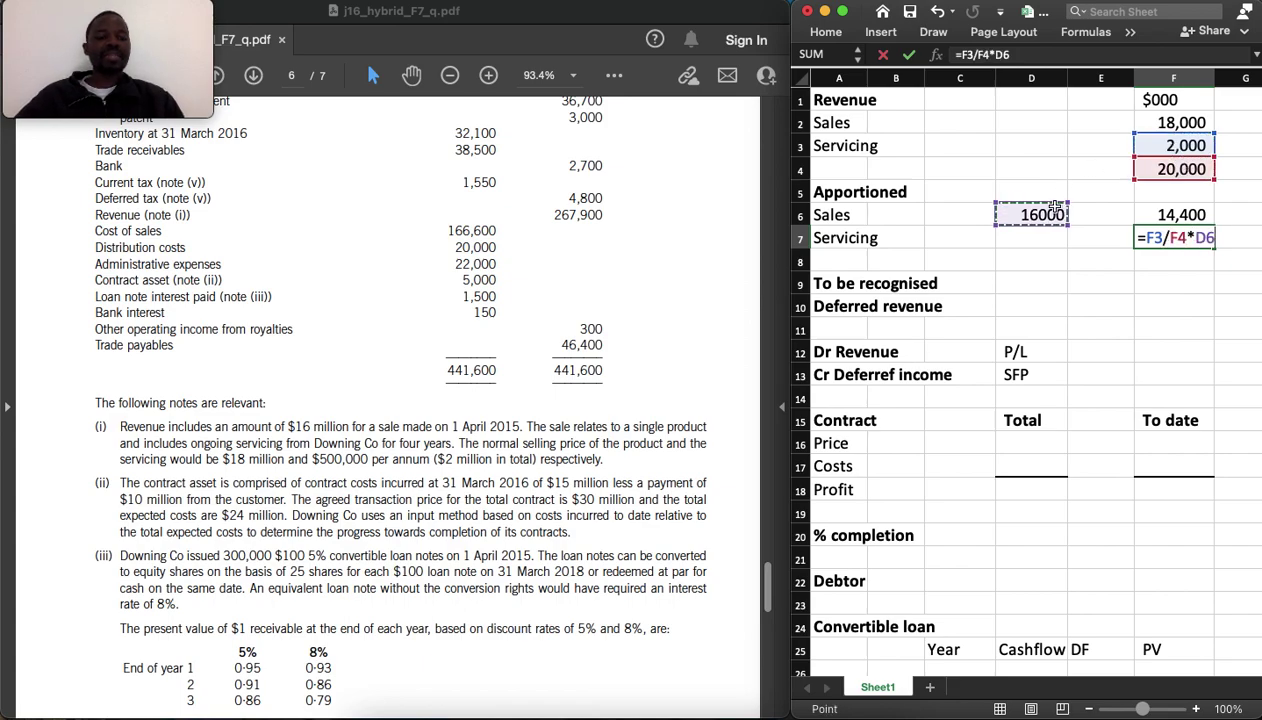
key("Return")
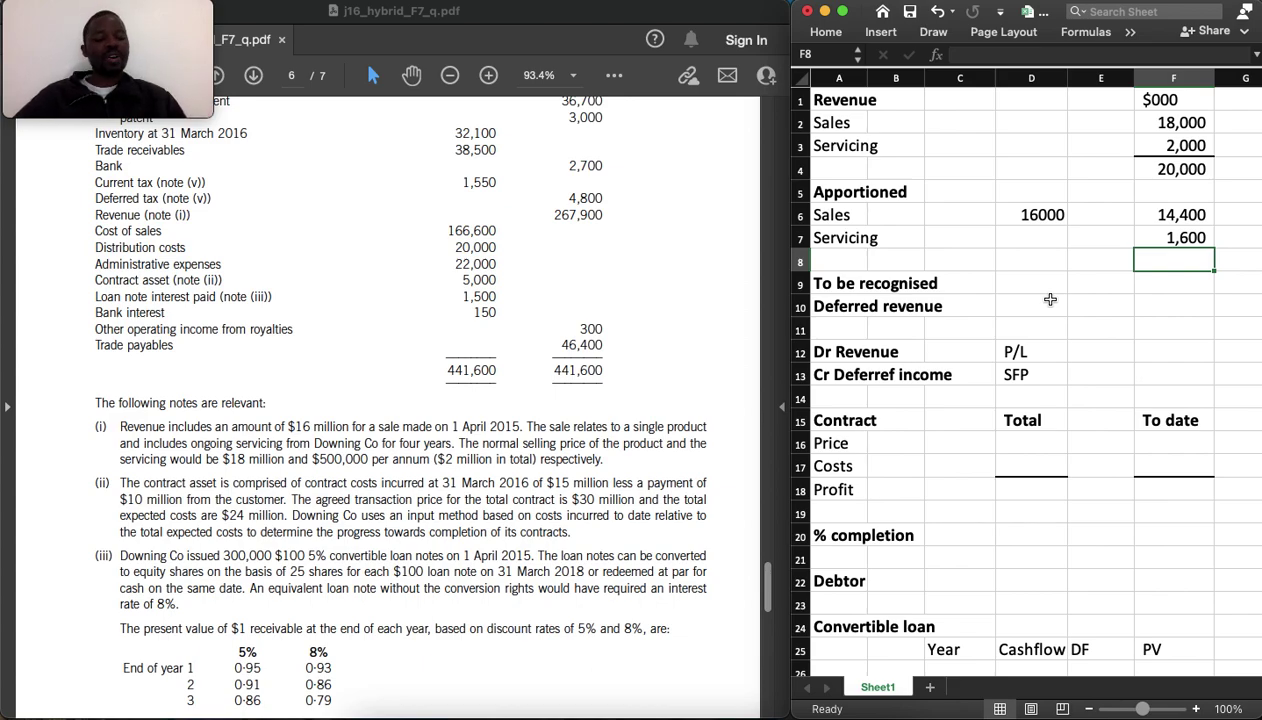
Calculate one year's servicing beside 1,600 as =F7/4, giving 400
key("Up")
key("Right")
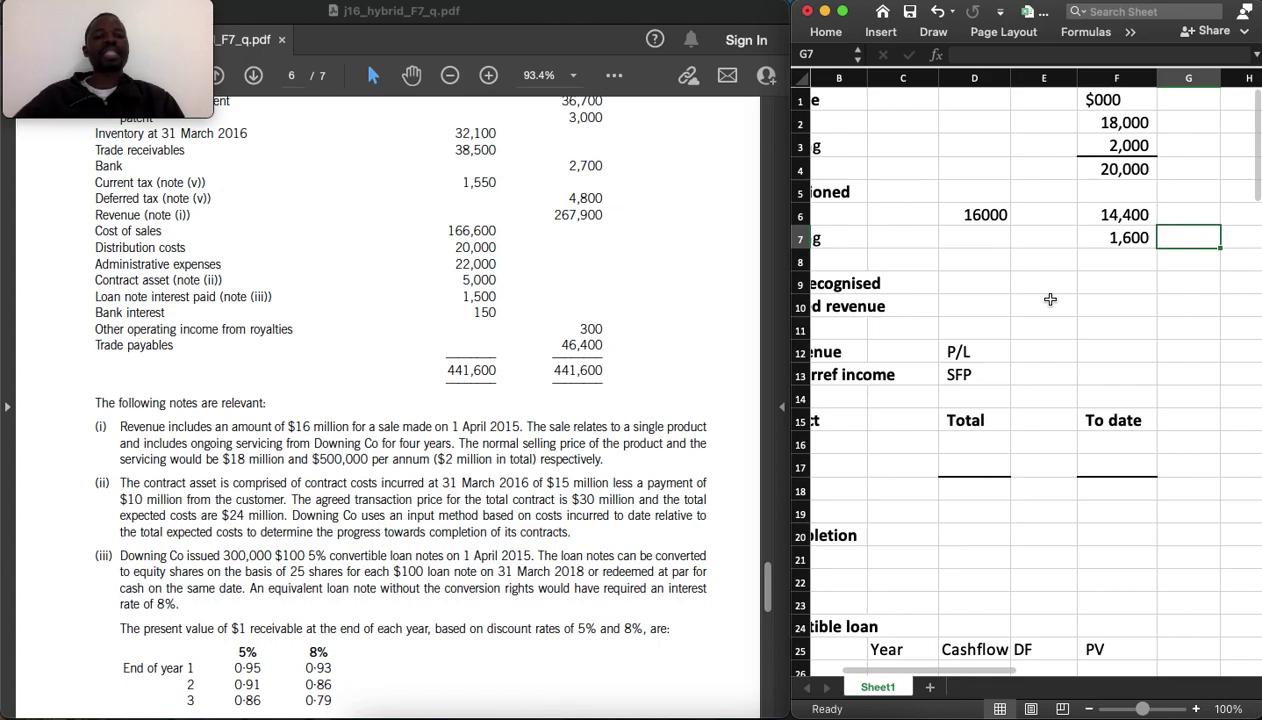
type("=")
key("Left")
type("/4")
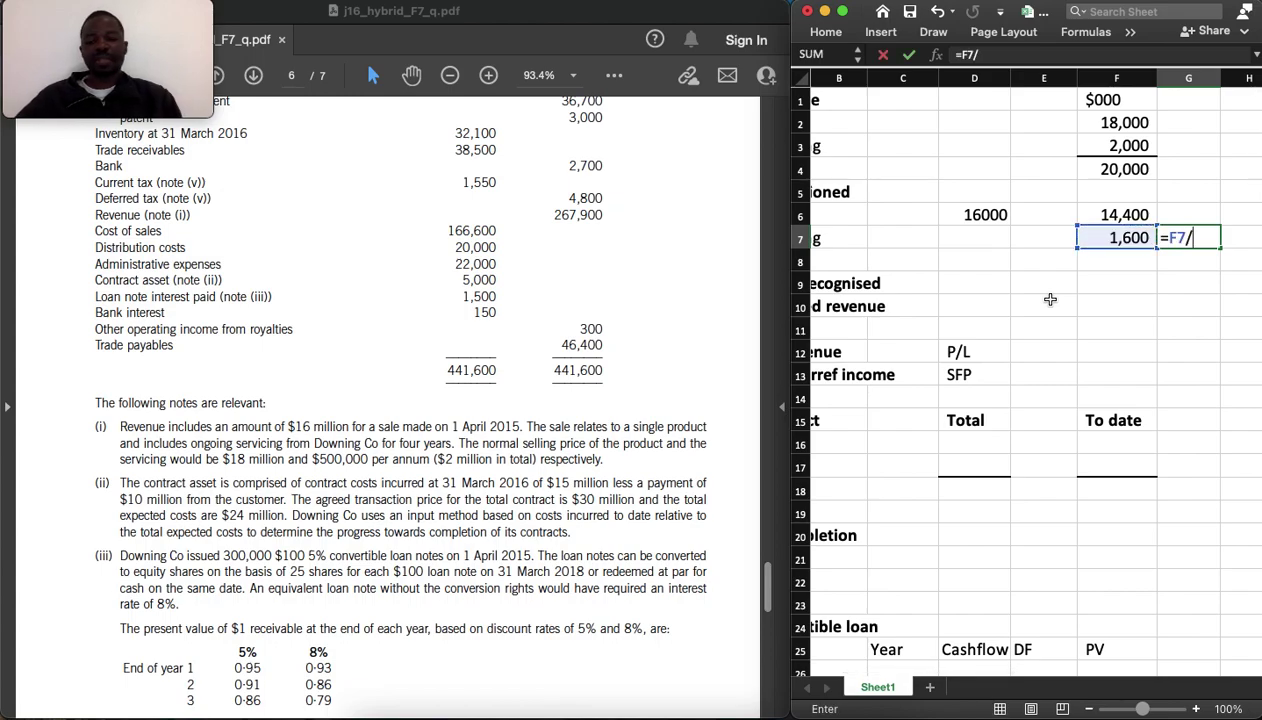
key("Return")
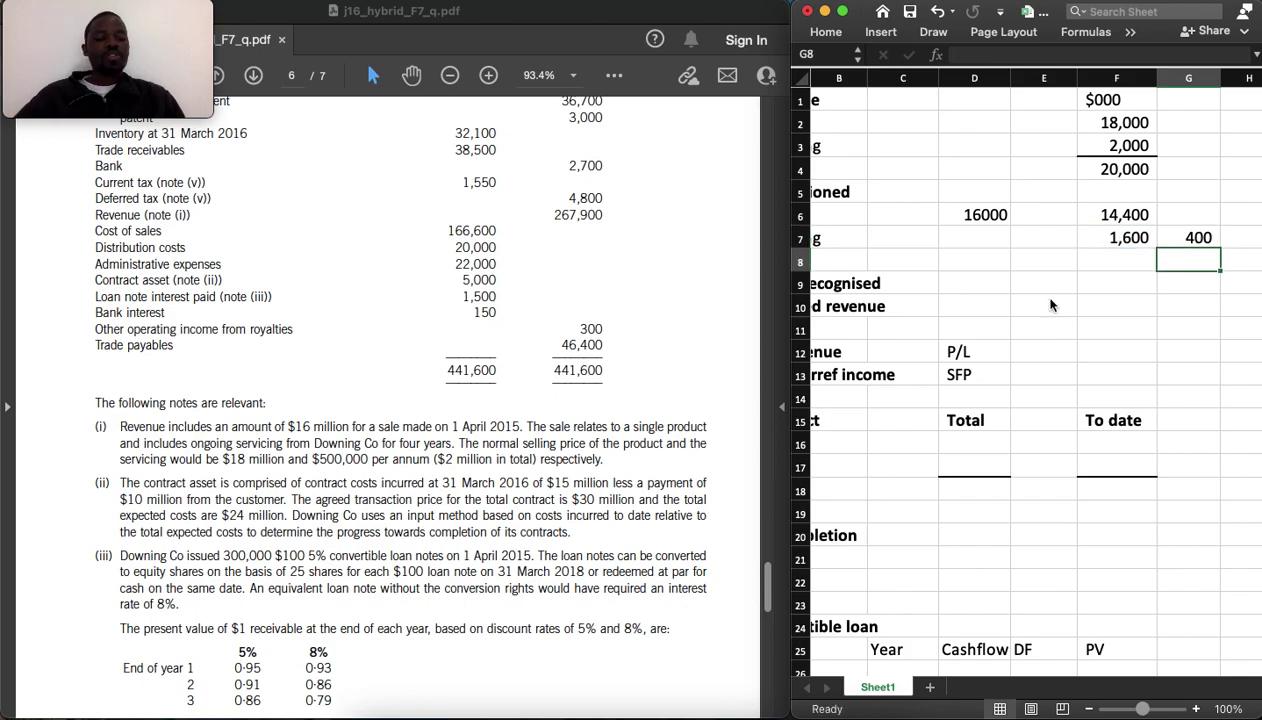
Set To be recognised to the 14,400 sales plus 400 servicing, giving 14,800
key("Left")
key("Left")
key("Left")
key("Left")
key("Left")
key("Left")
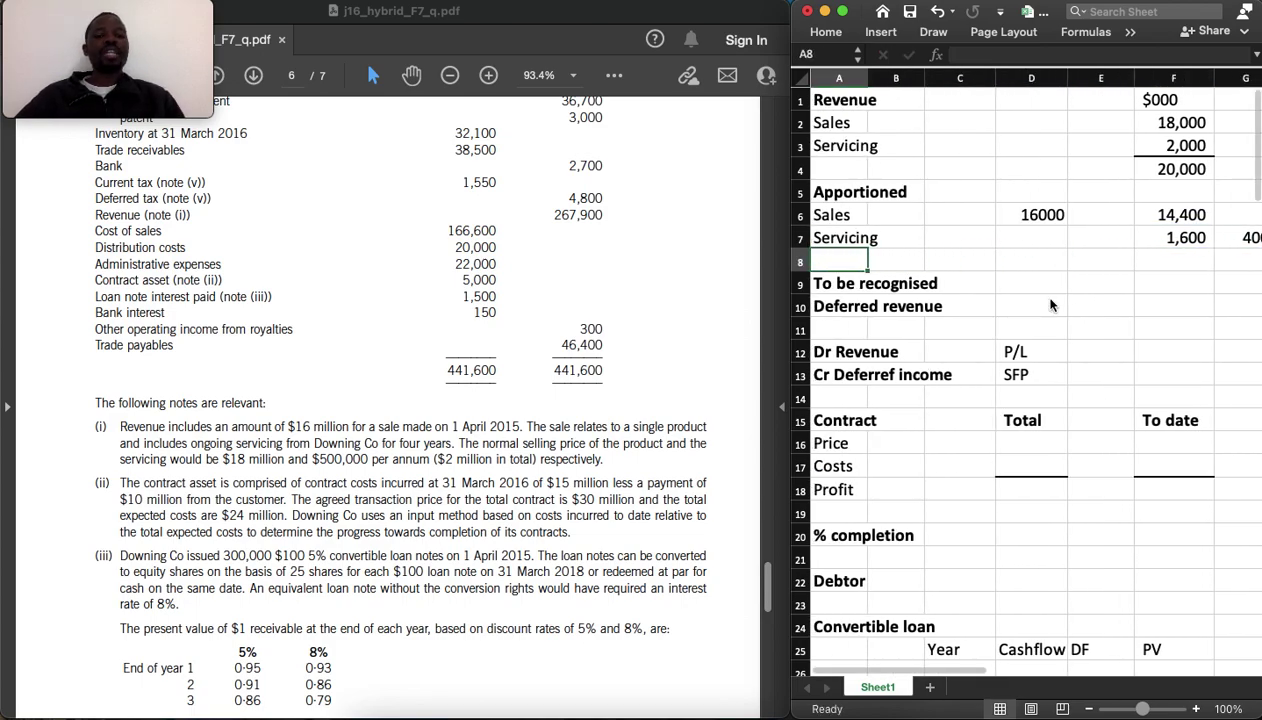
key("Right")
key("Right")
key("Right")
key("Right")
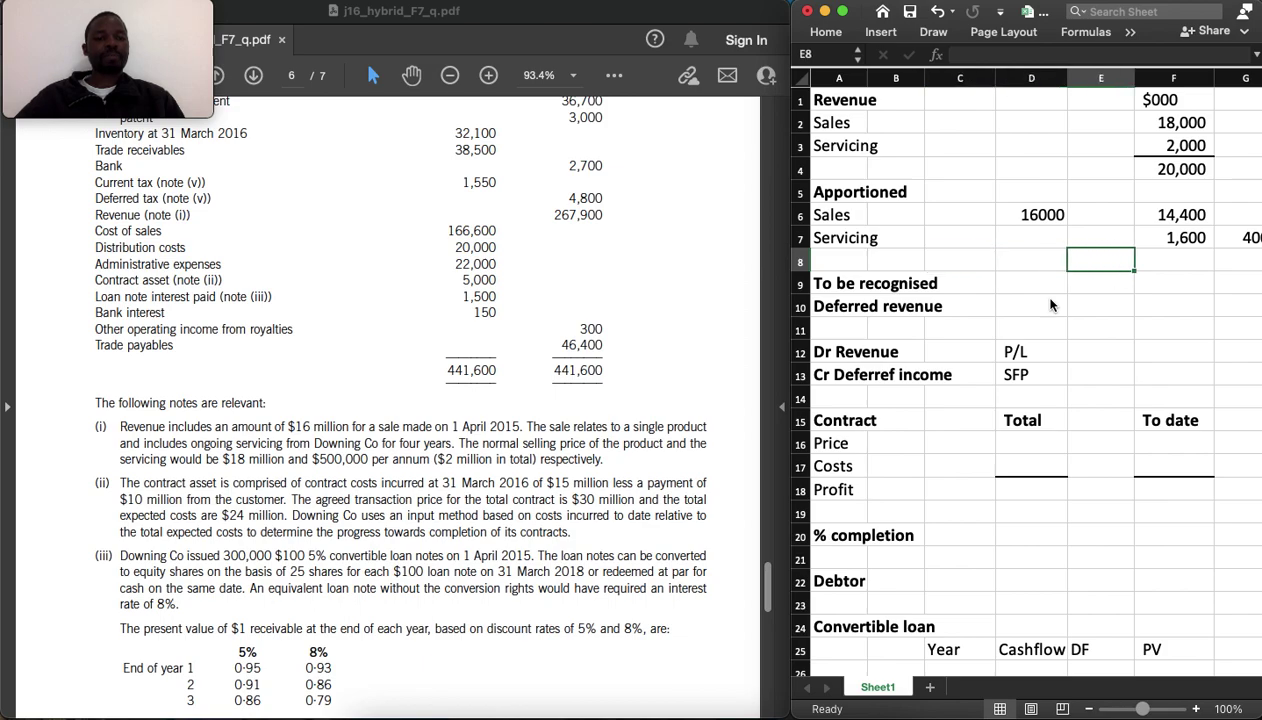
key("Down")
key("Right")
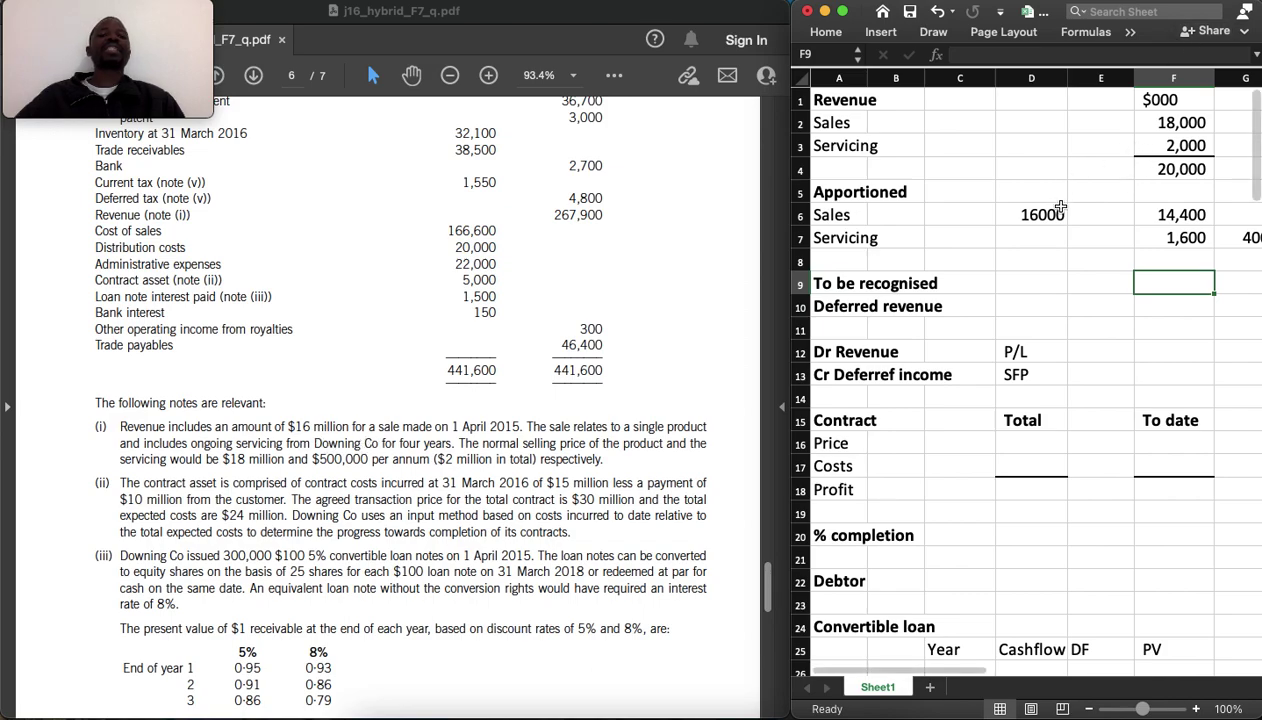
type("=")
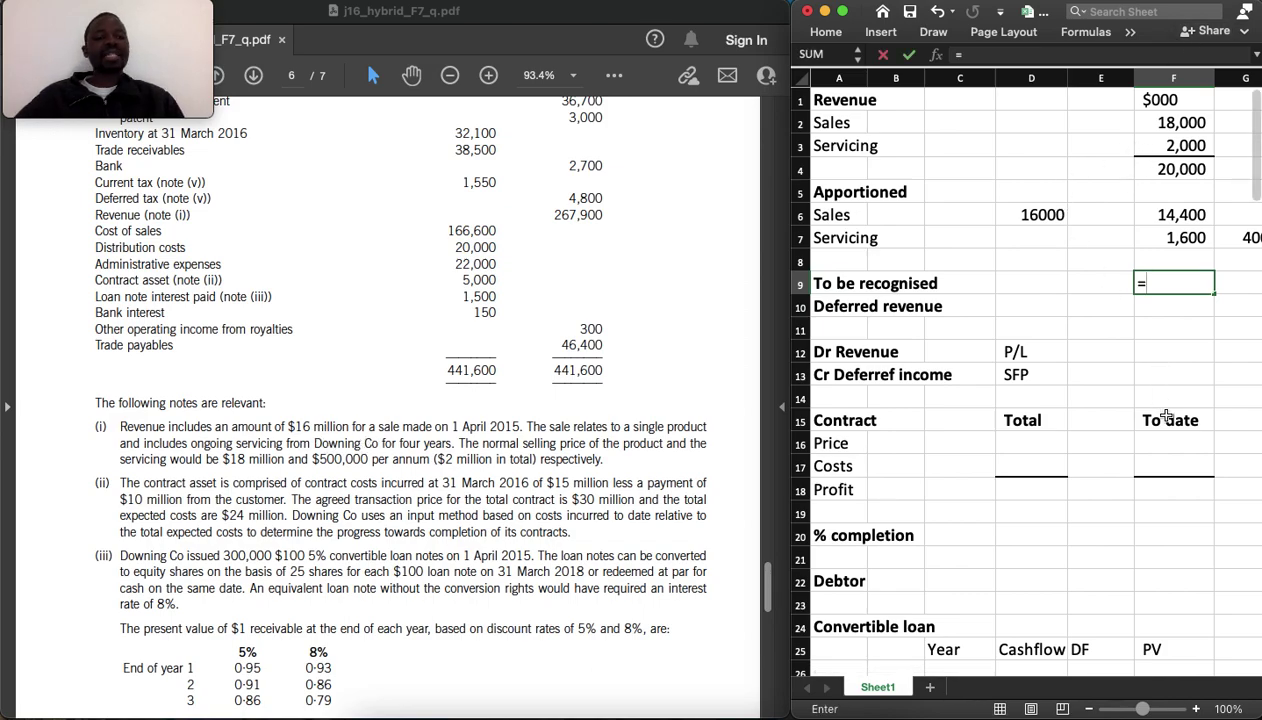
left_click(1166, 420)
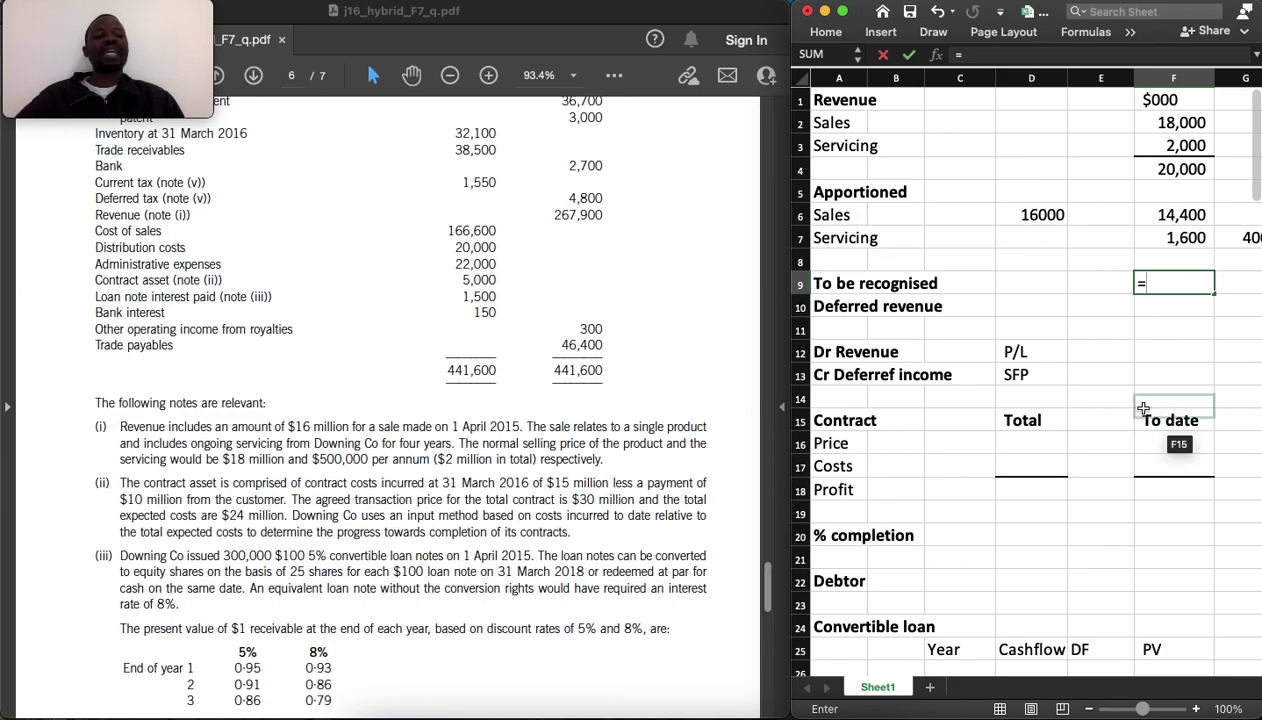
left_click(1183, 217)
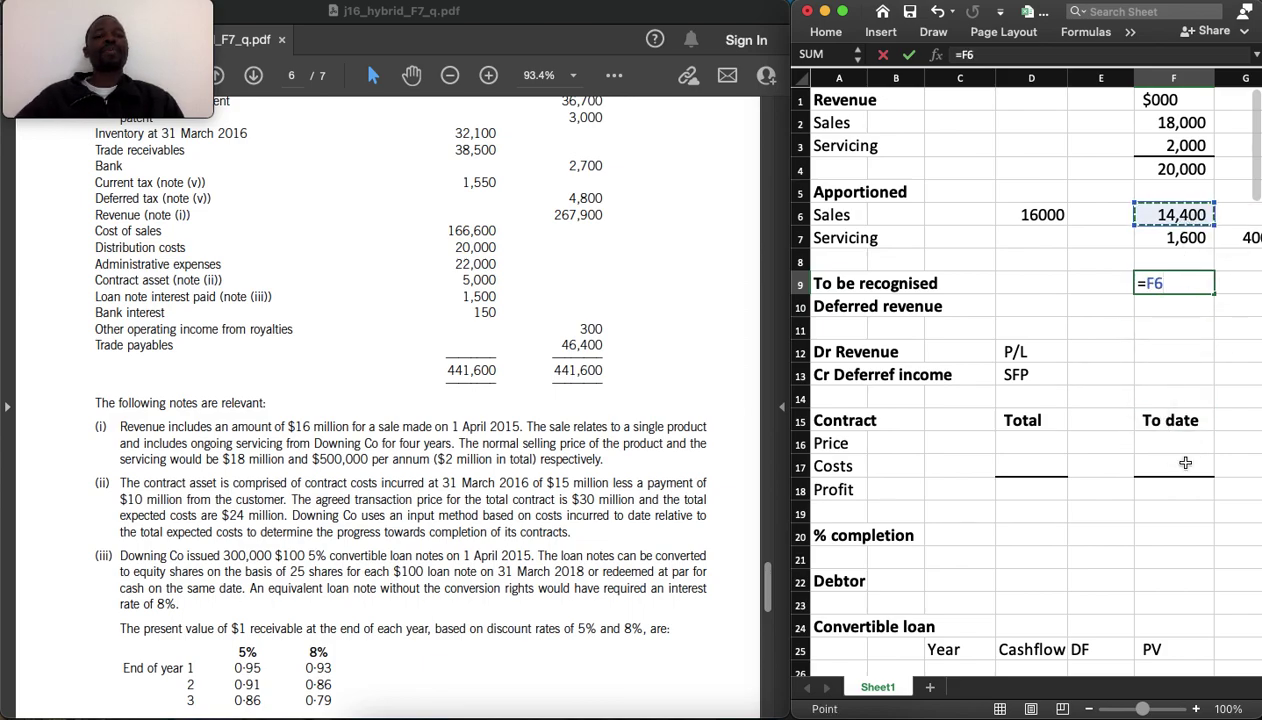
type("+")
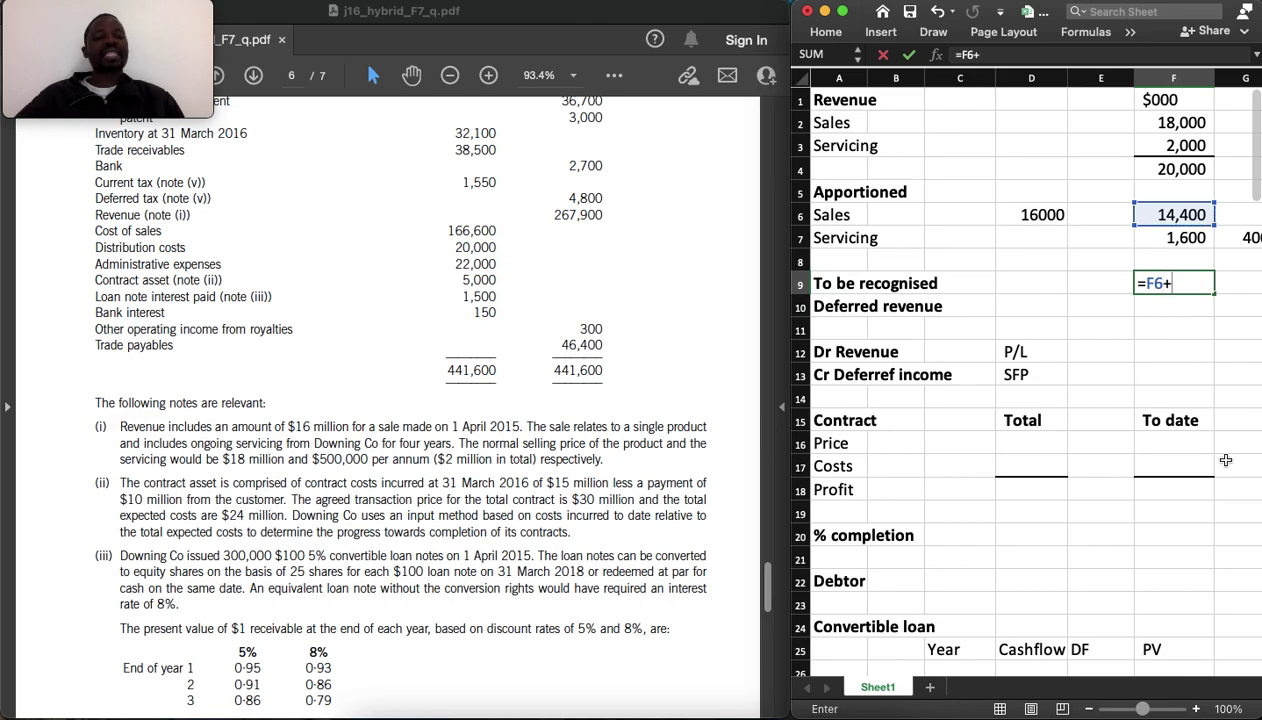
scroll(1253, 243, "down", 8)
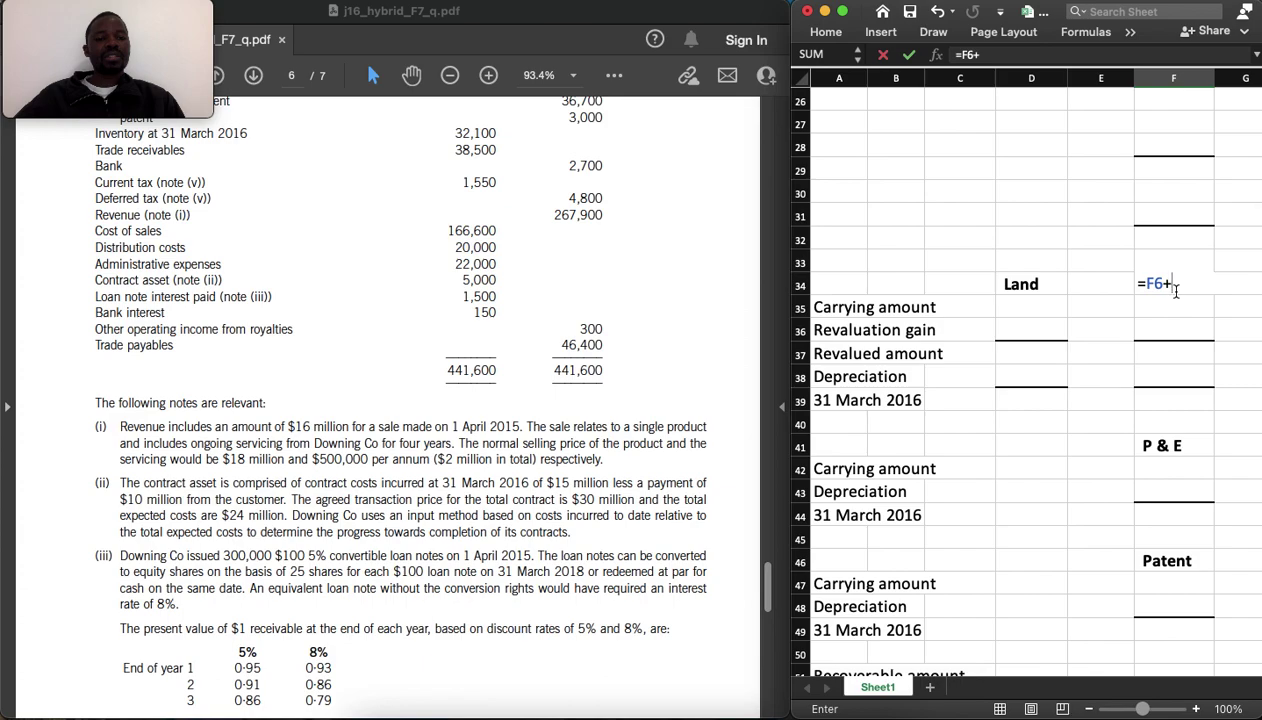
key("Escape")
scroll(1178, 289, "up", 5)
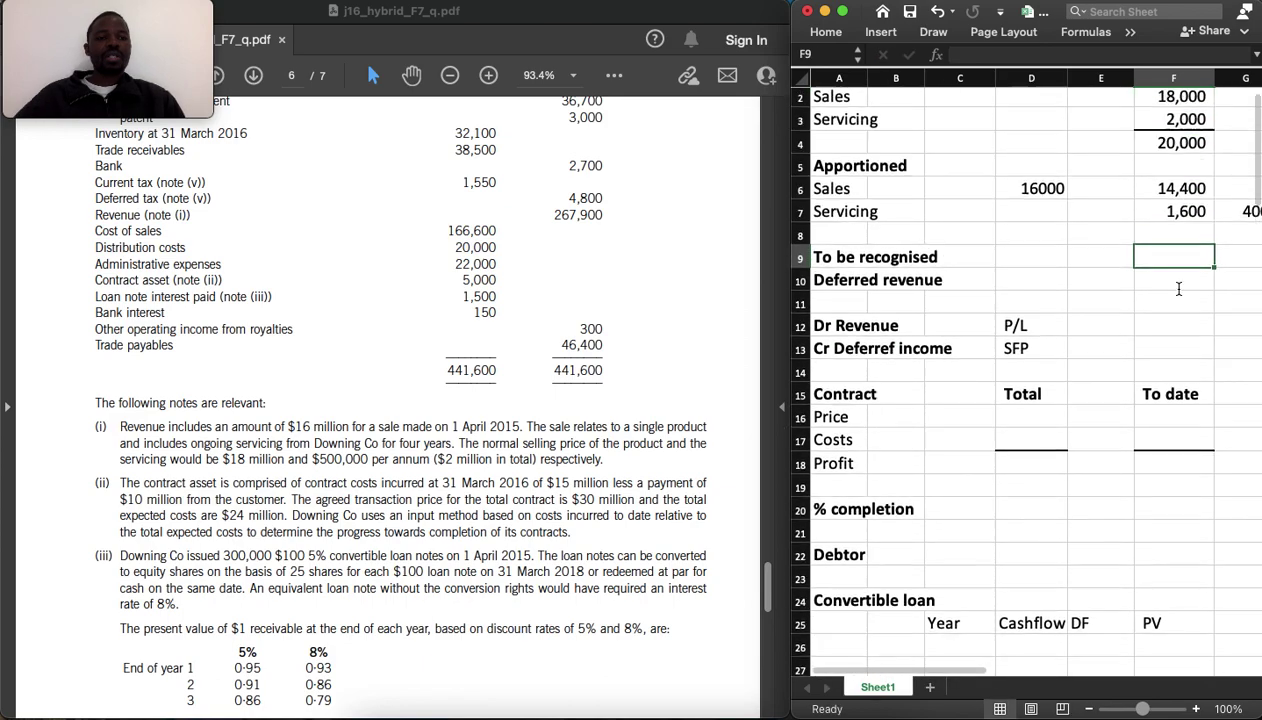
type("=")
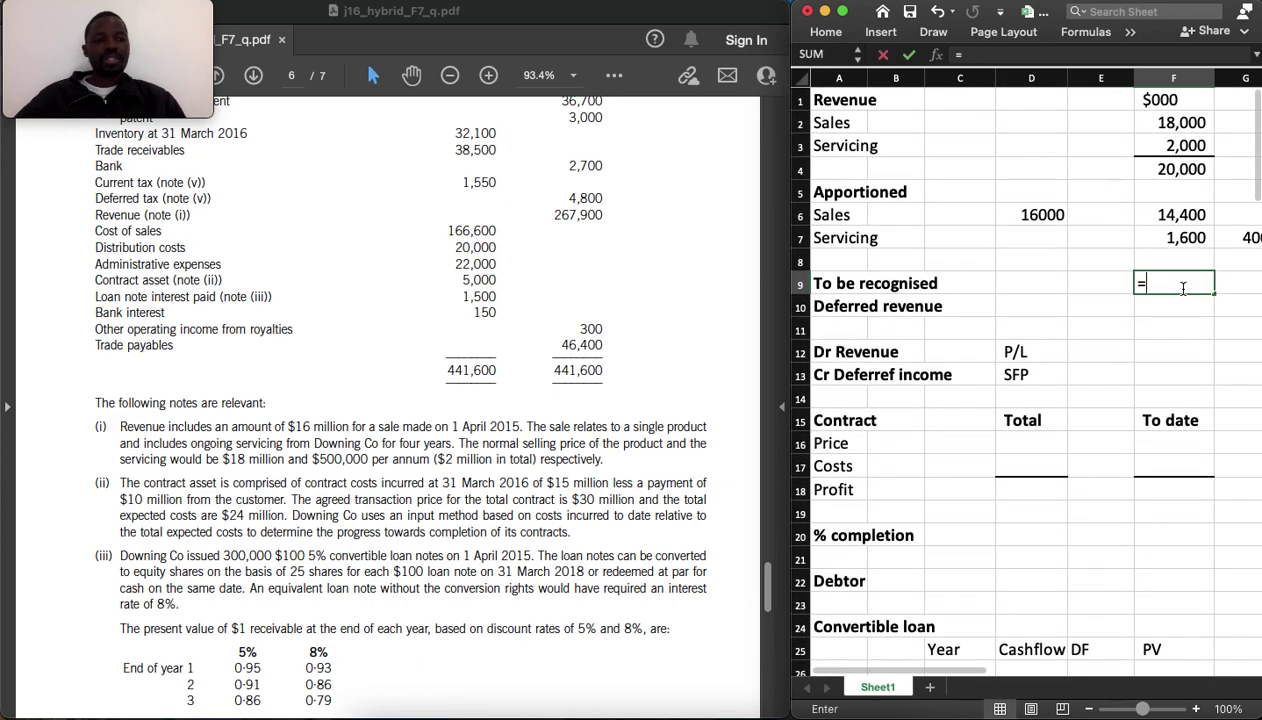
left_click(1174, 216)
type("+")
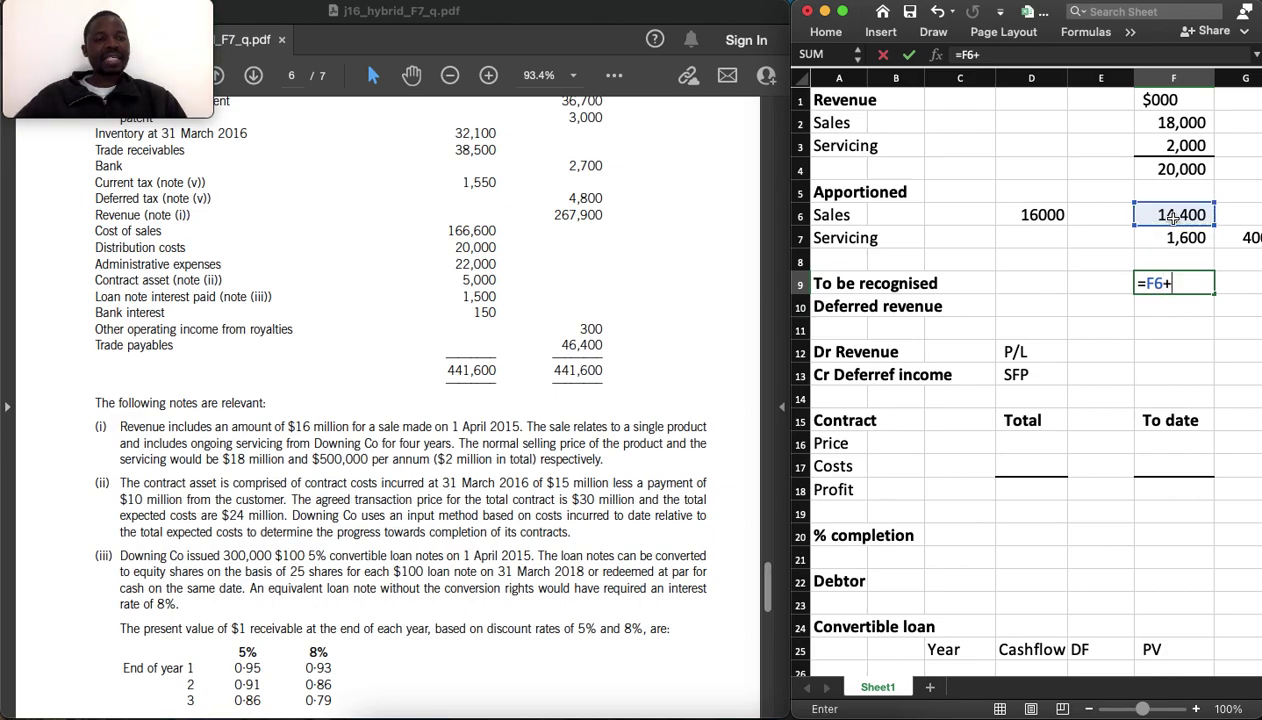
left_click(1174, 216)
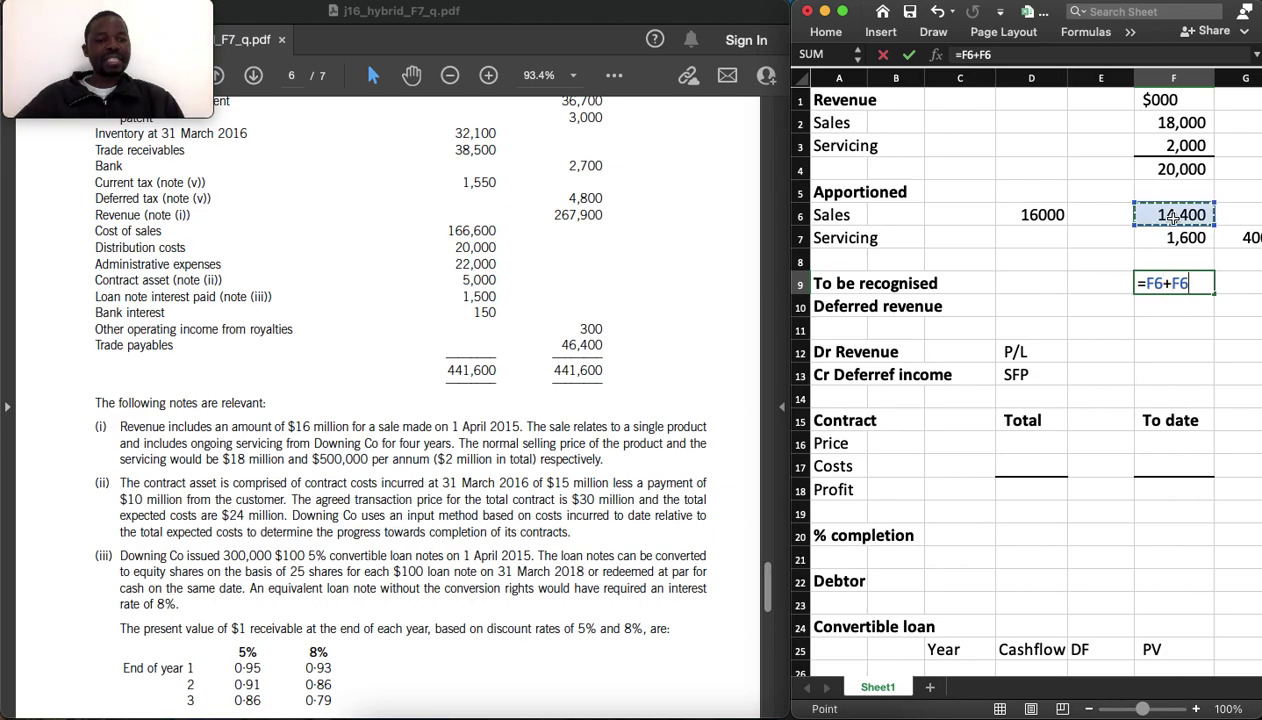
left_click(1248, 240)
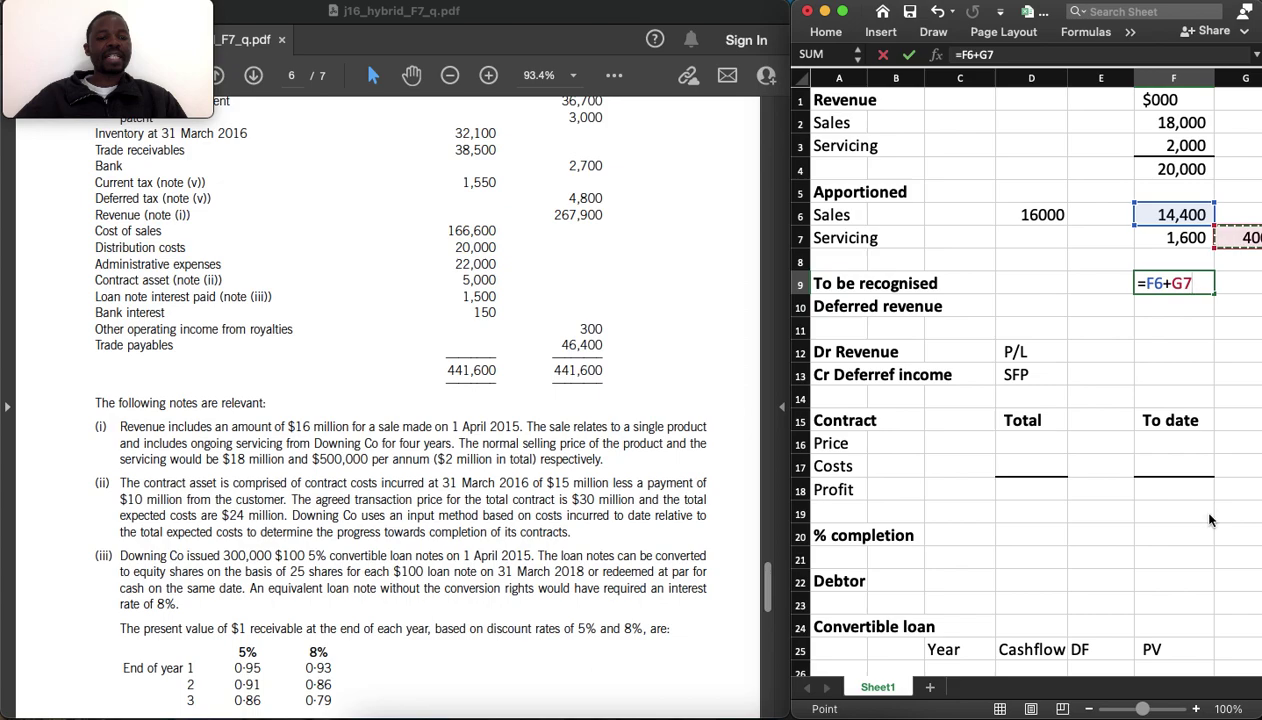
key("Return")
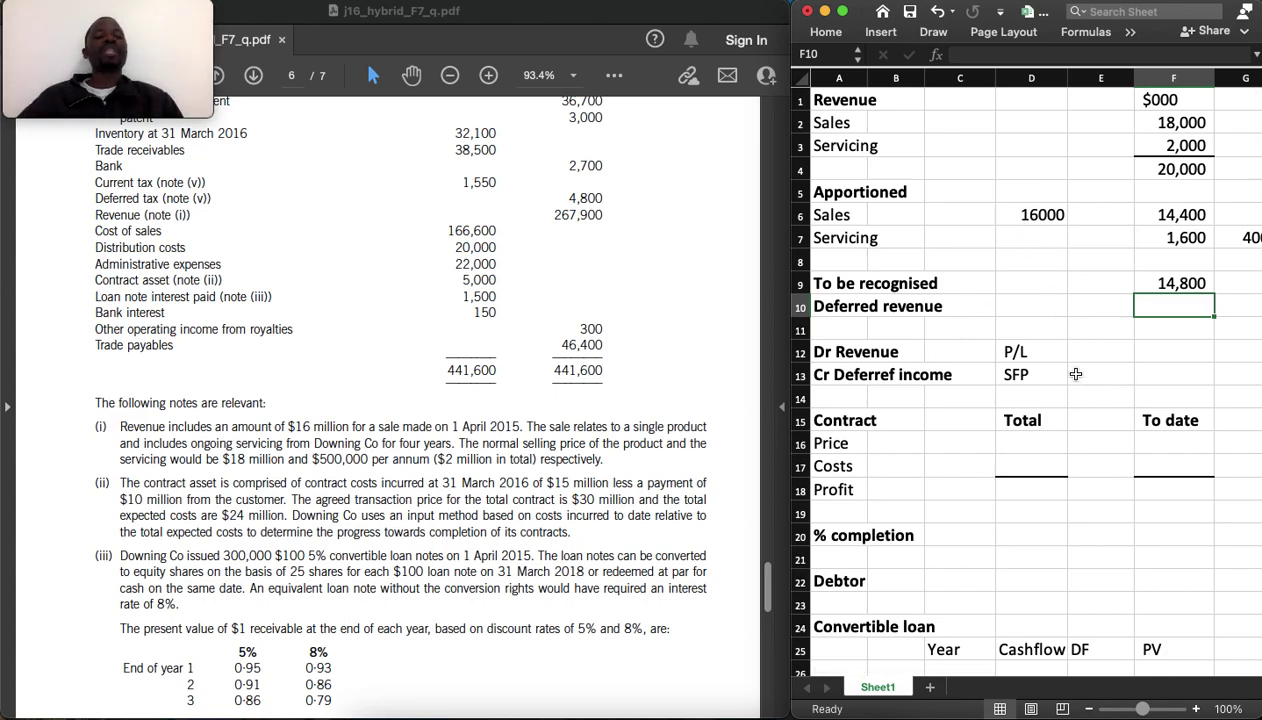
Calculate Deferred revenue as 16000 less 14,800, giving 1,200
type("=")
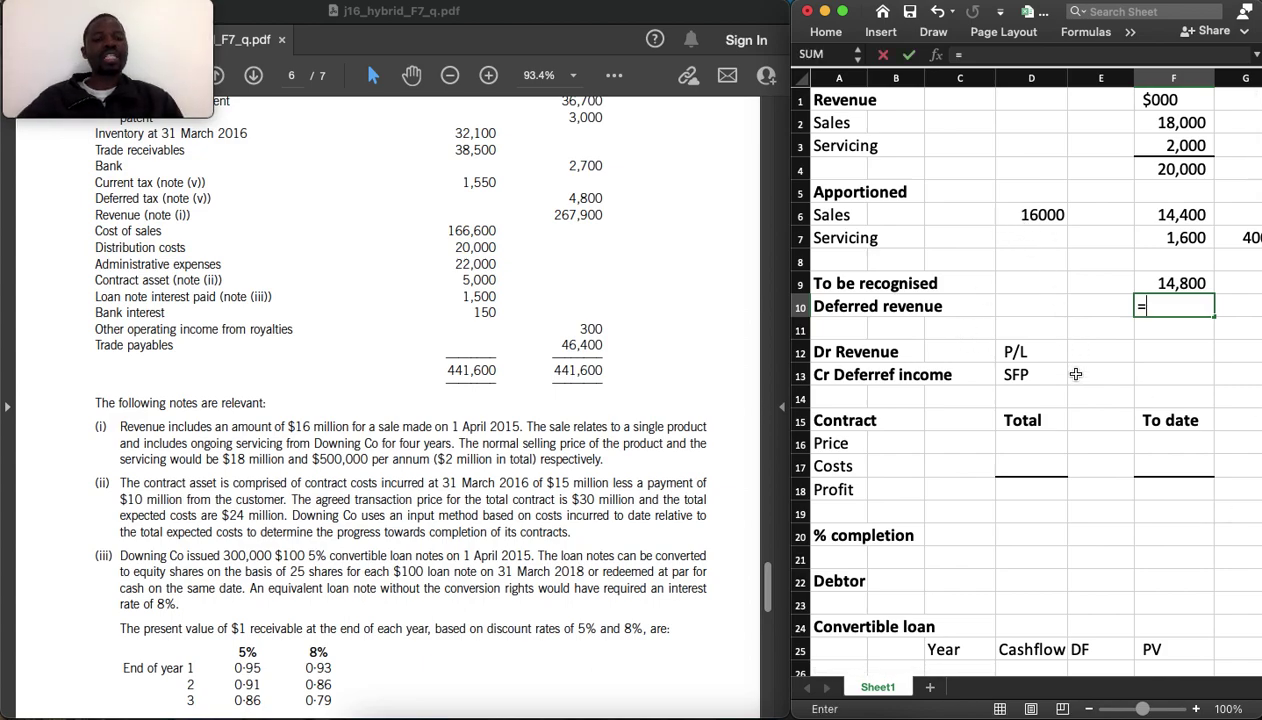
left_click(1016, 214)
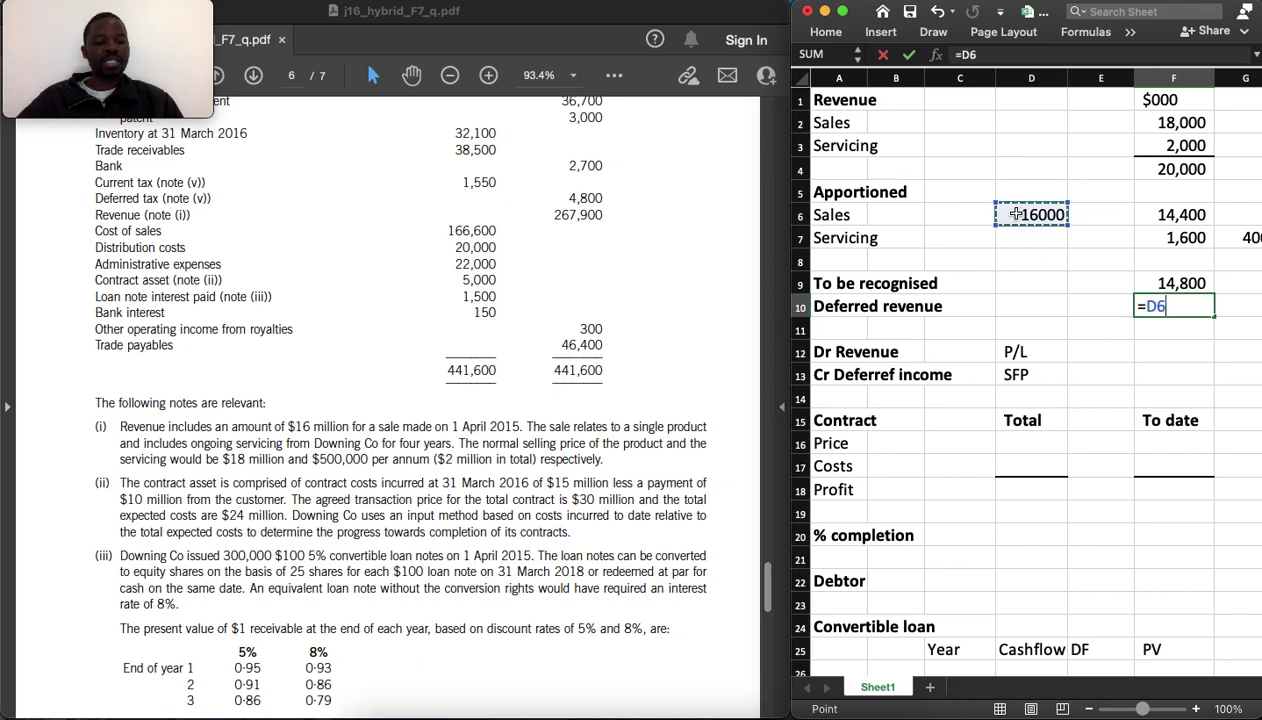
type("-")
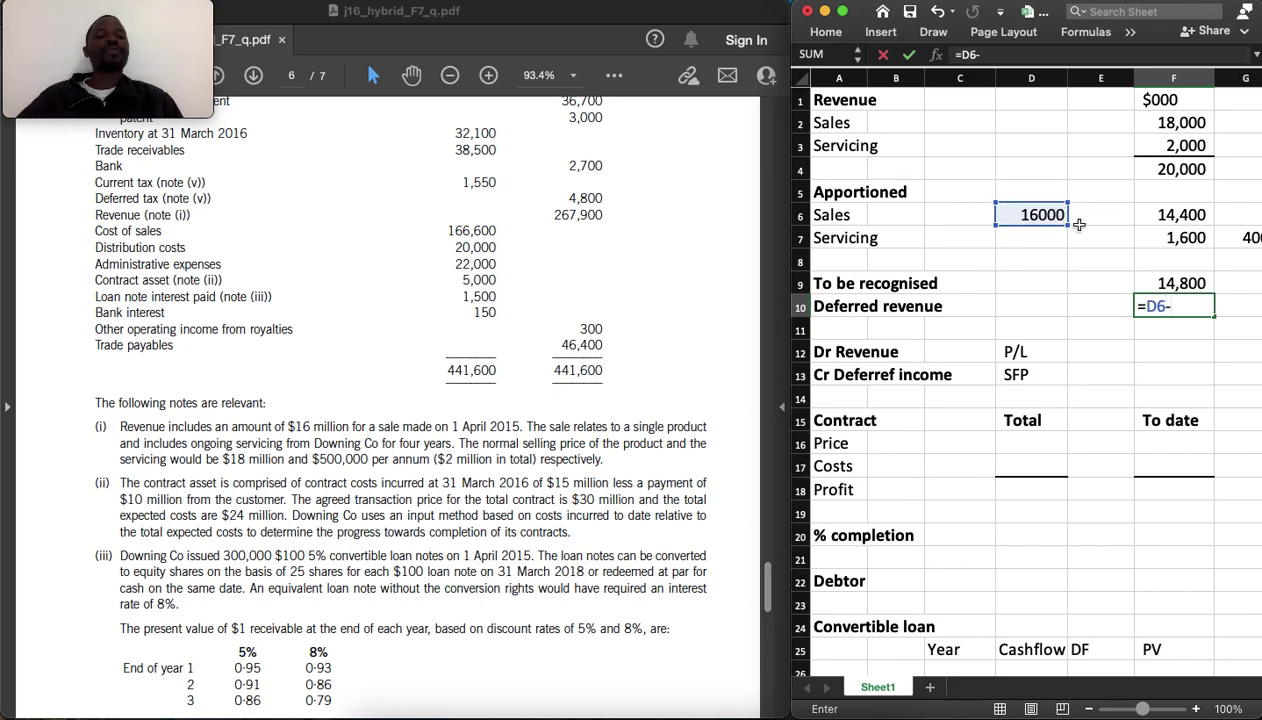
left_click(1160, 283)
key("Return")
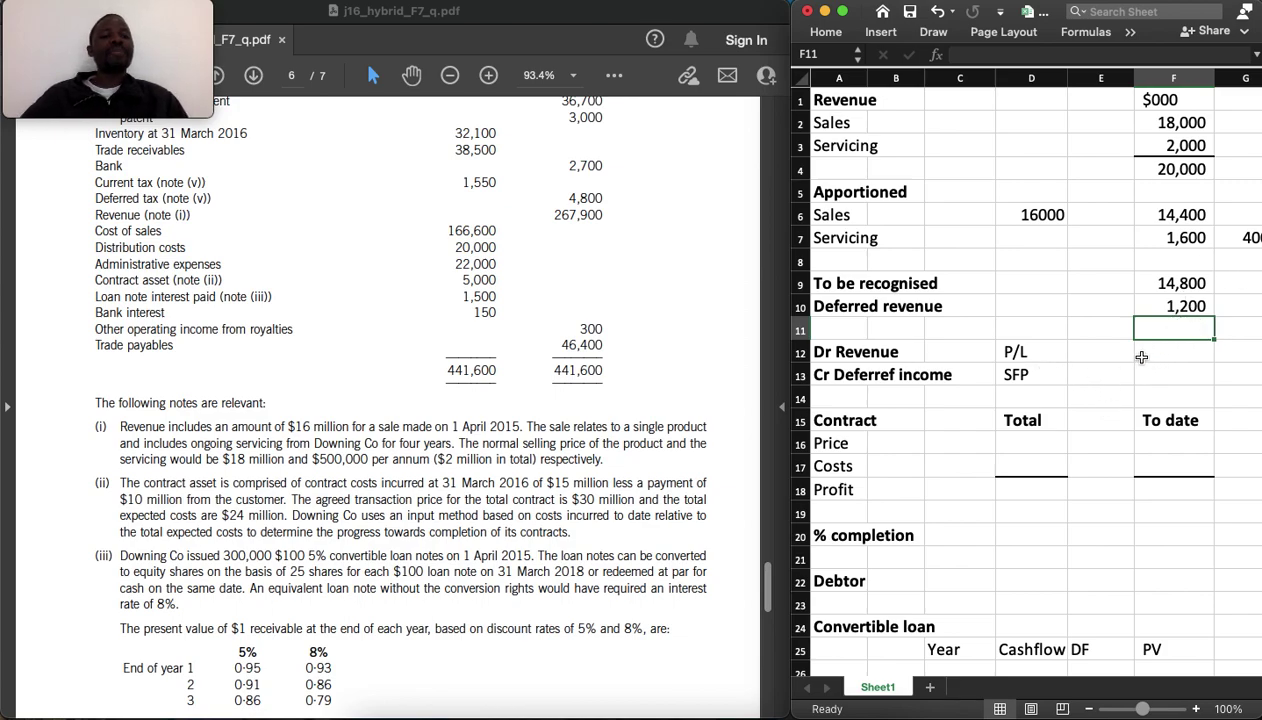
key("Down")
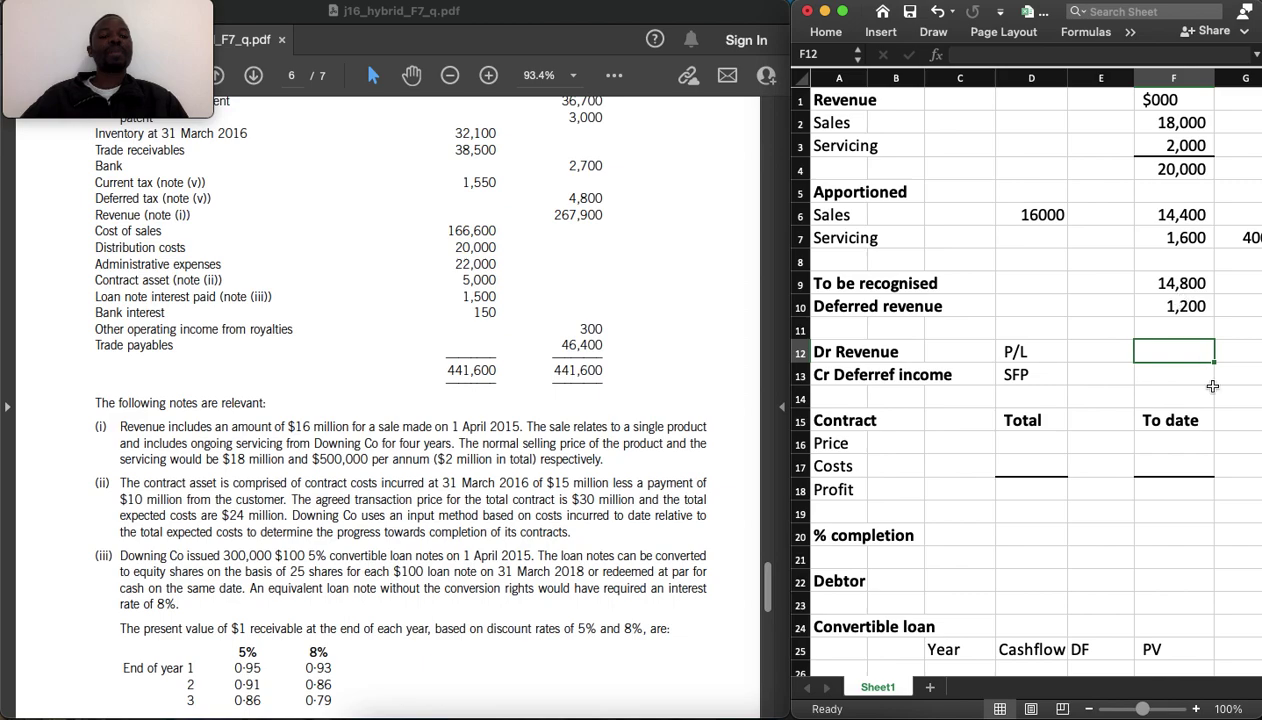
Link Dr Revenue (P/L) and Cr Deferred income (SFP) to the 1,200 deferred revenue with =F10
left_click(1118, 349)
type("=")
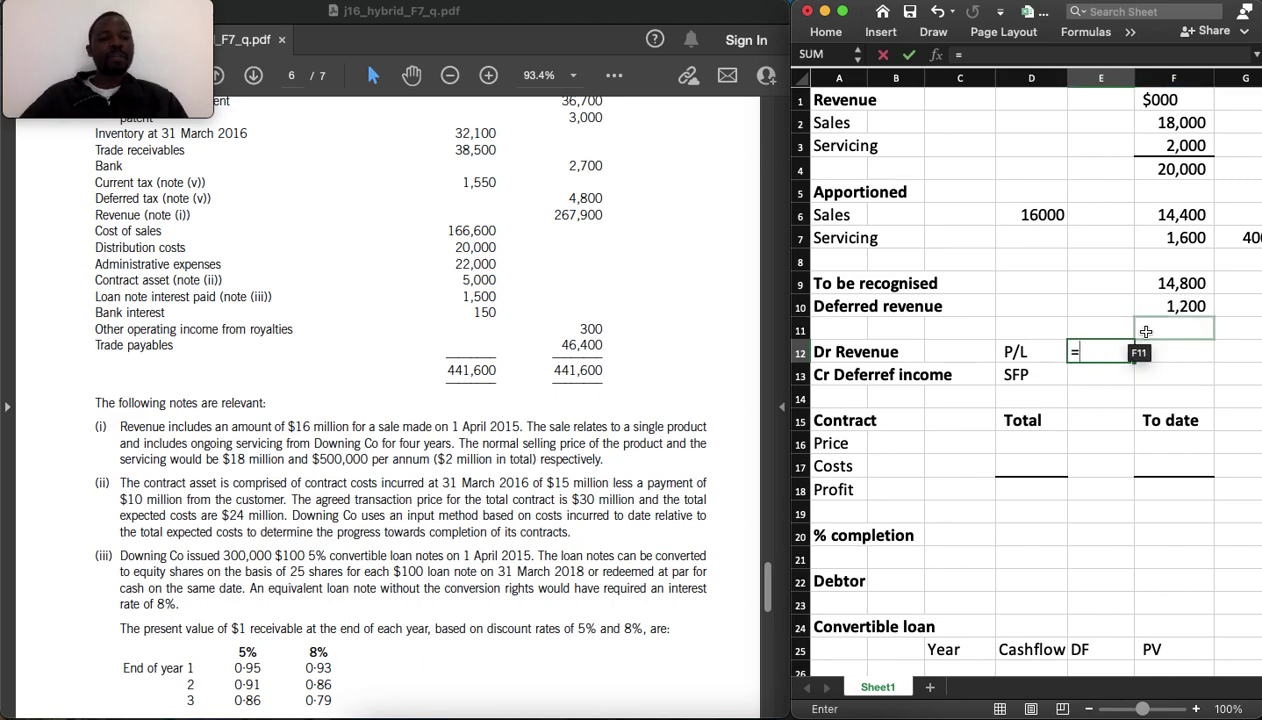
left_click(1176, 306)
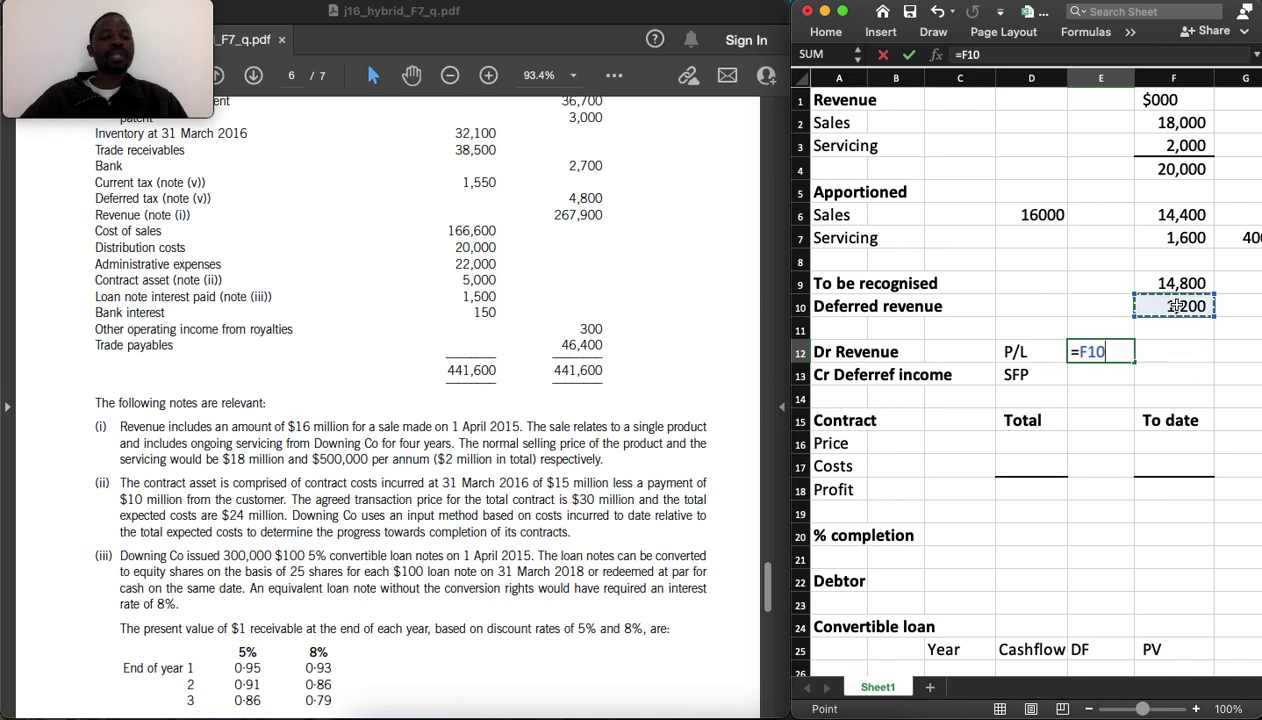
key("Return")
key("Right")
type("=")
left_click(1178, 306)
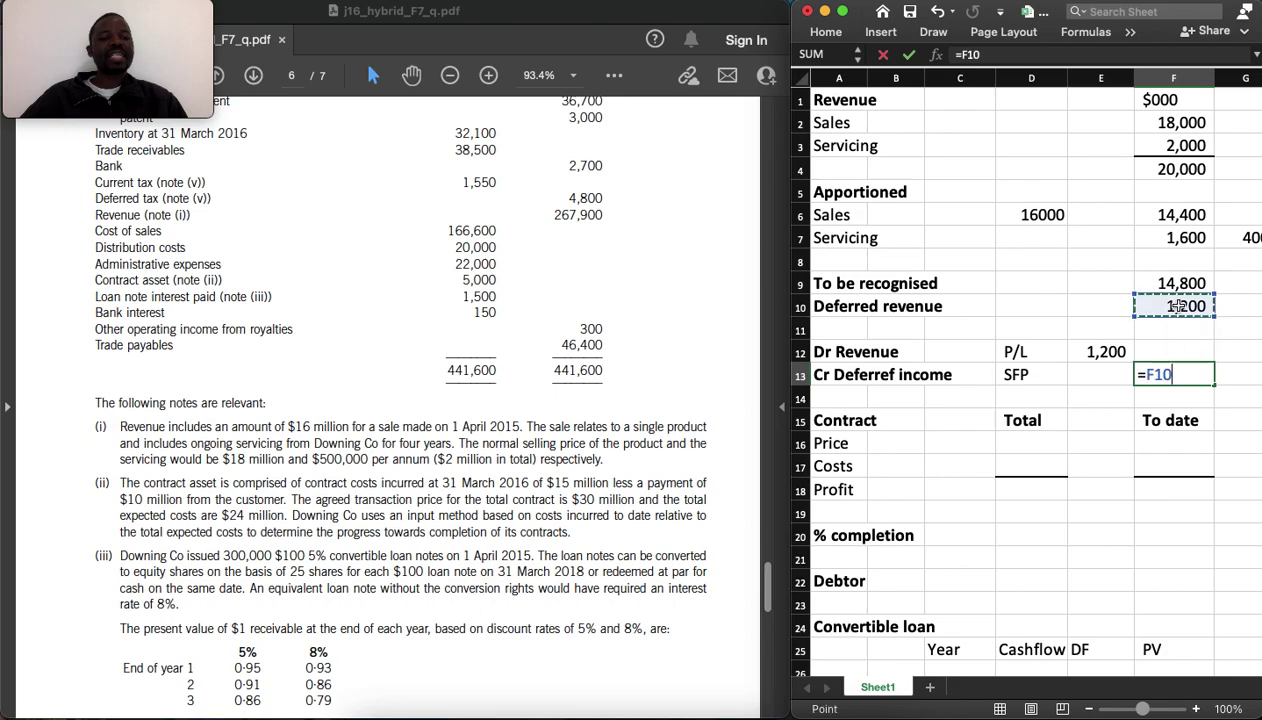
key("Return")
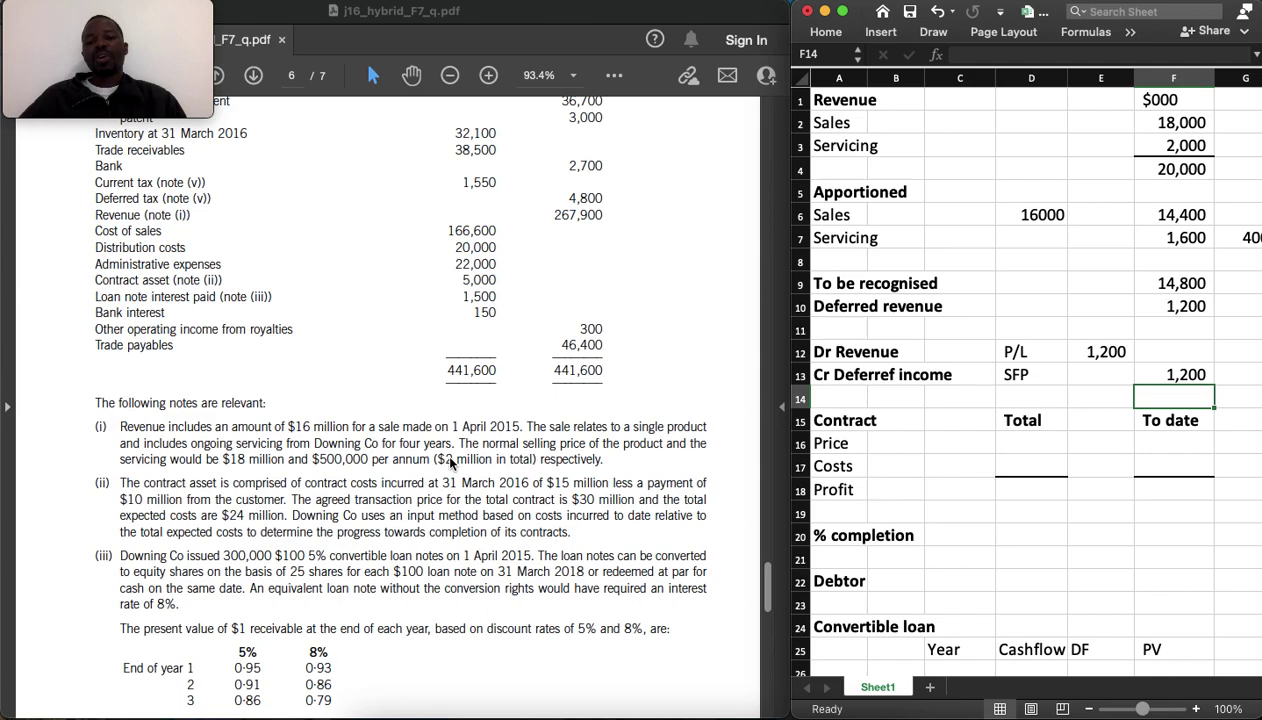
scroll(450, 463, "down", 5)
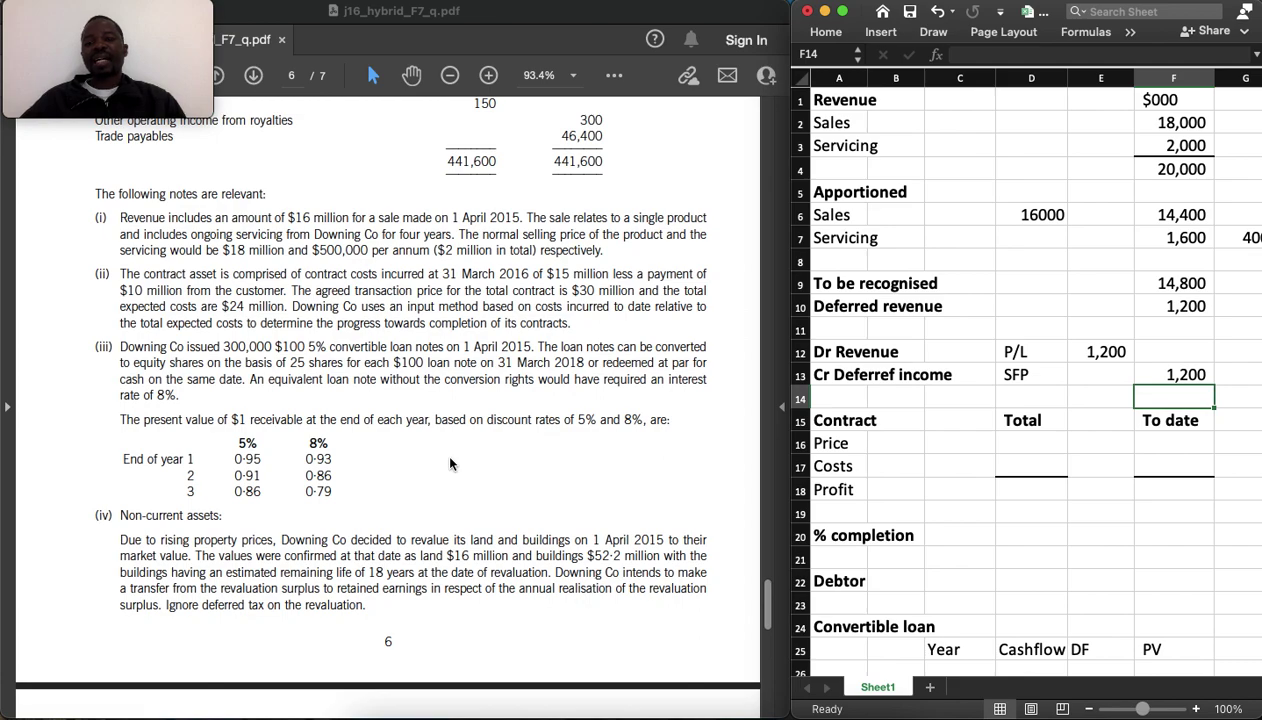
scroll(450, 463, "up", 4)
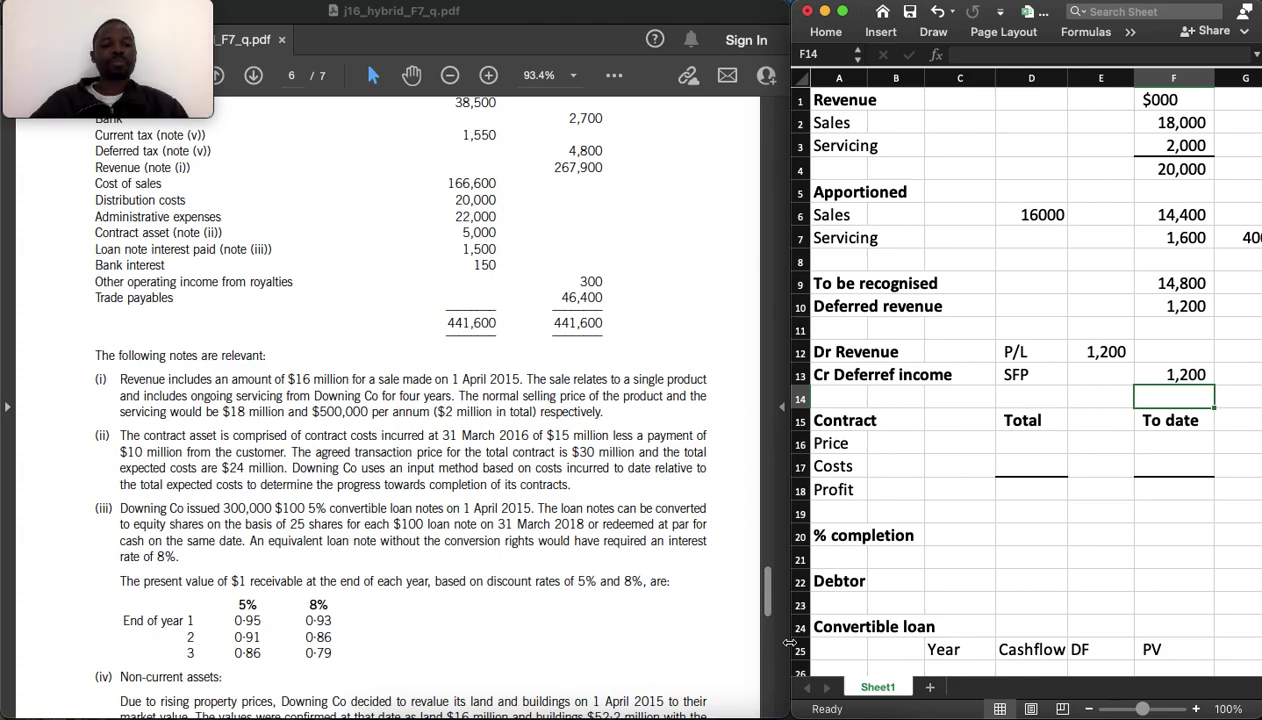
left_click(1042, 538)
Enter % completion =15000/24000 (0.625), contract price 30,000 and total costs -24,000
type("=15000/24000")
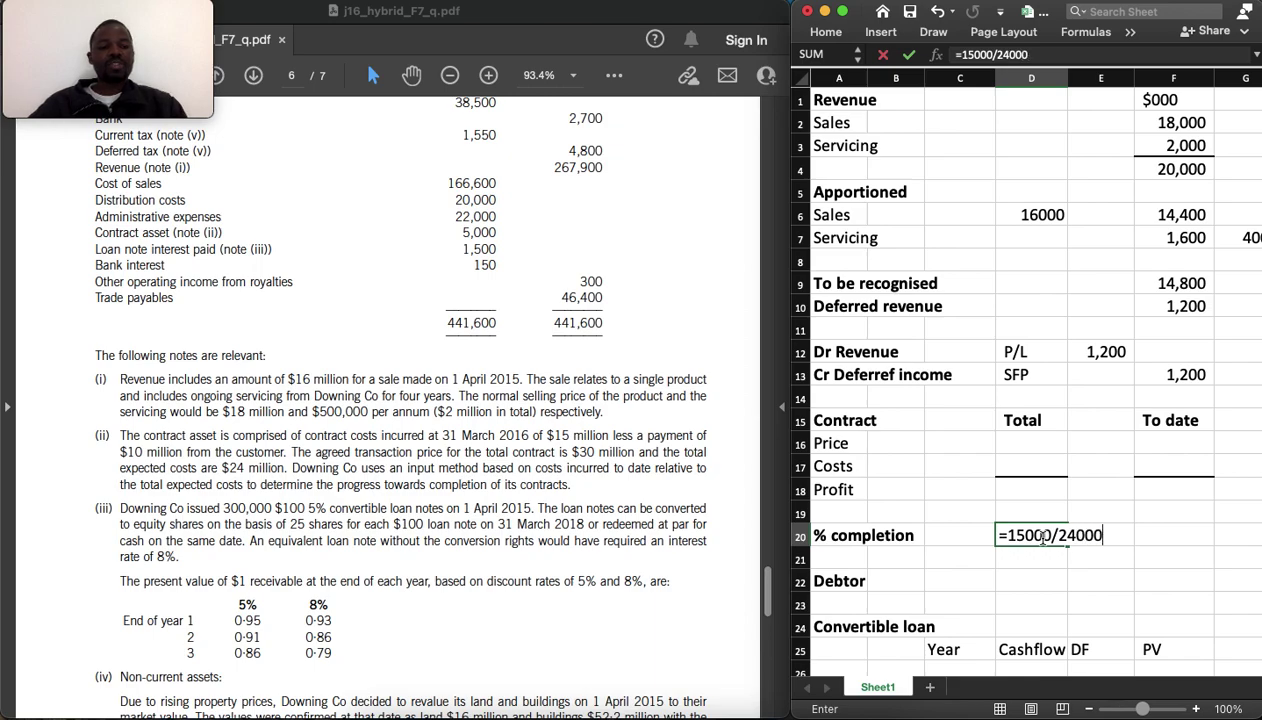
key("Return")
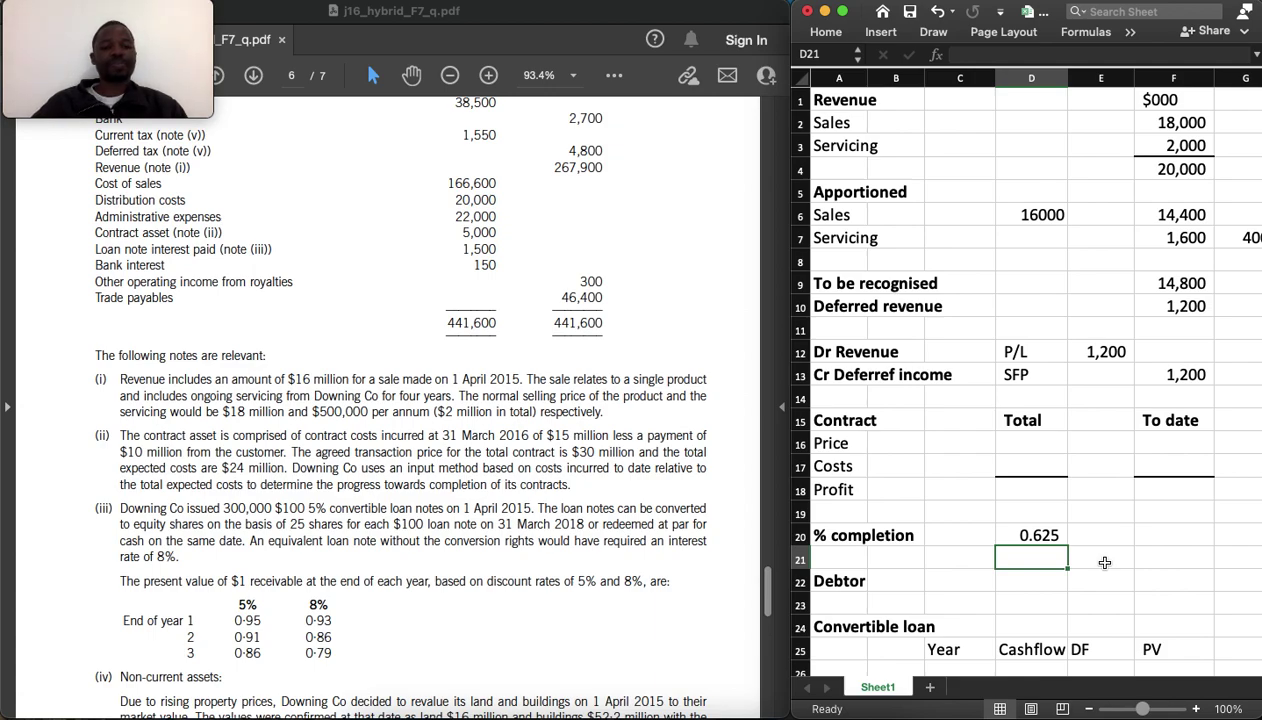
left_click(1030, 443)
type("30000")
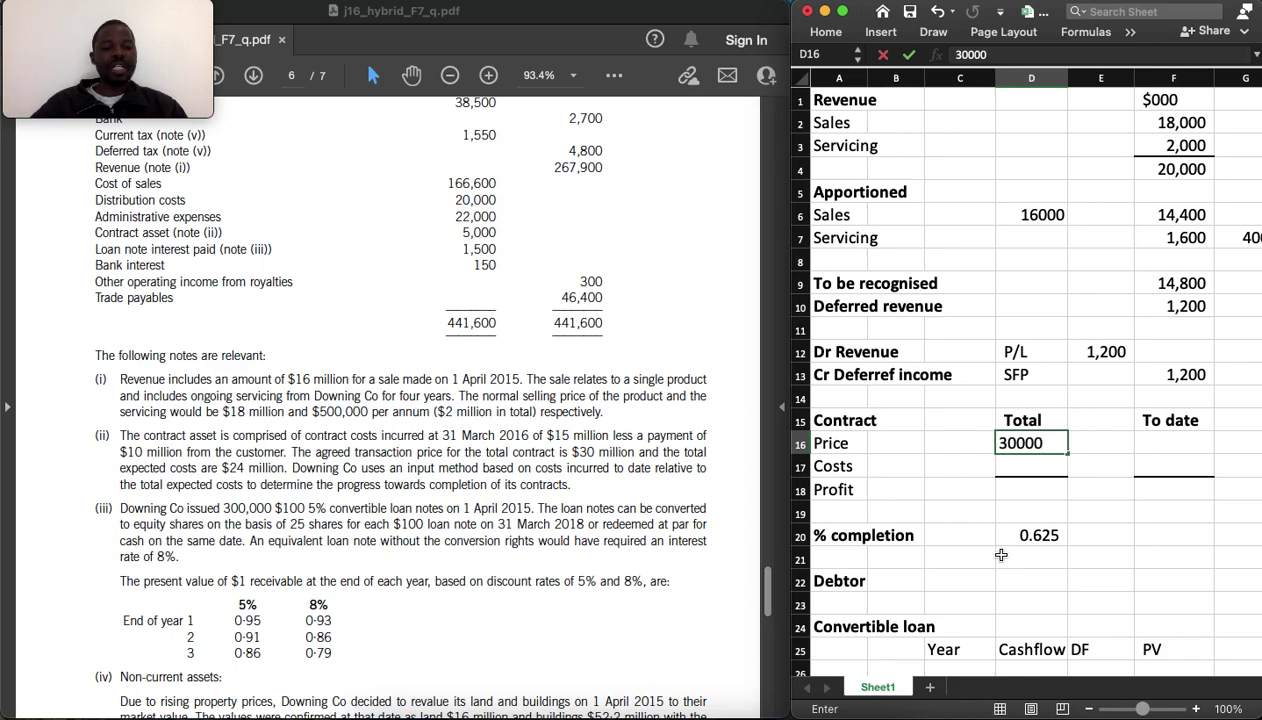
key("Return")
type("=-")
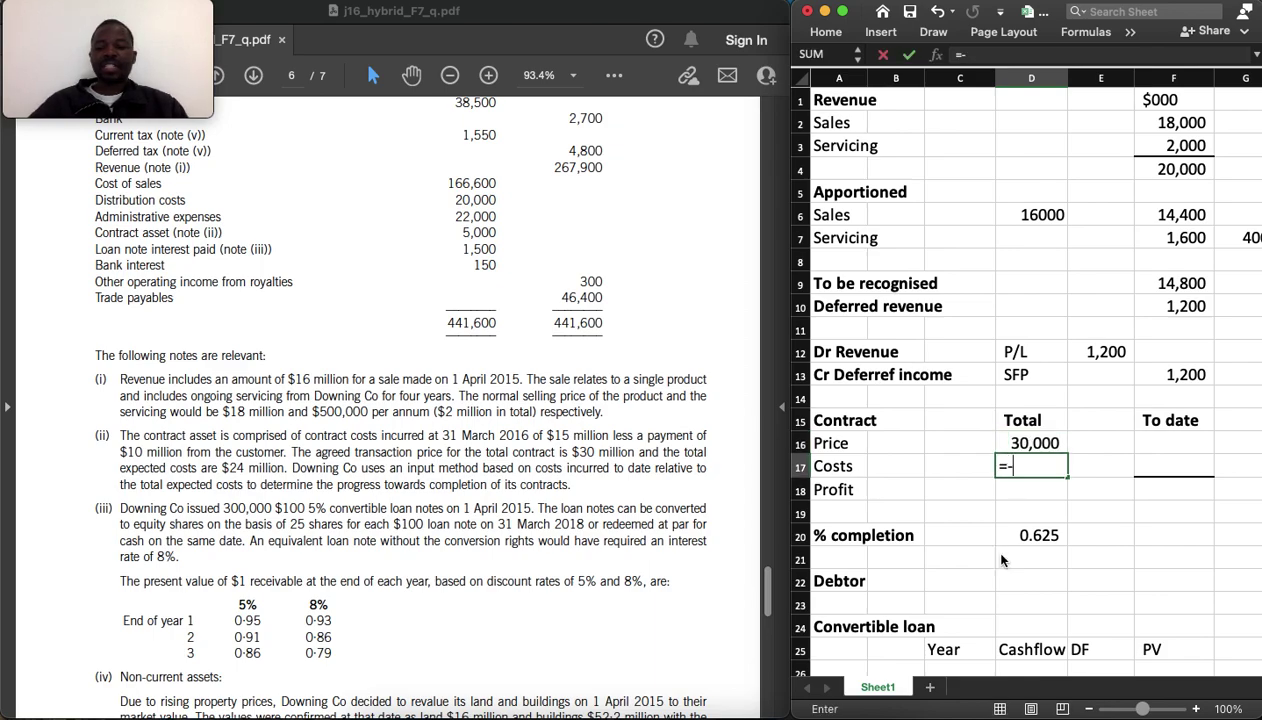
type("24000")
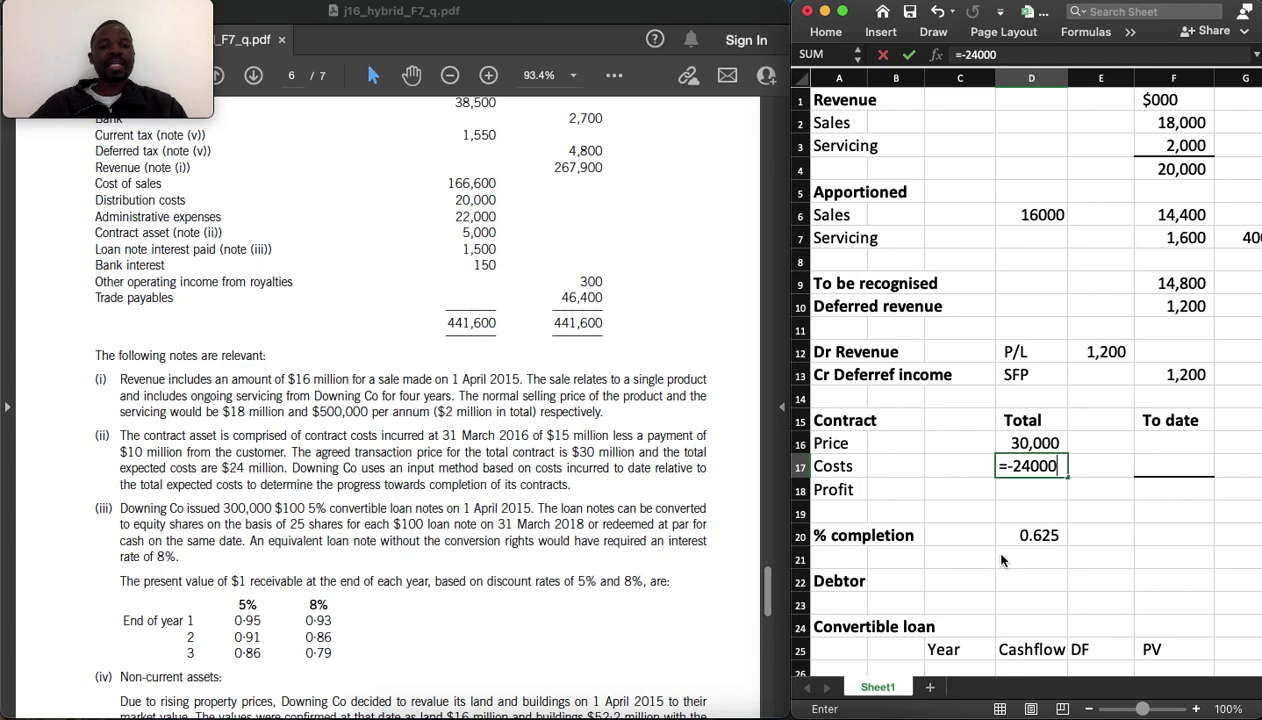
key("Return")
Sum price and costs for a total contract profit of 6,000
type("=sum(")
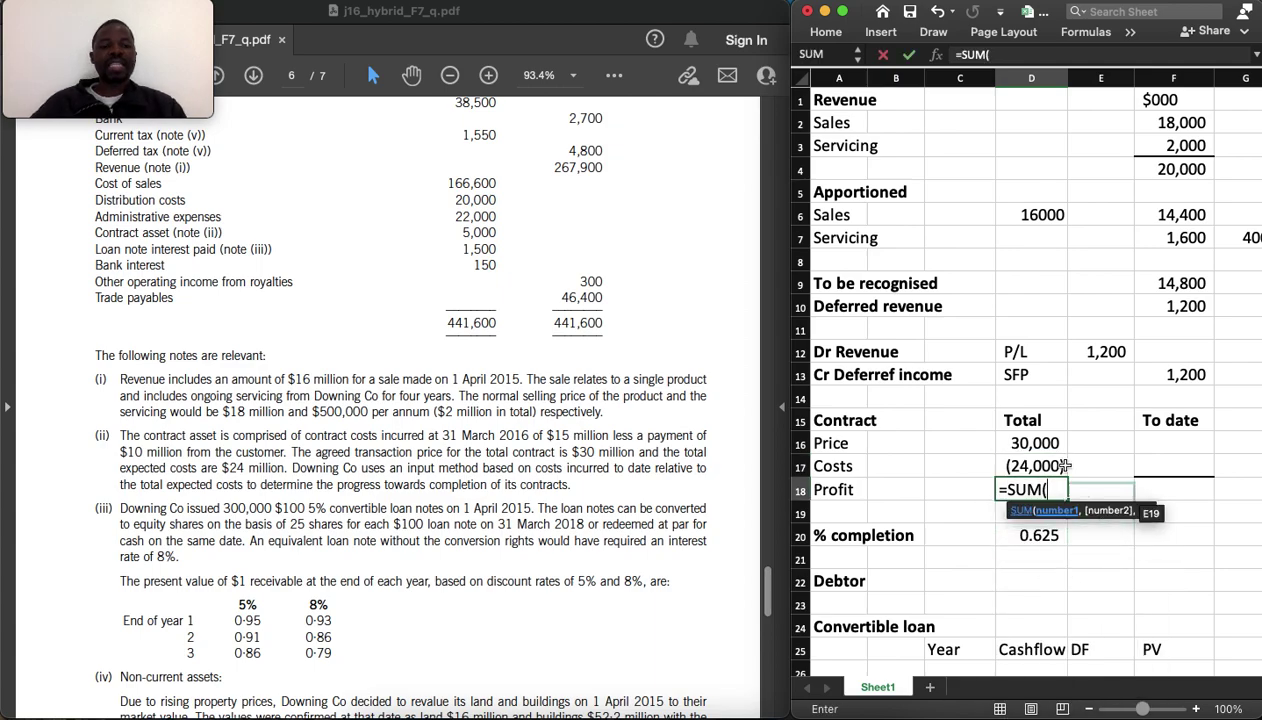
left_click(1035, 442)
key("shift+Down")
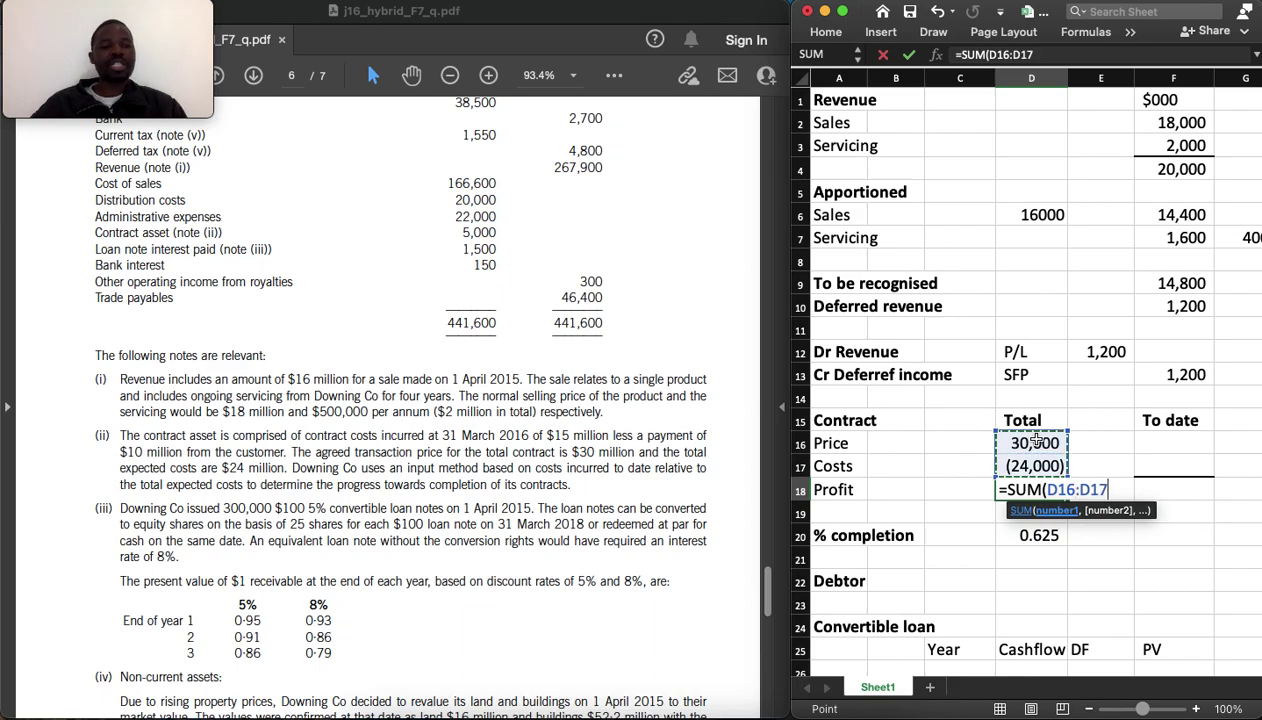
key("Return")
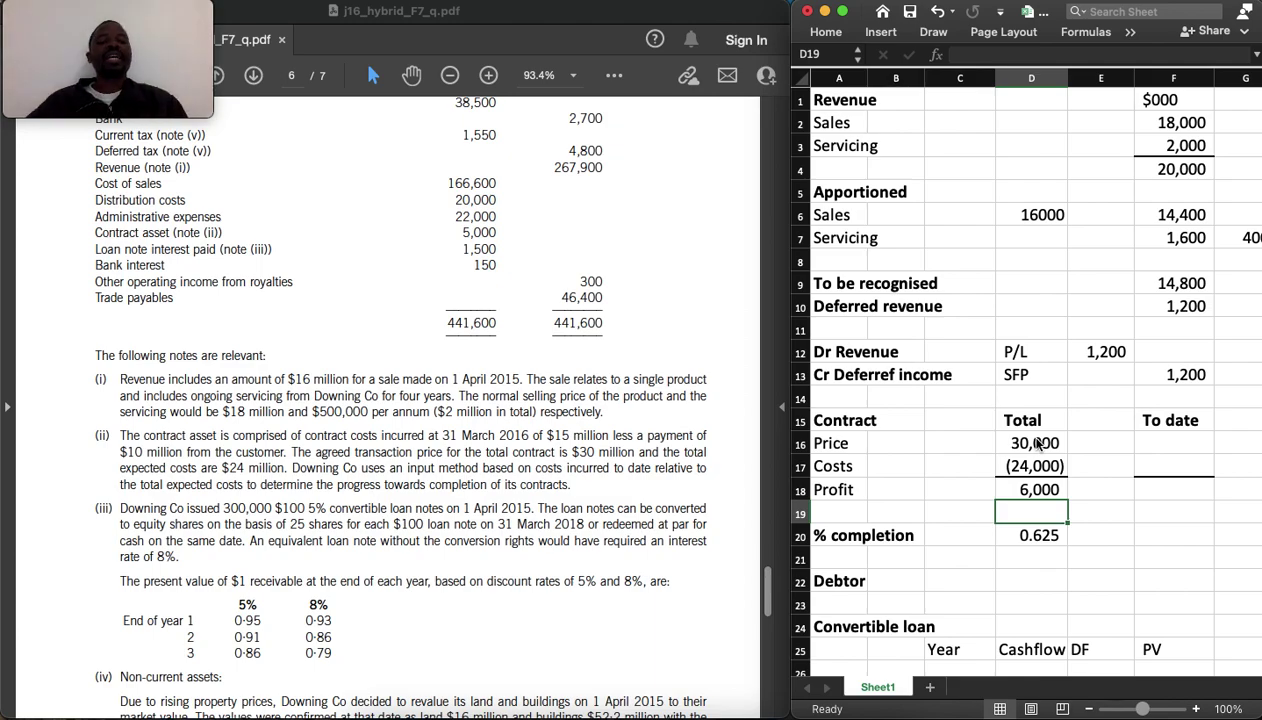
Enter to-date costs of -15,000 in the To date column
key("super+z")
key("super+z")
key("super+z")
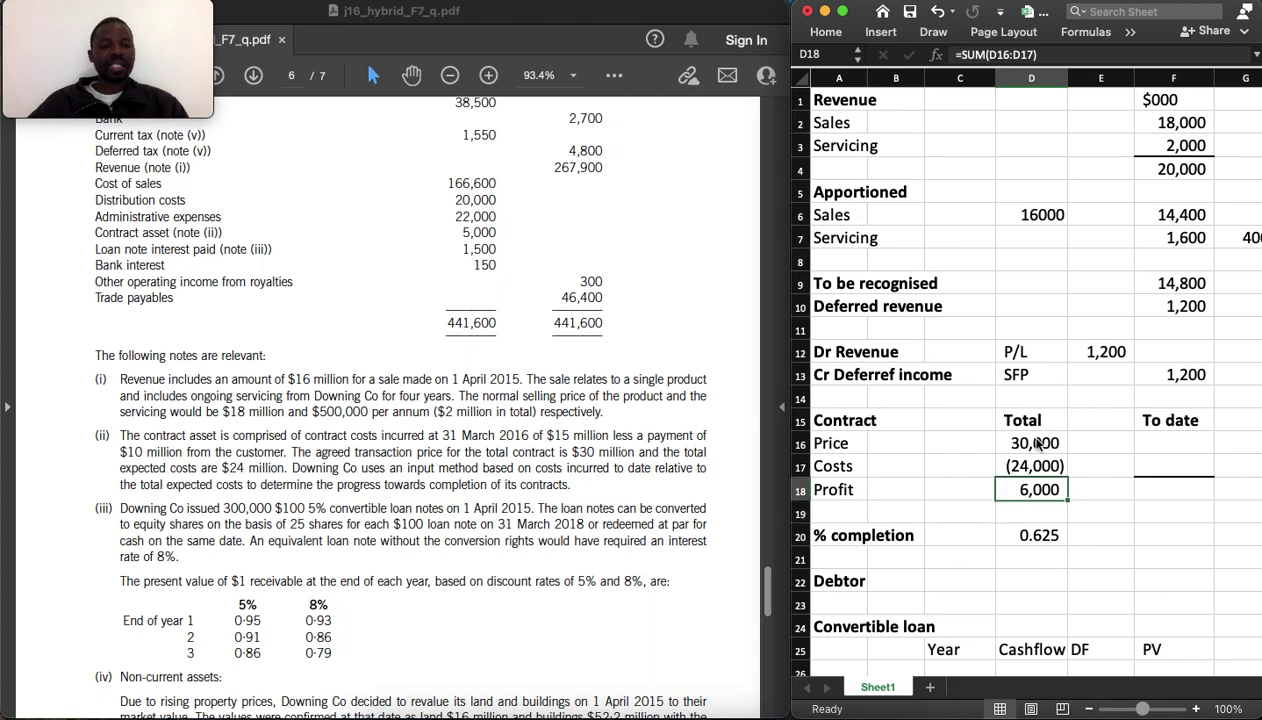
type("=-15000")
key("Return")
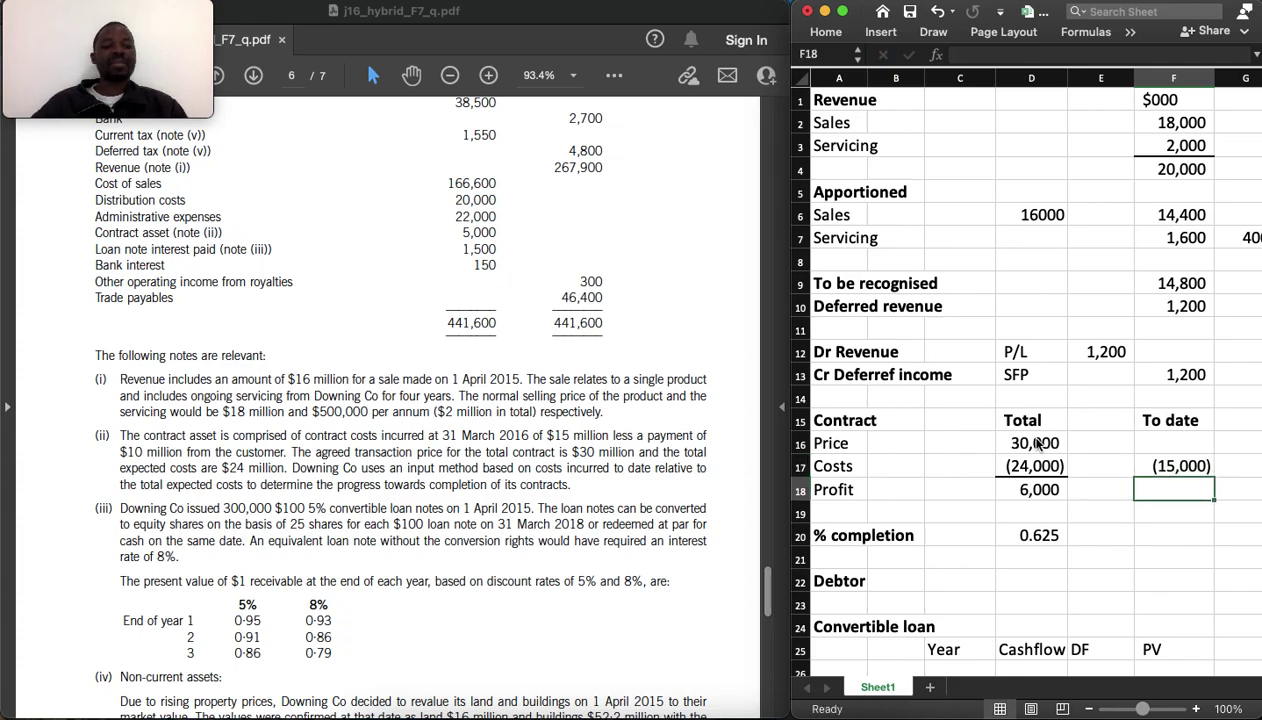
Copy the 0.625 completion figure into E16 beside the contract price
key("Up")
key("Up")
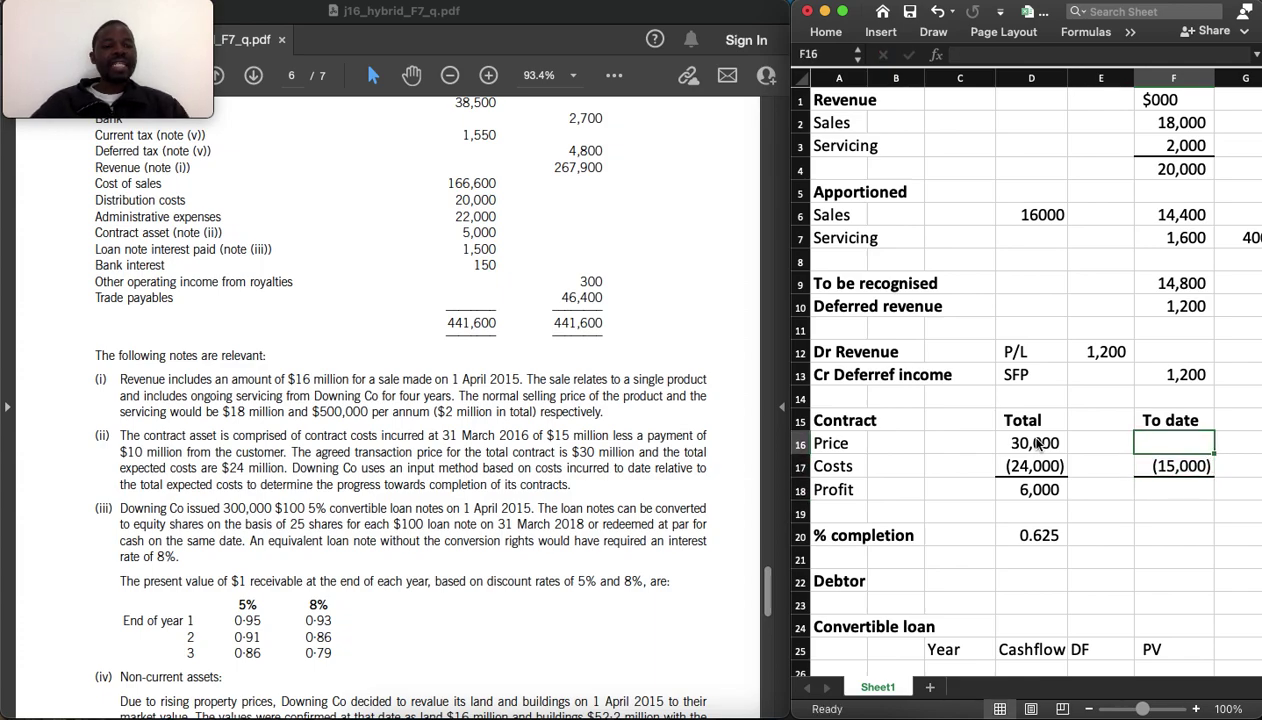
key("Left")
key("Down")
key("Down")
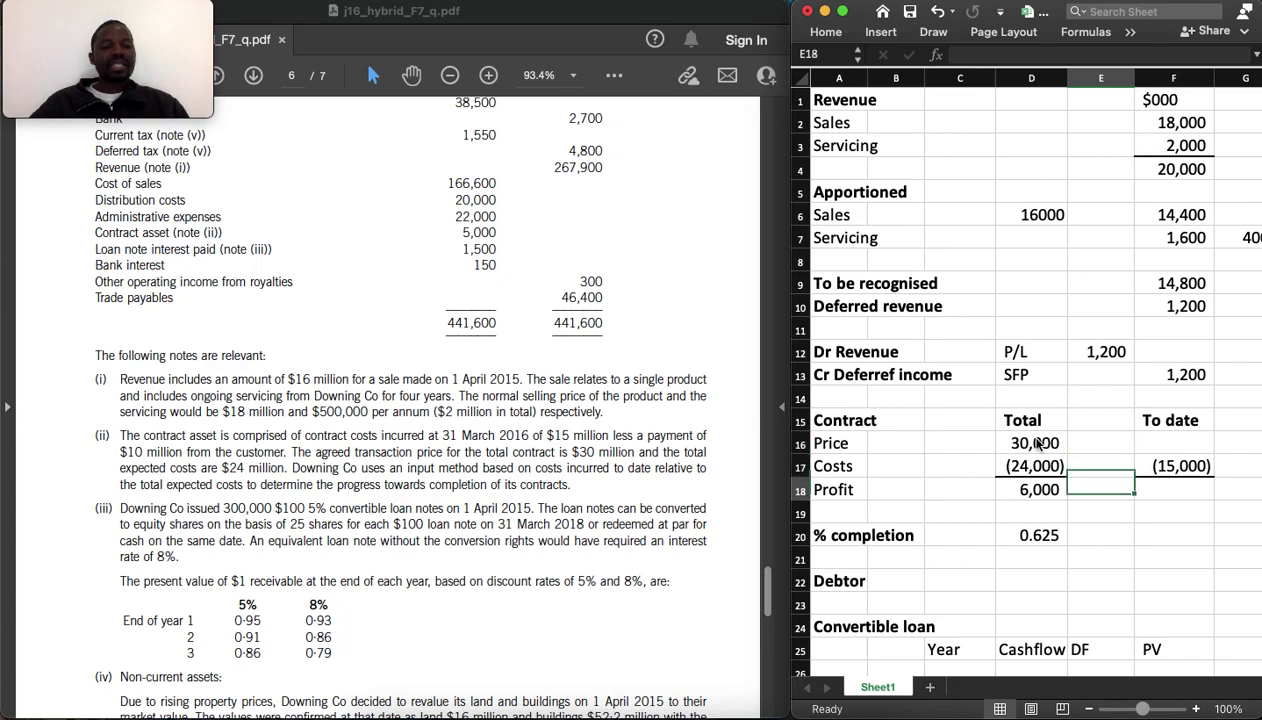
key("Left")
key("Down")
key("Down")
key("ctrl+c")
key("Up")
key("Up")
key("Right")
key("Up")
key("Up")
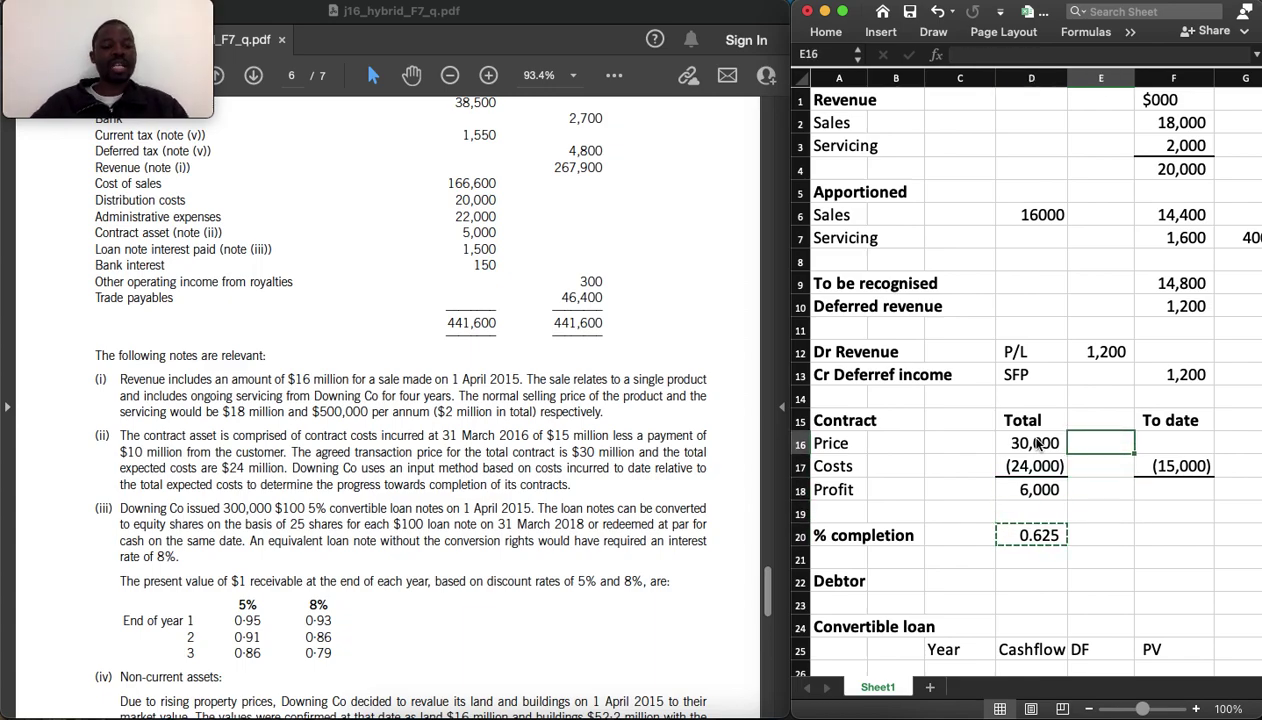
key("ctrl+v")
Calculate the to-date price as =D16*E16, giving 18,750
key("Right")
type("=")
left_click(1036, 443)
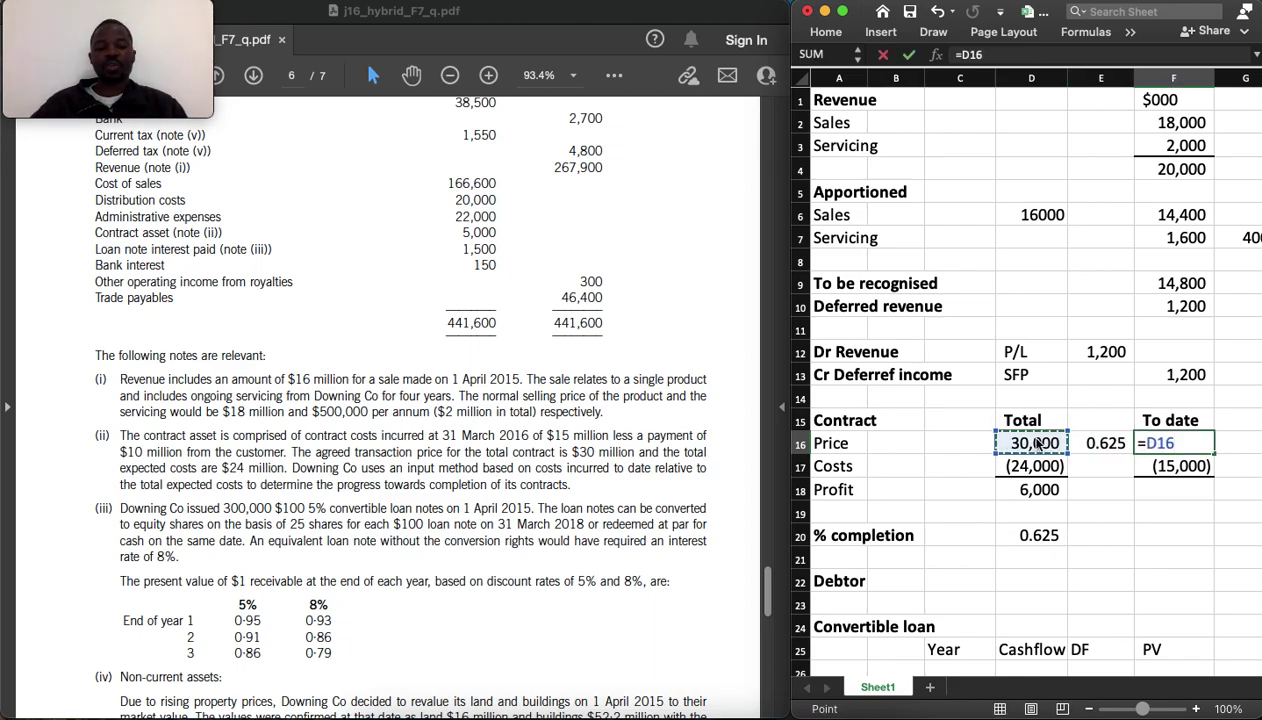
type("*")
key("Left")
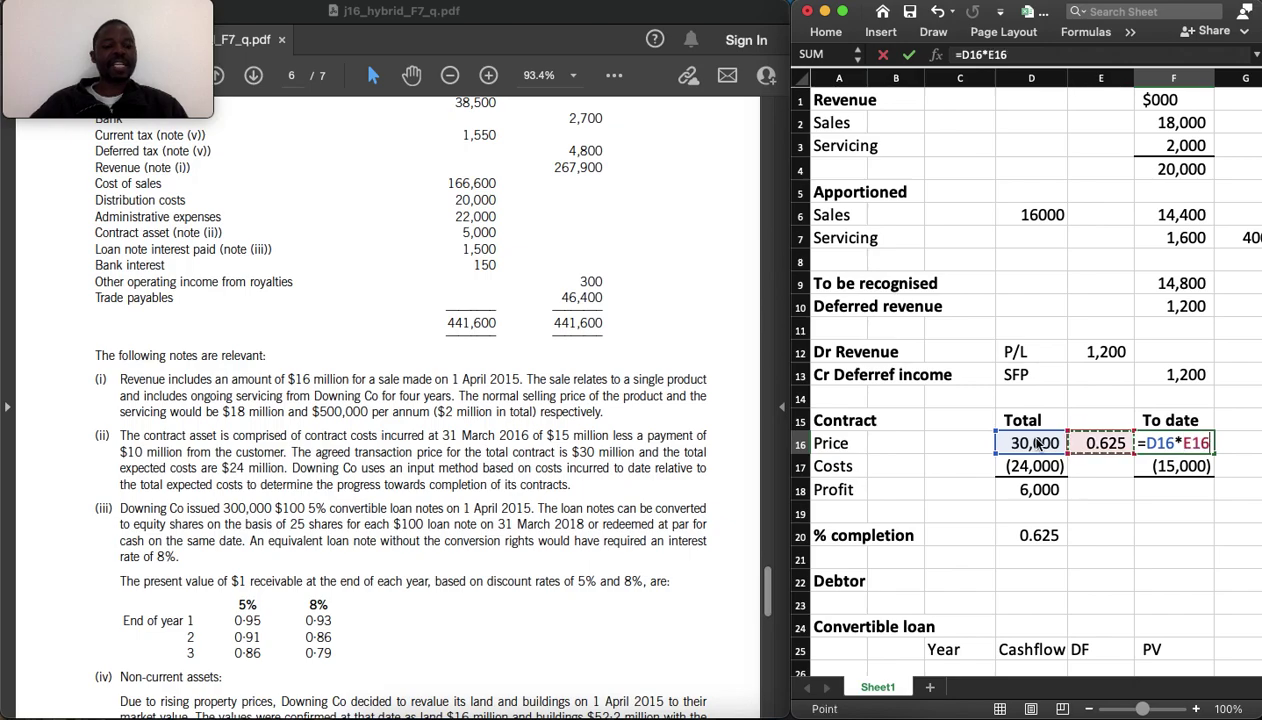
key("Return")
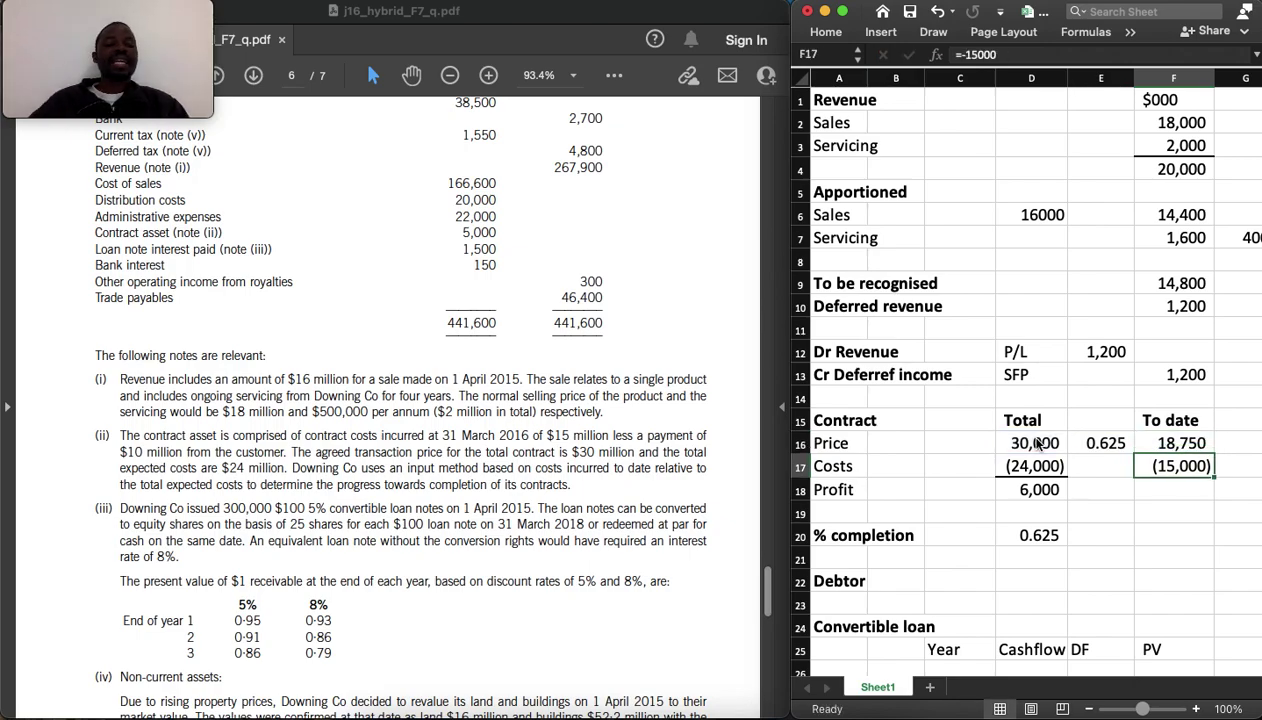
Sum to-date price and costs for a to-date profit of 3,750
key("Down")
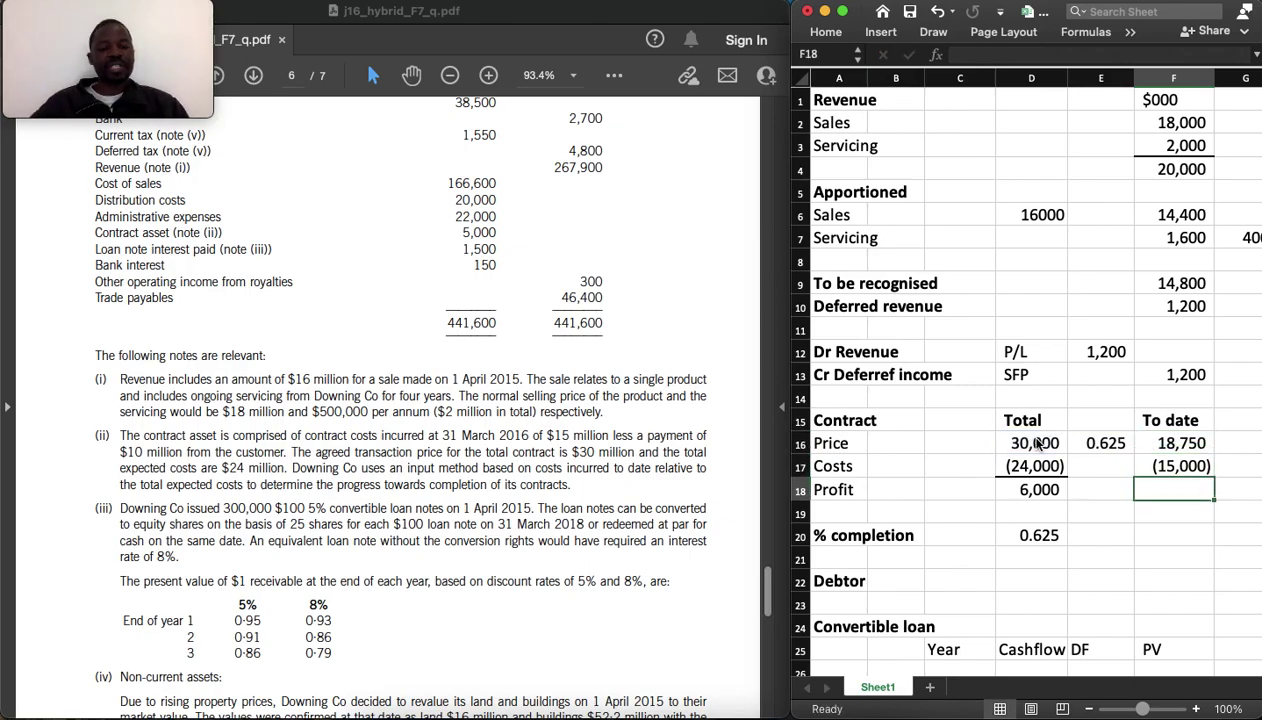
type("=sum")
key("Tab")
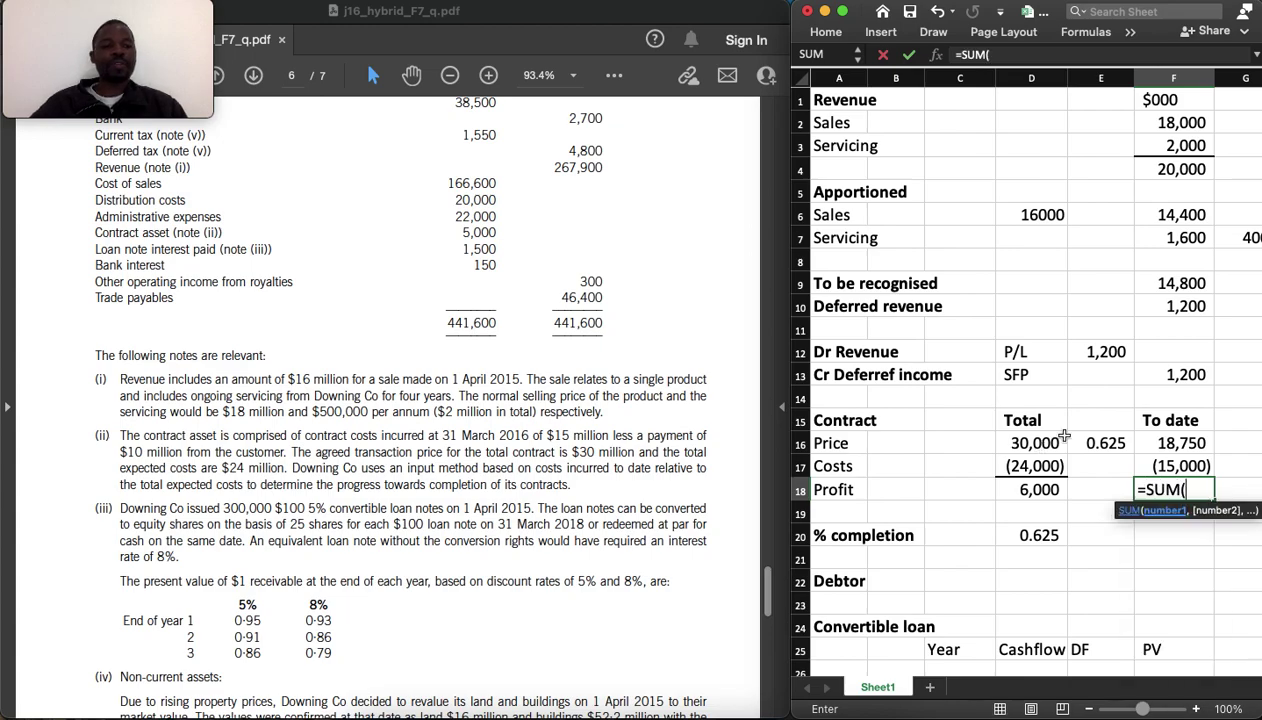
left_click(1196, 440)
key("shift+Down")
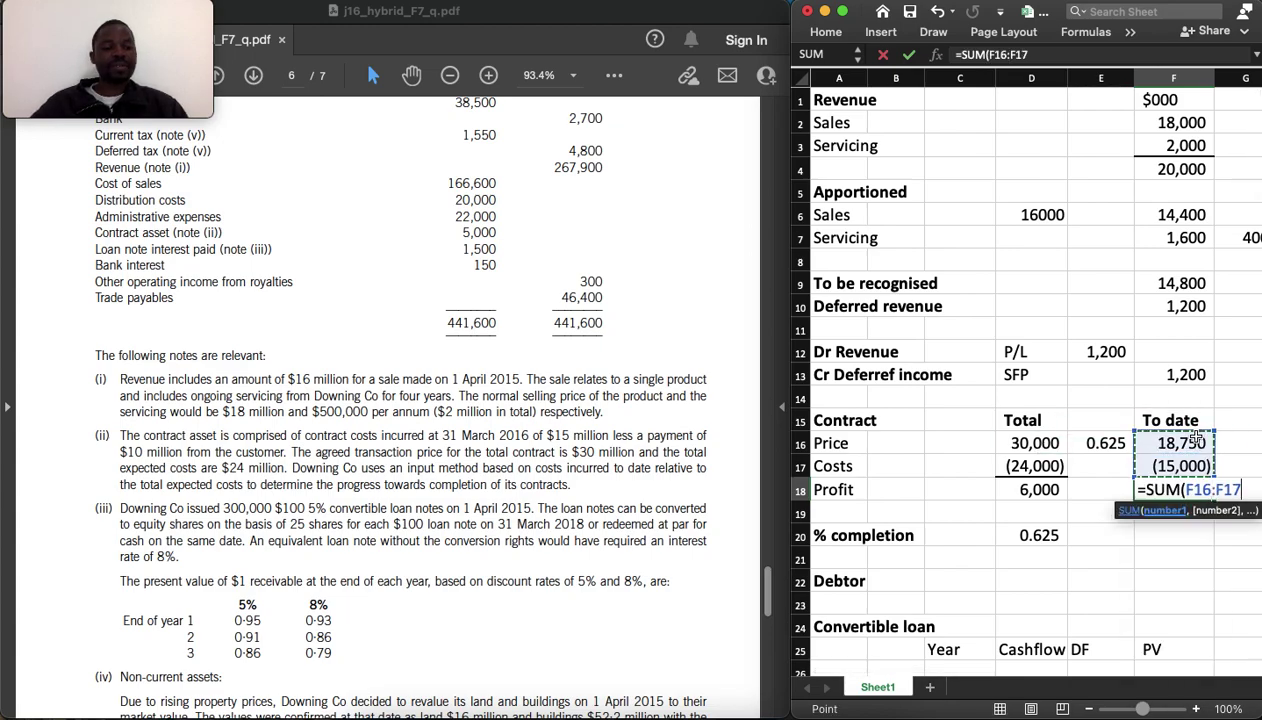
key("Return")
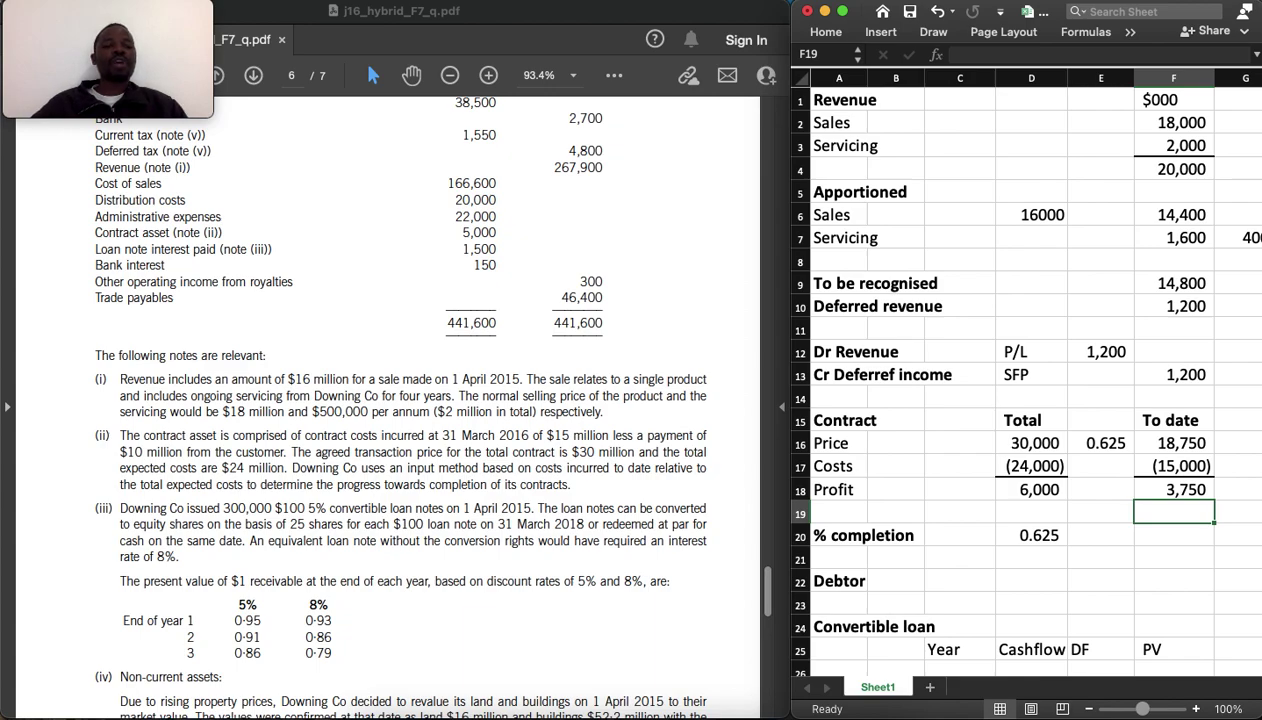
left_click(1180, 446)
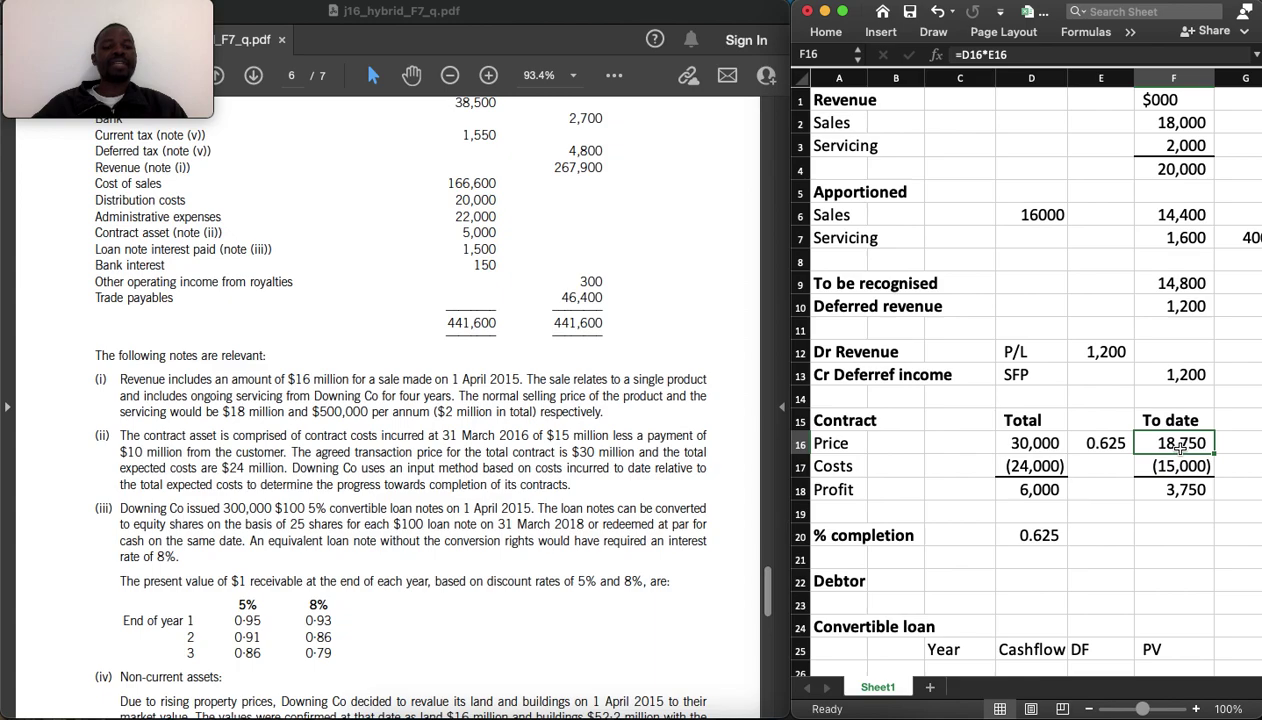
Enter a first Debtor figure as the to-date price less 10,000, giving 8,750
left_click(1180, 476)
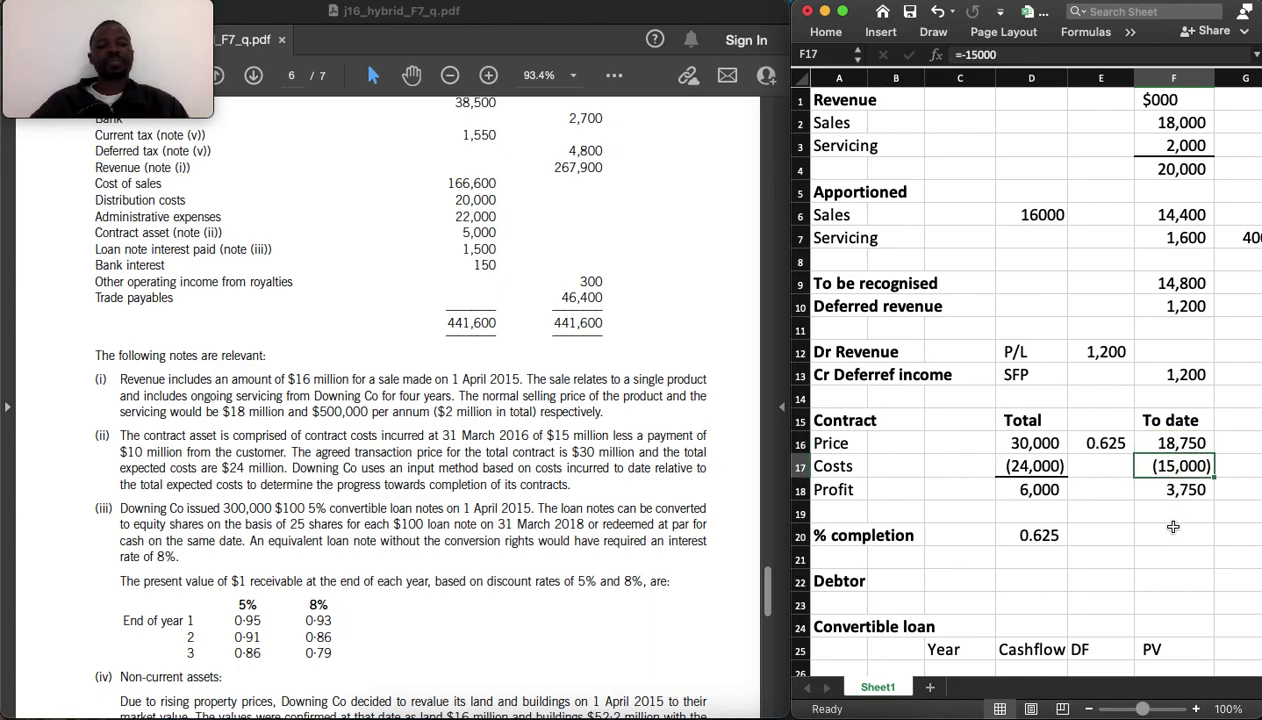
left_click(1147, 578)
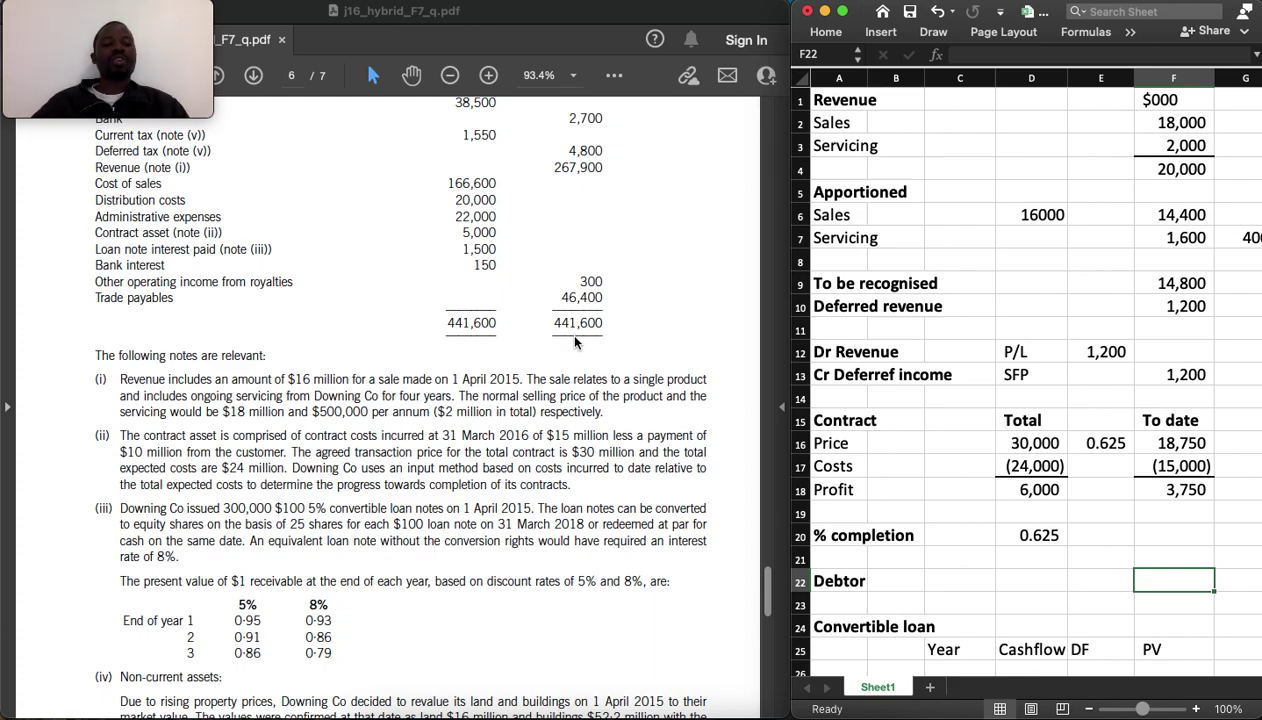
type("=")
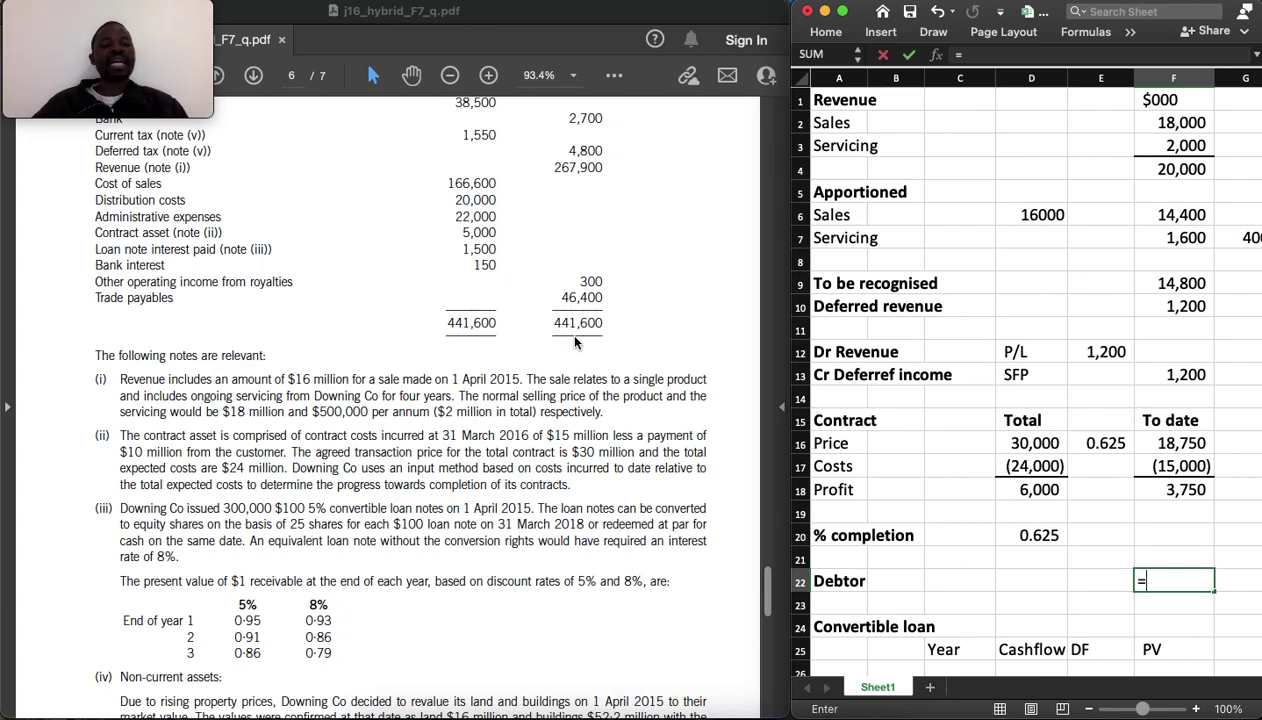
left_click(1156, 437)
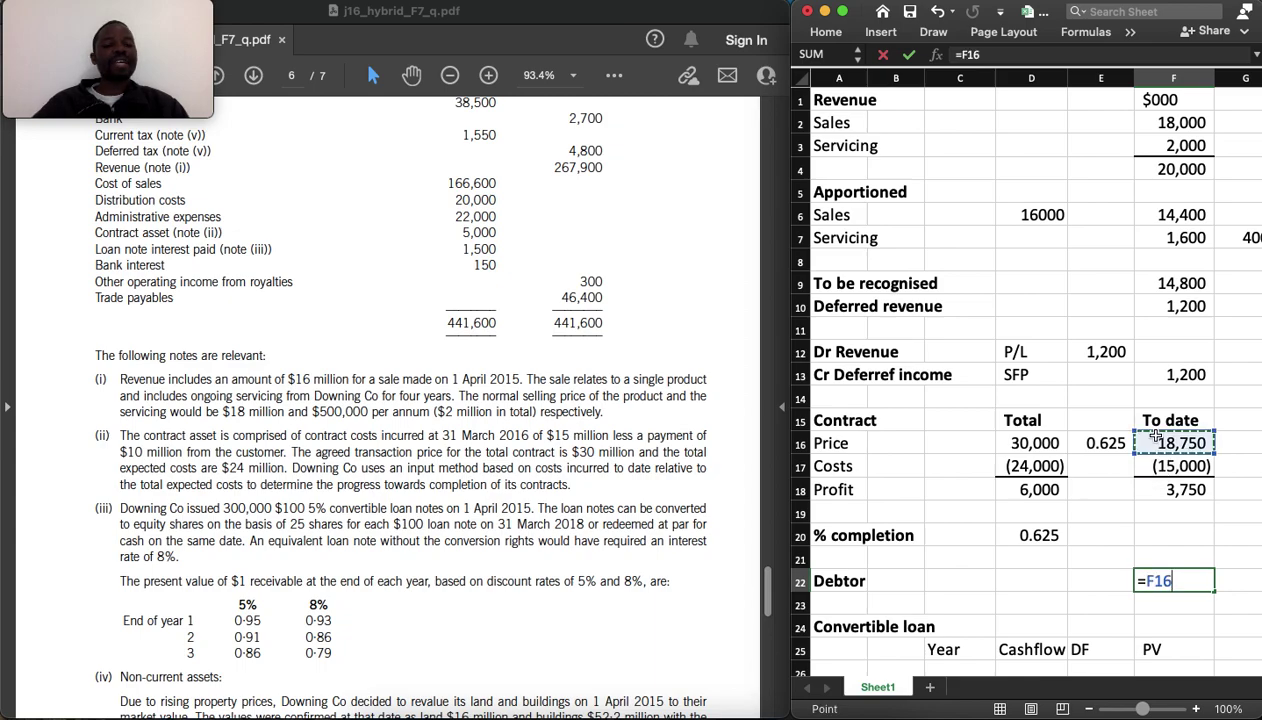
type("-")
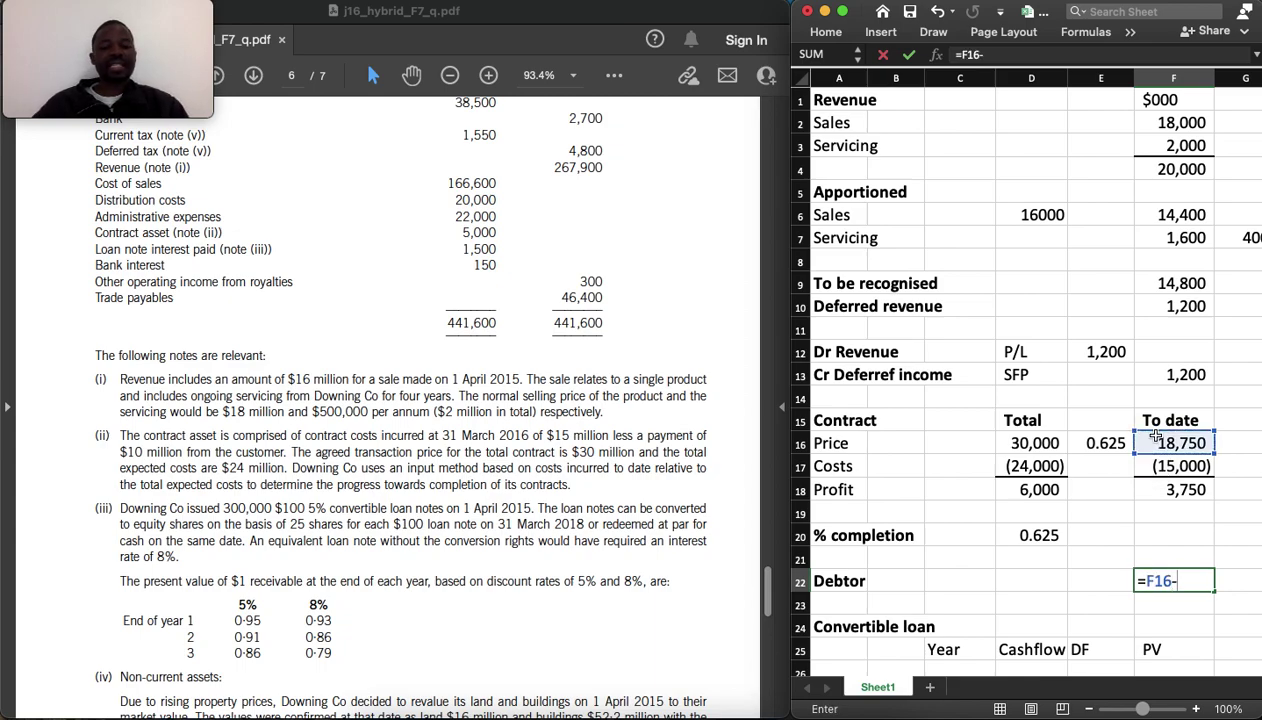
type("10000")
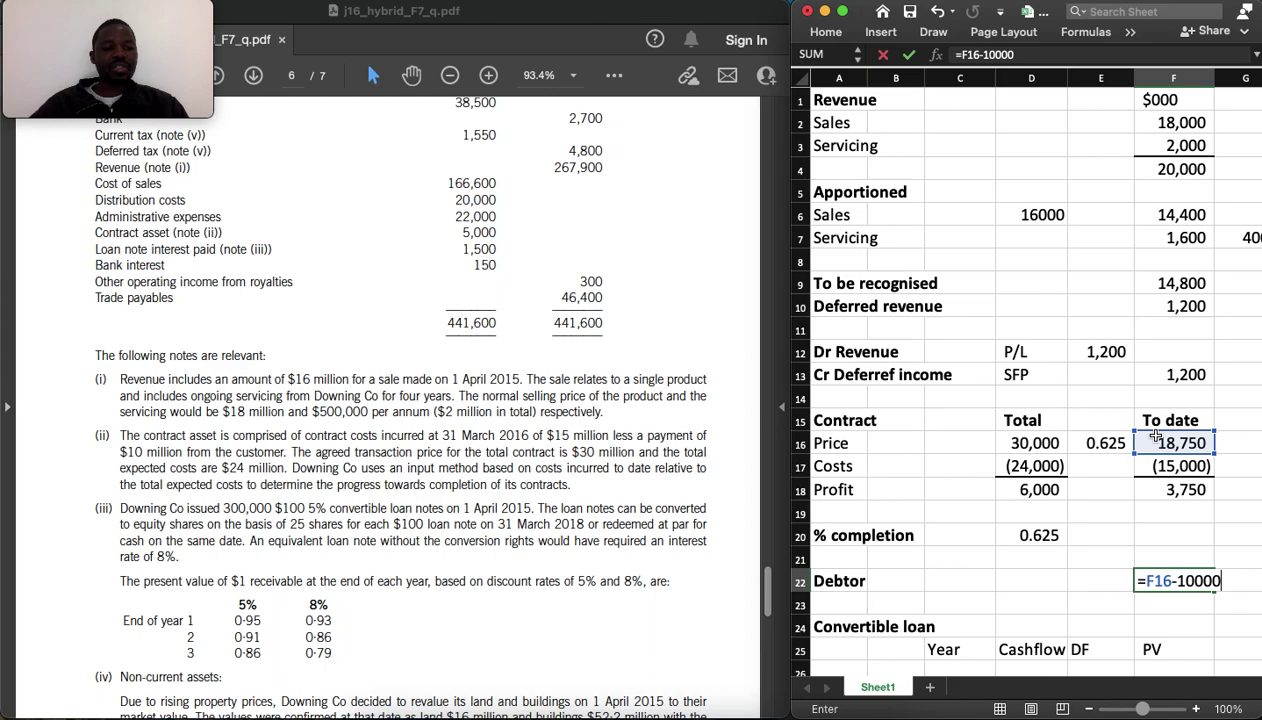
key("Return")
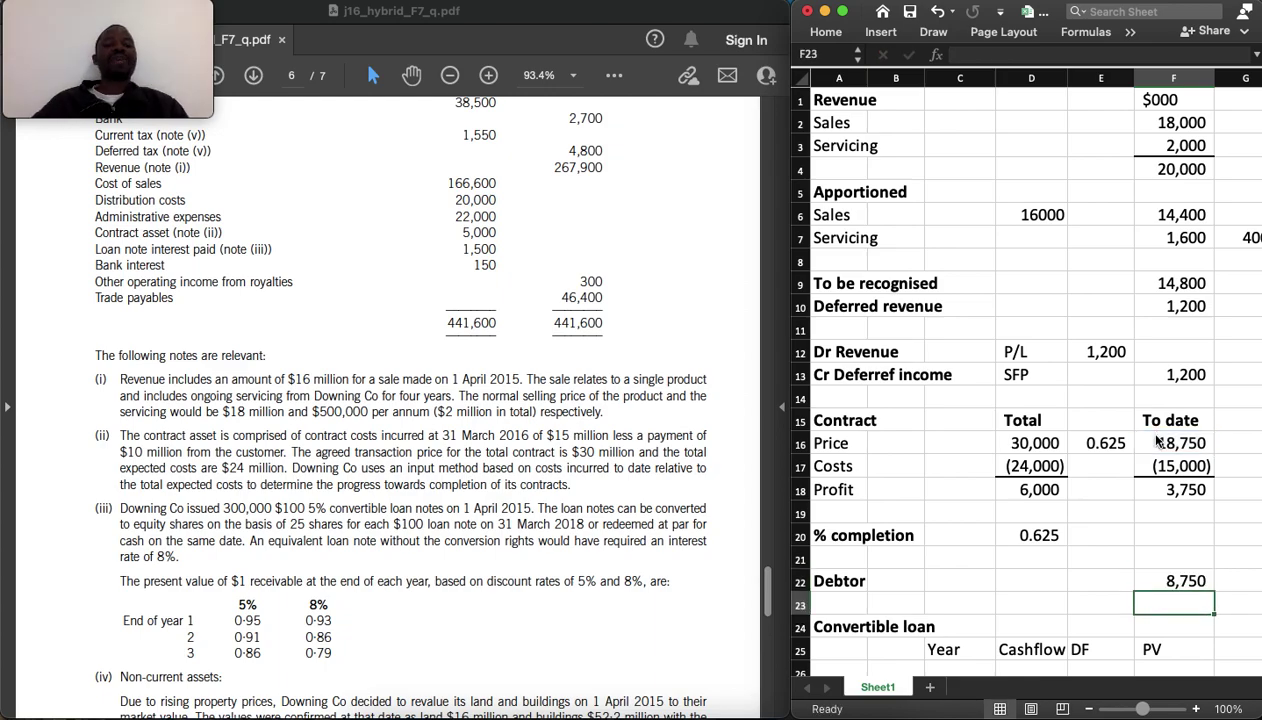
Enter =15000+F18-10000 in the Debtor row's Total column, giving 8,750
key("Up")
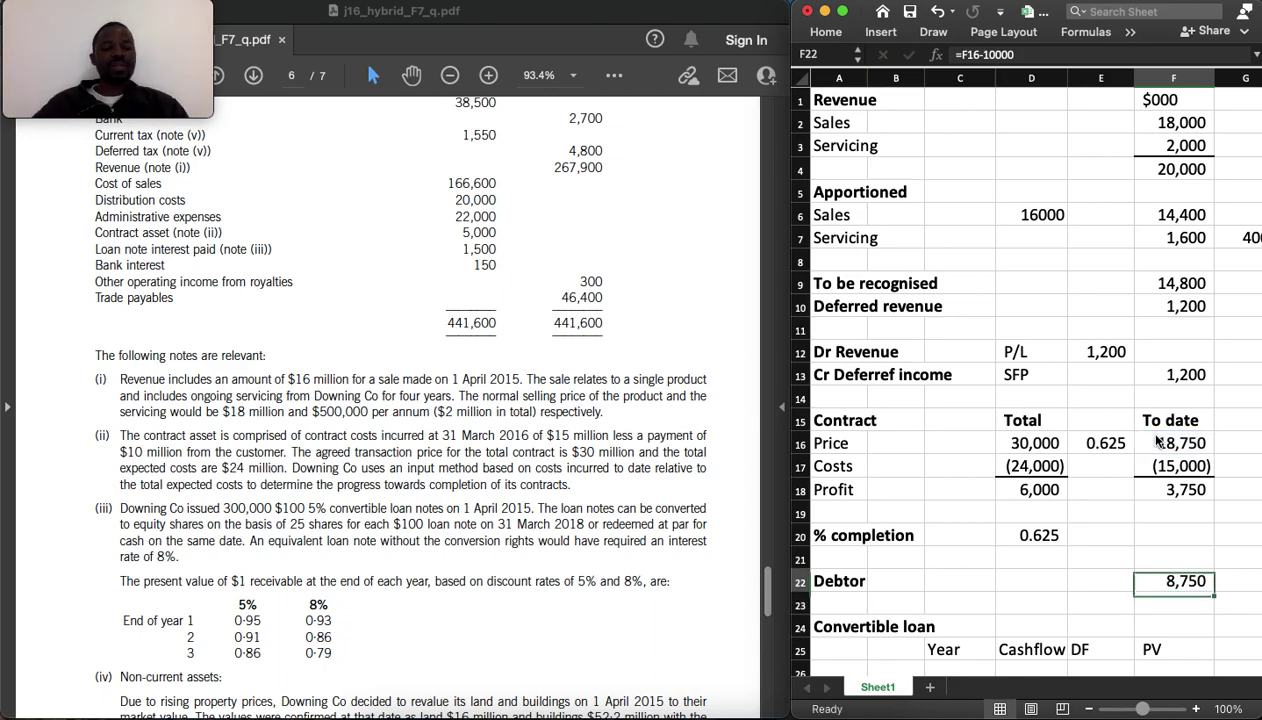
key("Left")
key("Left")
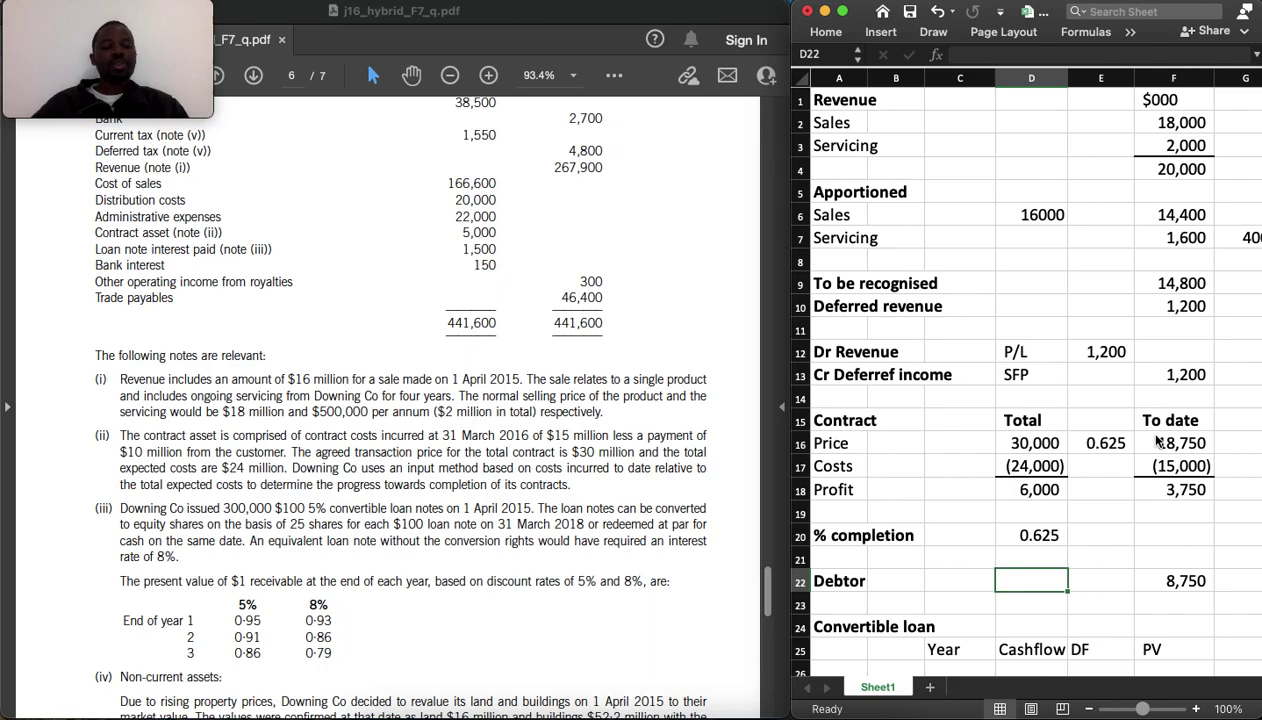
type("=")
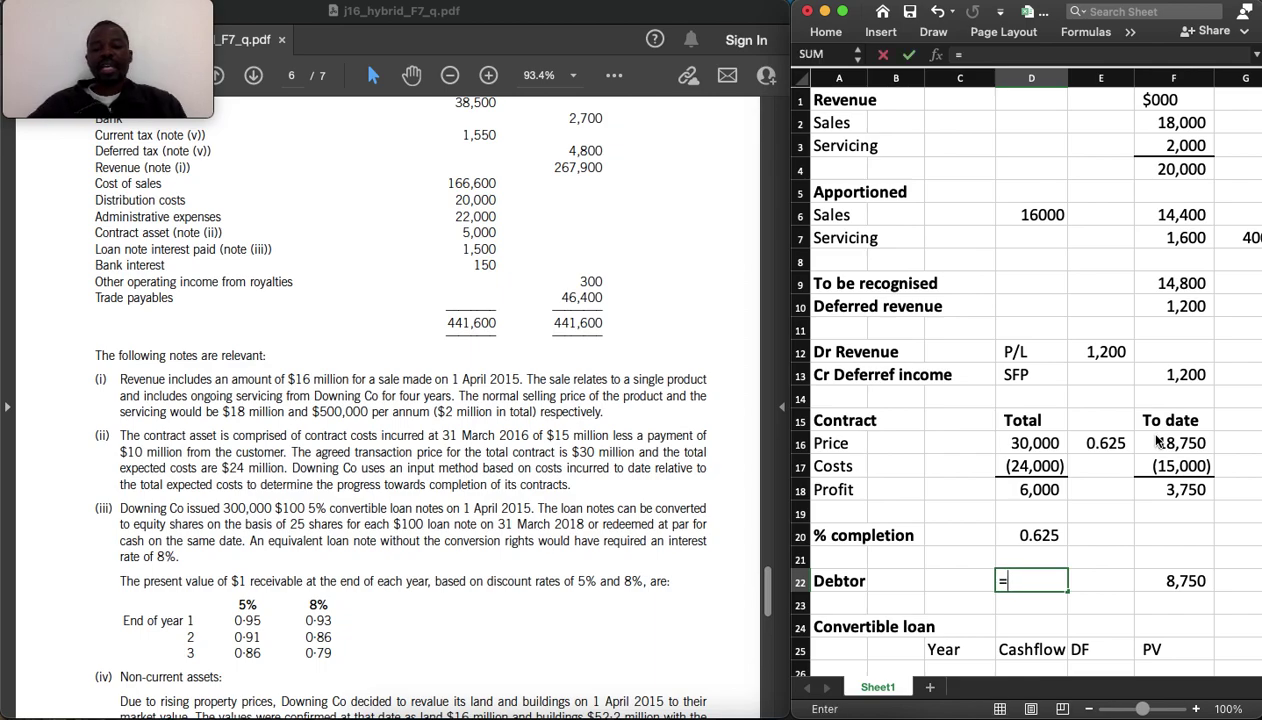
type("15000")
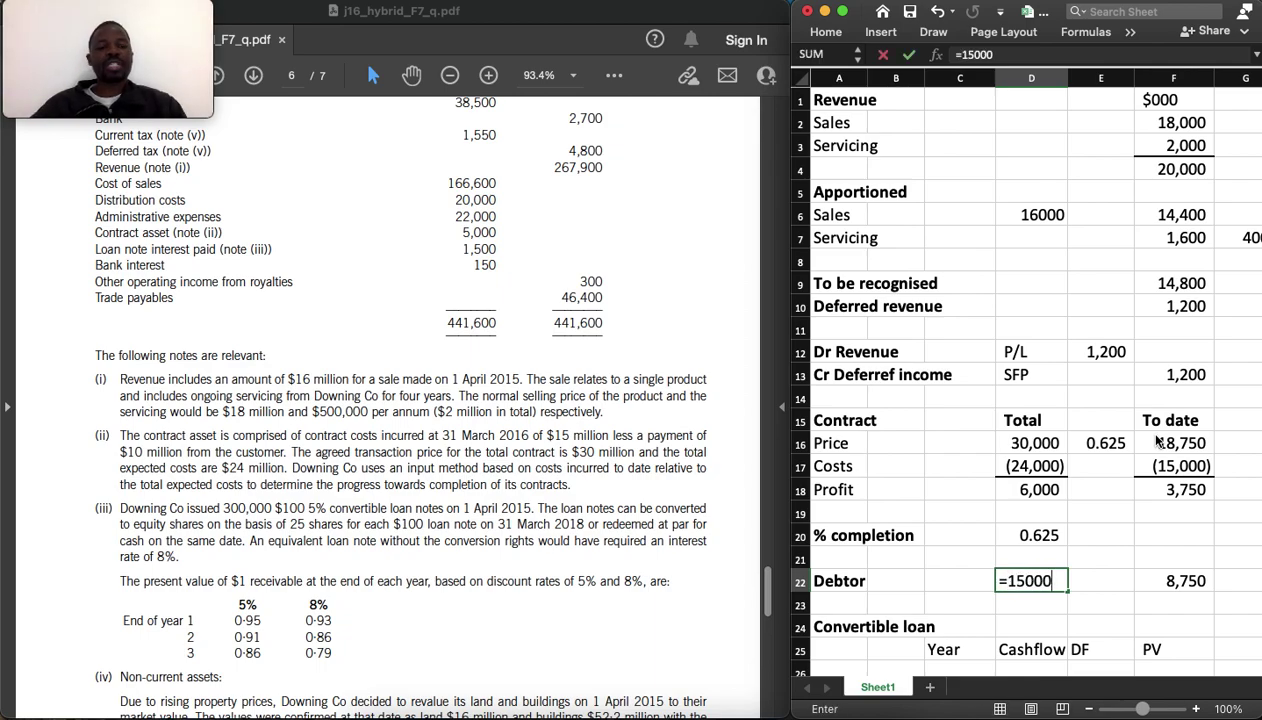
type("+")
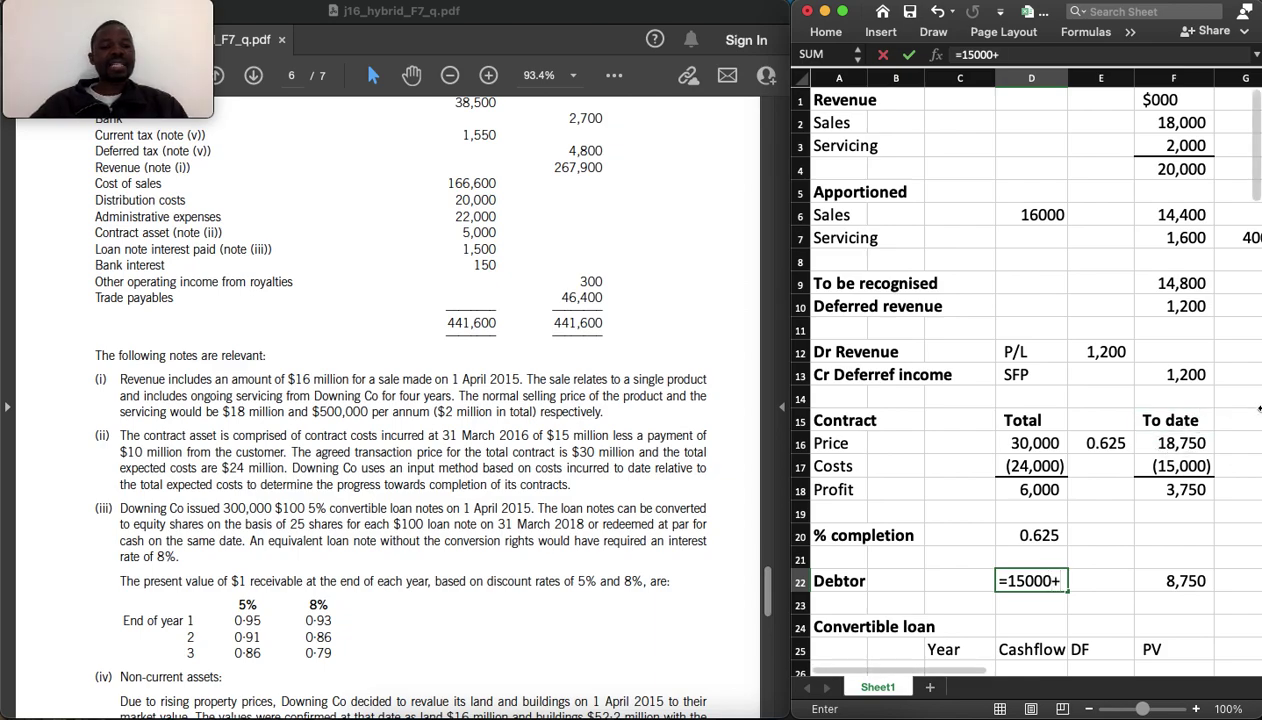
left_click(1190, 488)
type("-10000")
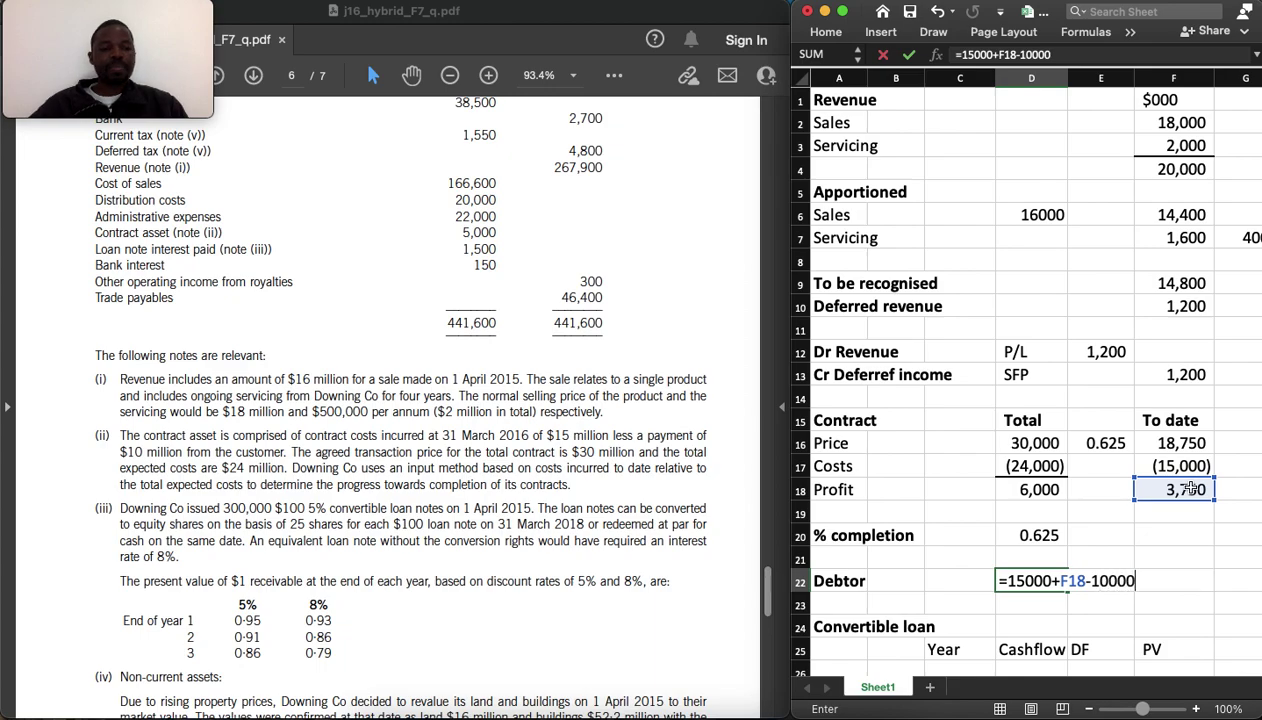
key("Return")
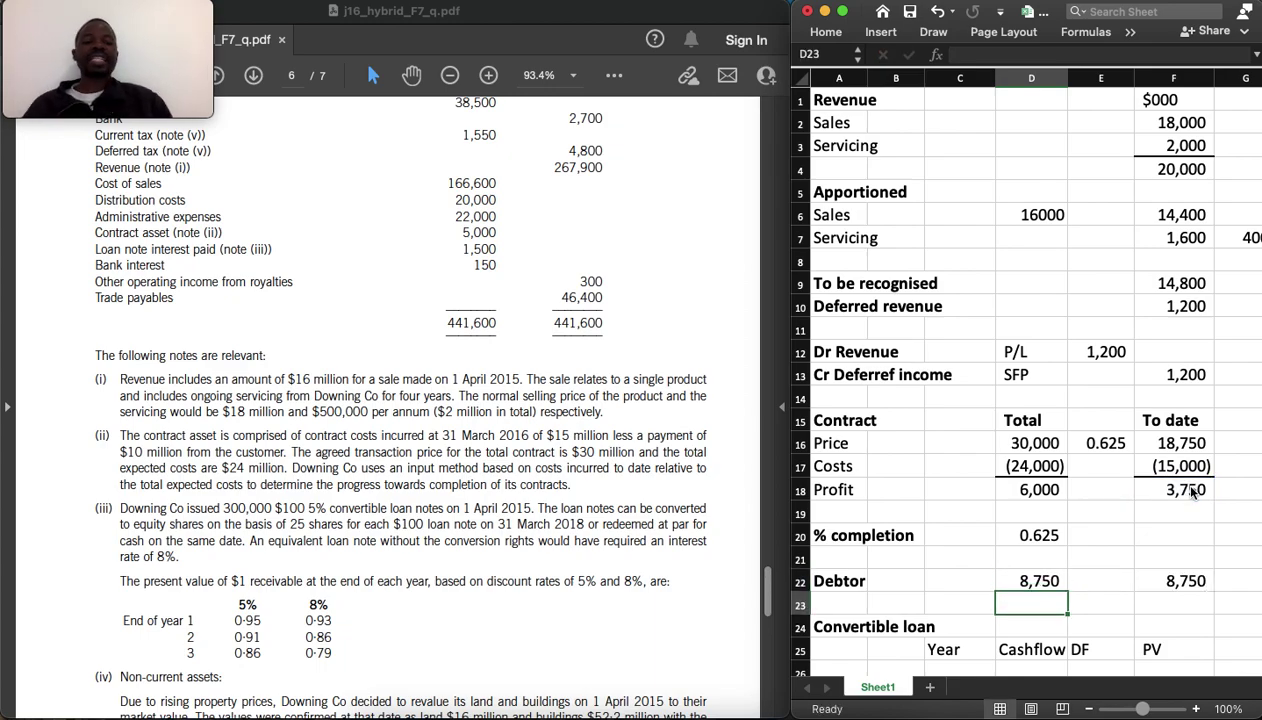
scroll(1064, 572, "down", 5)
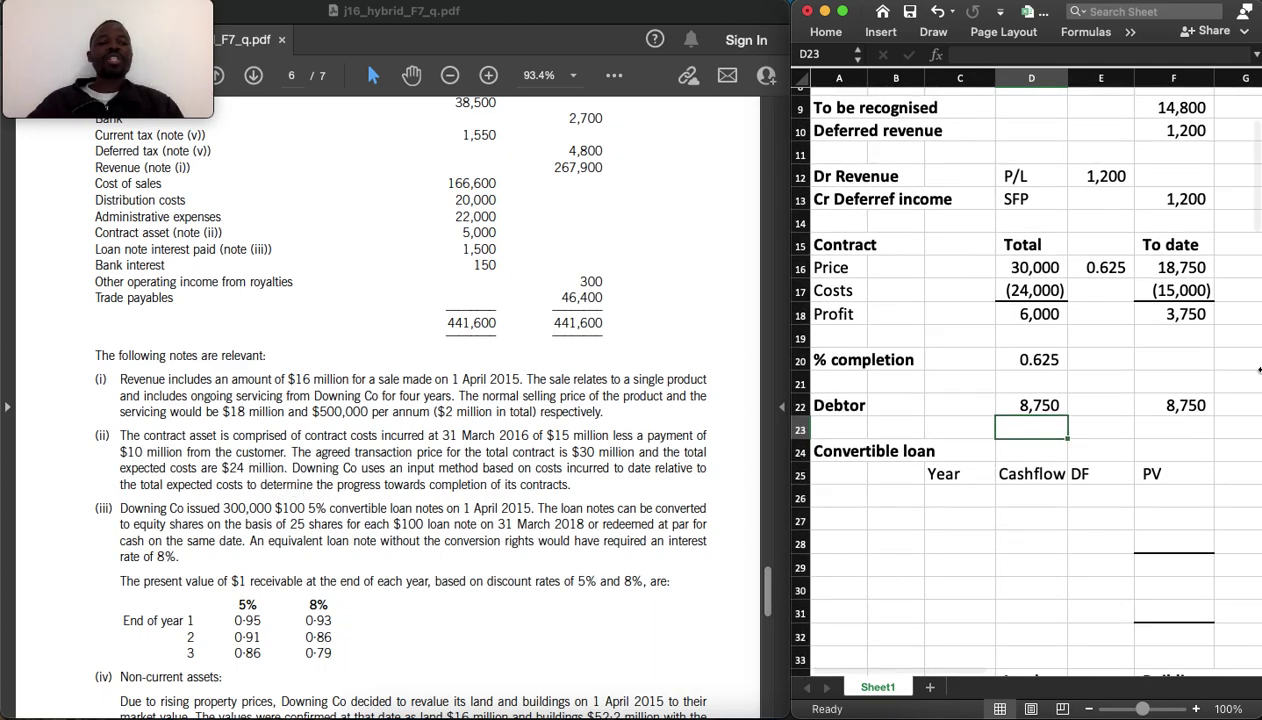
left_click(1195, 404)
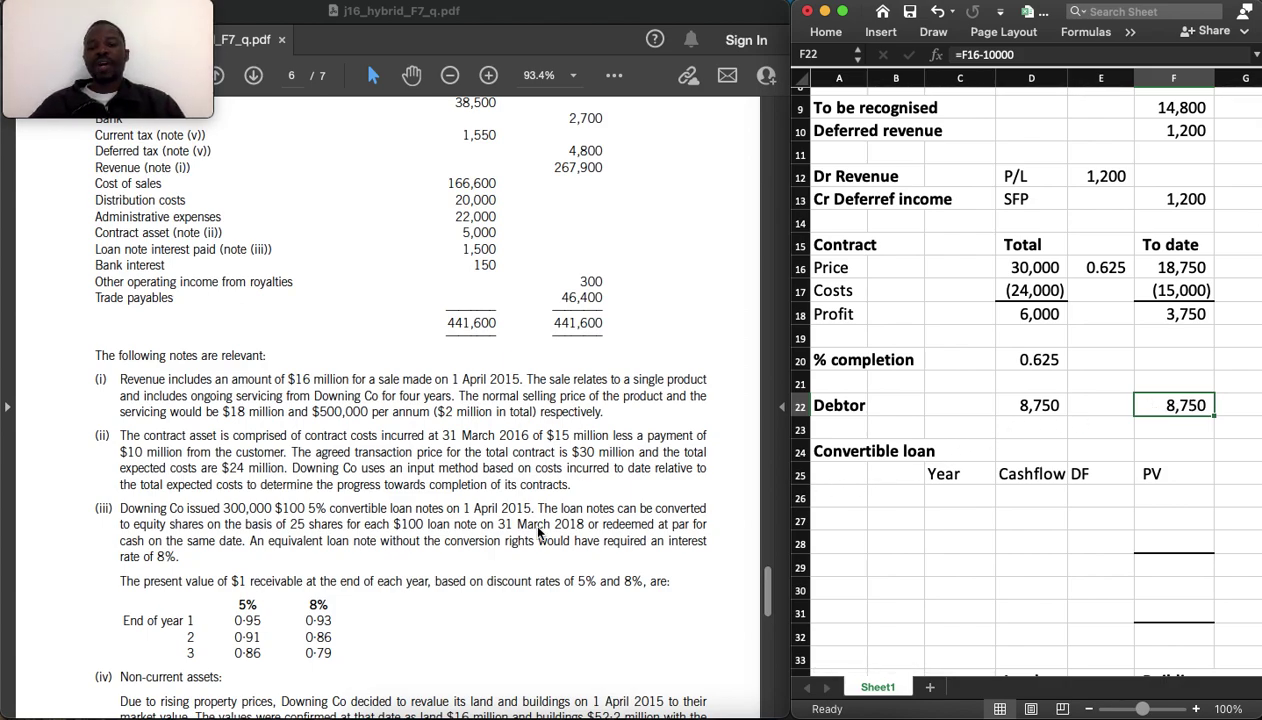
scroll(378, 556, "down", 3)
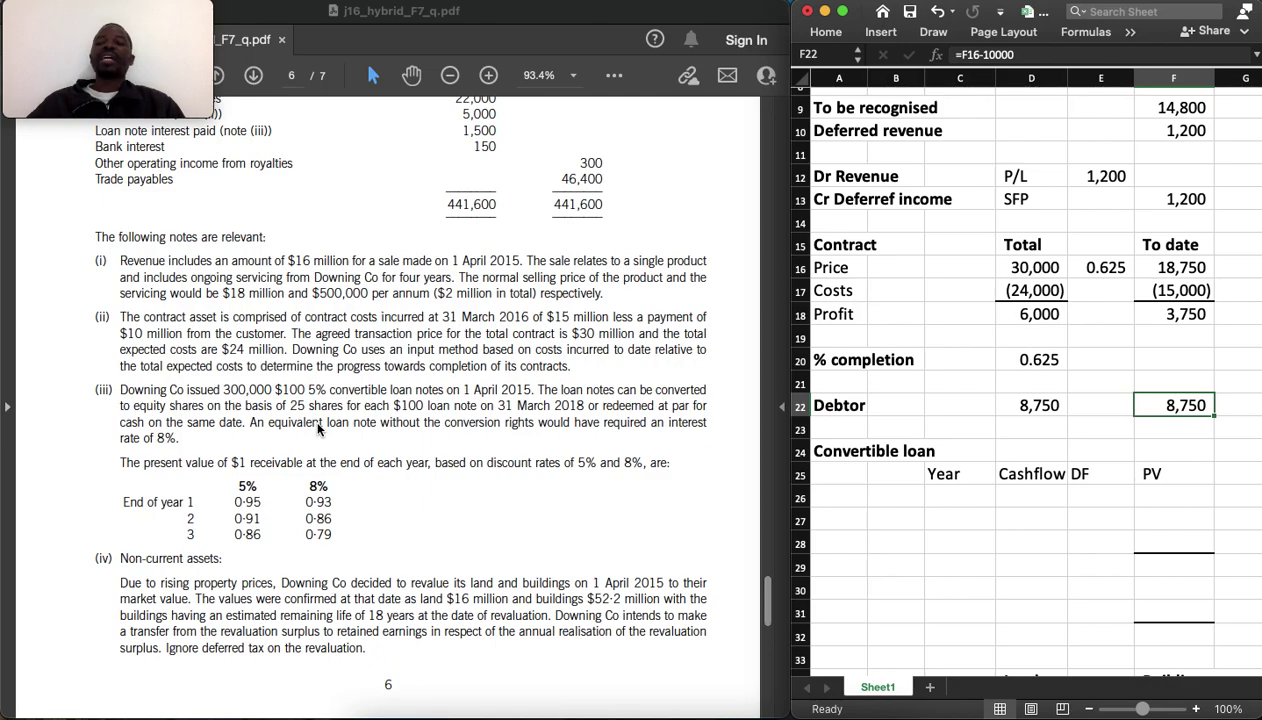
left_click(946, 497)
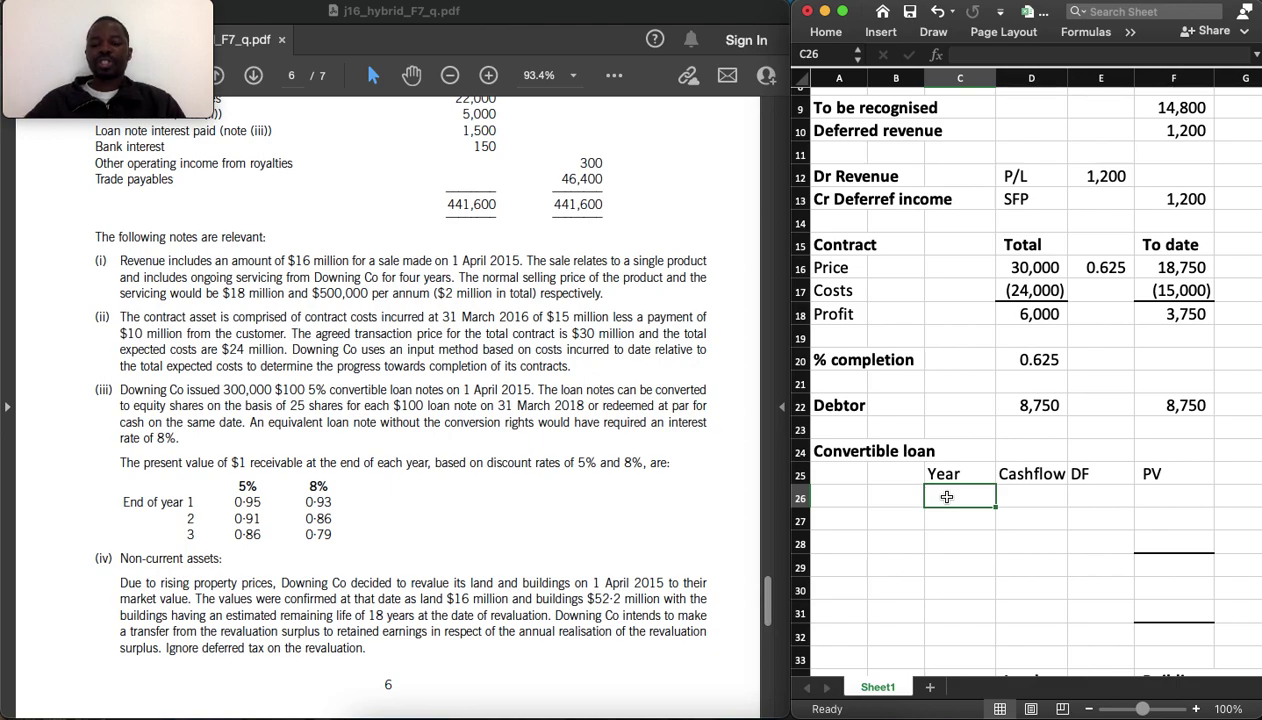
Enter the years 2016, 2017 and 2018 in the convertible loan table
type("2016")
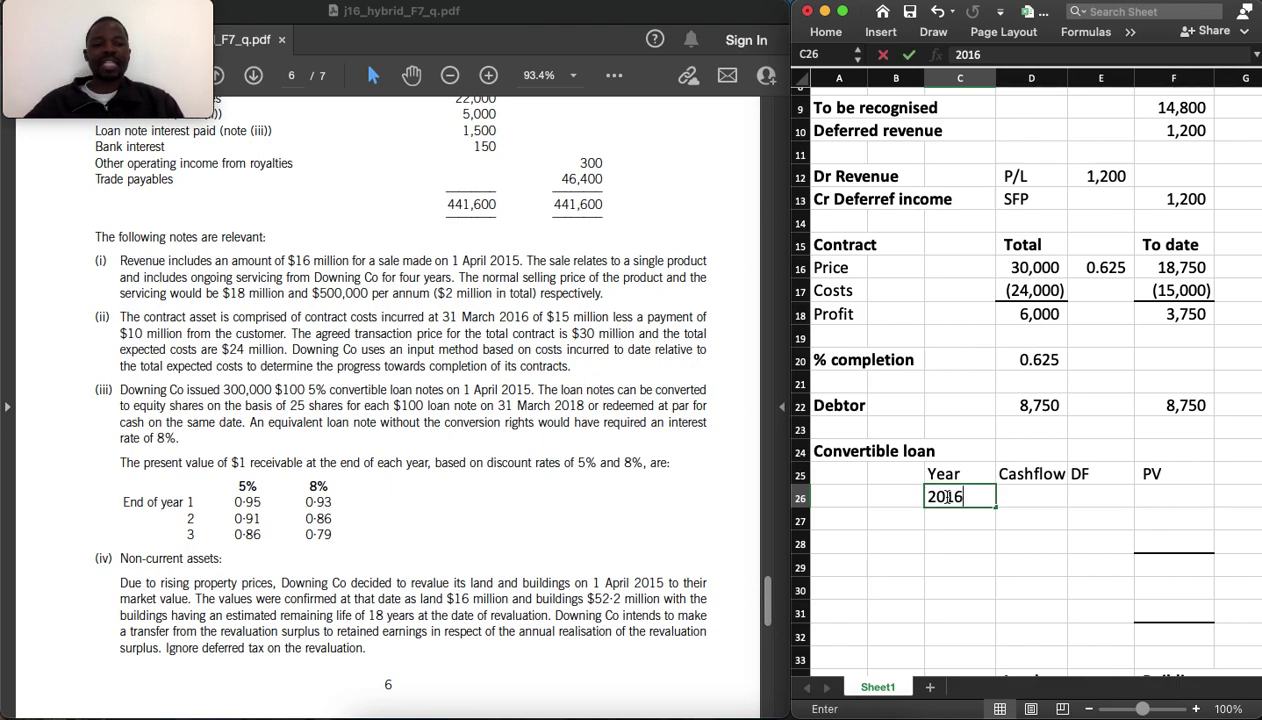
key("Return")
type("2")
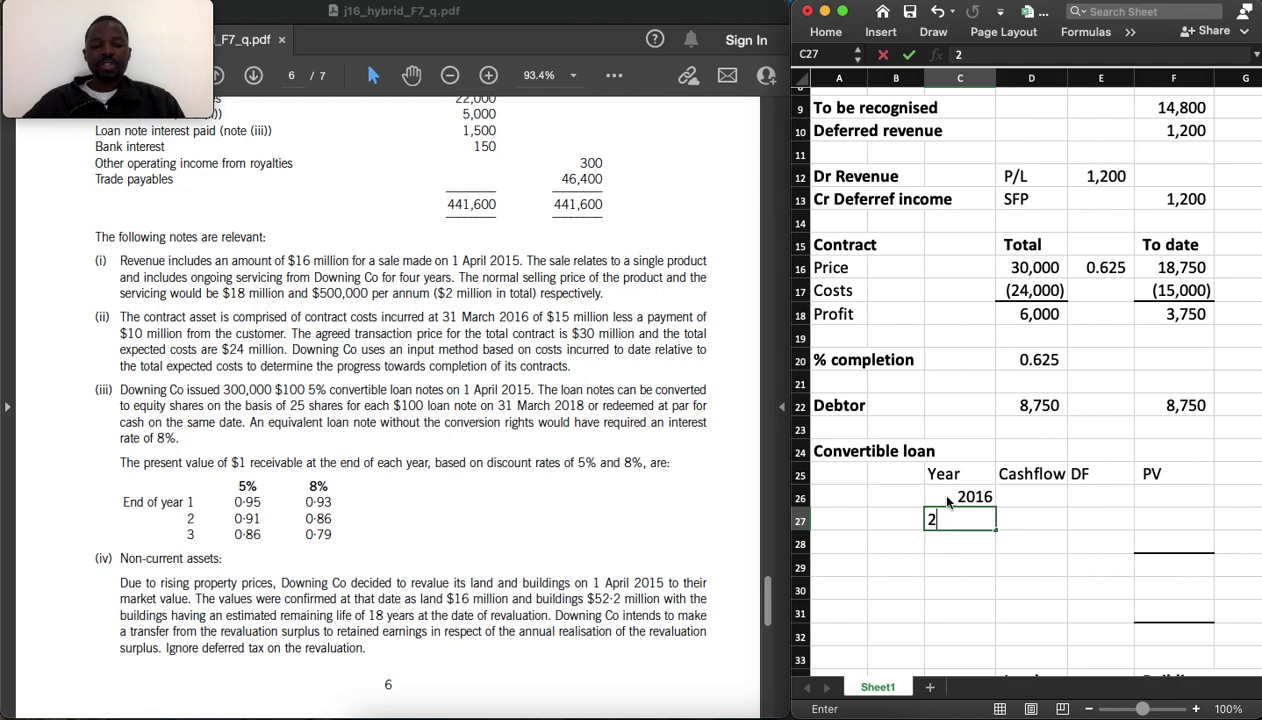
key("Return")
type("2018")
Begin the 2016 cashflow formula as =5%* in D26
key("Tab")
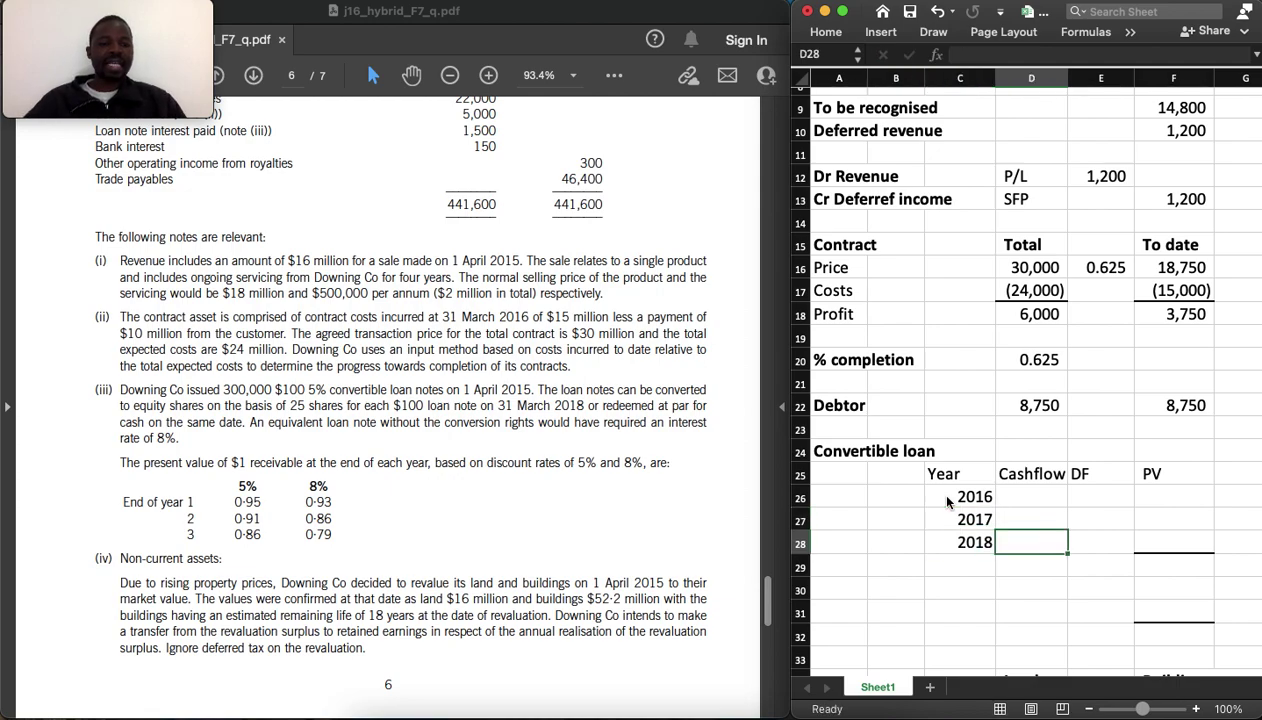
key("Up")
key("Up")
type("=5%*")
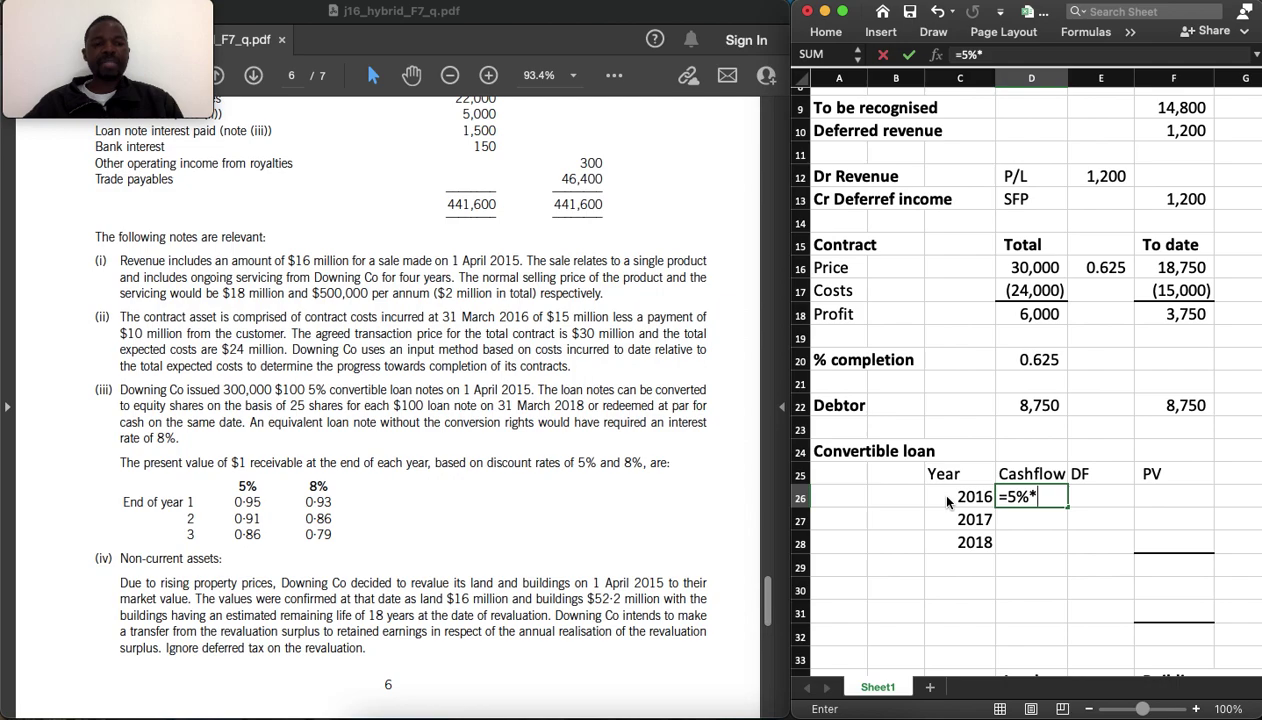
scroll(322, 350, "up", 8)
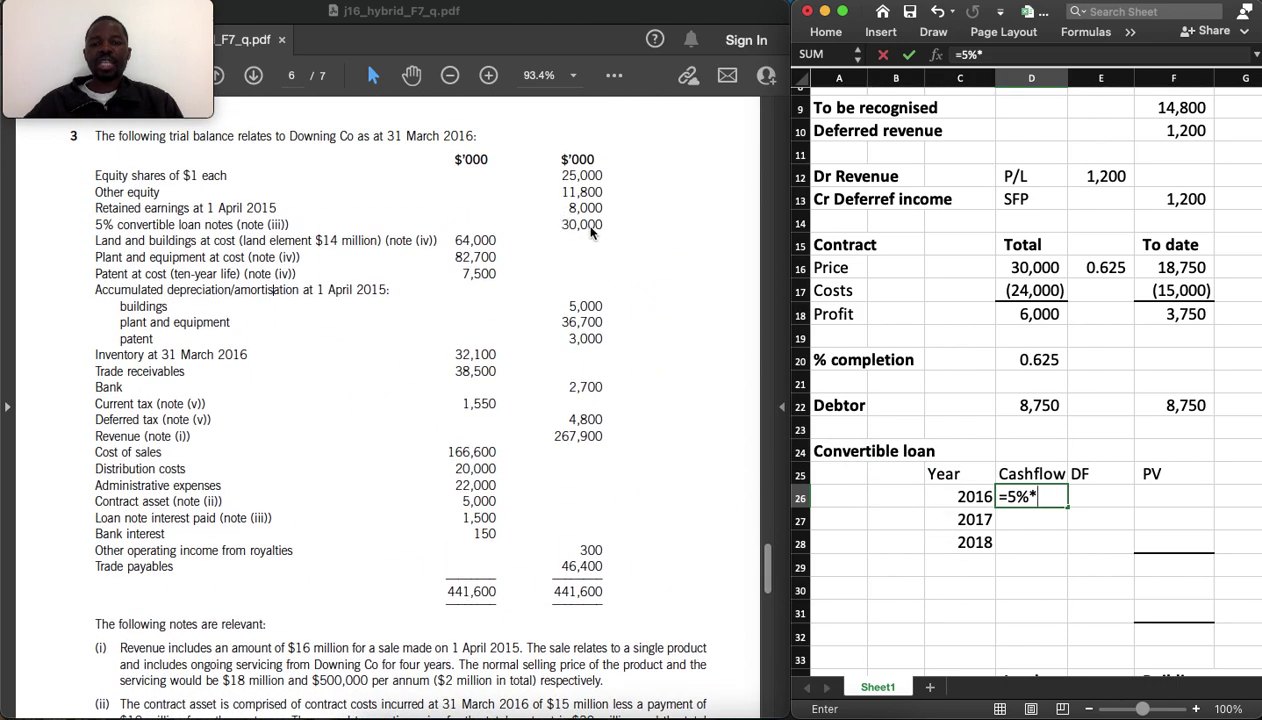
scroll(548, 472, "down", 5)
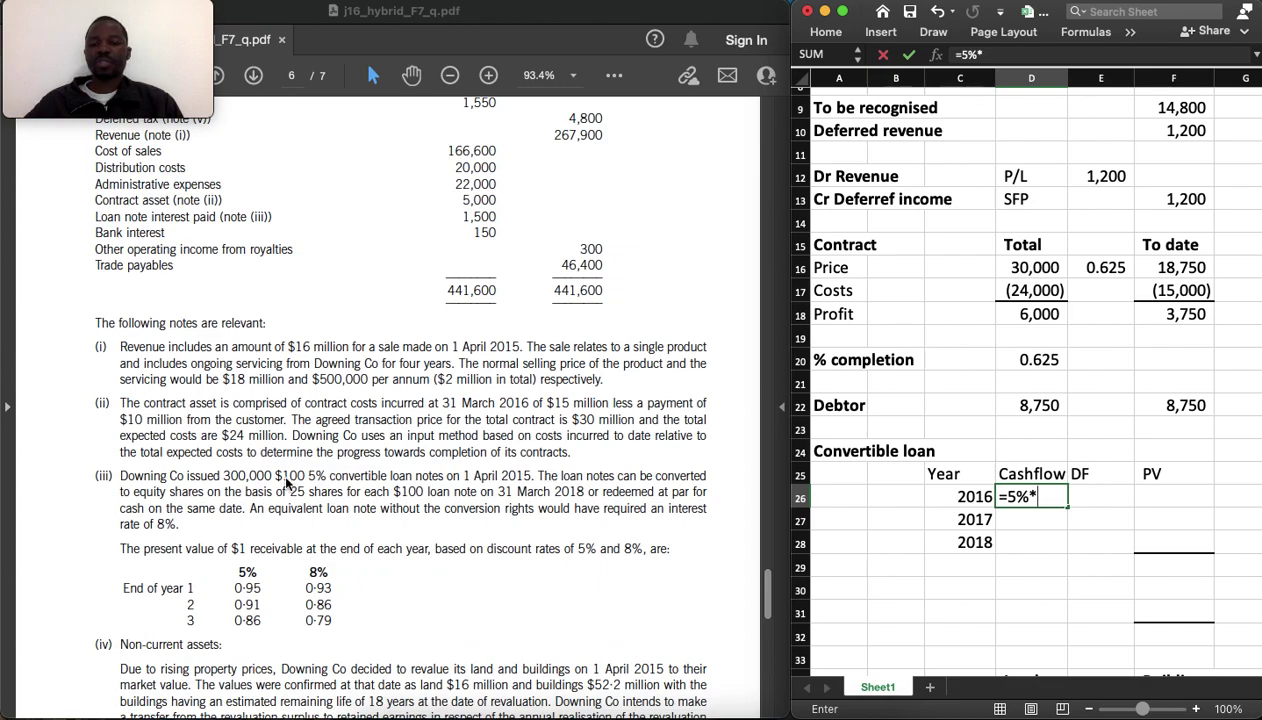
Complete the 2016 cashflow as =5%*30000 (1,500) and copy it to 2017 and 2018
type("30000")
key("Return")
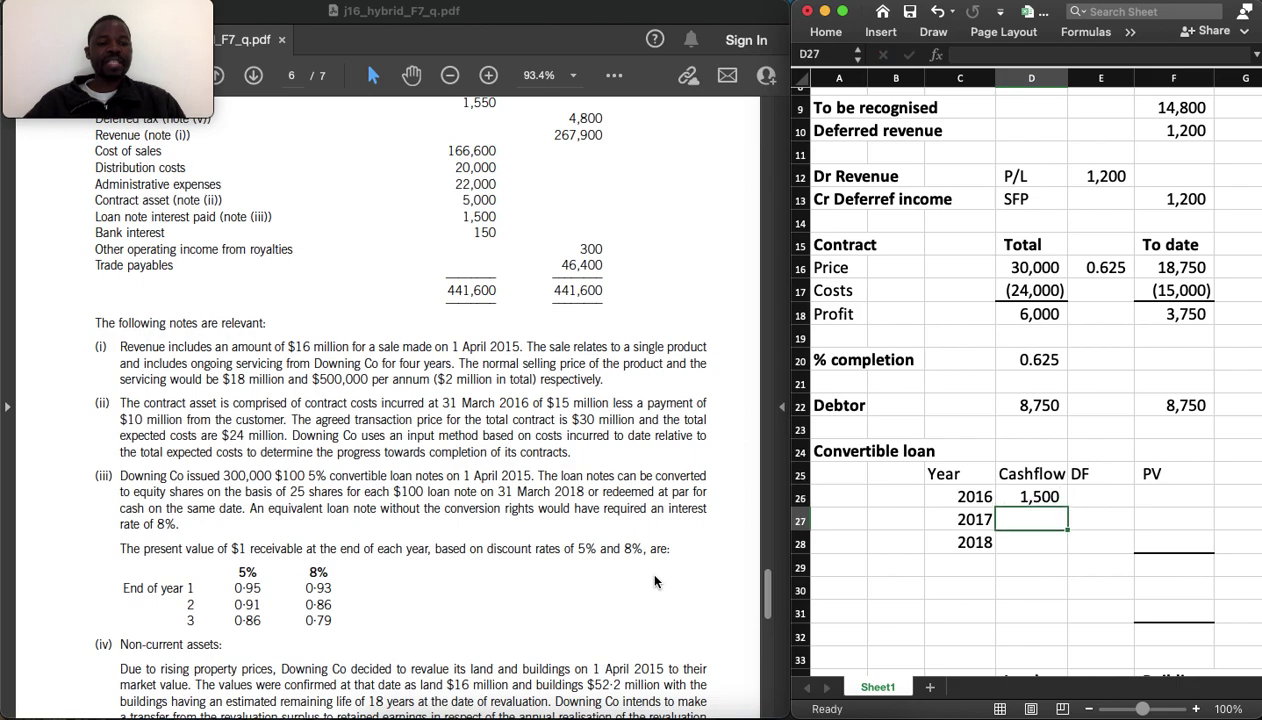
key("Up")
key("ctrl+c")
key("Down")
key("shift+Down")
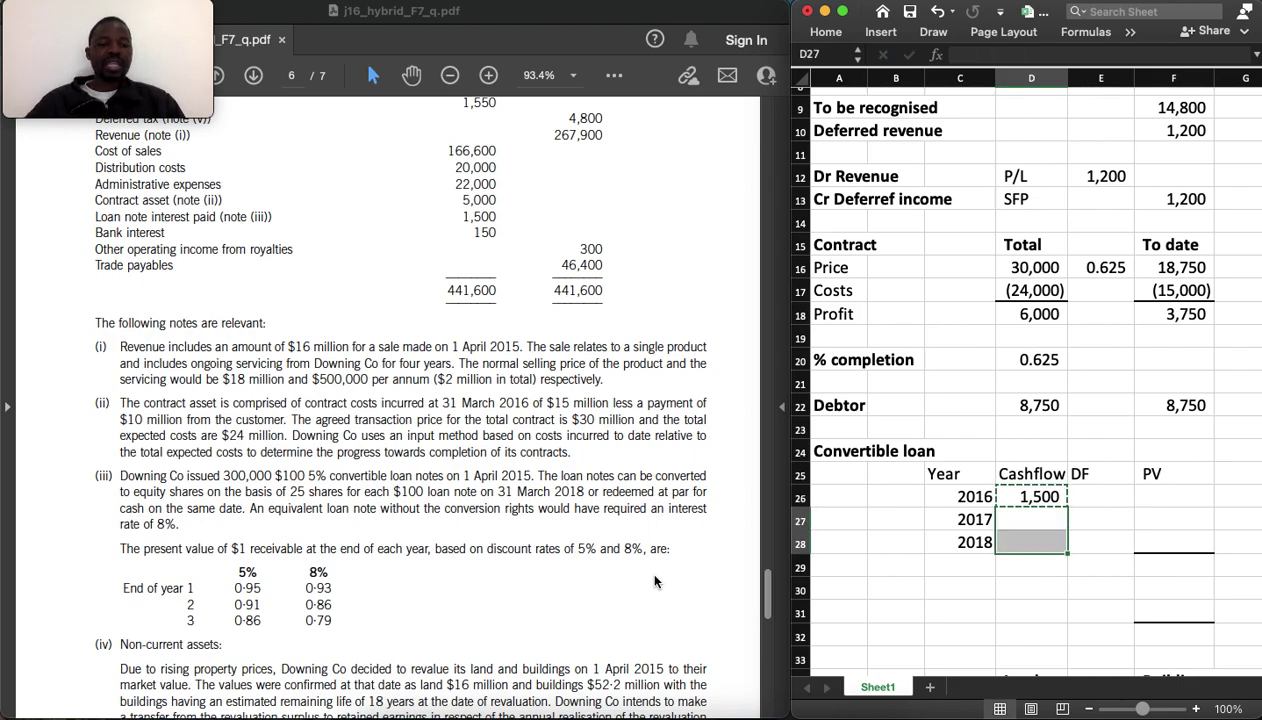
key("Return")
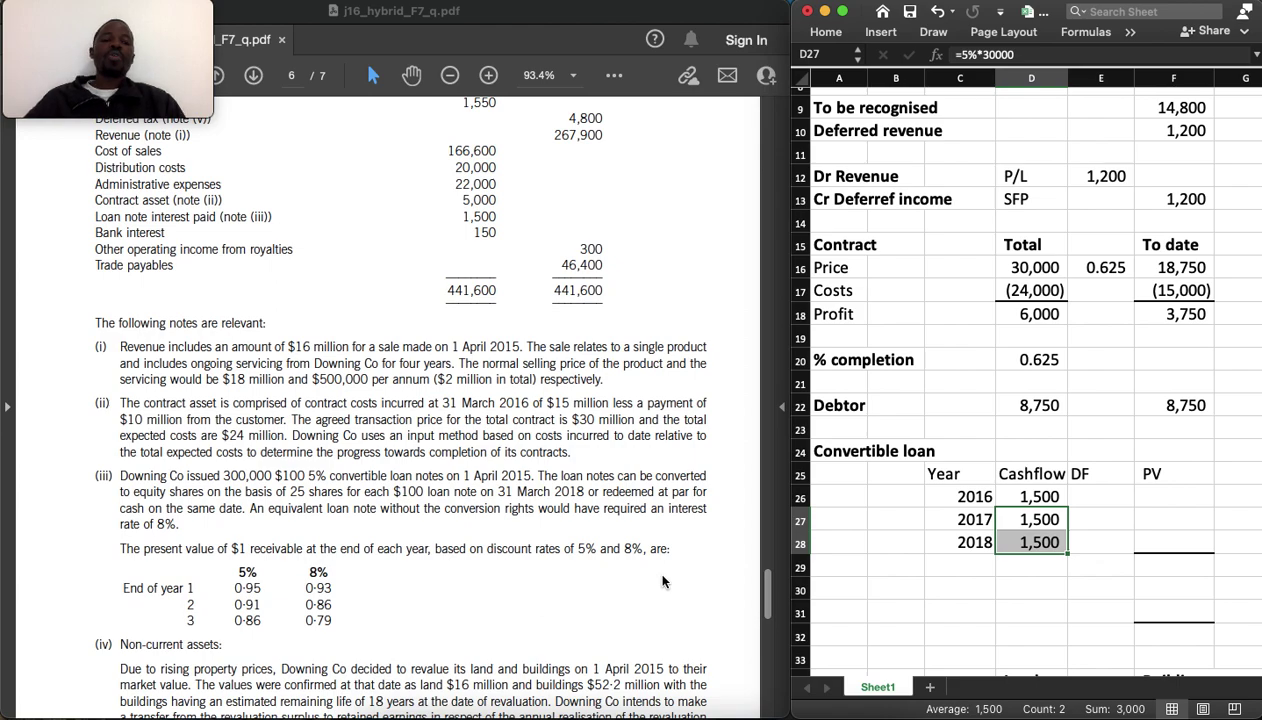
Add the 30,000 redemption to the 2018 cashflow, making it 31,500
left_click(1036, 541)
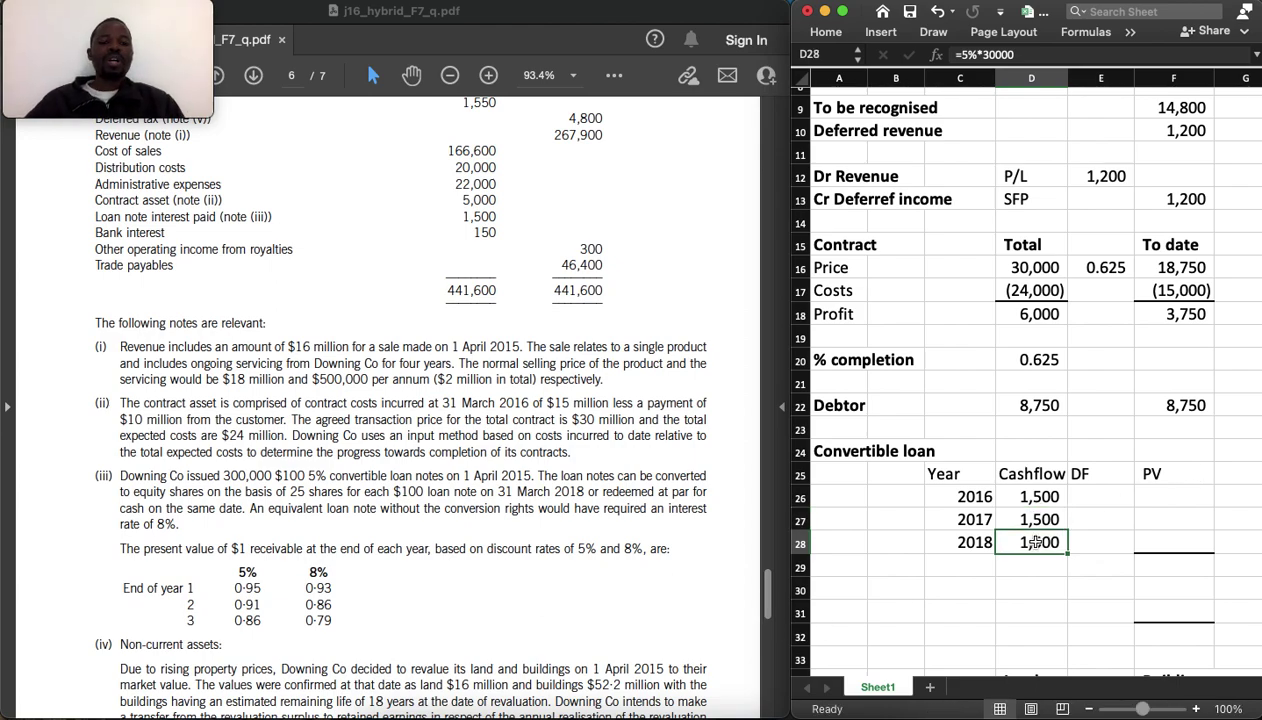
left_click(1016, 55)
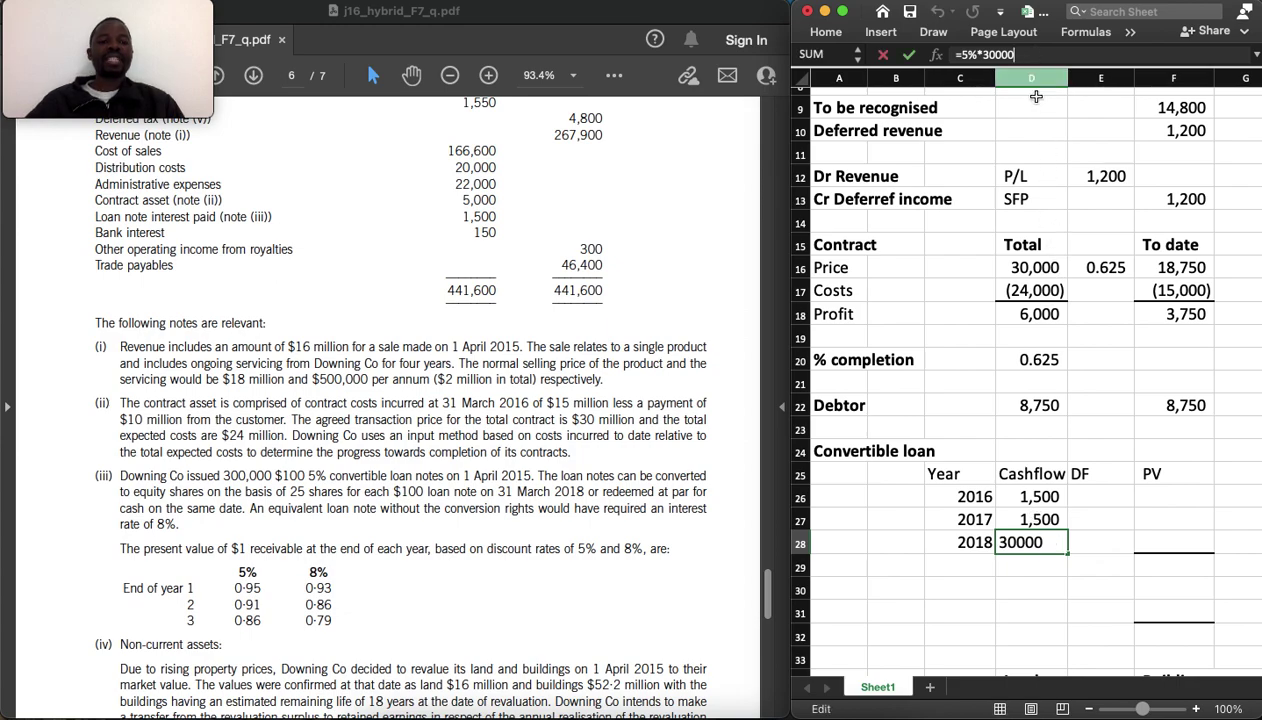
type("+")
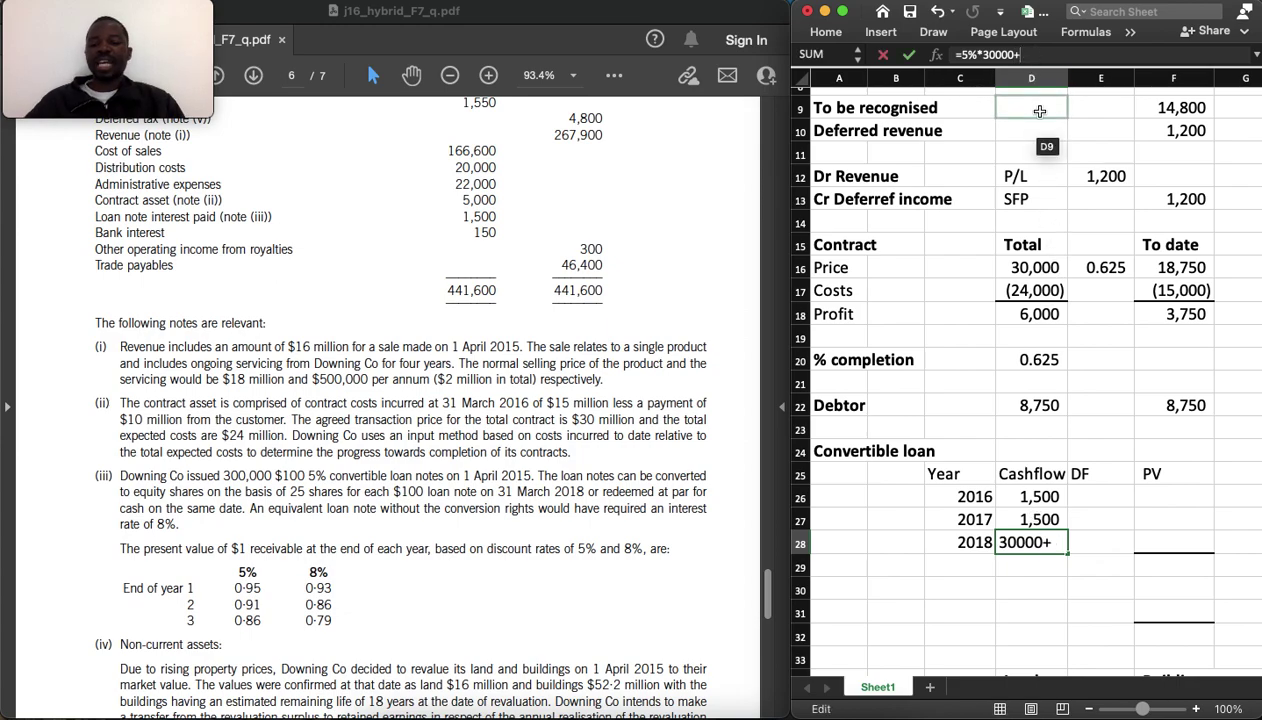
type("30000")
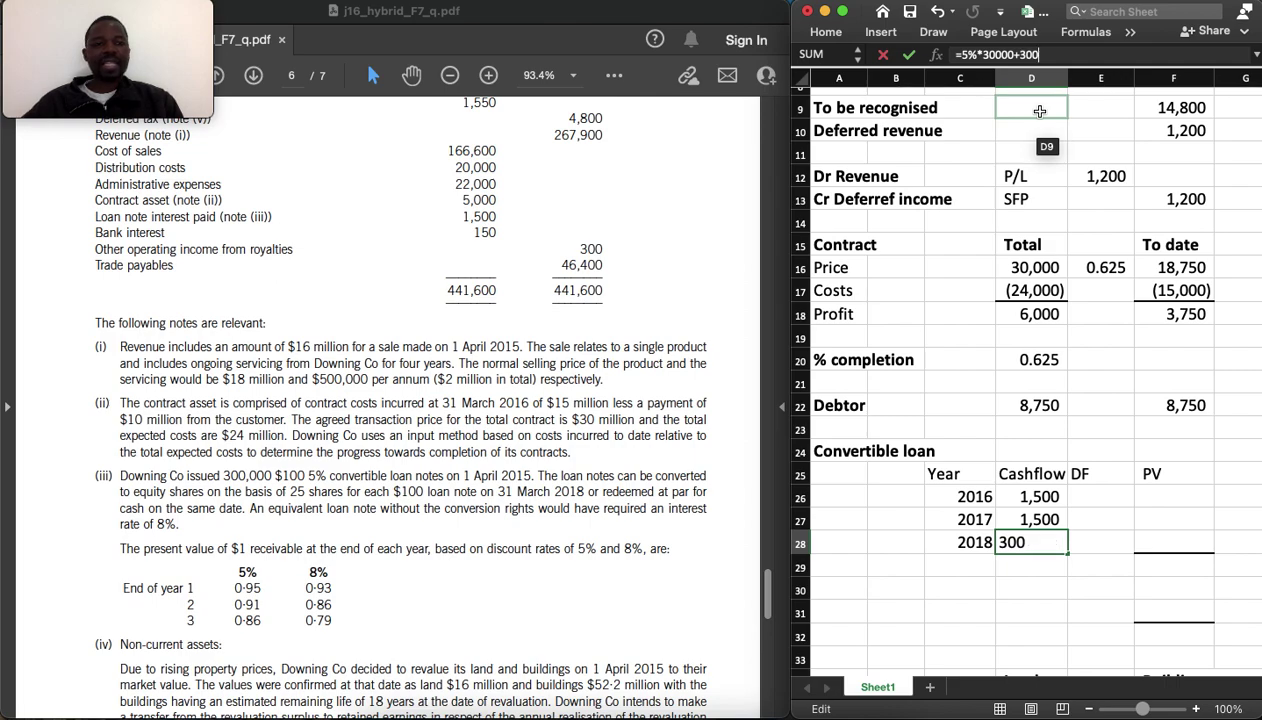
key("Return")
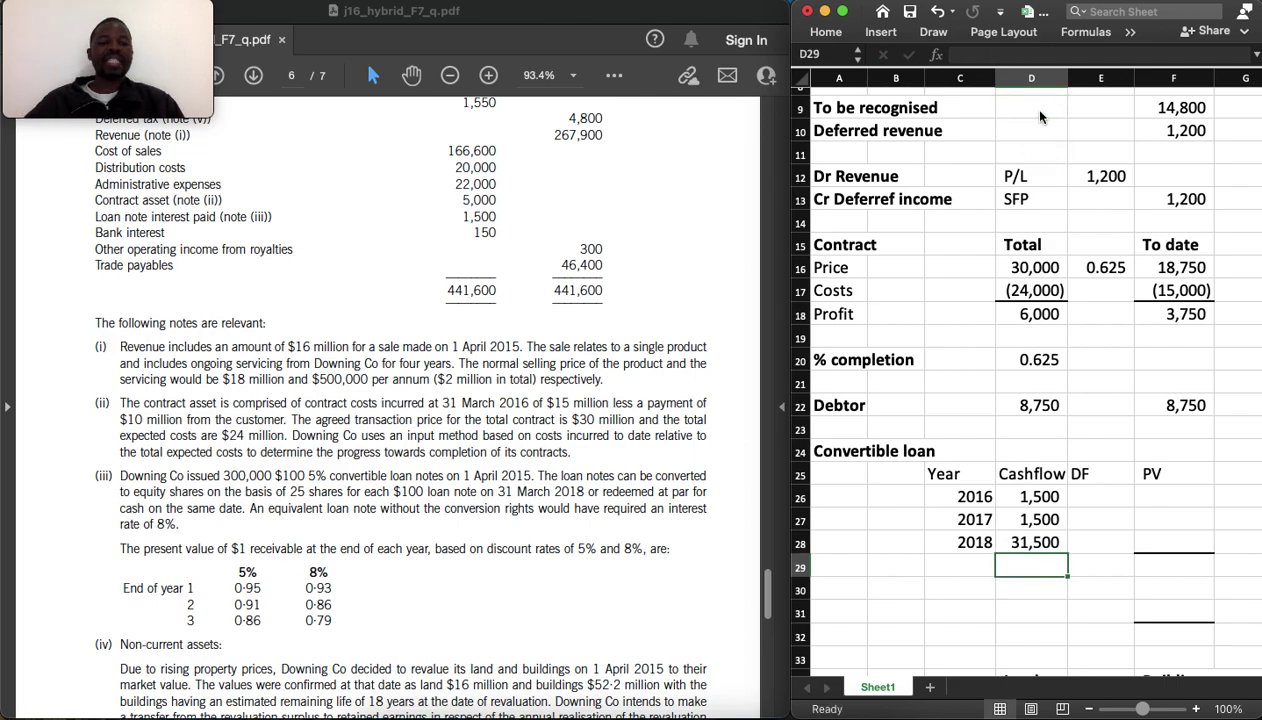
key("Up")
key("Up")
key("Right")
key("Up")
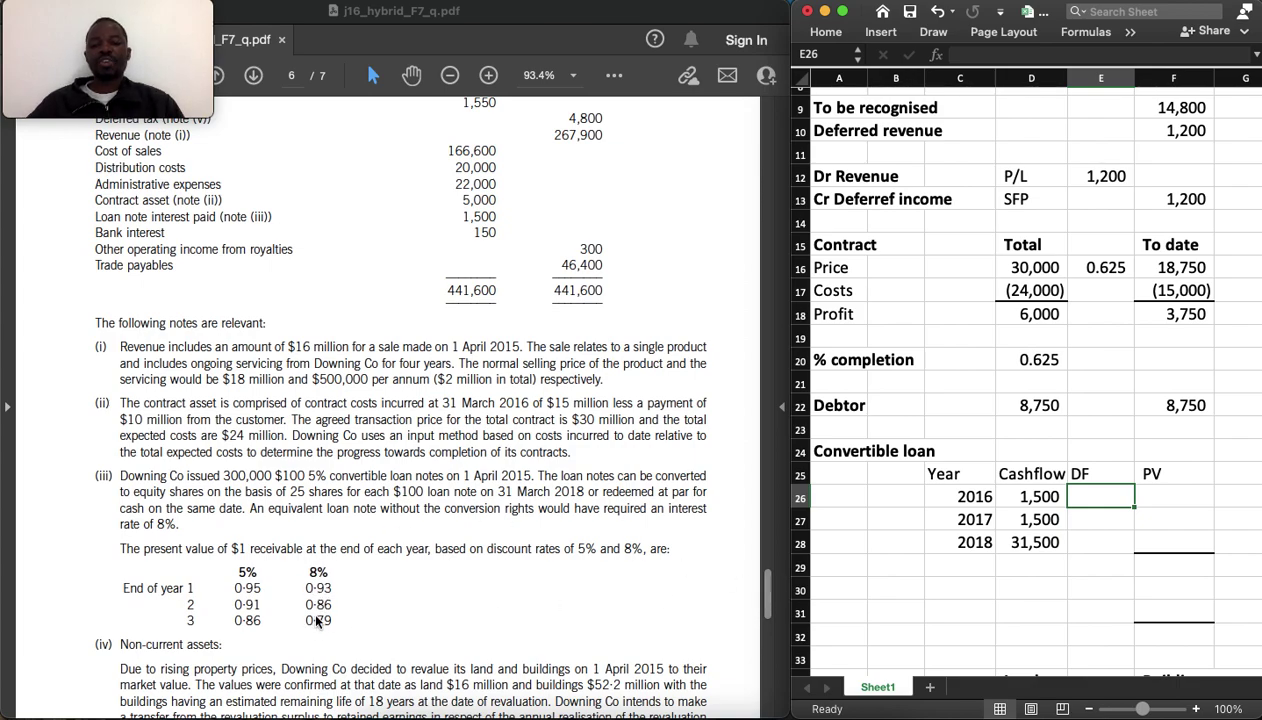
Enter 8% discount factors 0.93, 0.86 and 0.79, then start the 2016 PV formula referencing D26
type("0.9")
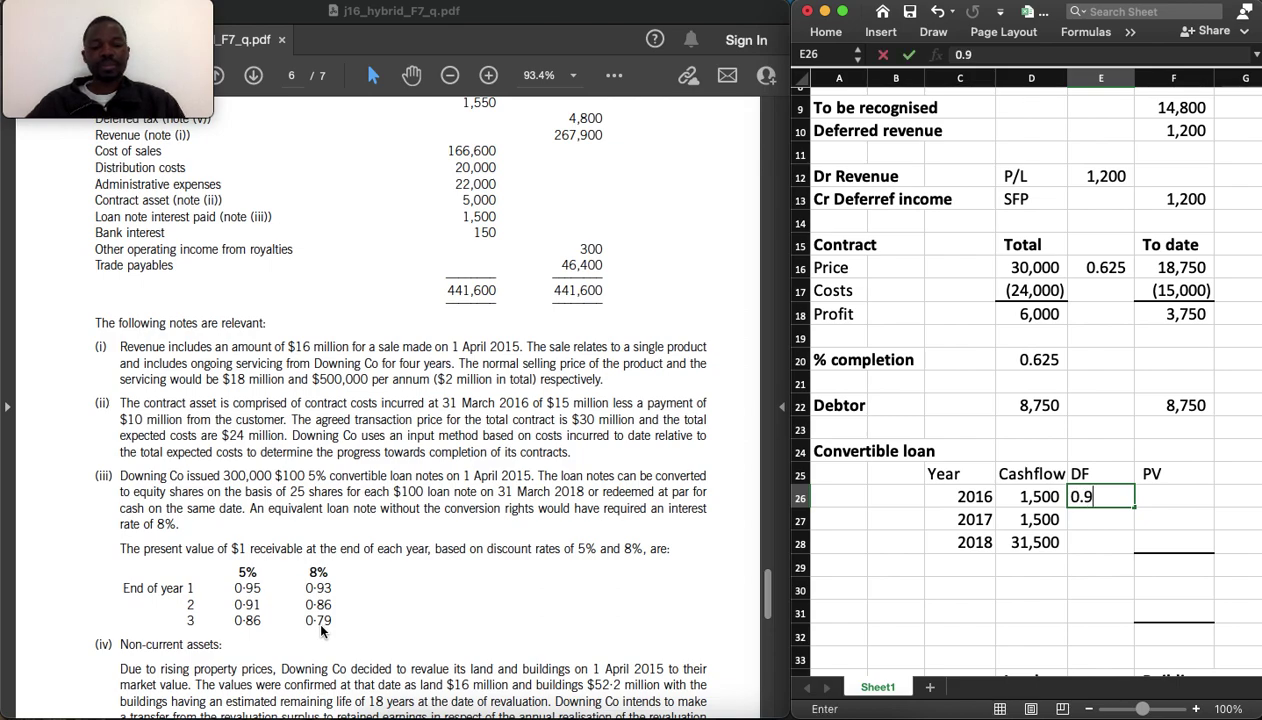
type("3")
key("Return")
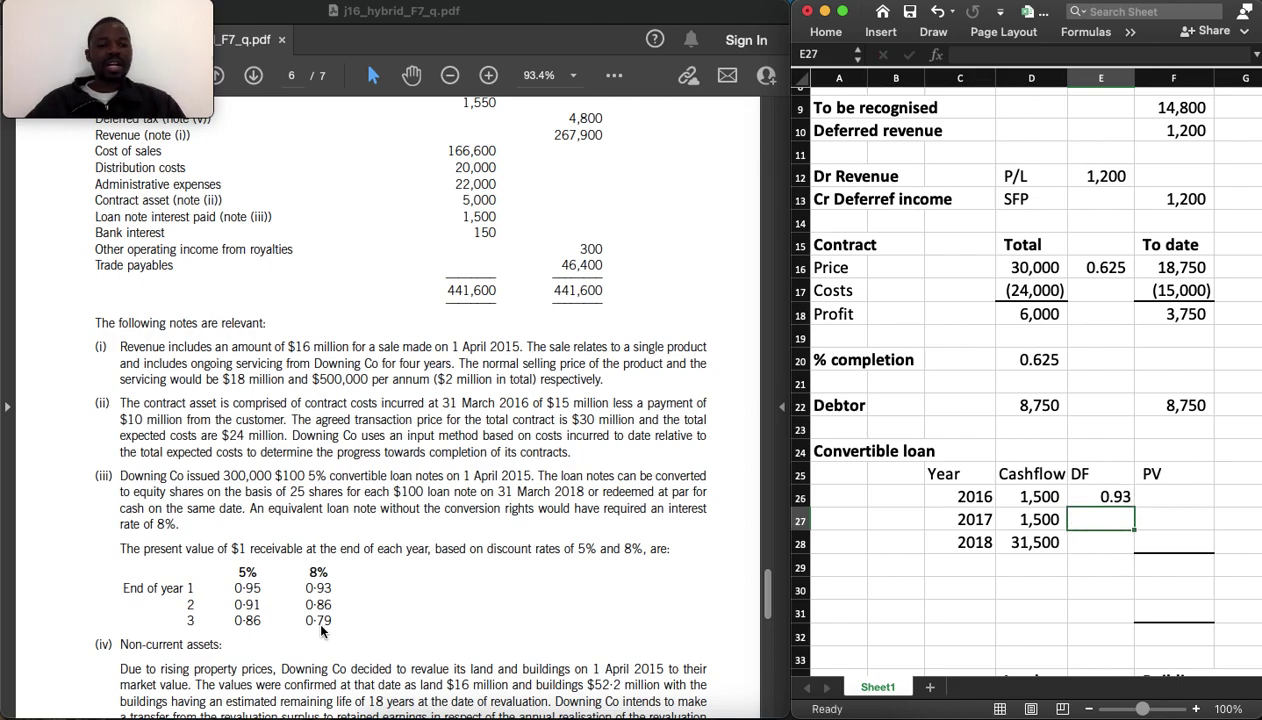
type("0.")
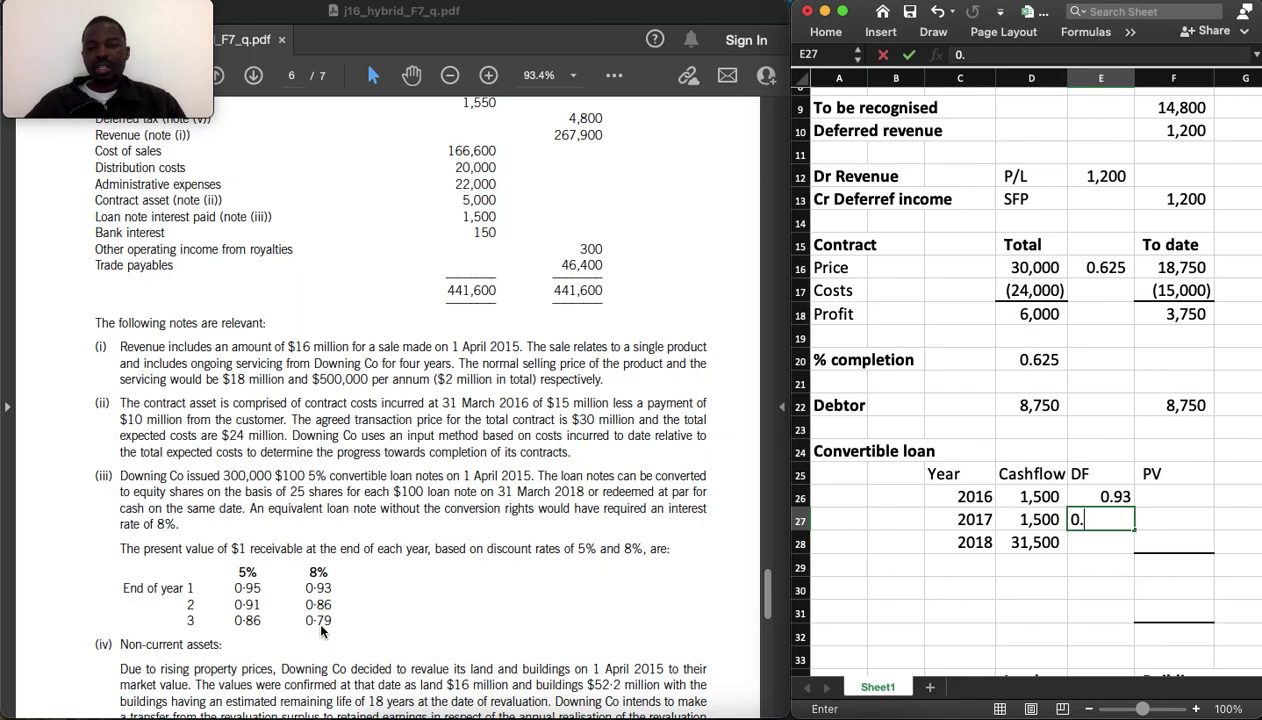
type("86")
key("Return")
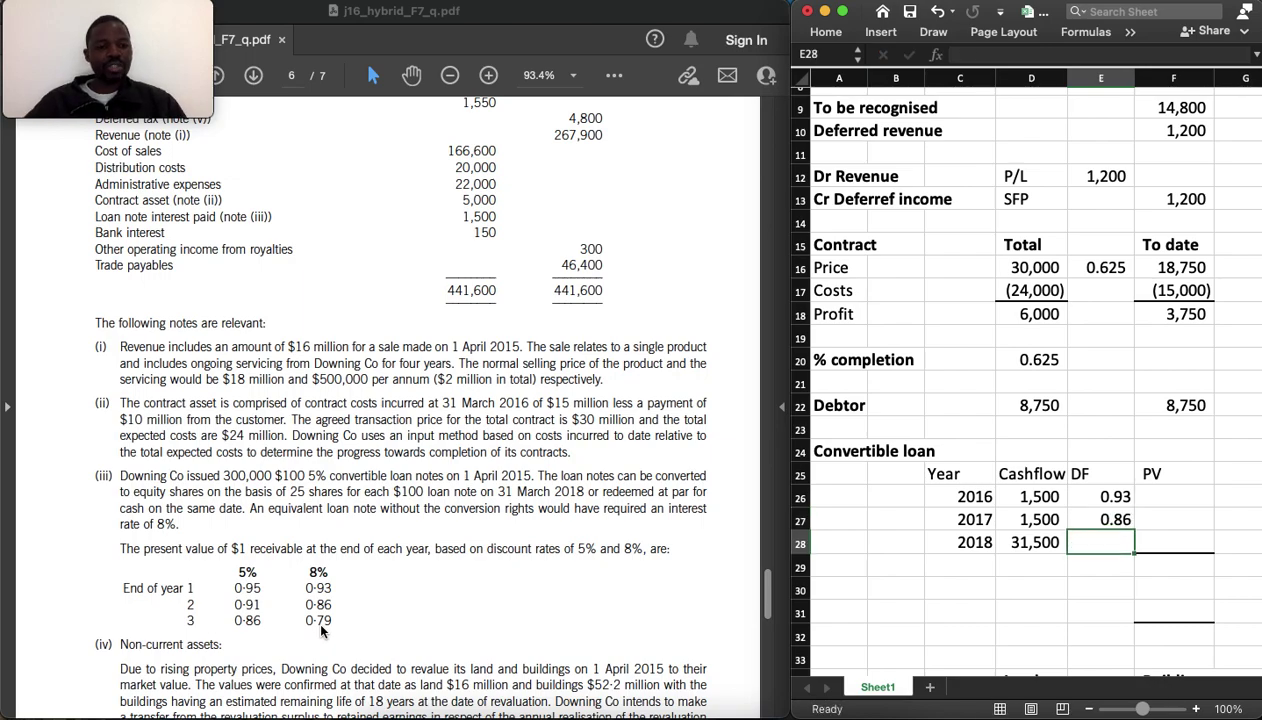
type("0")
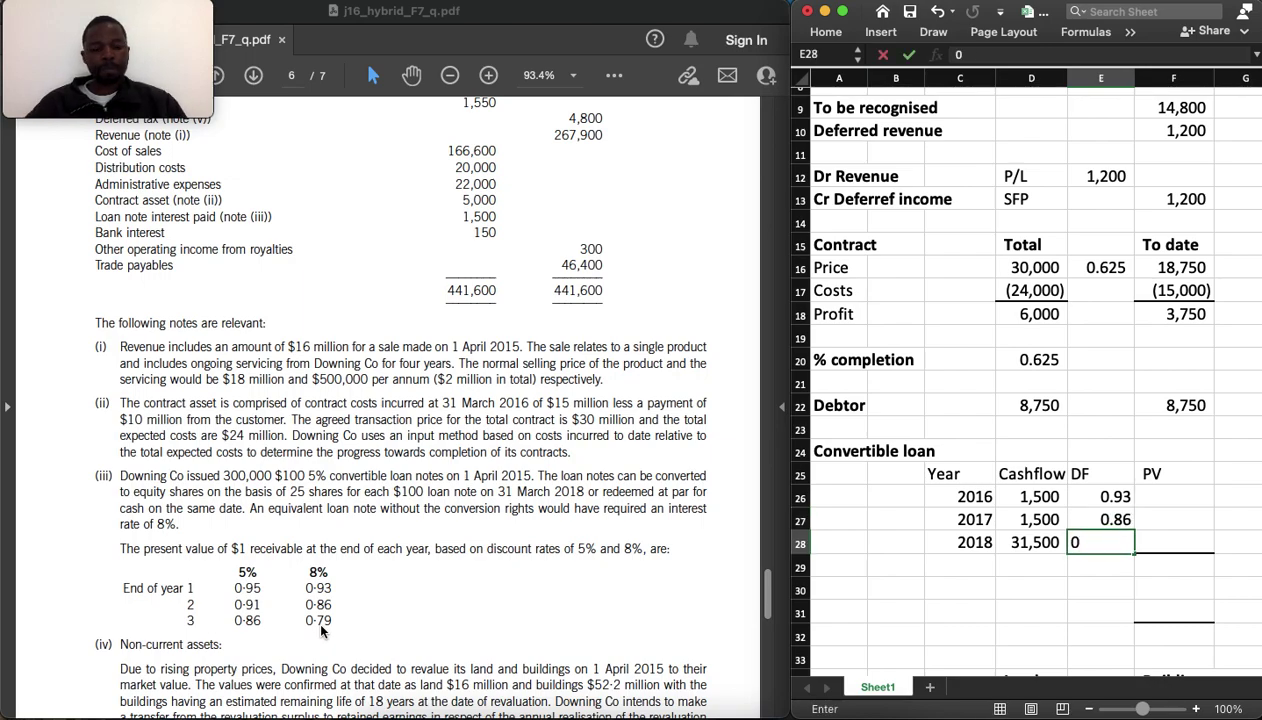
type(".79")
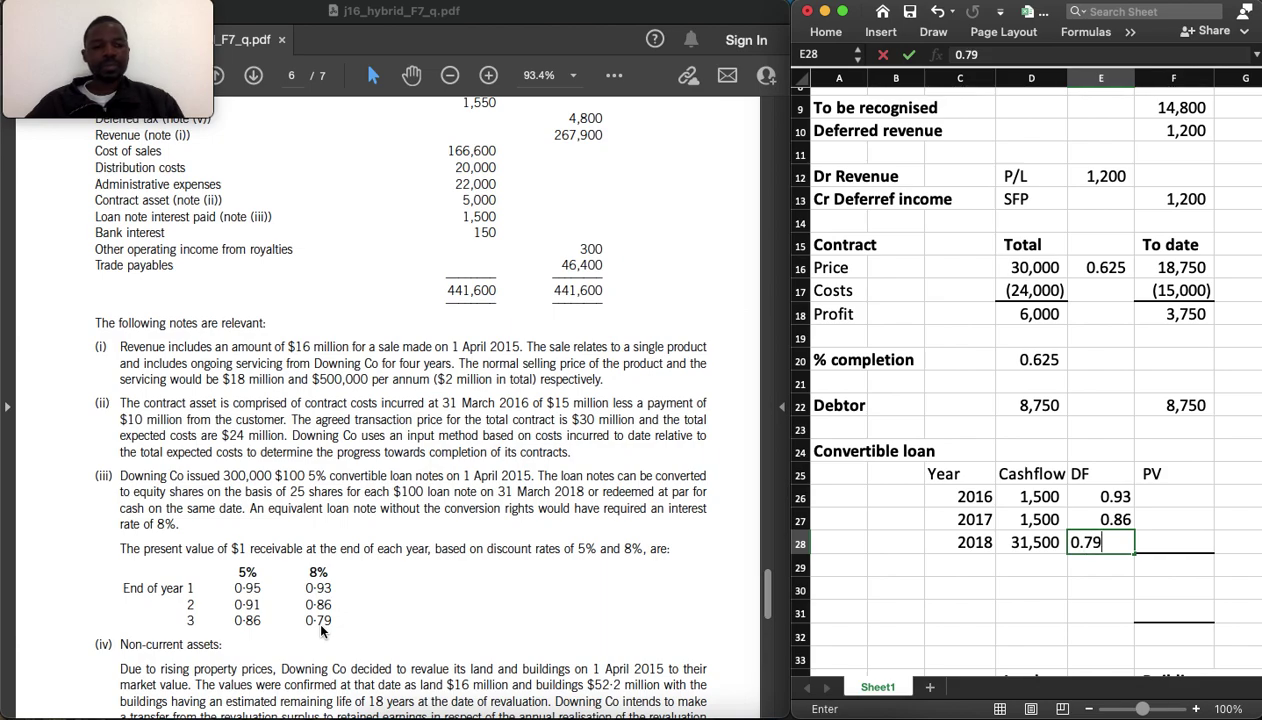
key("Tab")
key("Up")
key("Up")
type("=")
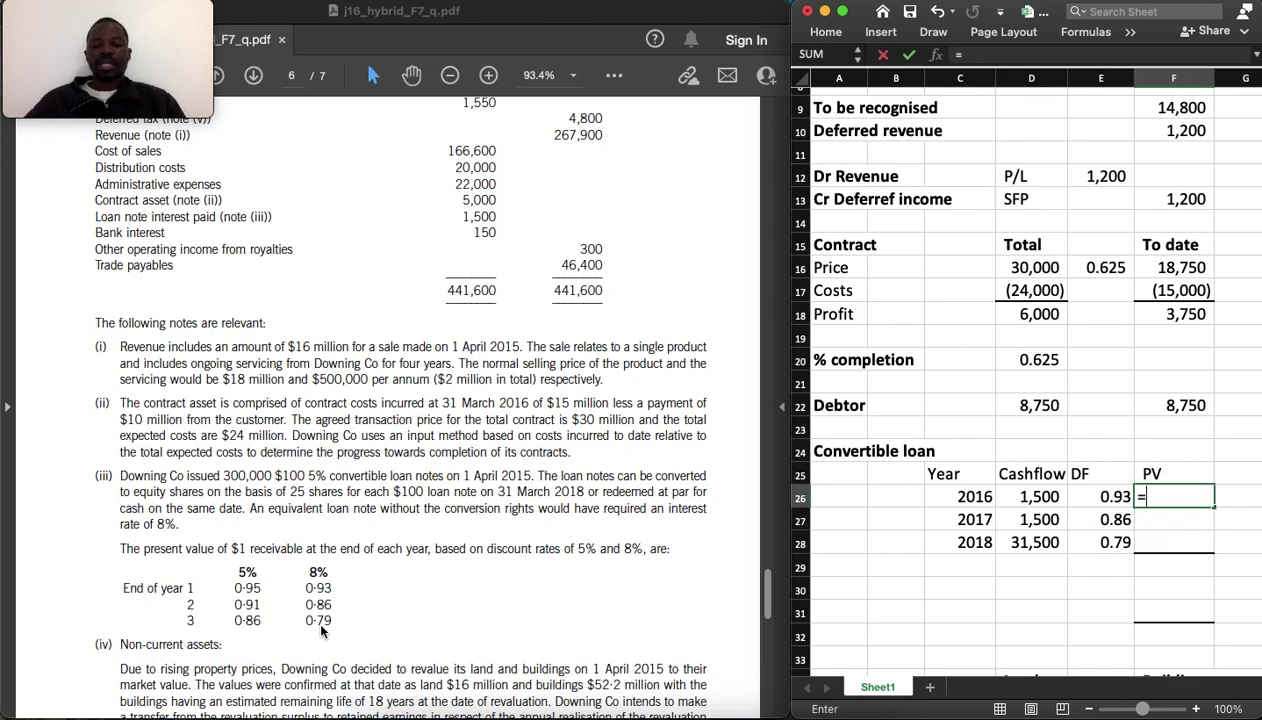
key("Left")
key("Left")
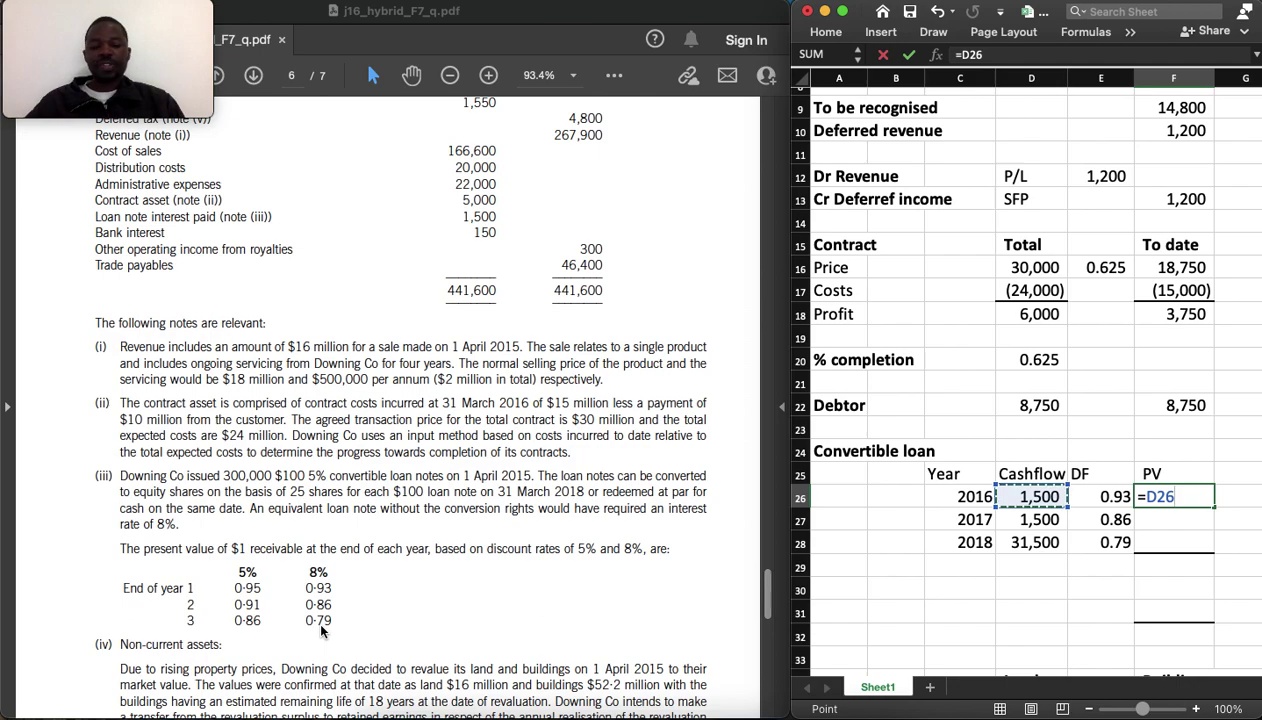
Compute present values 1,395, 1,290 and 24,885 as each cashflow times its discount factor
type("*")
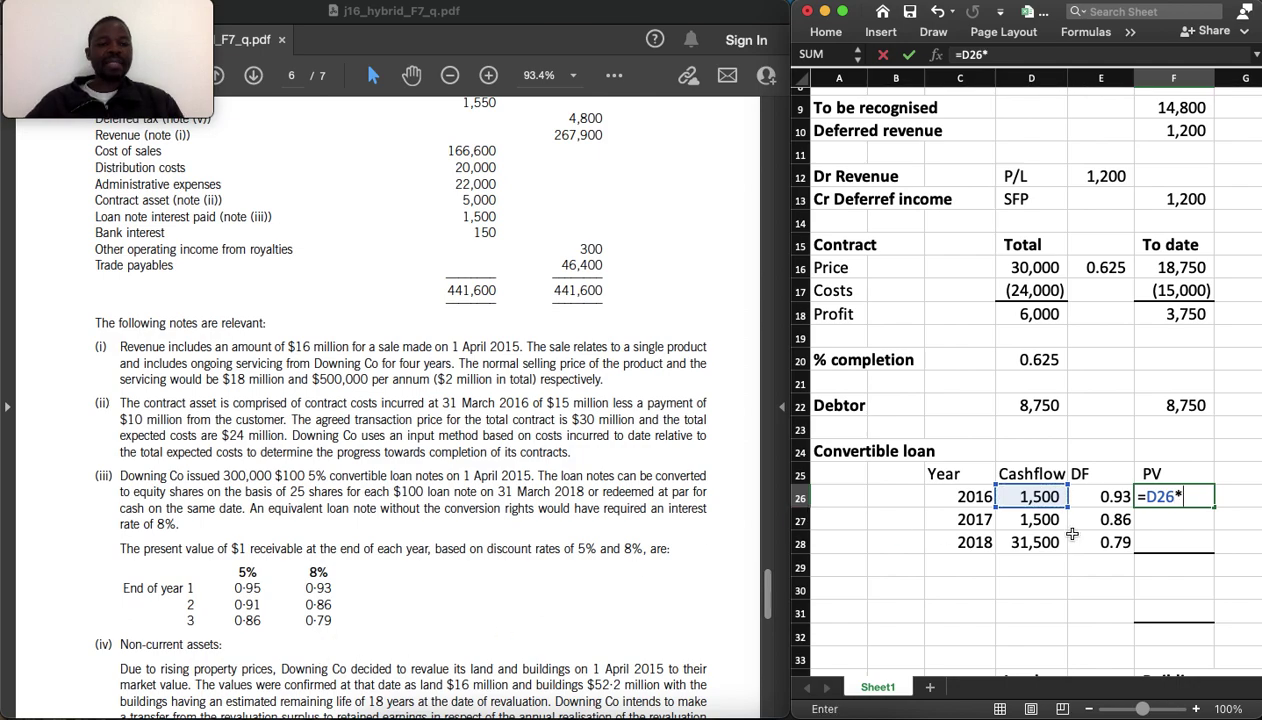
left_click(1101, 499)
key("Return")
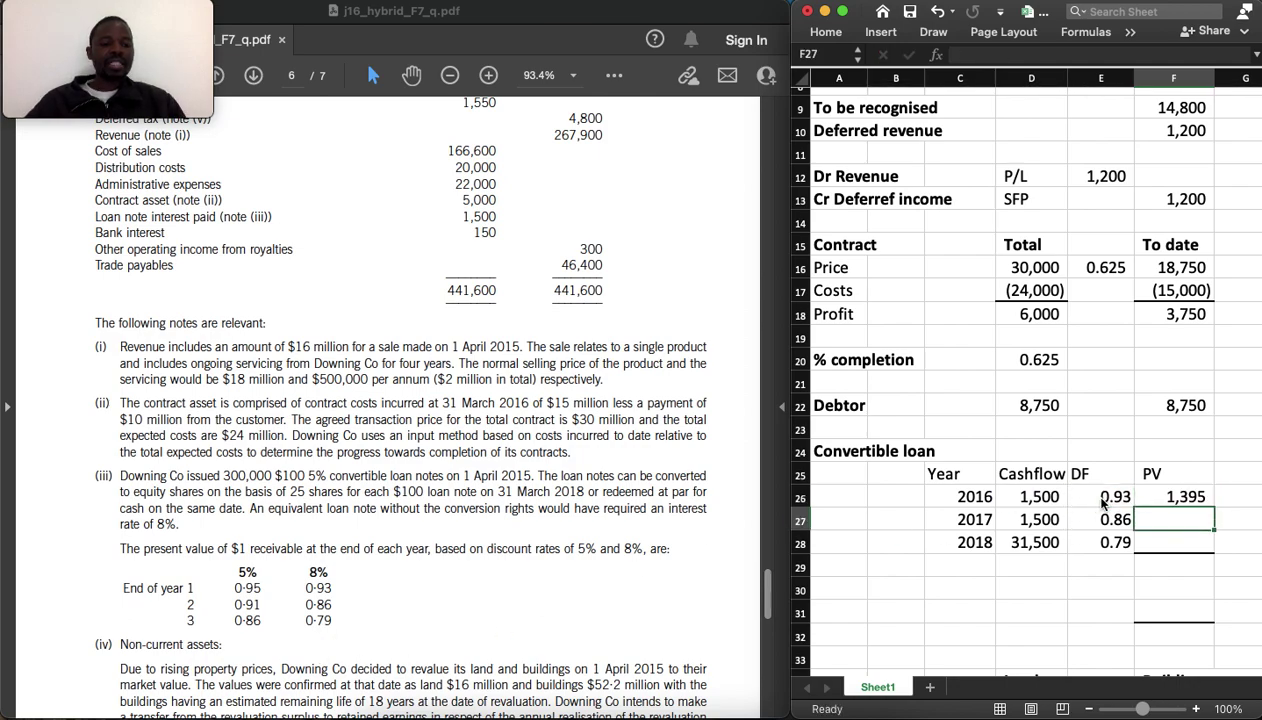
type("=")
key("Left")
key("Left")
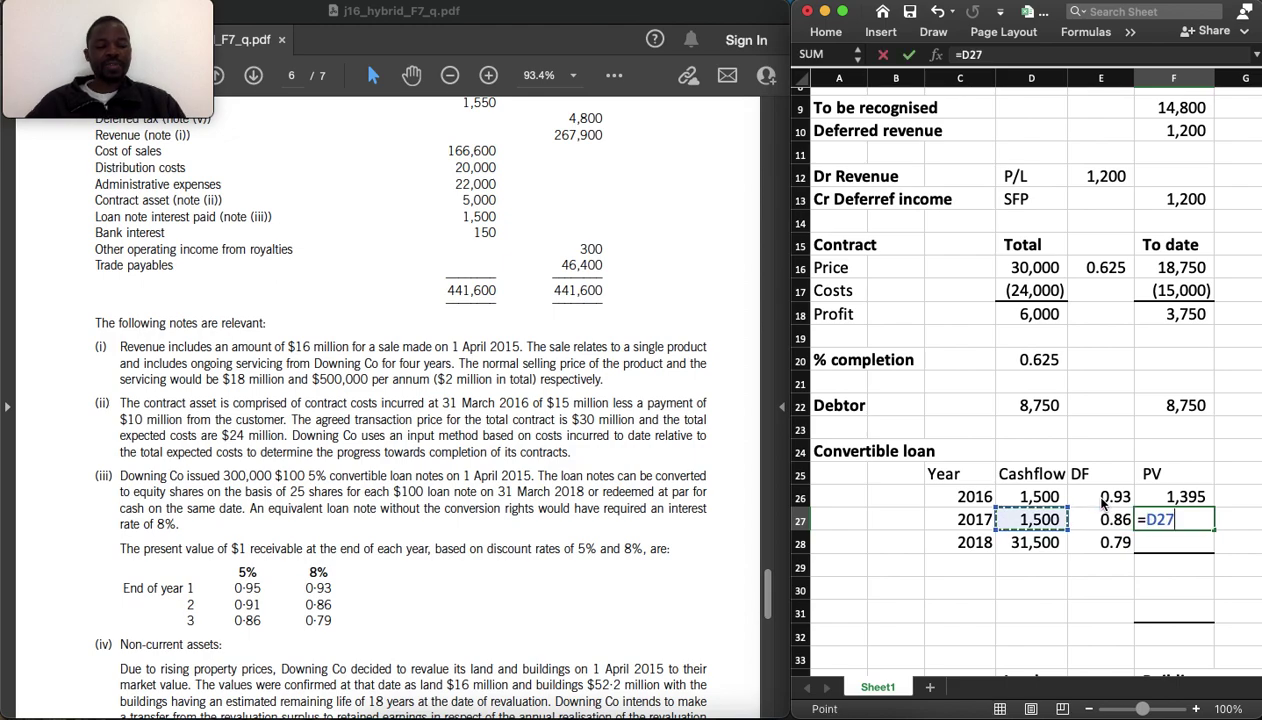
type("*")
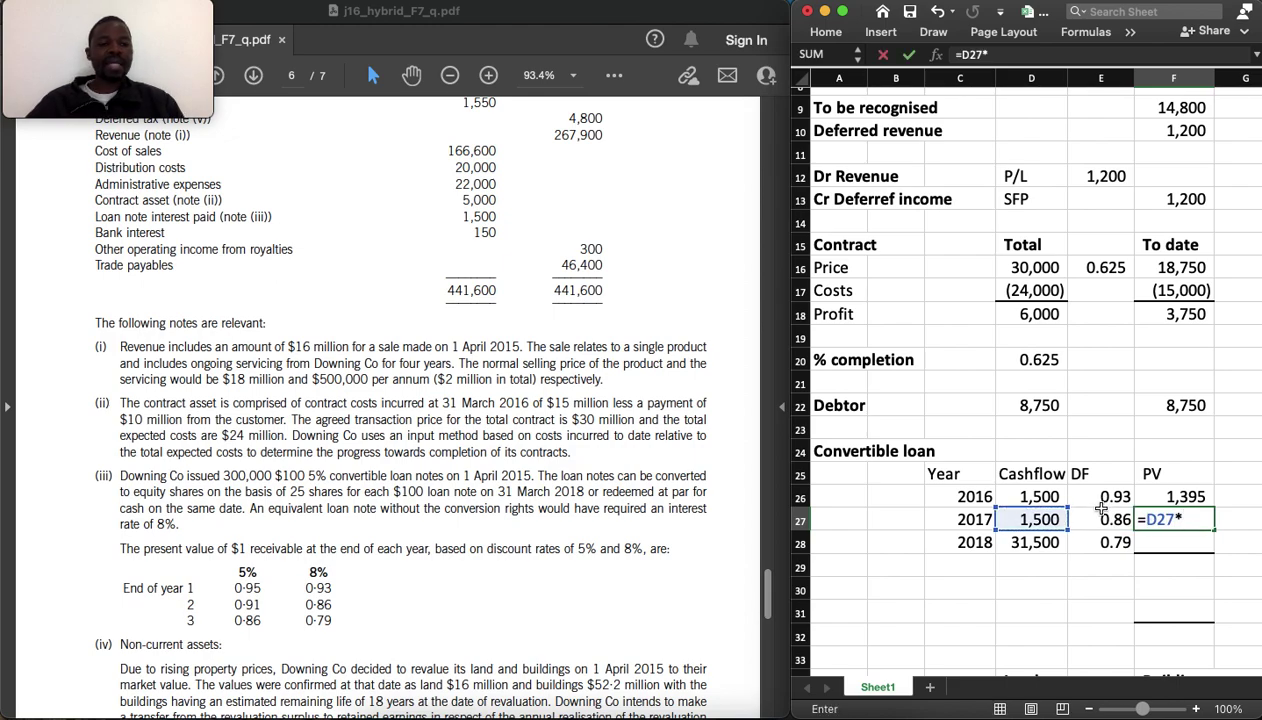
left_click(1104, 521)
key("Return")
type("=")
key("Left")
key("Left")
type("*")
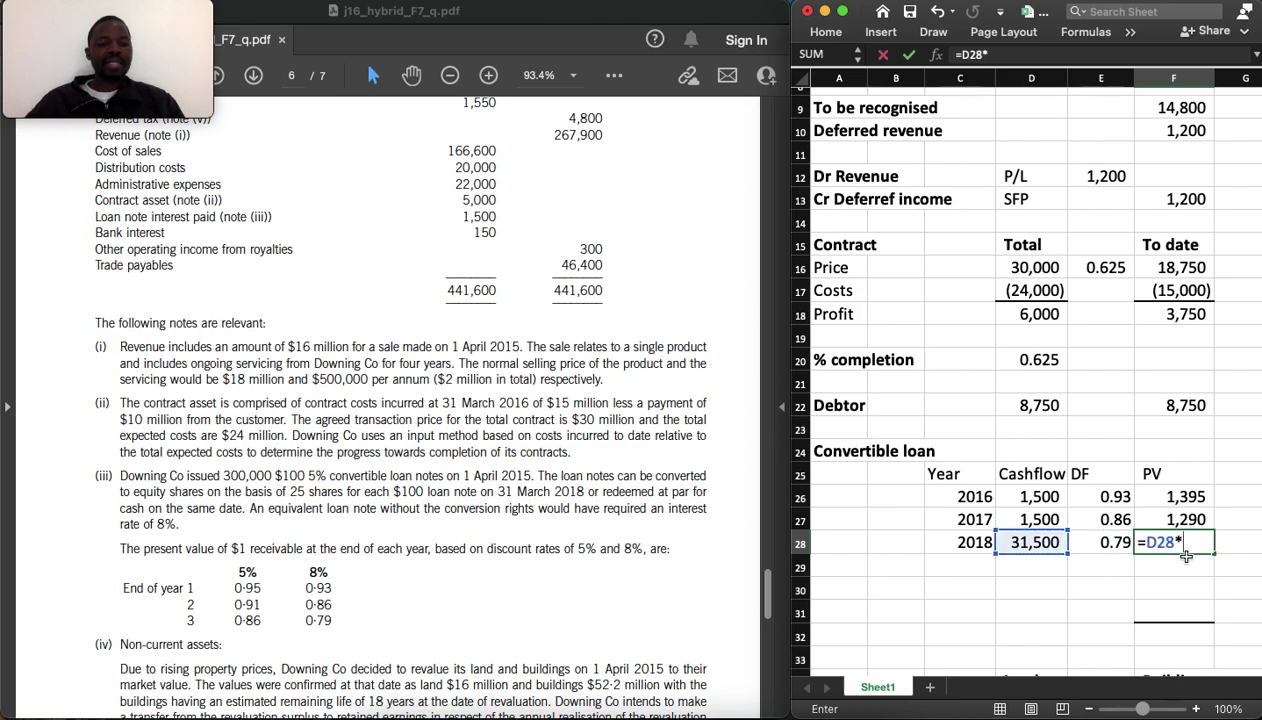
left_click(1106, 543)
key("Return")
Total the three present values with =SUM(F26:F28), giving 27,570
type("=sum")
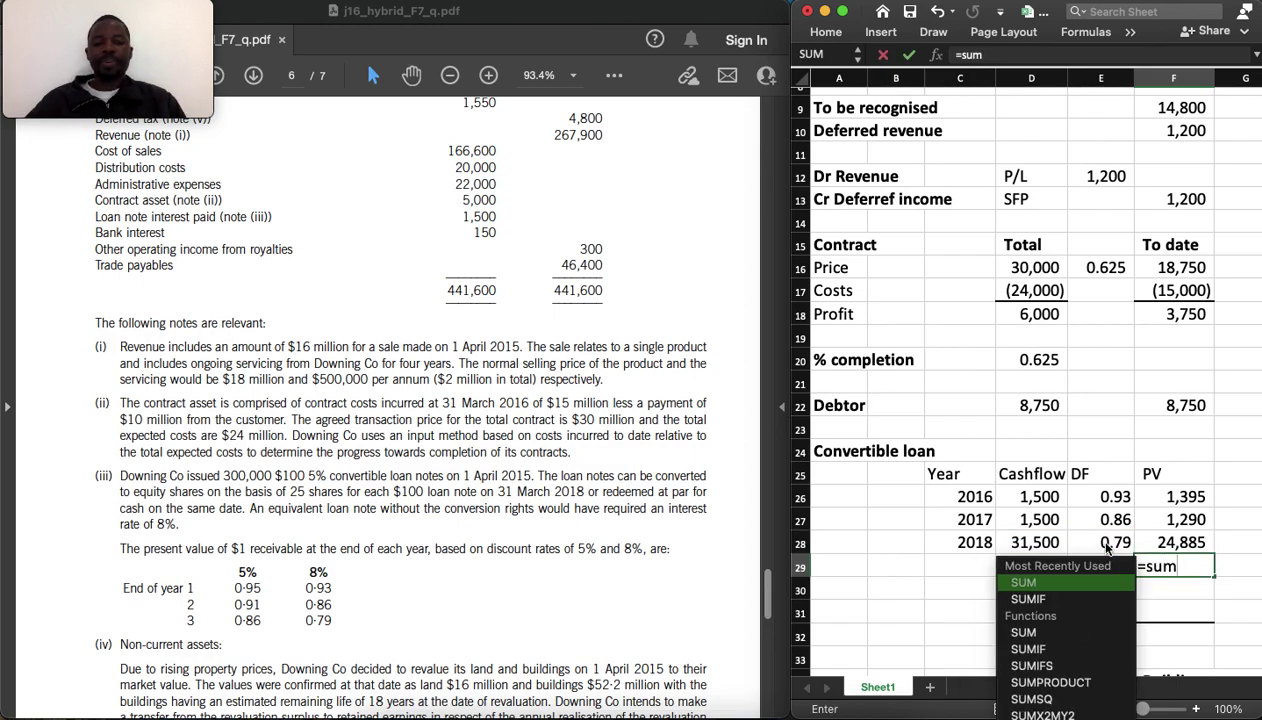
key("Tab")
left_click(1187, 499)
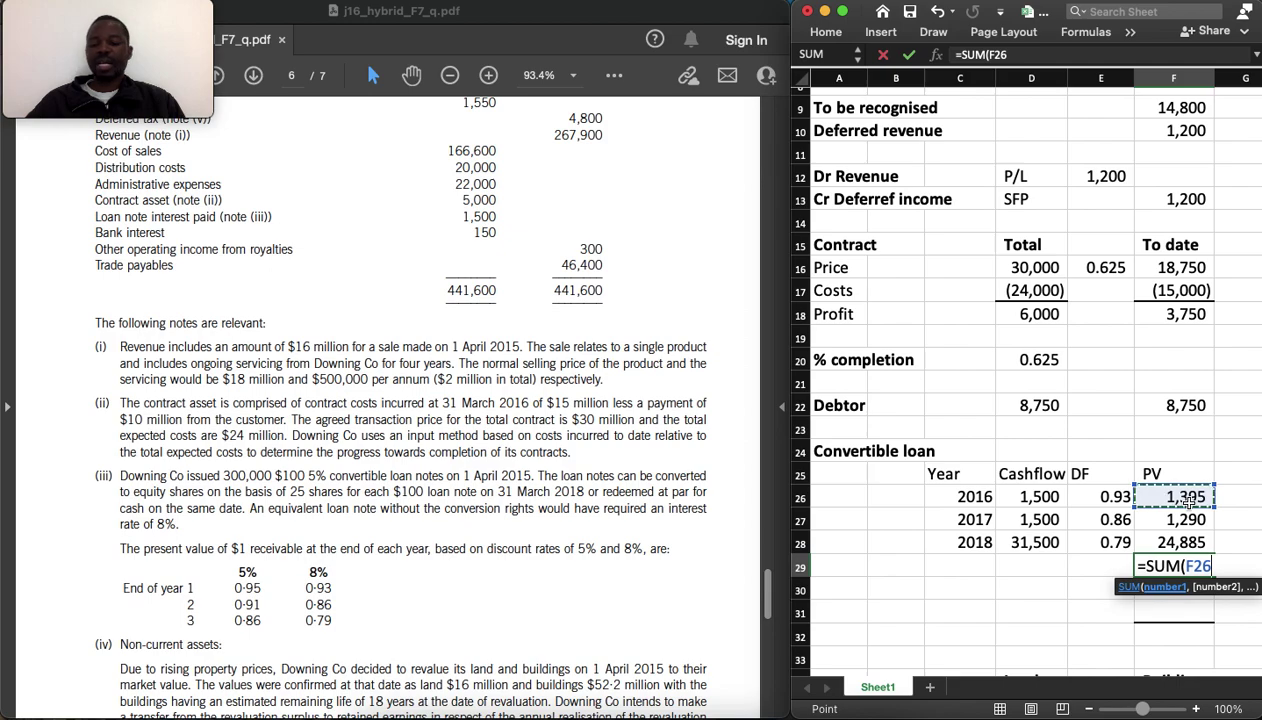
left_click_drag(1187, 499, 1195, 545)
key("Return")
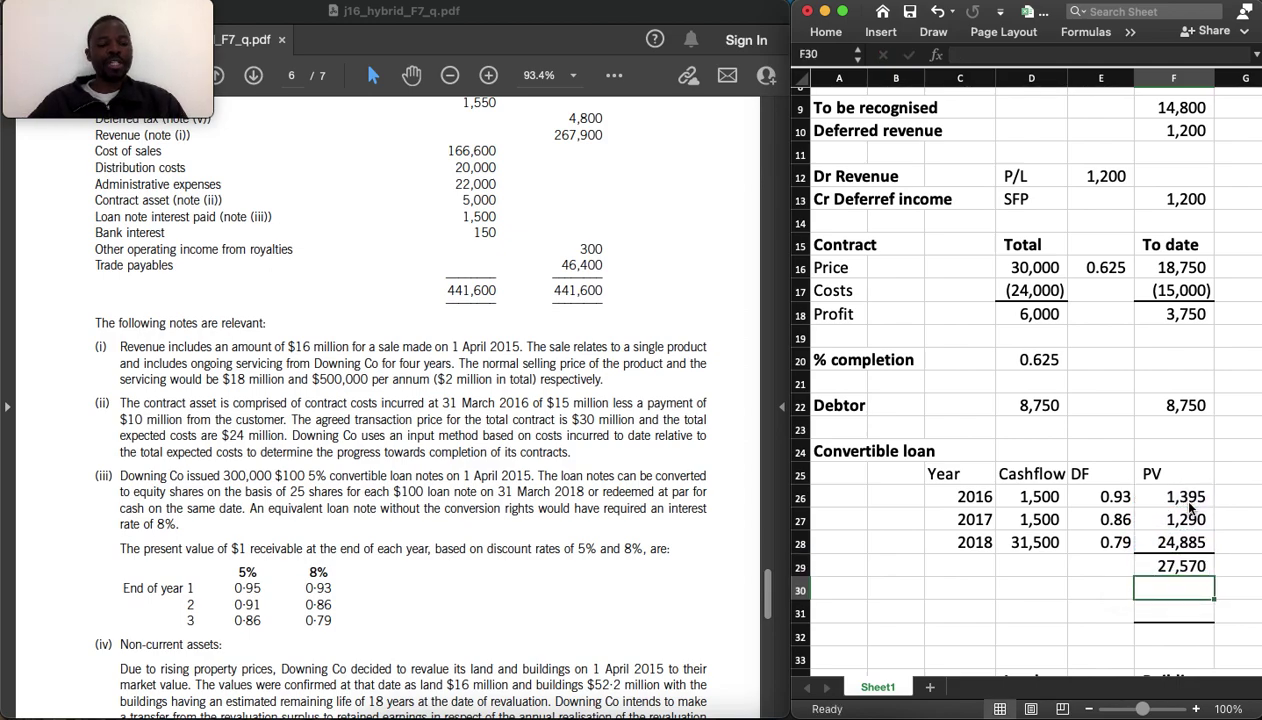
Calculate the 2,430 equity component as =30000-F29 beside the total
key("Up")
key("Right")
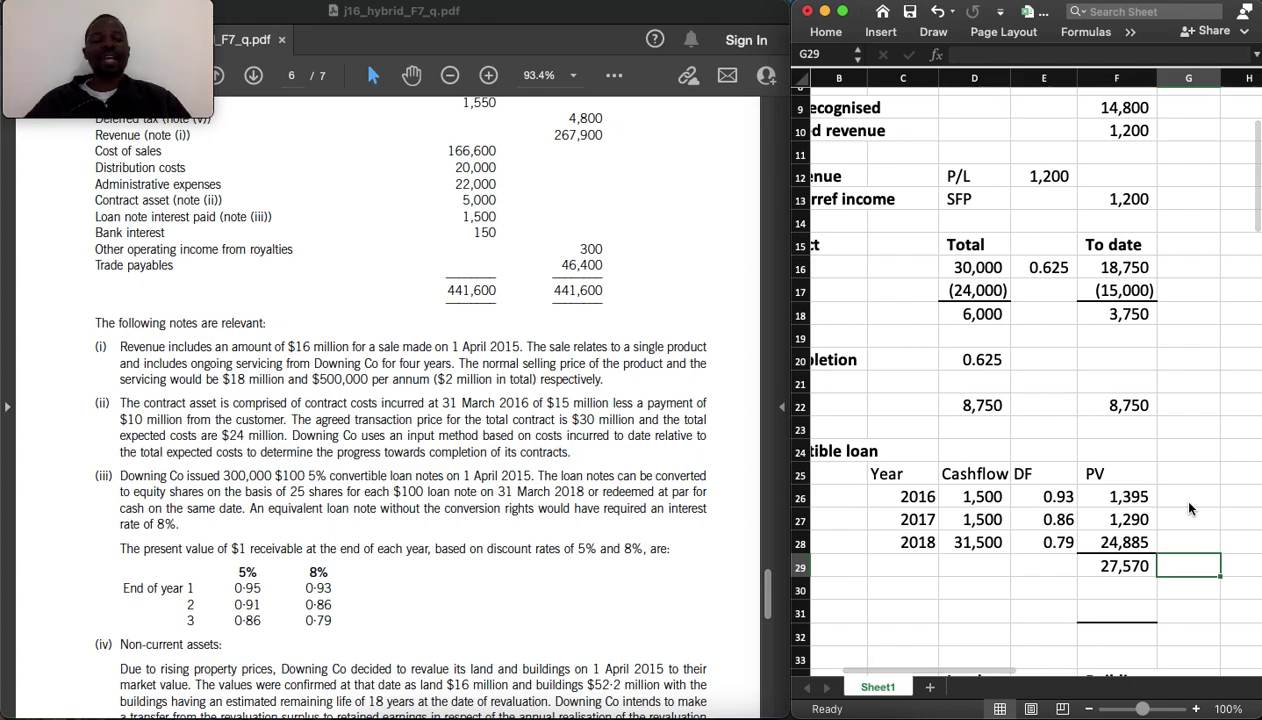
type("=30000-")
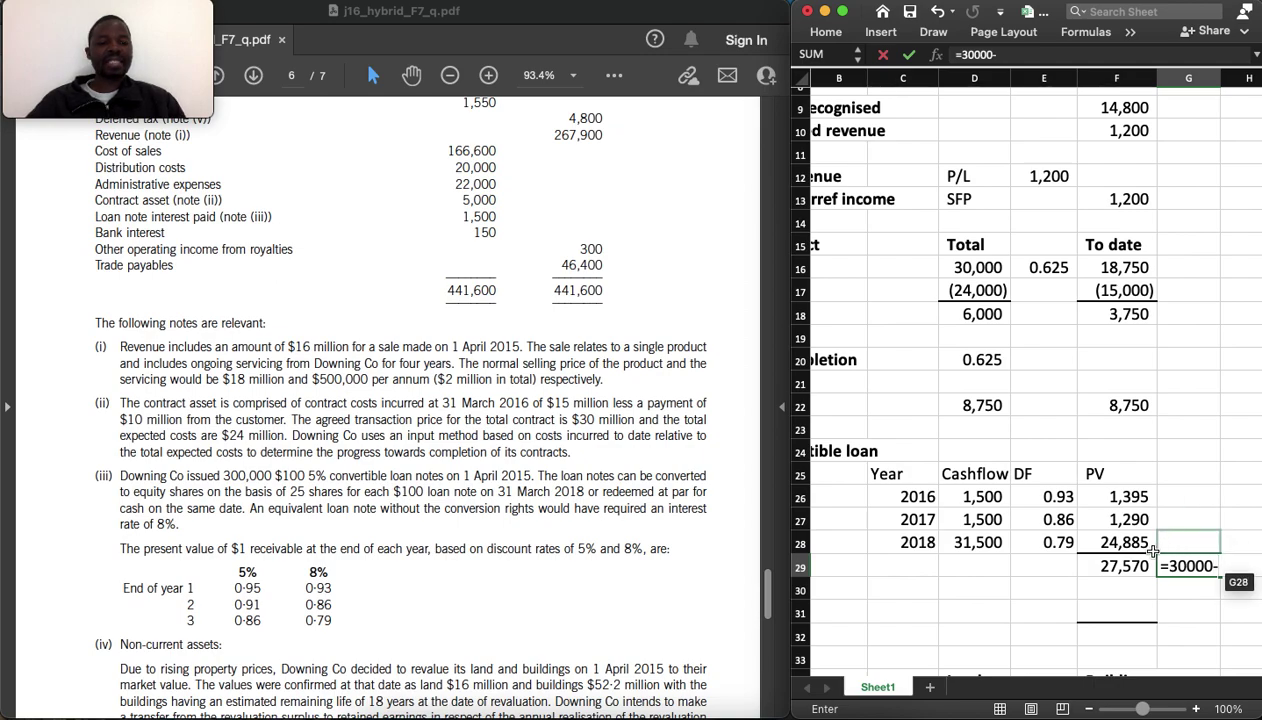
left_click(1132, 566)
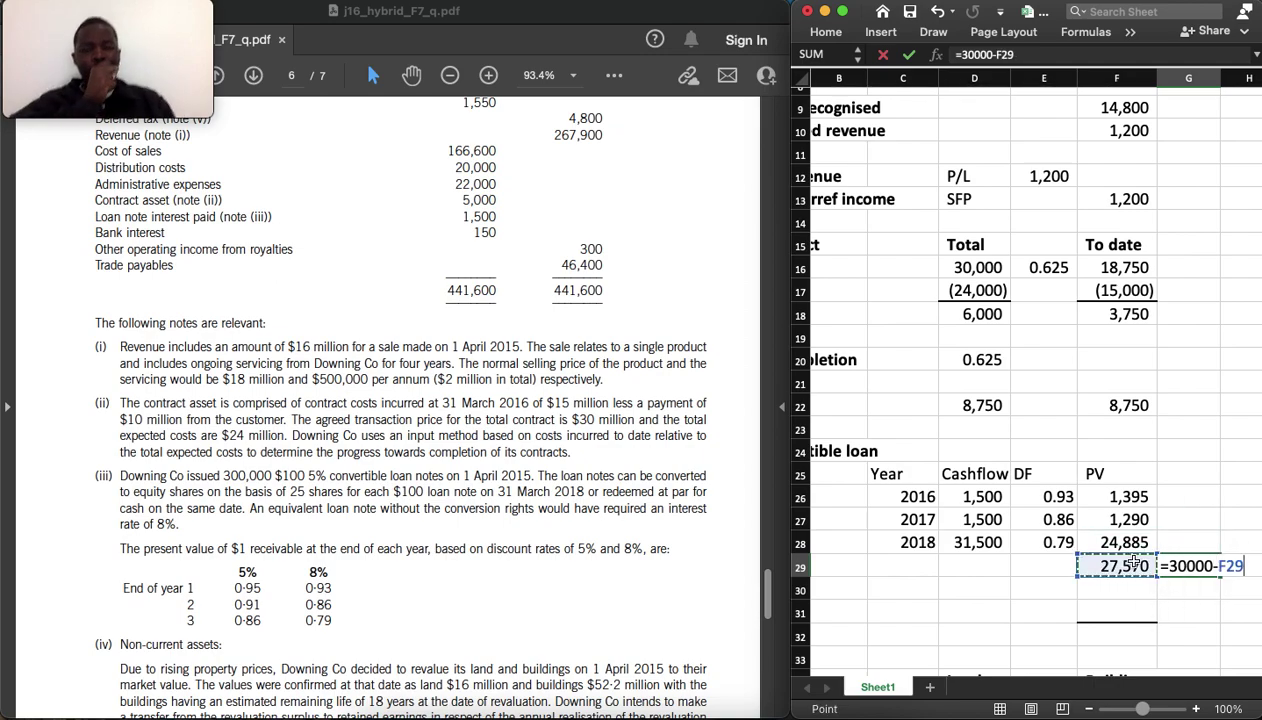
key("Return")
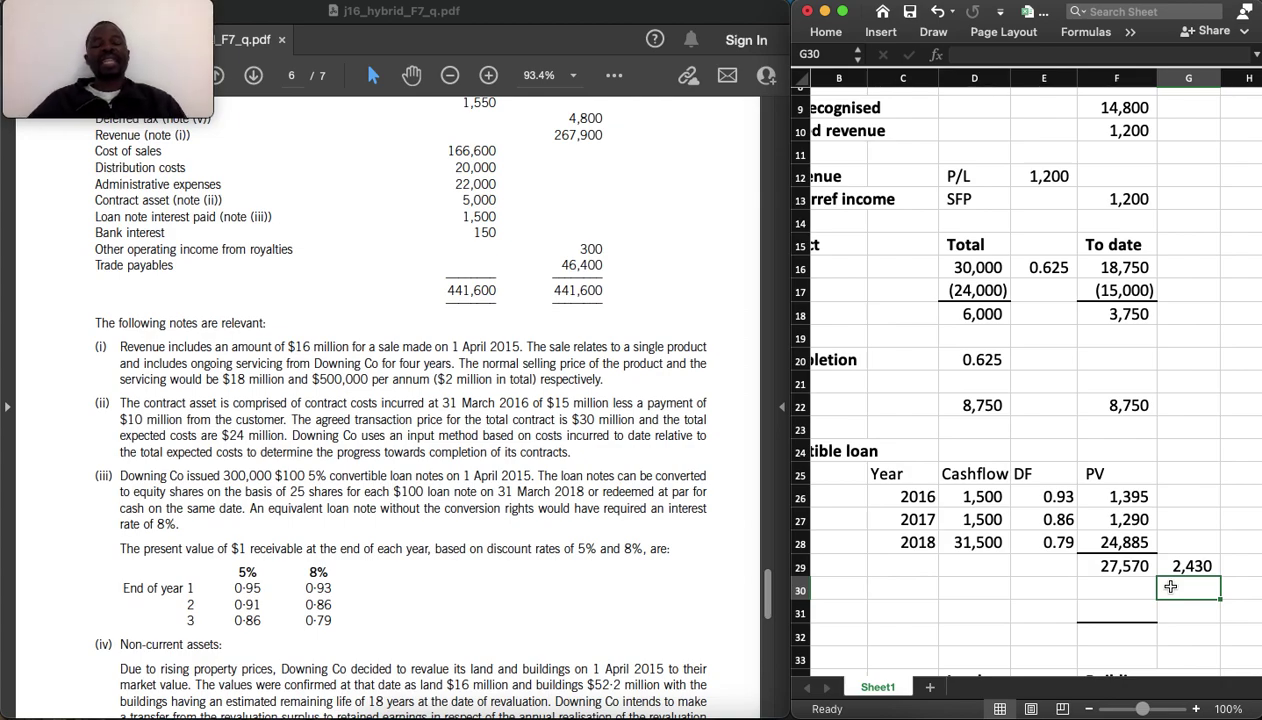
key("Up")
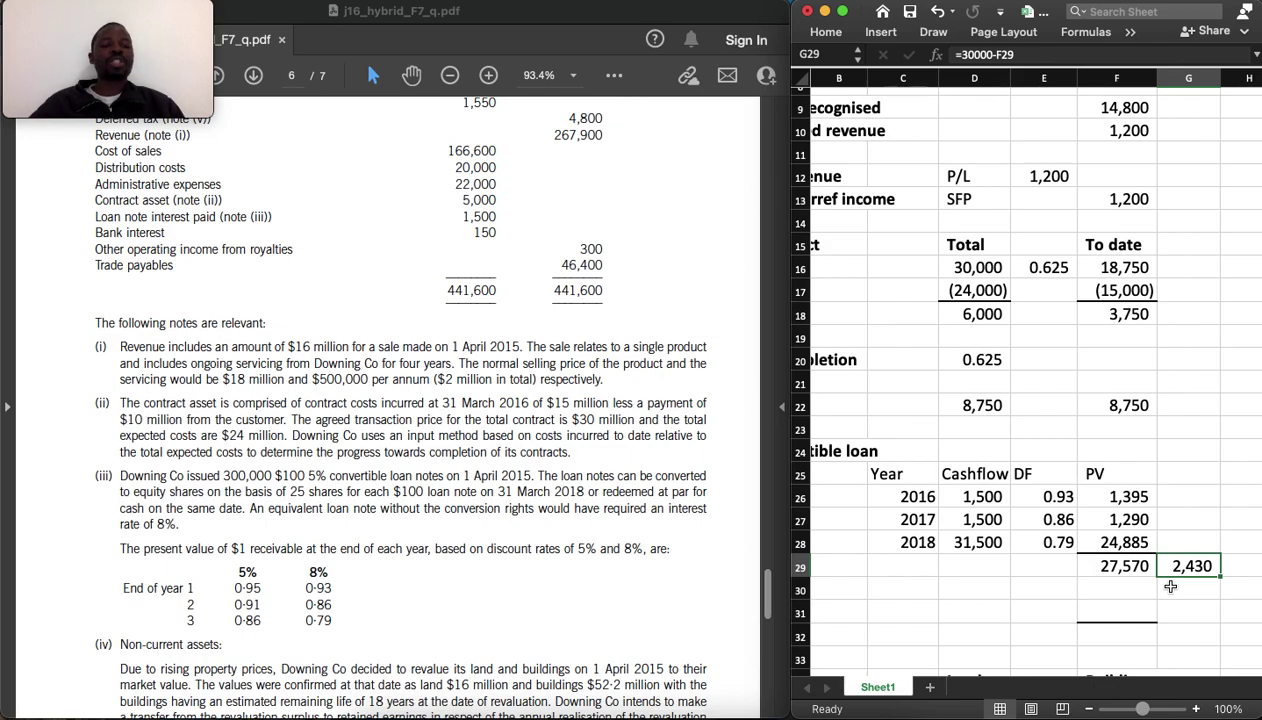
key("Left")
key("Left")
key("Right")
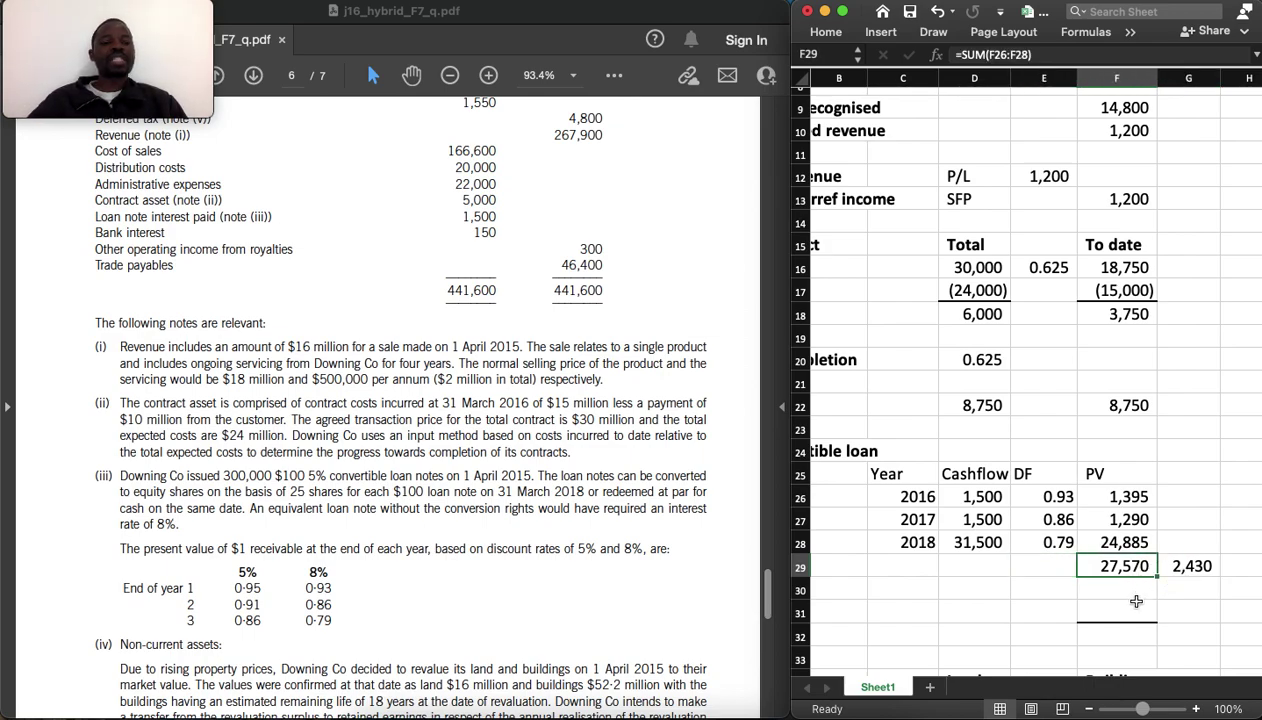
key("Left")
key("Left")
key("Left")
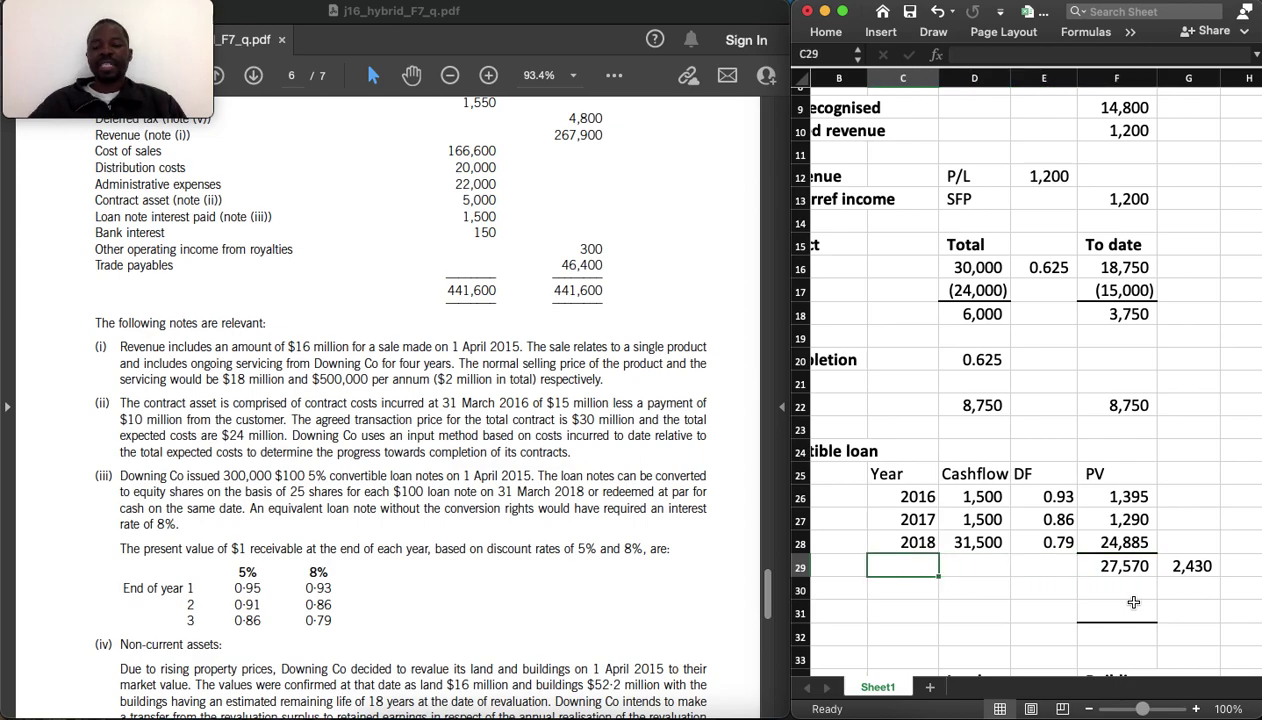
Label rows '1 April 2015' and 'Finance costs 8%', with finance cost =F29*8% giving 2,206
type("'")
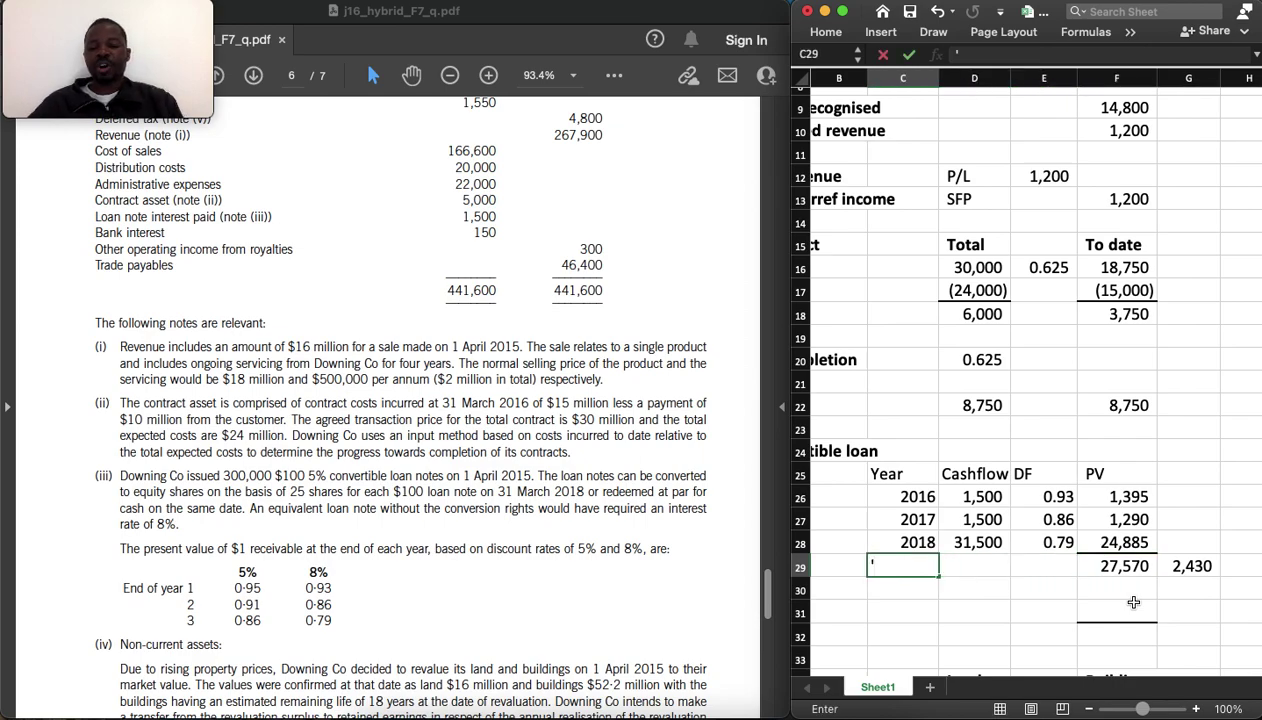
type("1")
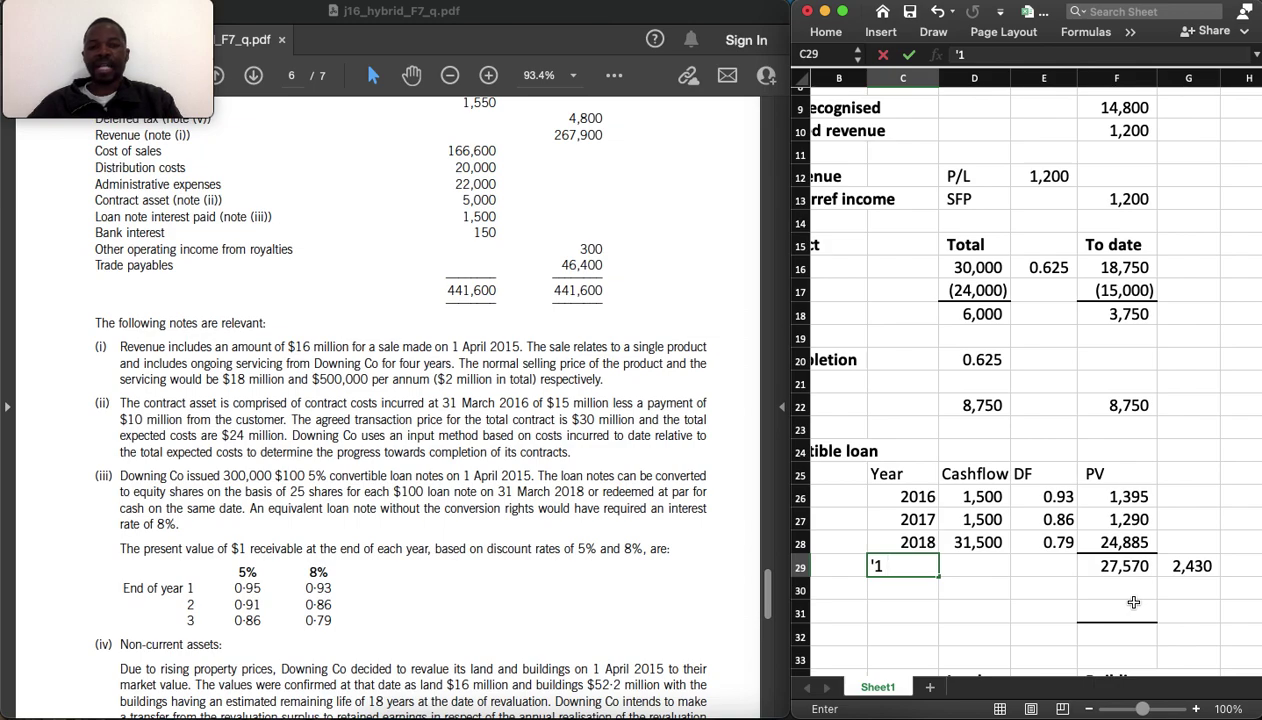
type(" April 20")
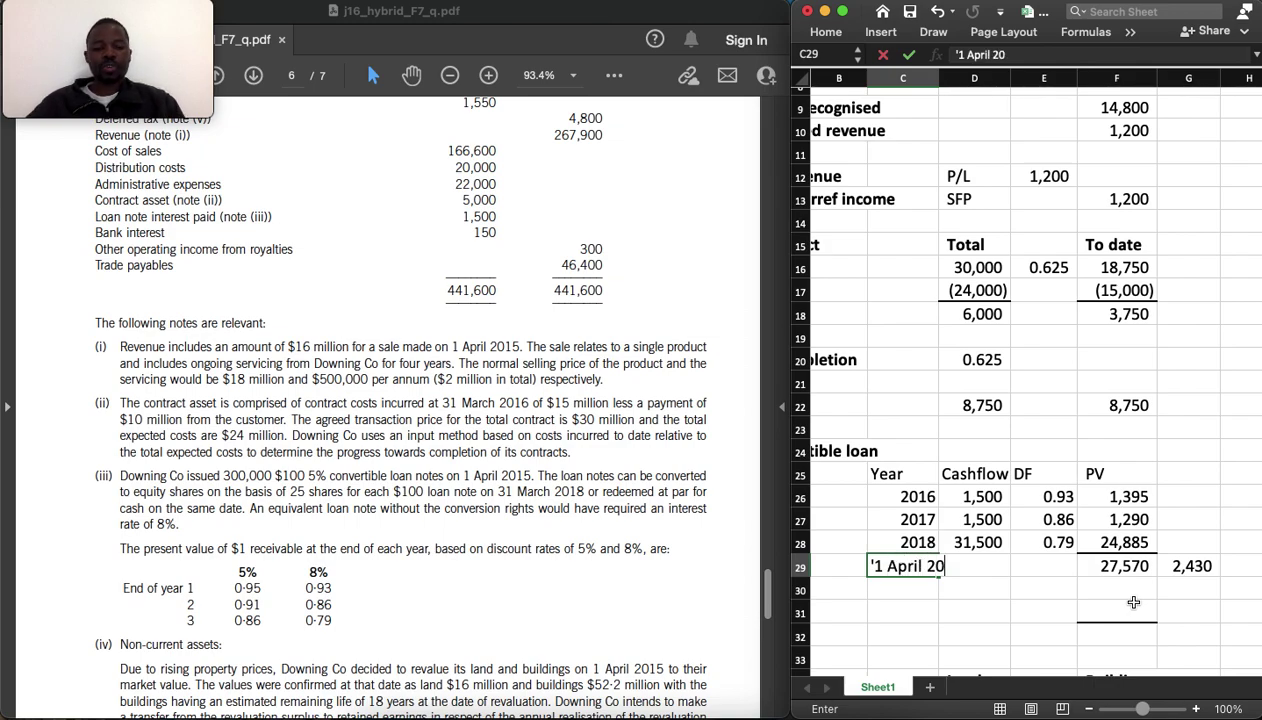
type("15")
key("Return")
type("Financ")
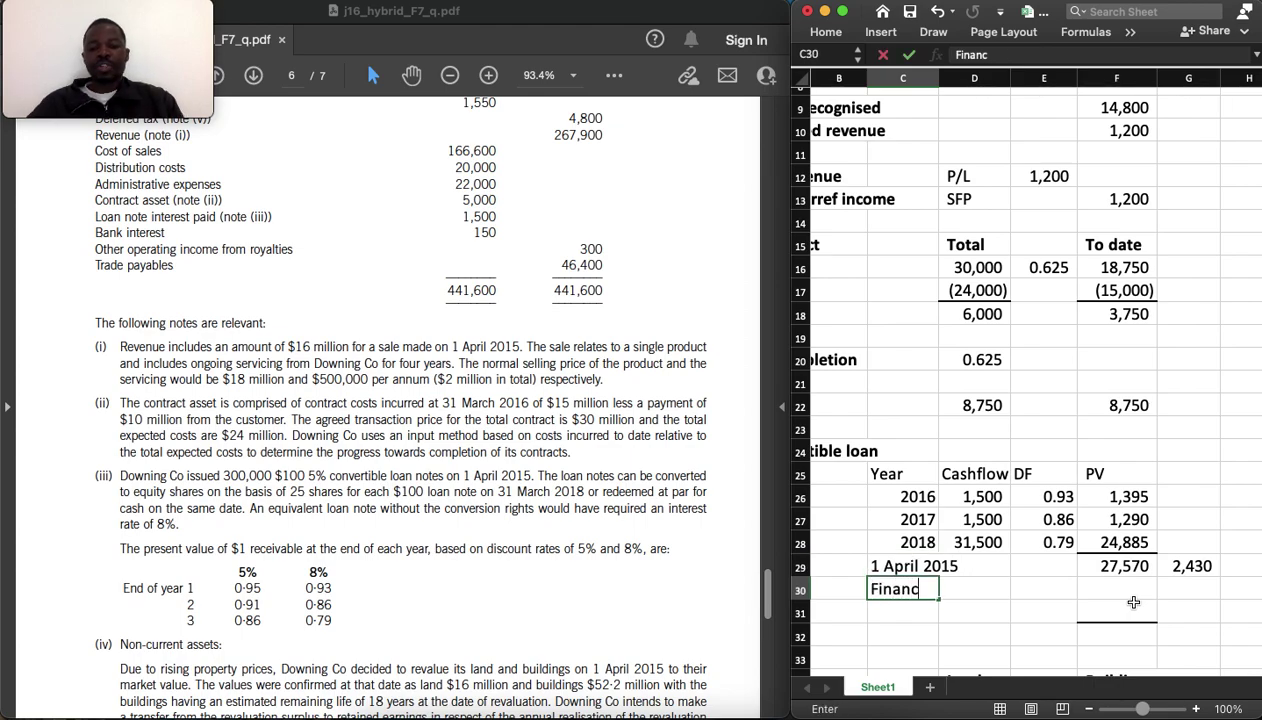
type("e costs ")
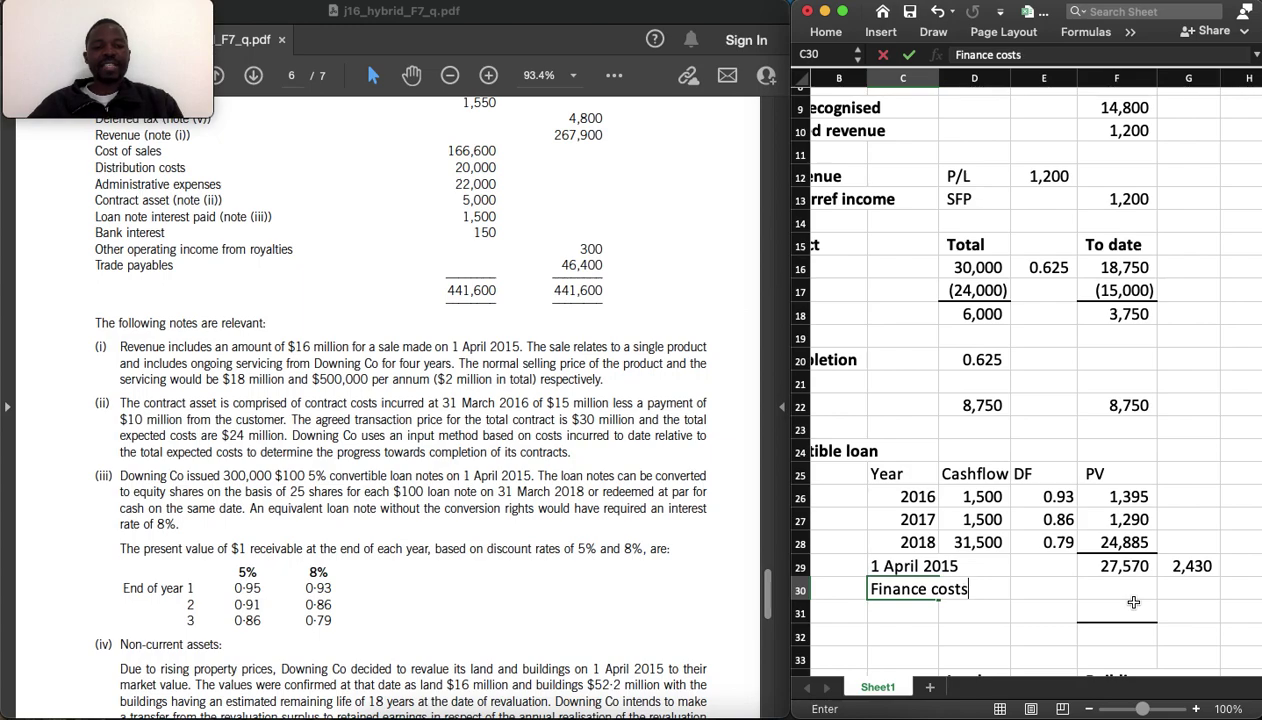
type("8%")
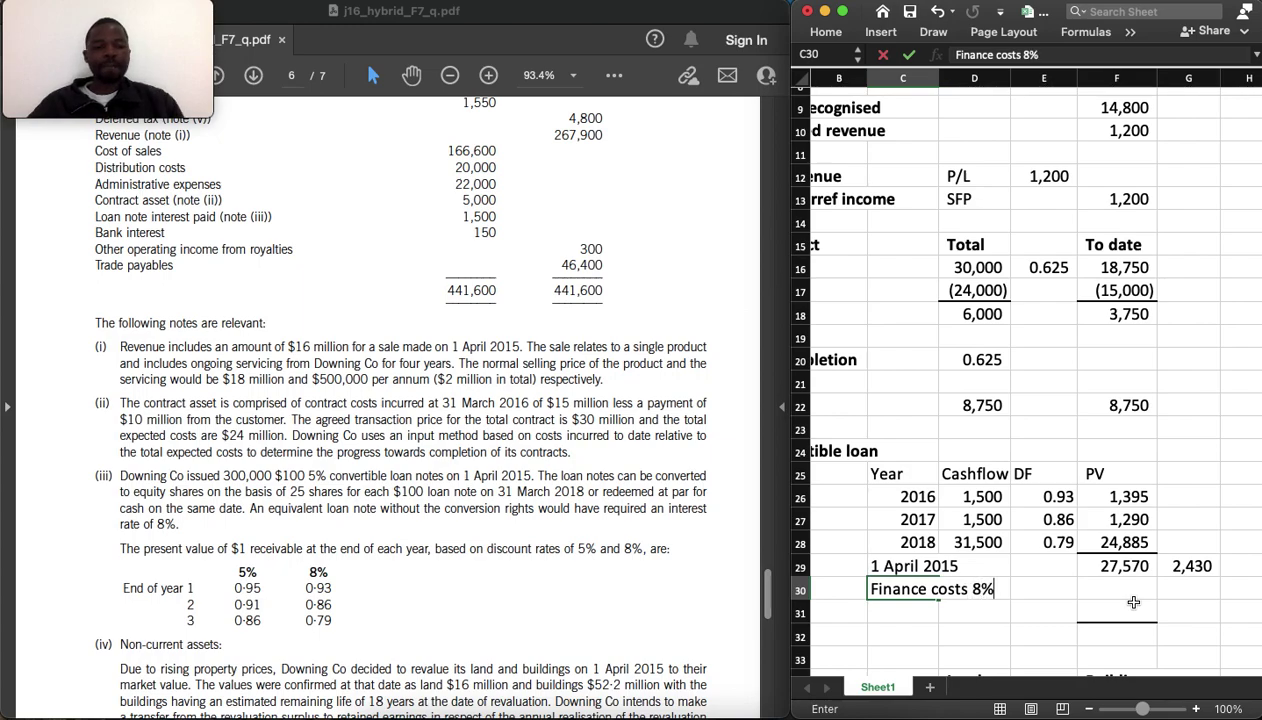
key("Tab")
key("Tab")
key("Tab")
type("=")
key("Up")
type("*8")
type("%")
key("Return")
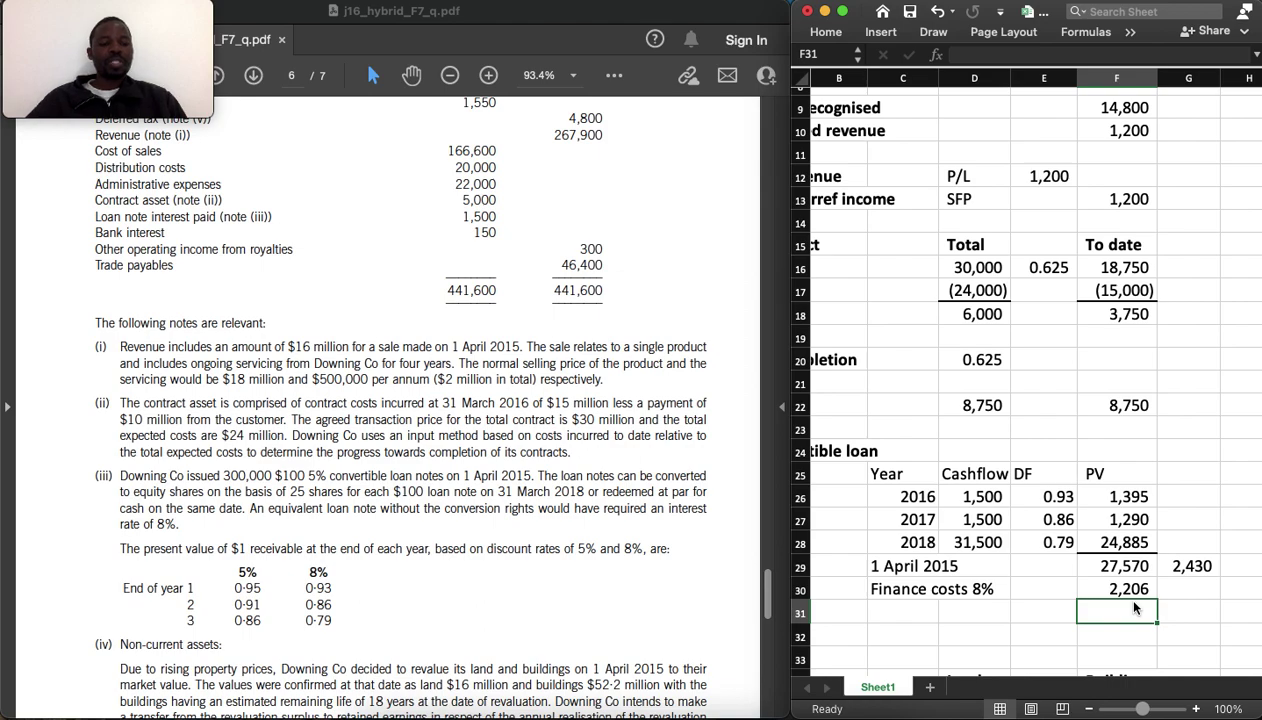
Add the next row label 'Interest payment 5%'
key("Down")
left_click(1133, 607)
key("super+alt+Down")
key("Left")
key("Left")
key("Left")
key("Left")
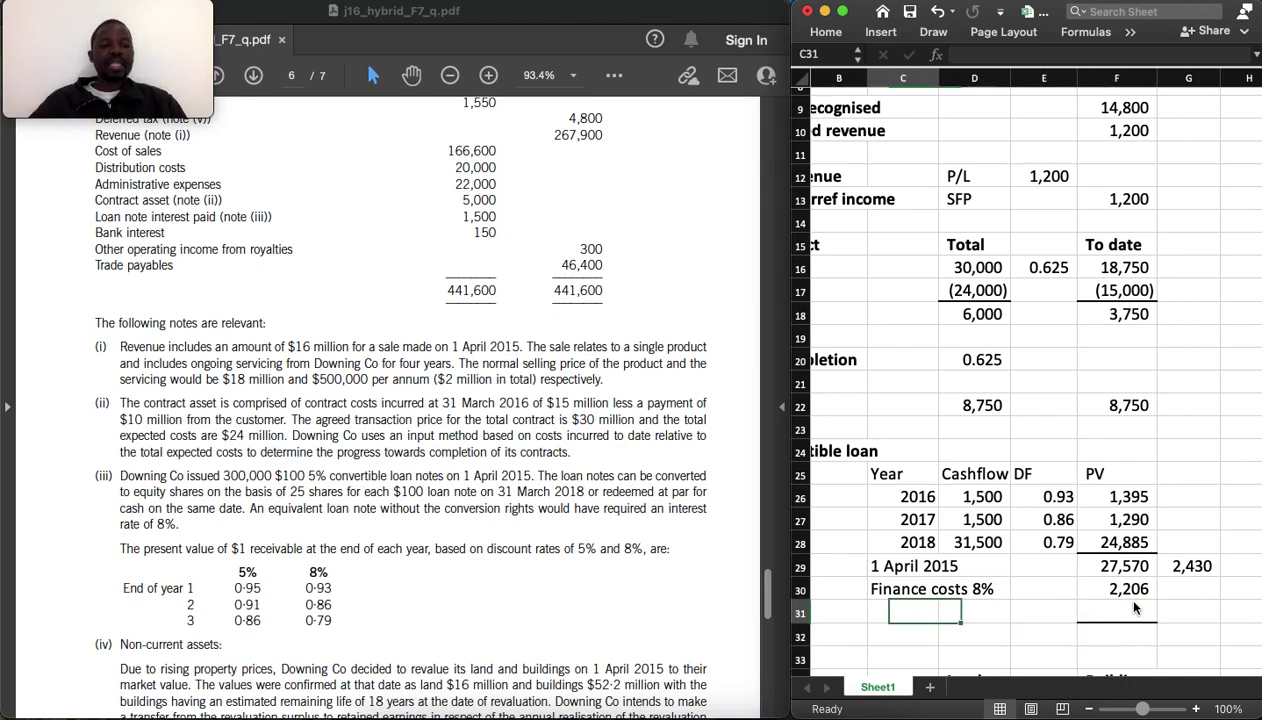
key("Right")
type("I")
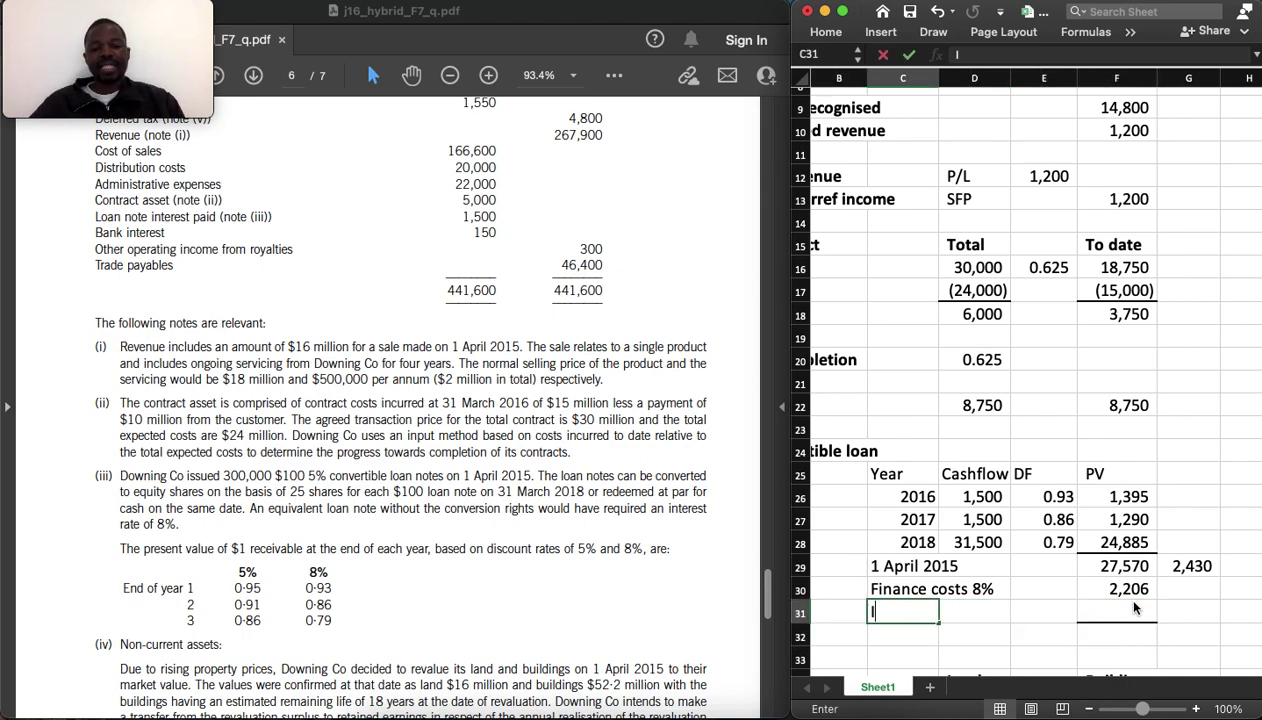
type("nterest ")
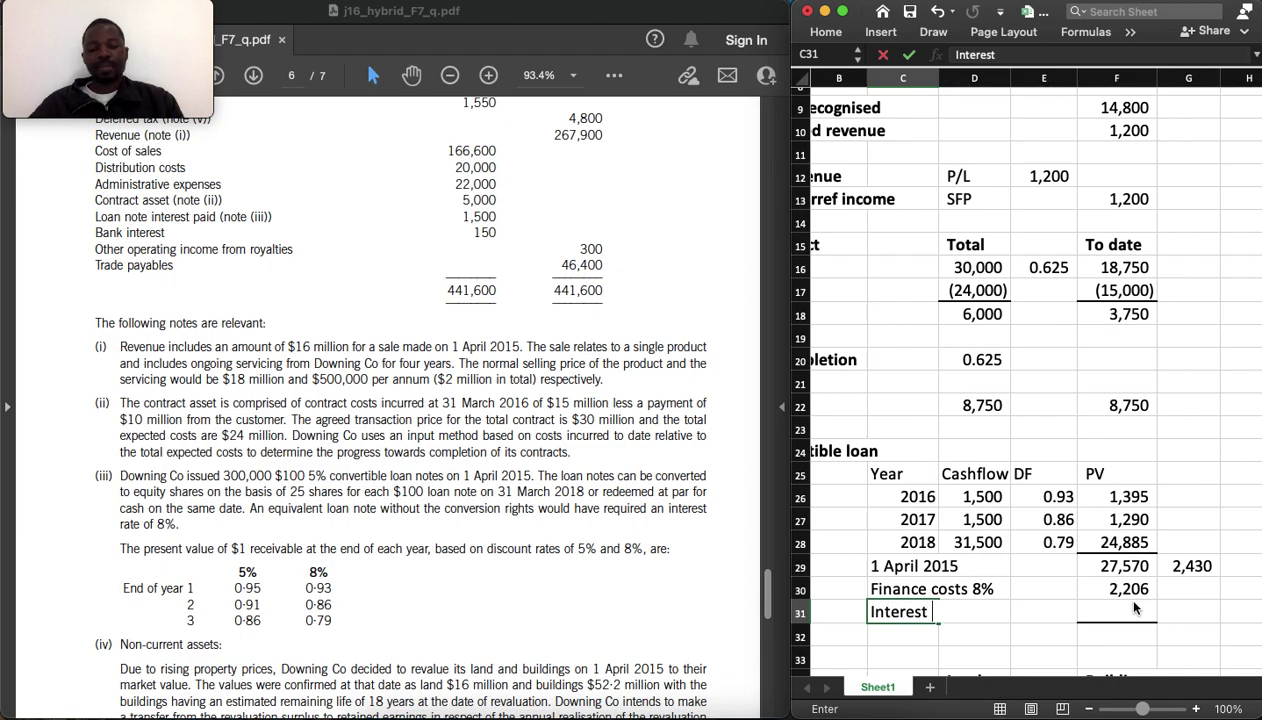
type("payment ")
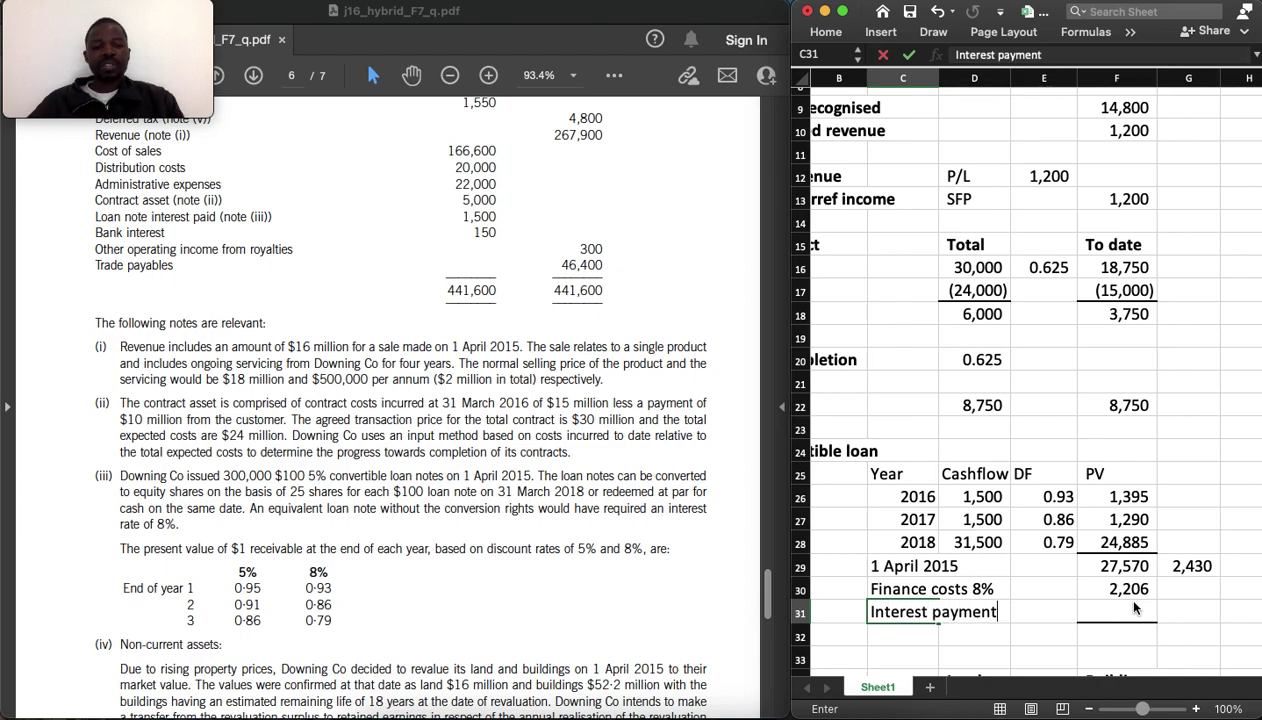
type("5%")
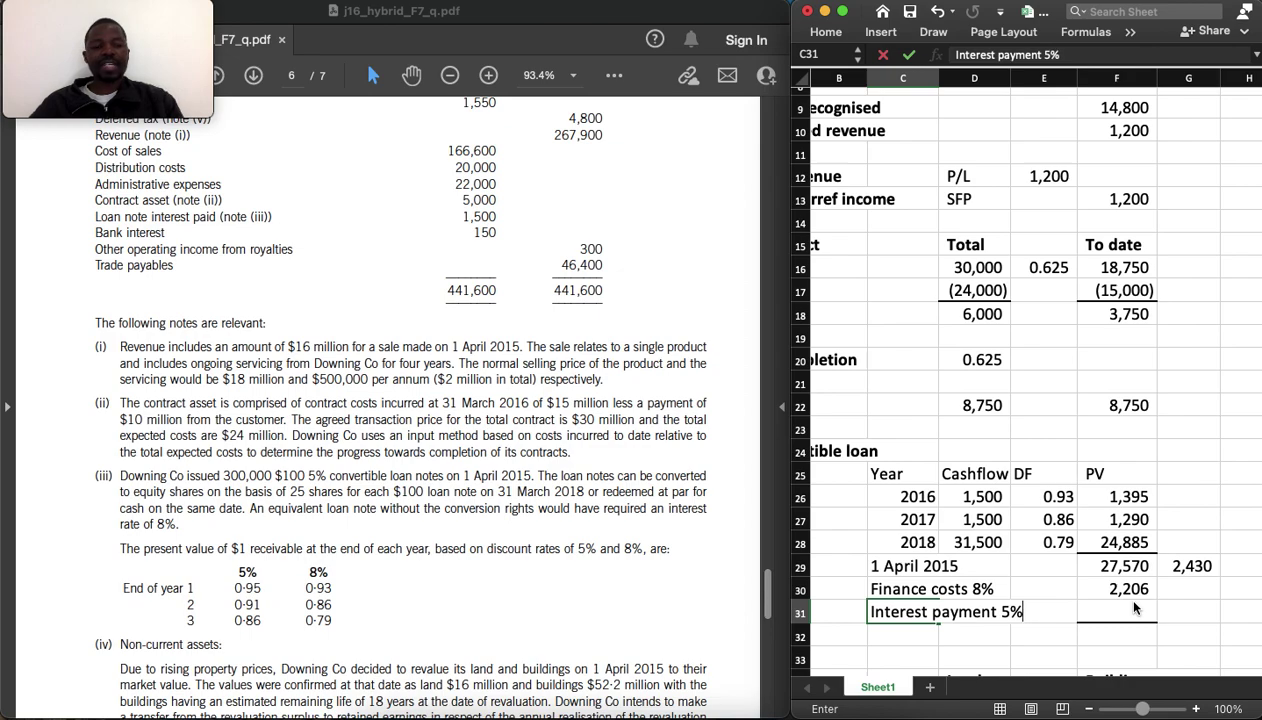
left_click(1134, 604)
Deduct the 1,500 interest payment and sum the closing loan balance of 28,276
type("=-")
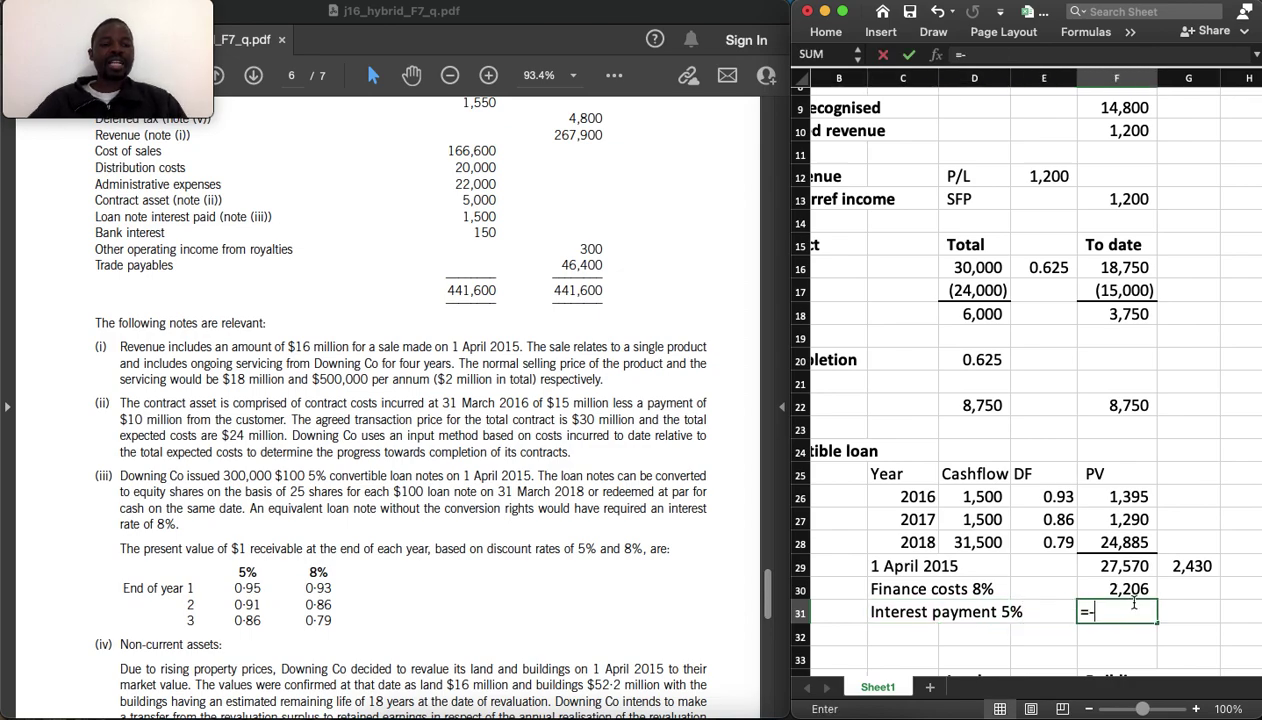
left_click(996, 503)
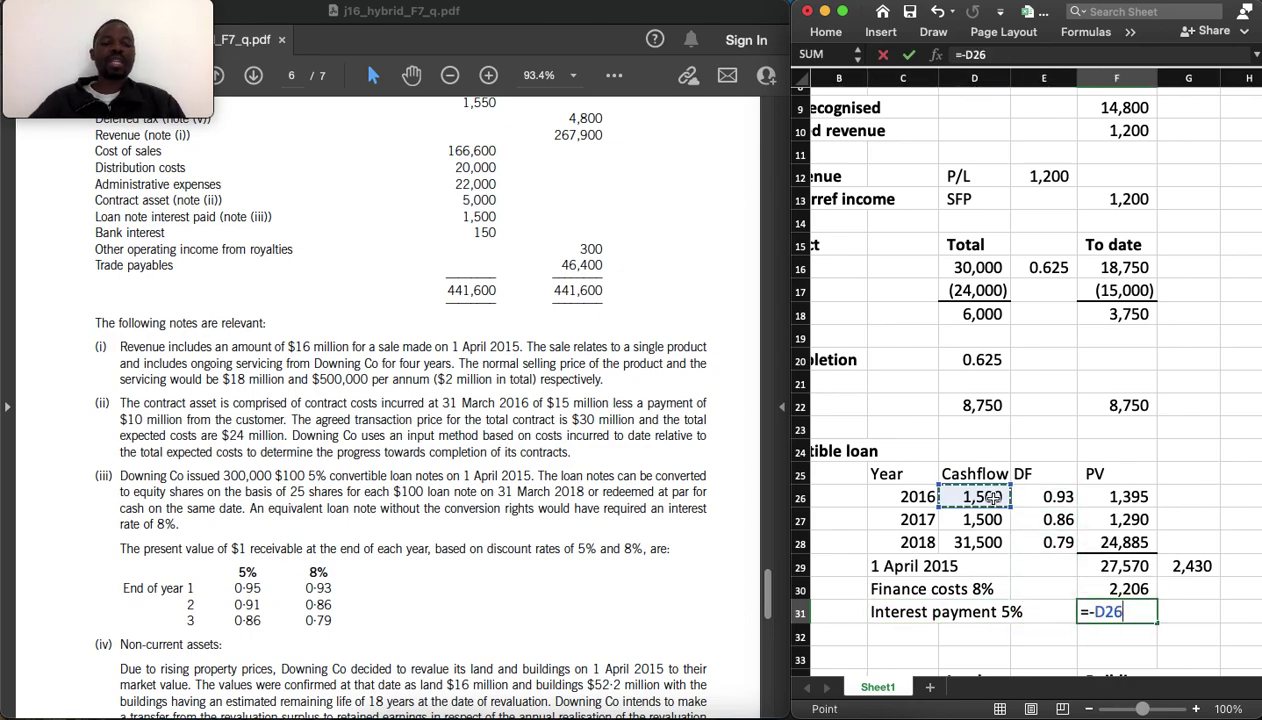
key("Return")
type("=SUM(")
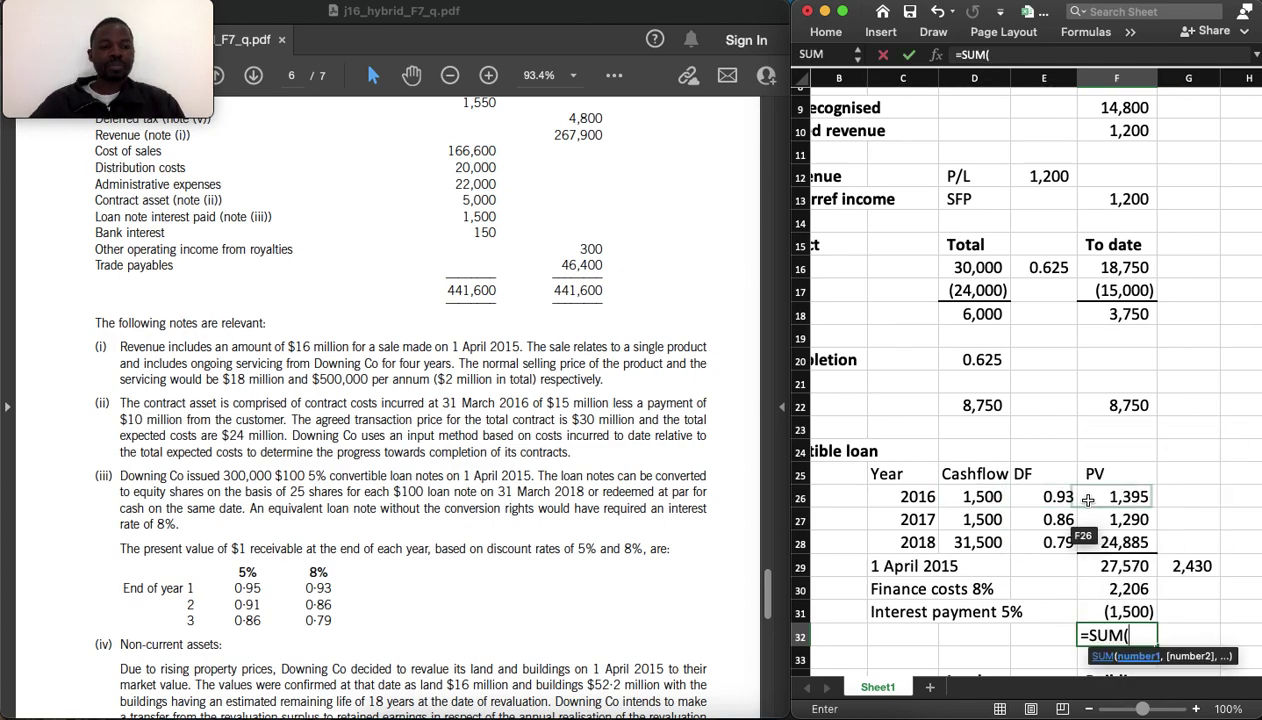
left_click(1110, 570)
key("shift+Down")
key("shift+Down")
key("Return")
Label the closing balance row '31 March 2016', replacing a stray 41
key("Up")
key("Left")
key("Left")
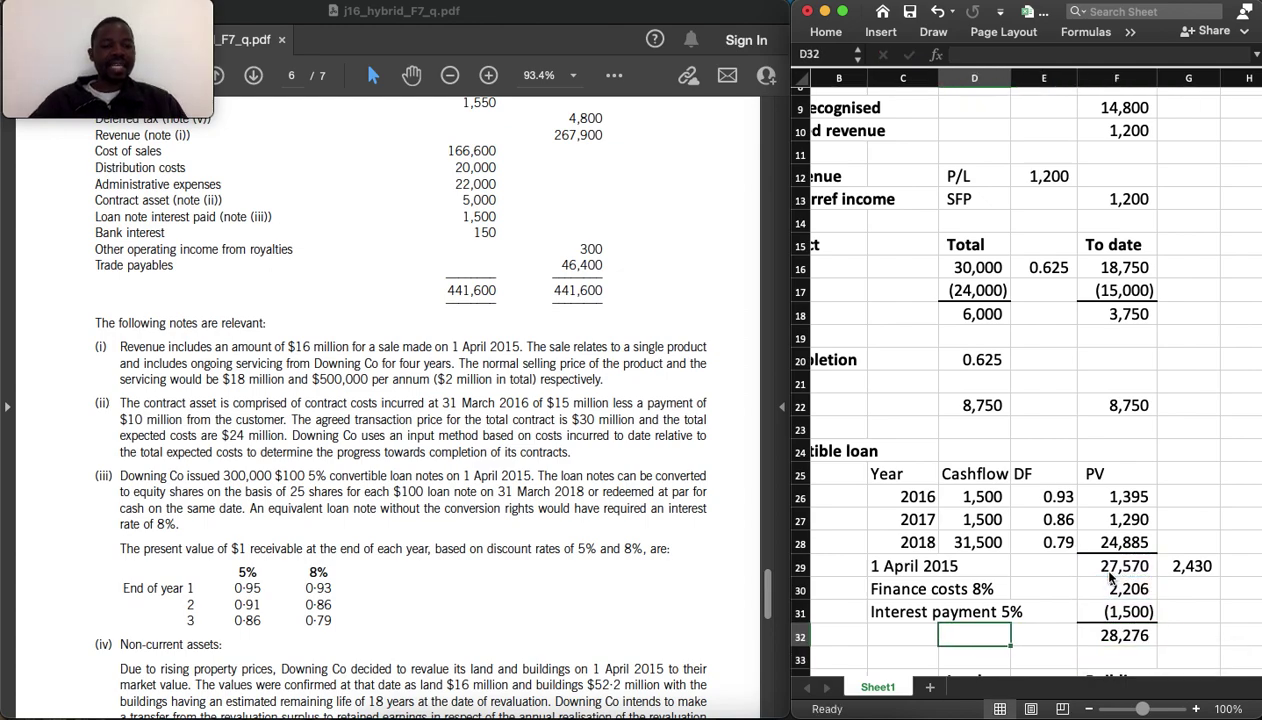
key("Left")
type("41")
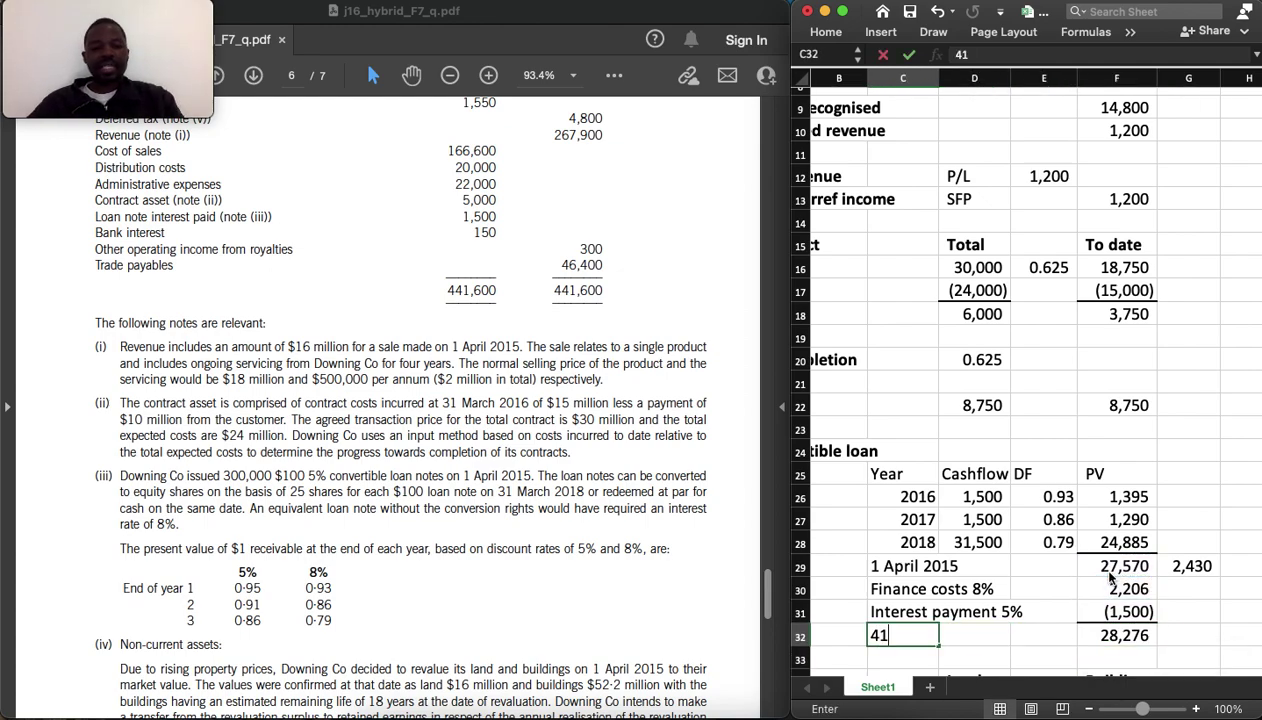
key("BackSpace")
key("BackSpace")
type("'31 Mar")
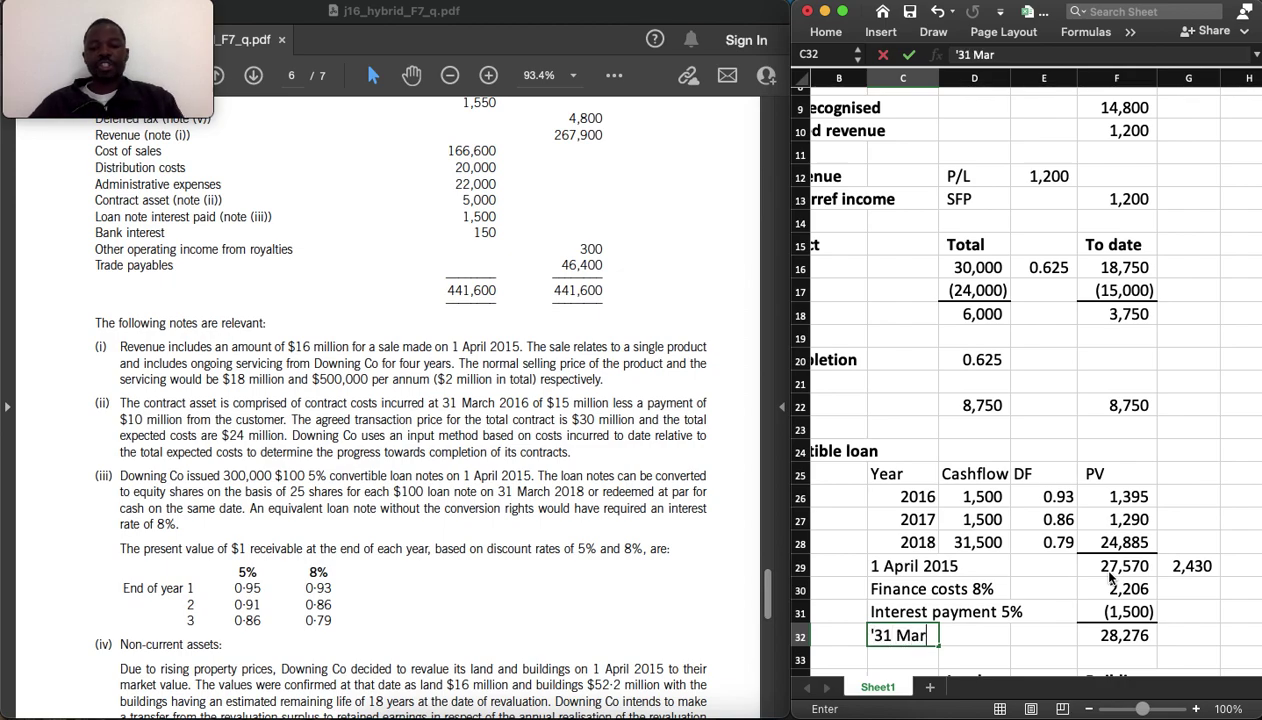
type("ch 2016")
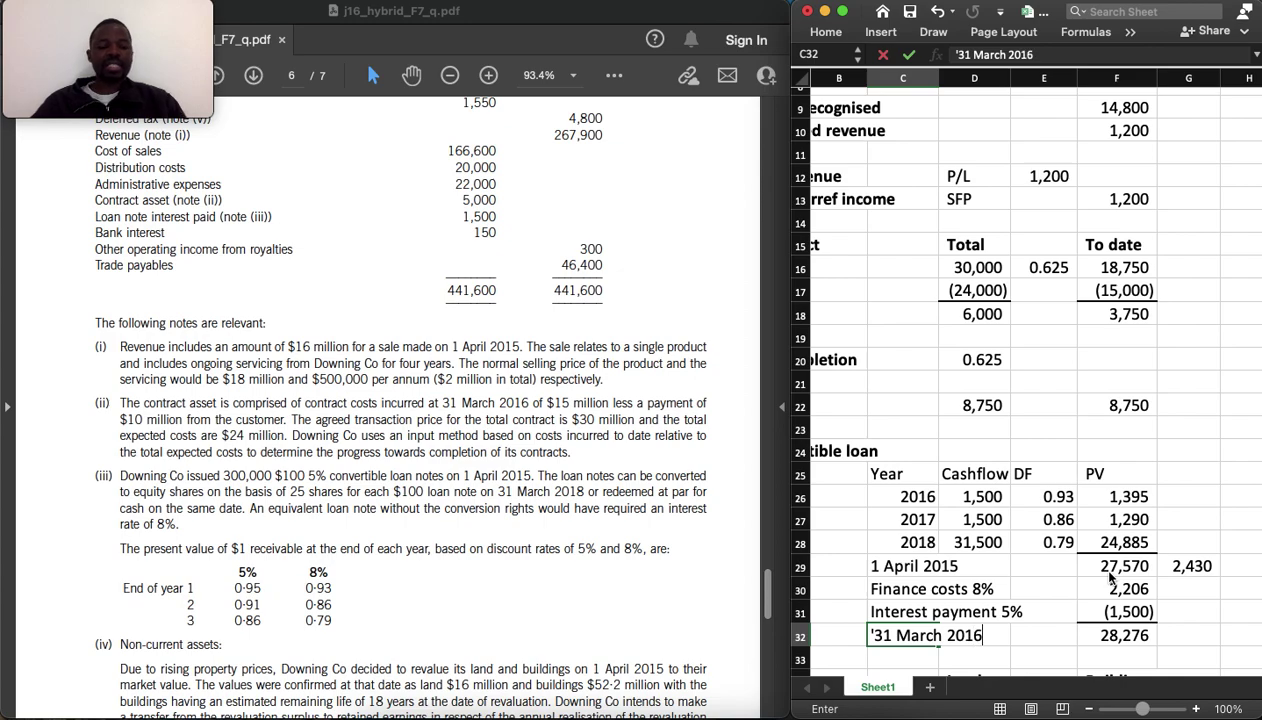
key("Return")
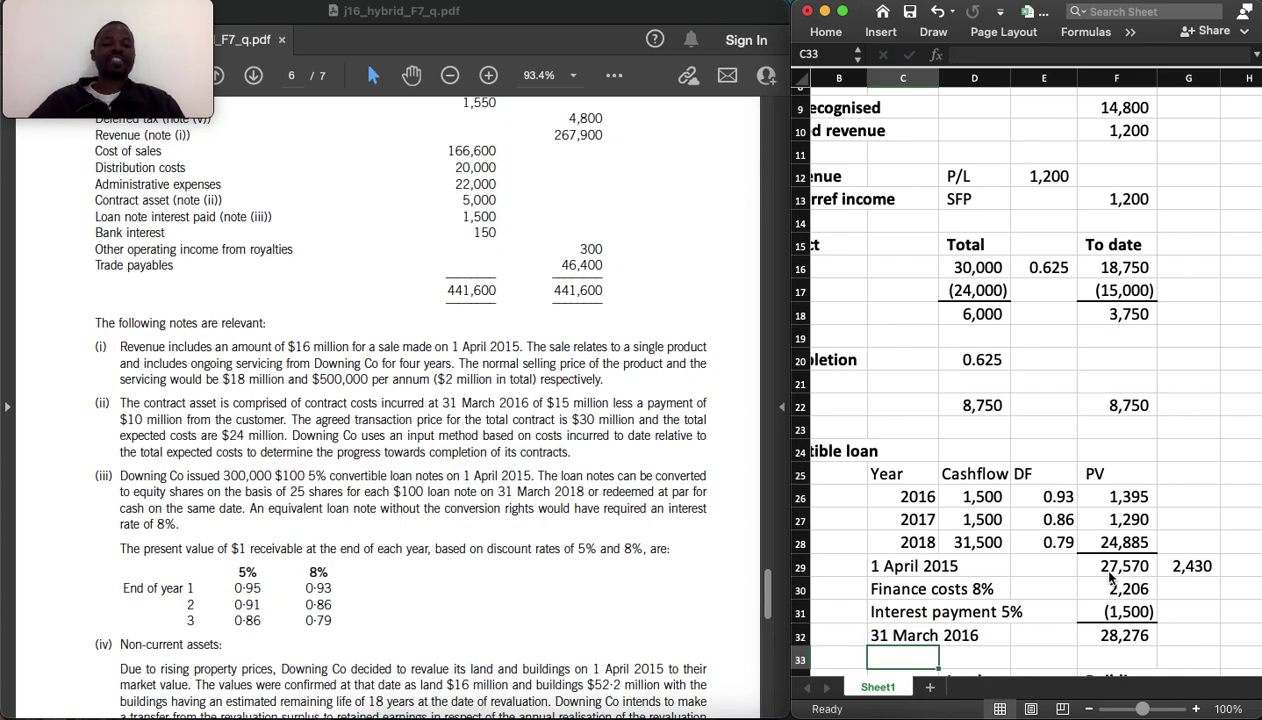
scroll(1109, 578, "down", 3)
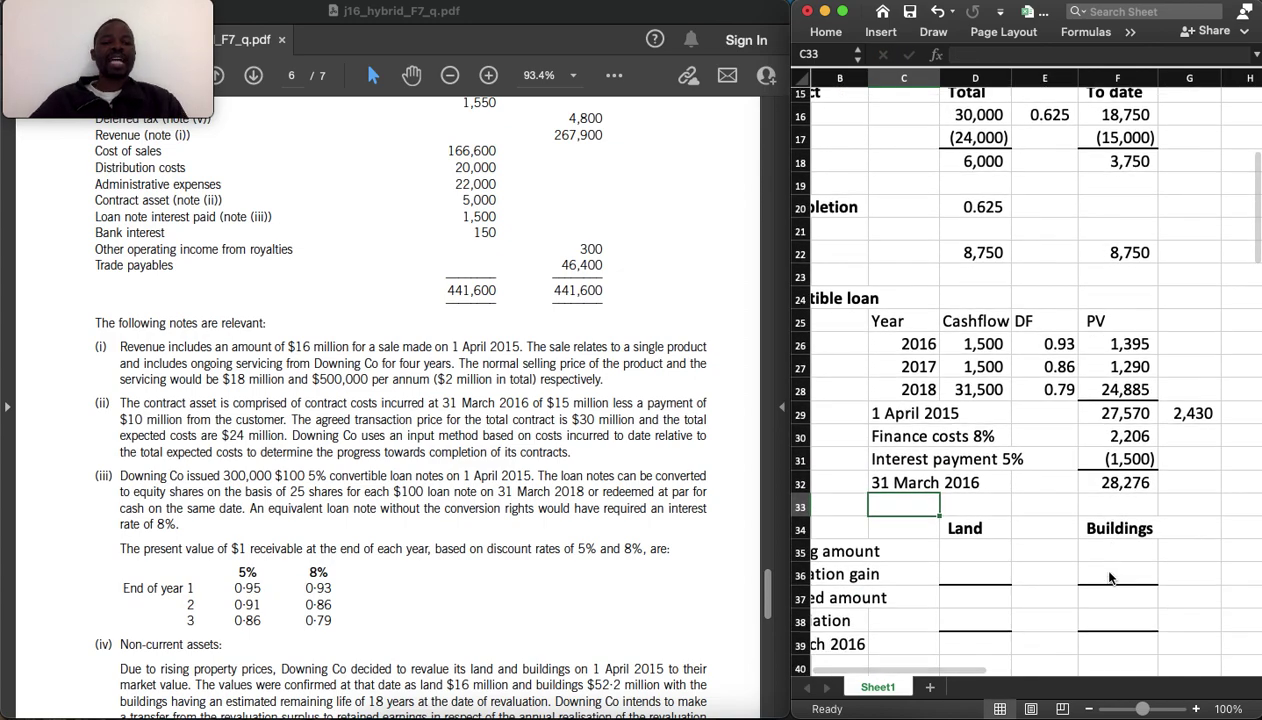
left_click(1125, 484)
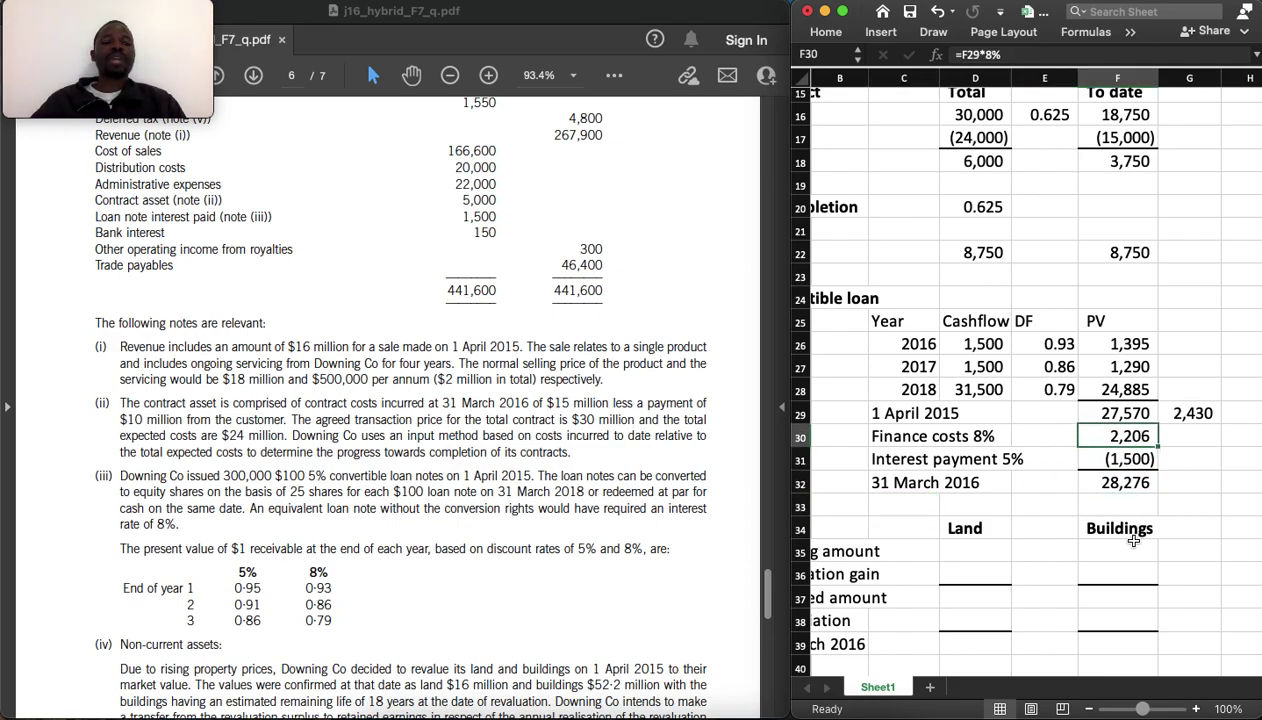
left_click(1187, 413)
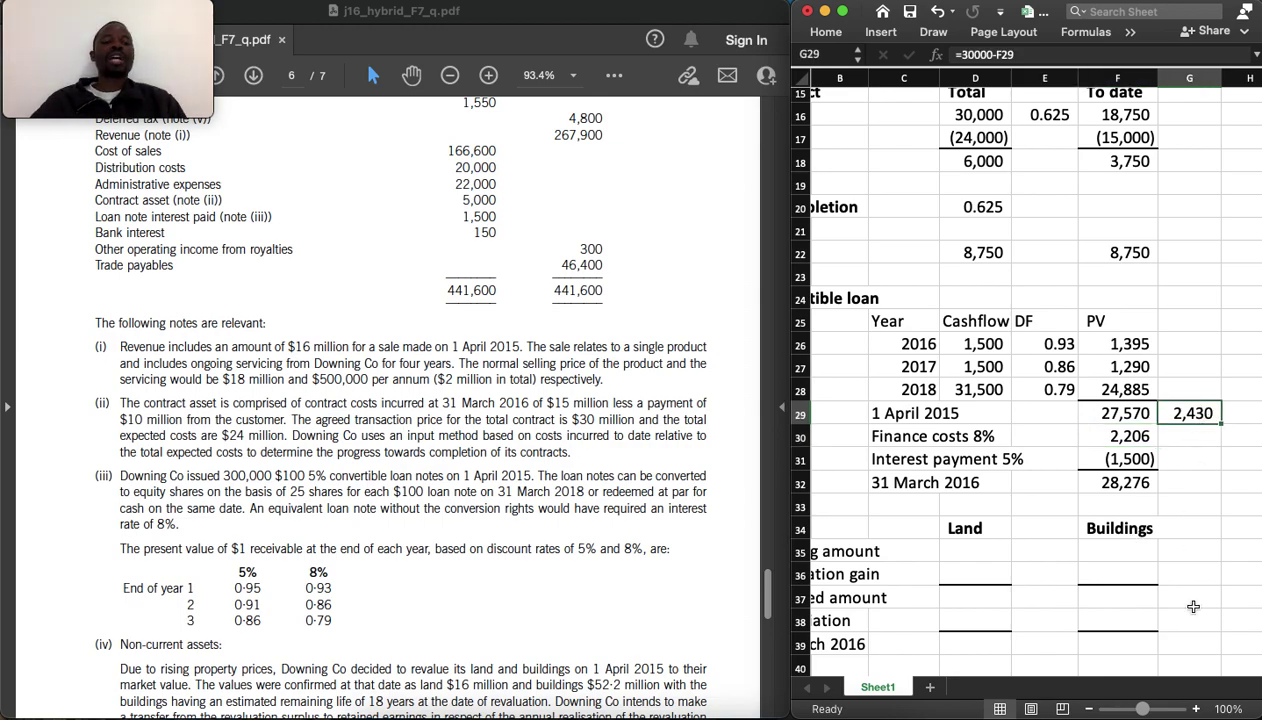
scroll(1193, 606, "left", 2)
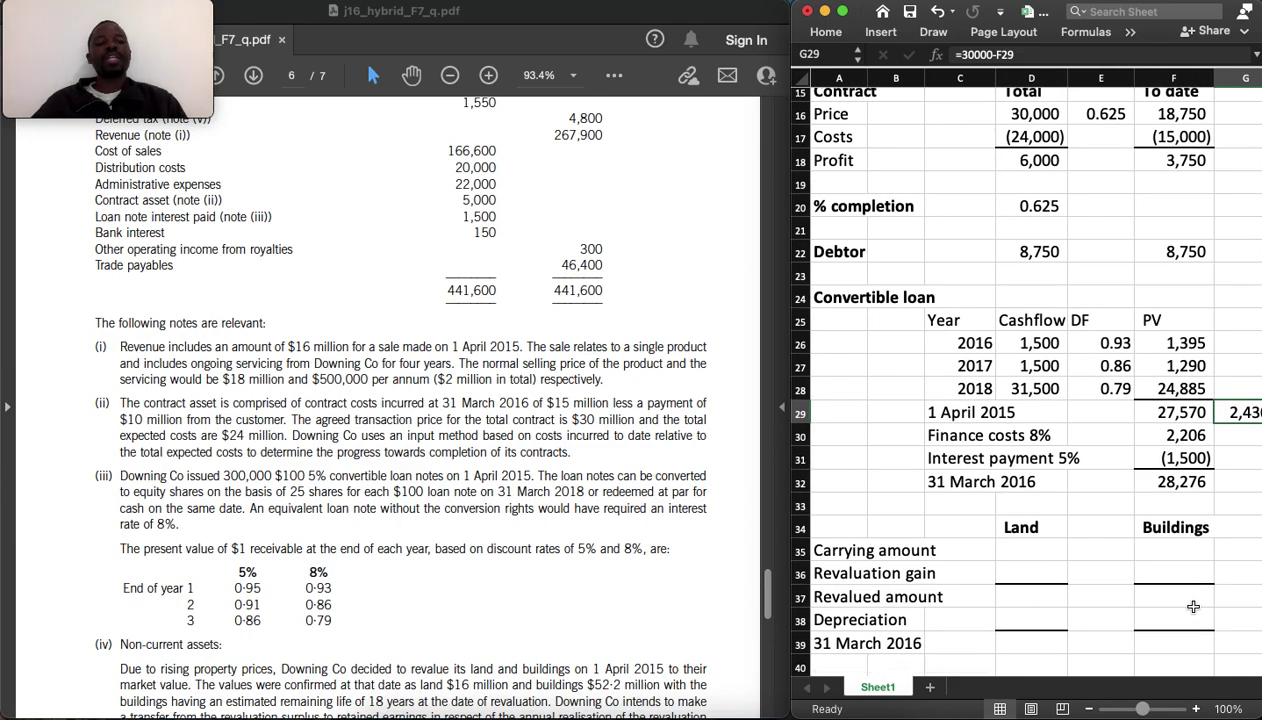
right_click(1193, 606)
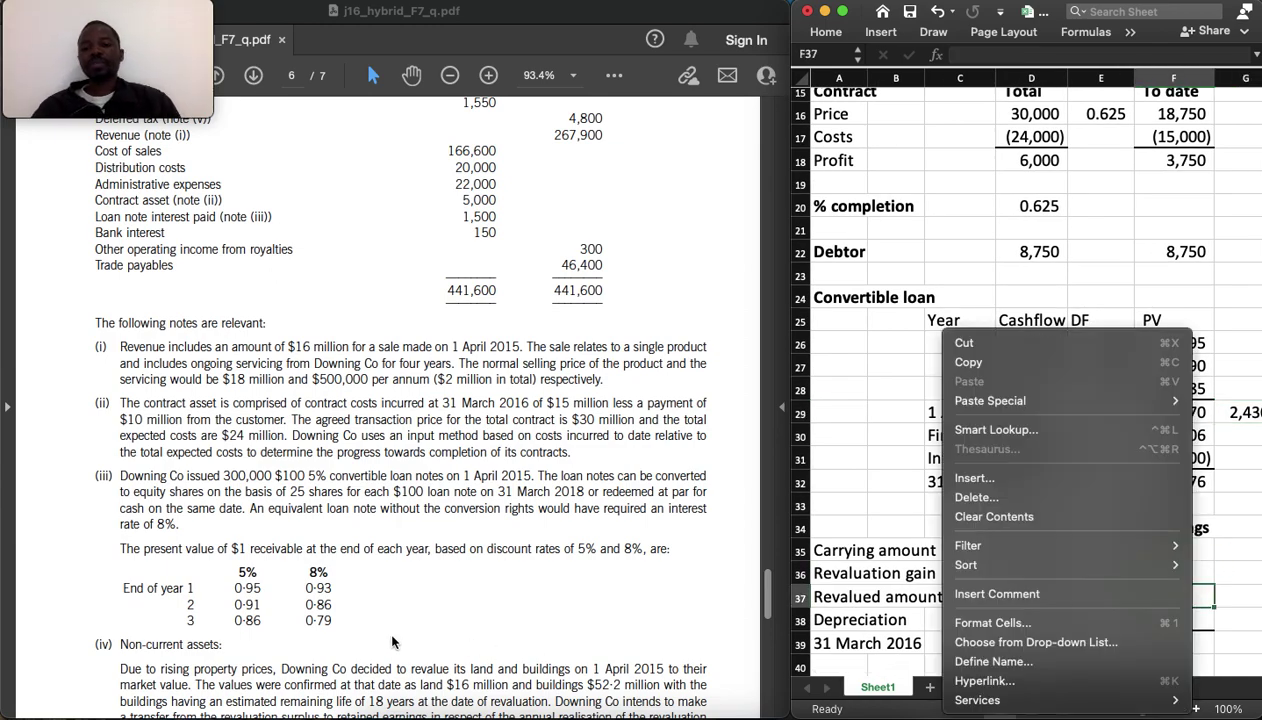
left_click(926, 520)
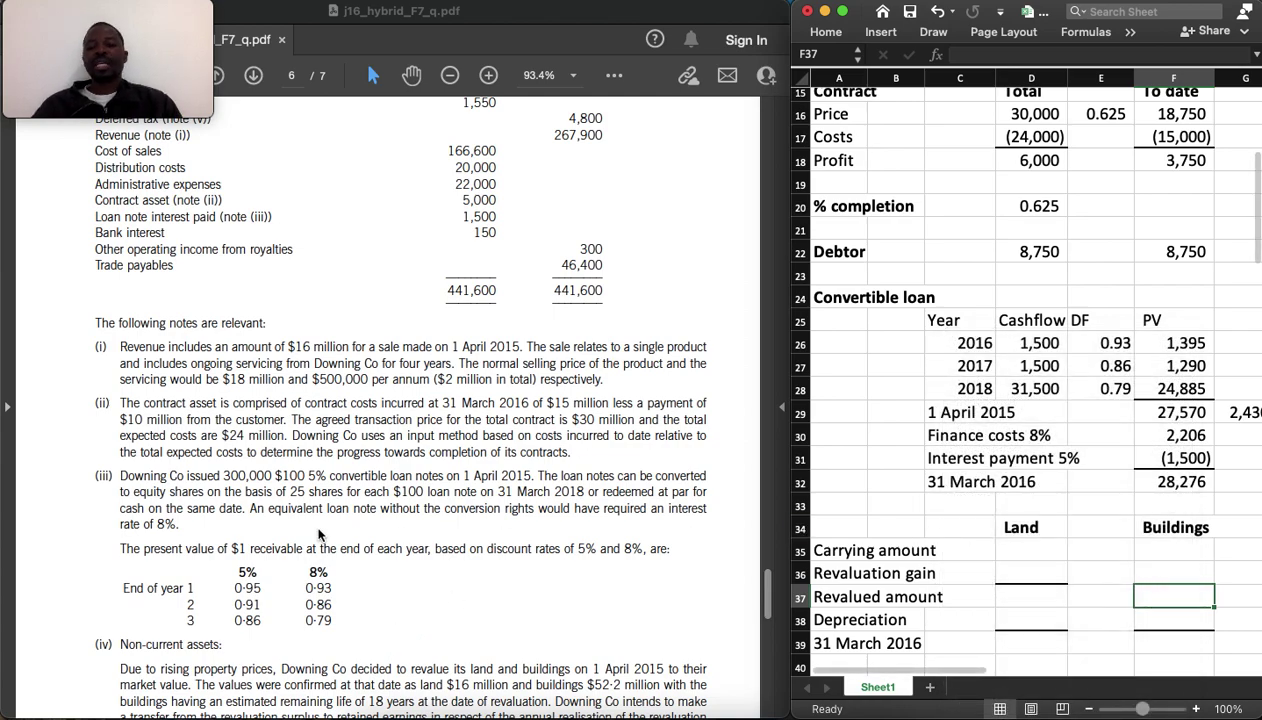
scroll(320, 535, "down", 3)
scroll(320, 535, "down", 2)
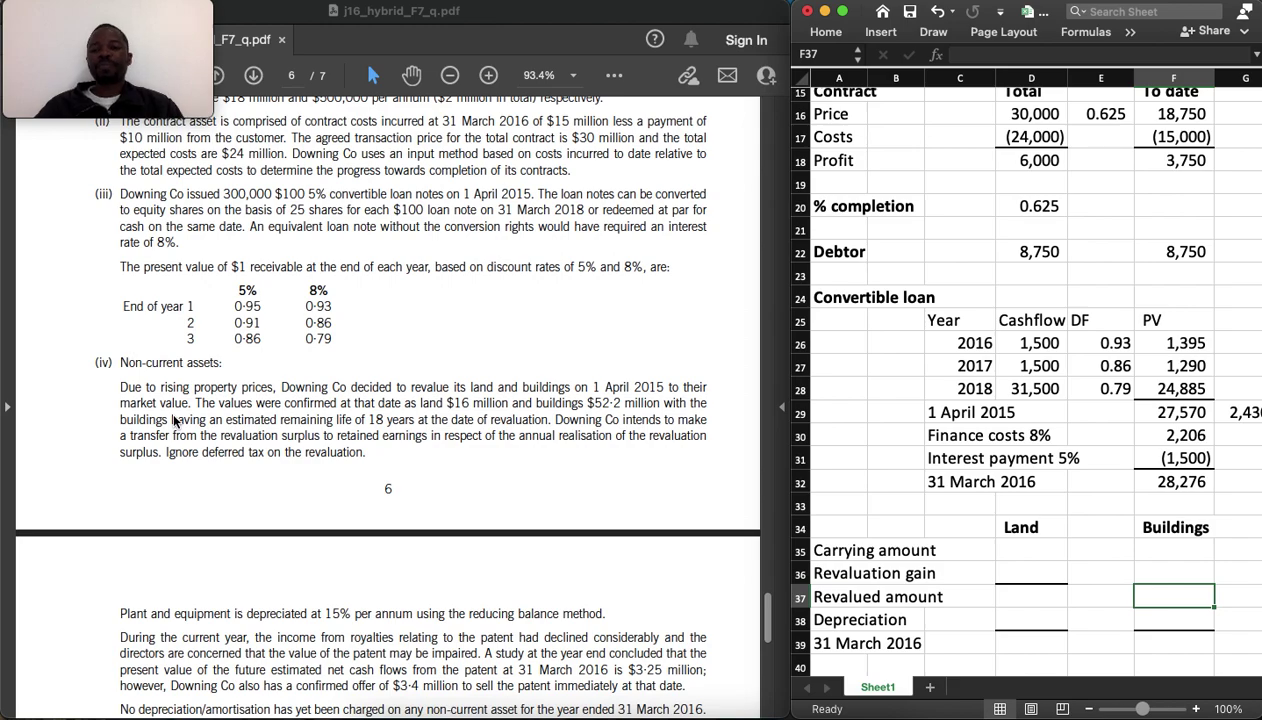
scroll(174, 421, "down", 6)
scroll(174, 421, "up", 3)
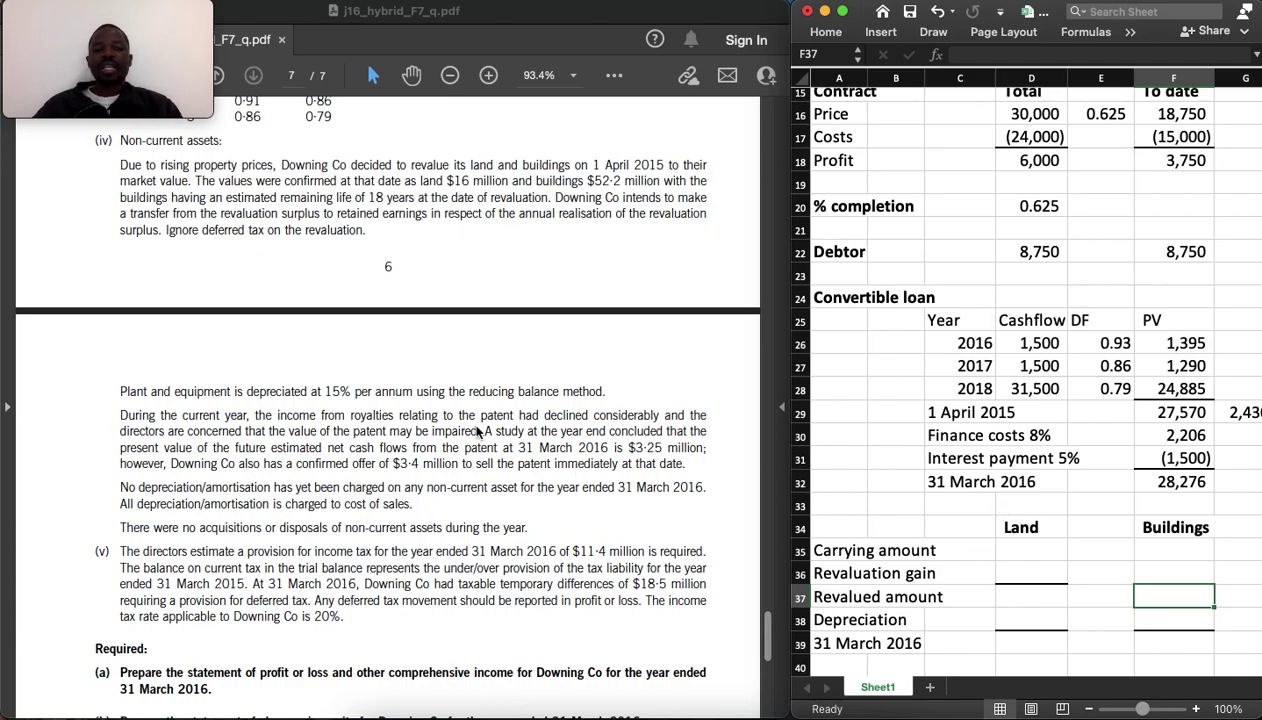
scroll(475, 430, "up", 5)
scroll(476, 432, "up", 11)
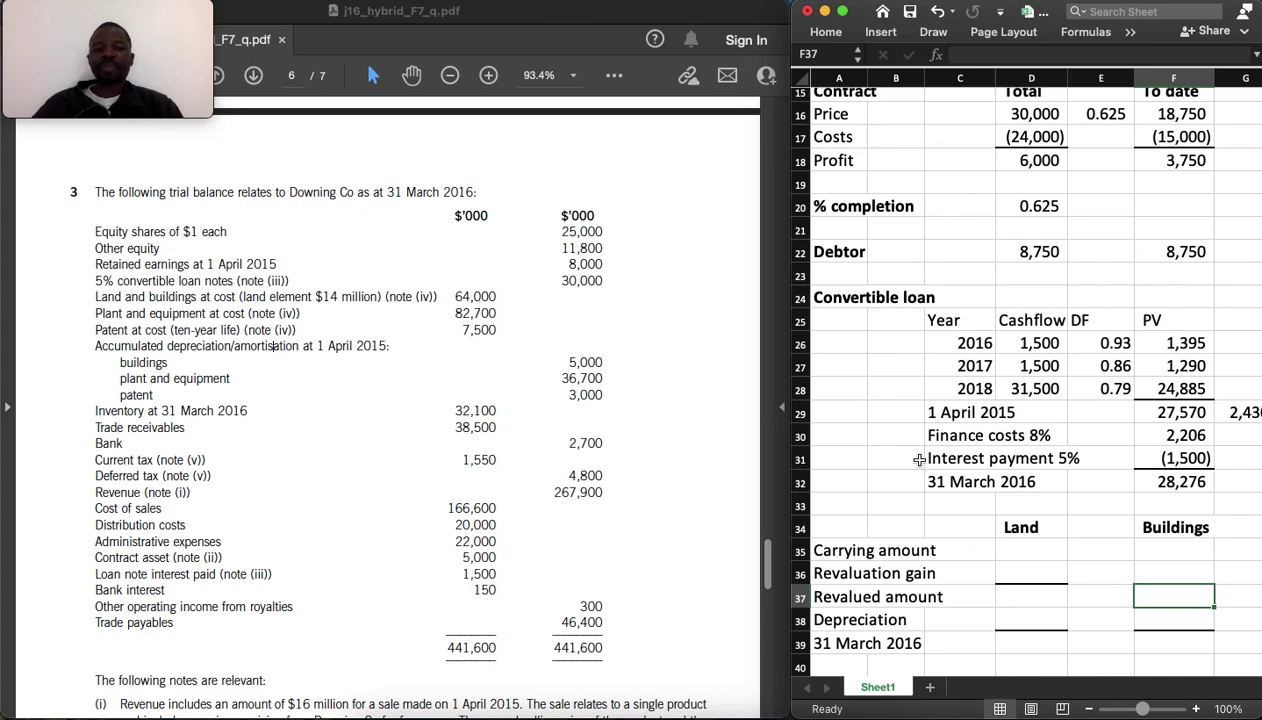
left_click(1031, 549)
type("14000")
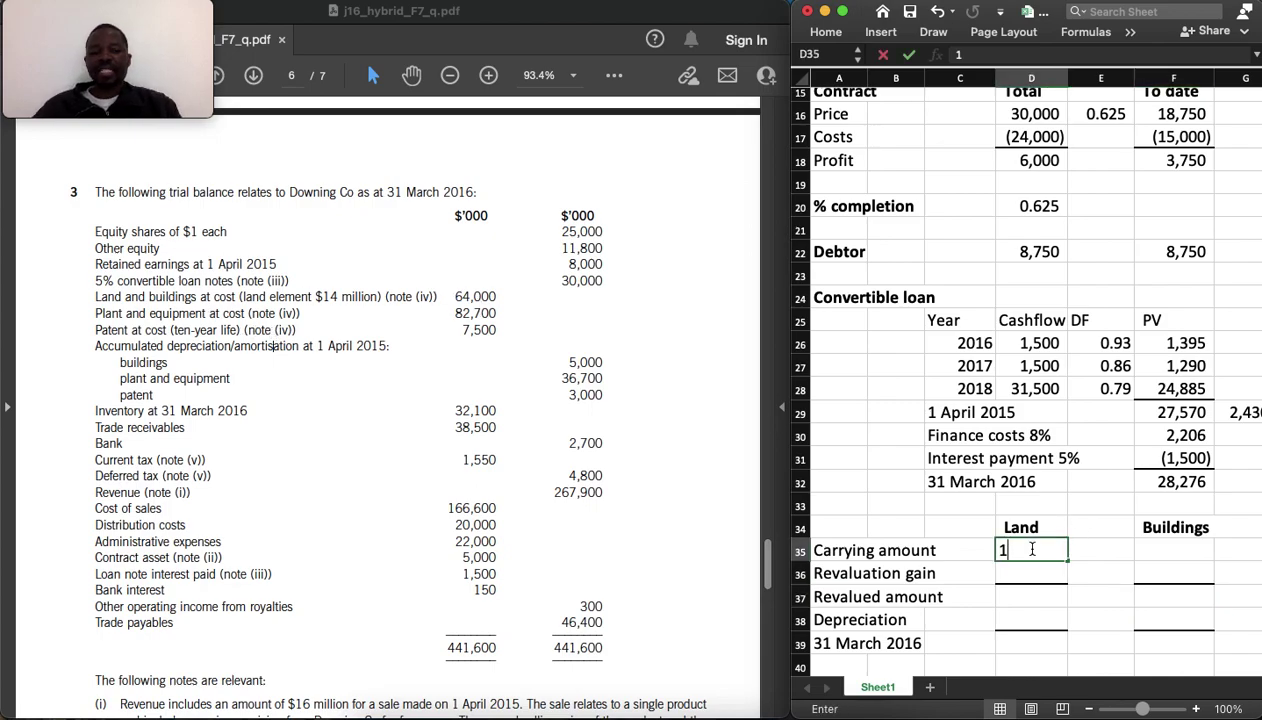
key("Tab")
key("Tab")
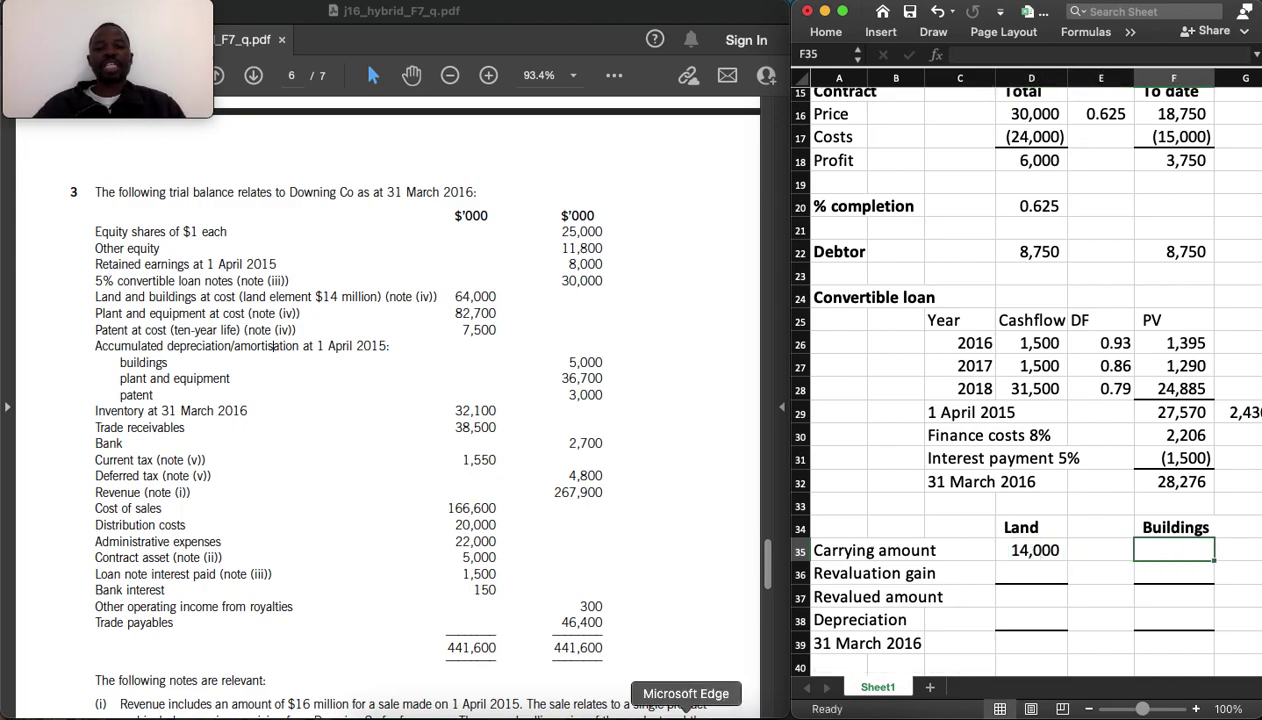
type("=")
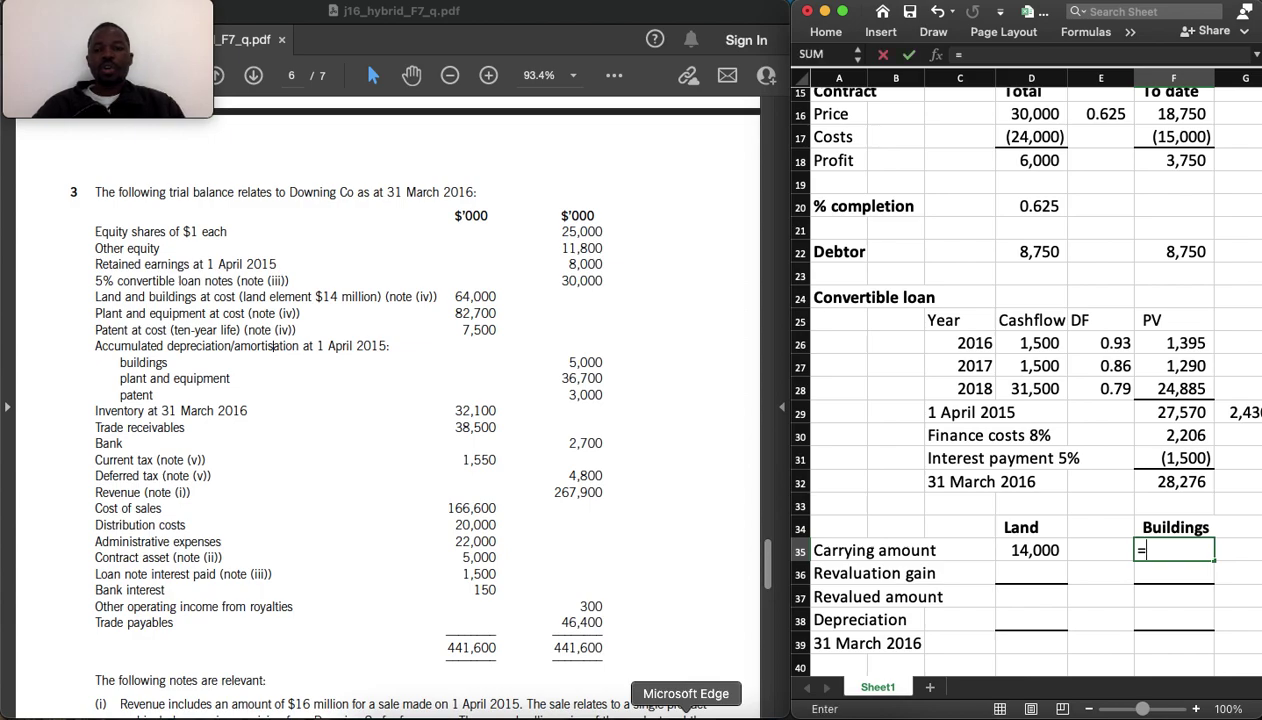
type("64000")
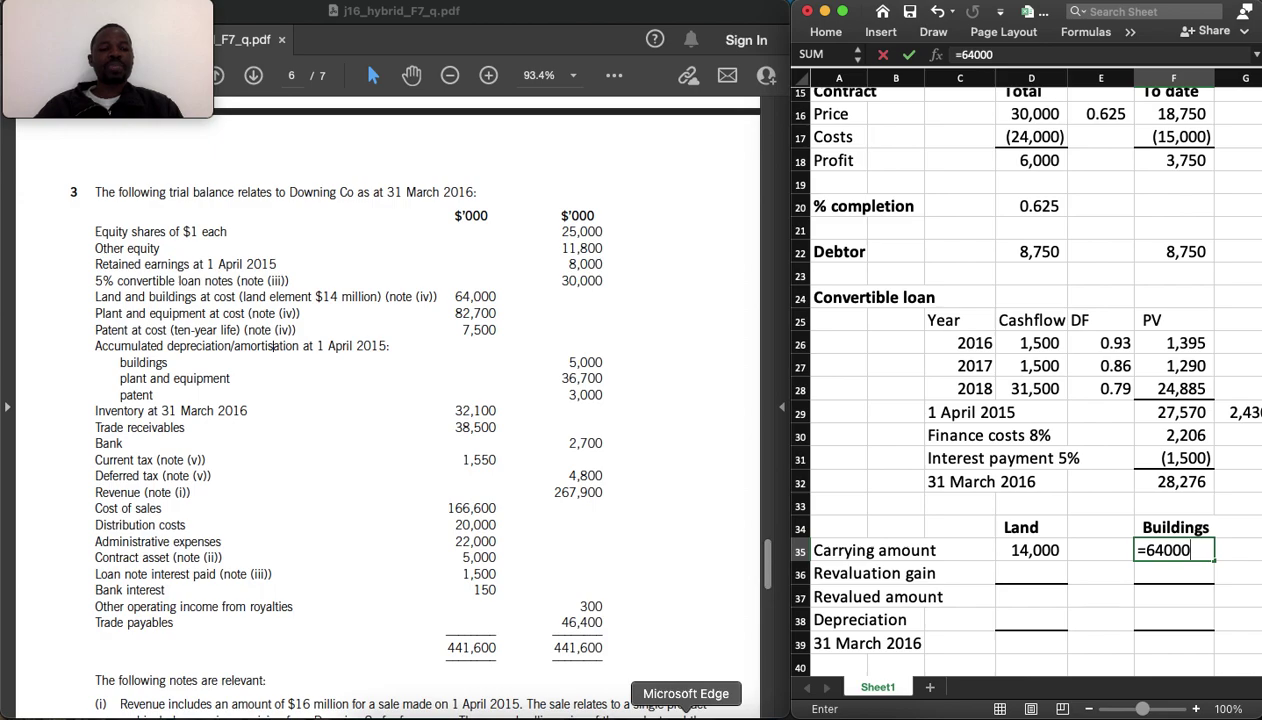
type("-14000")
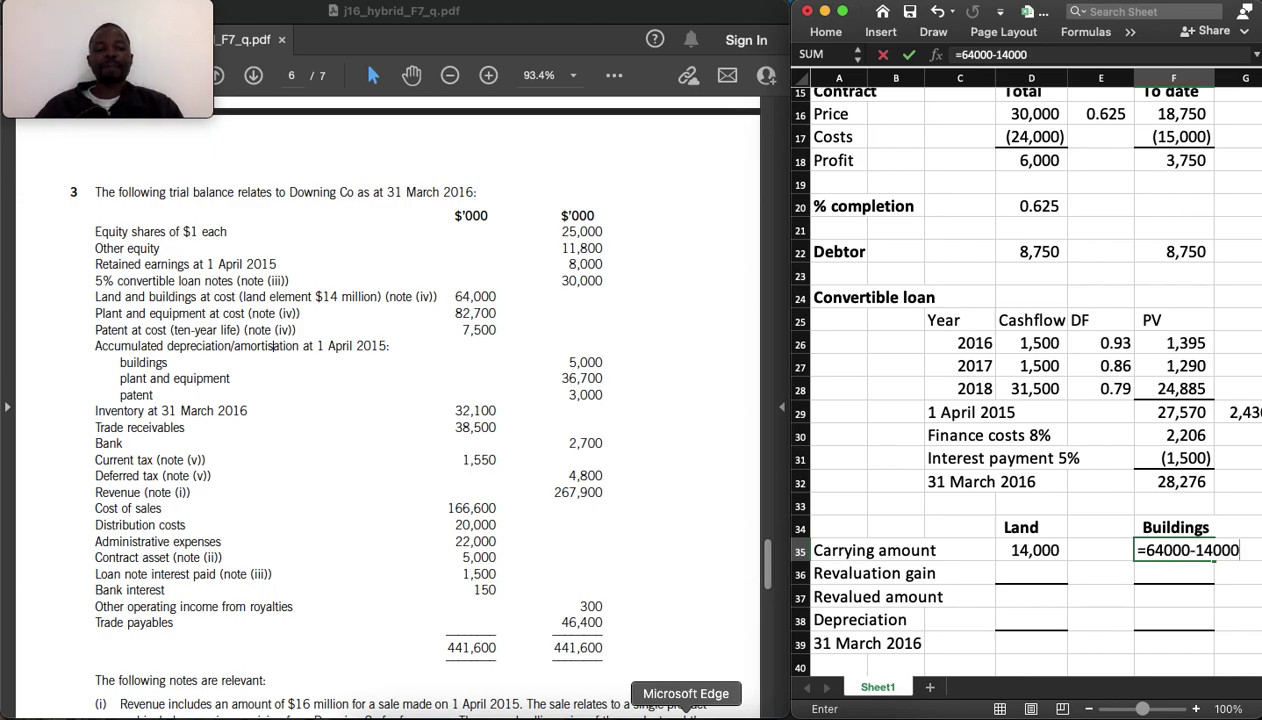
type("-")
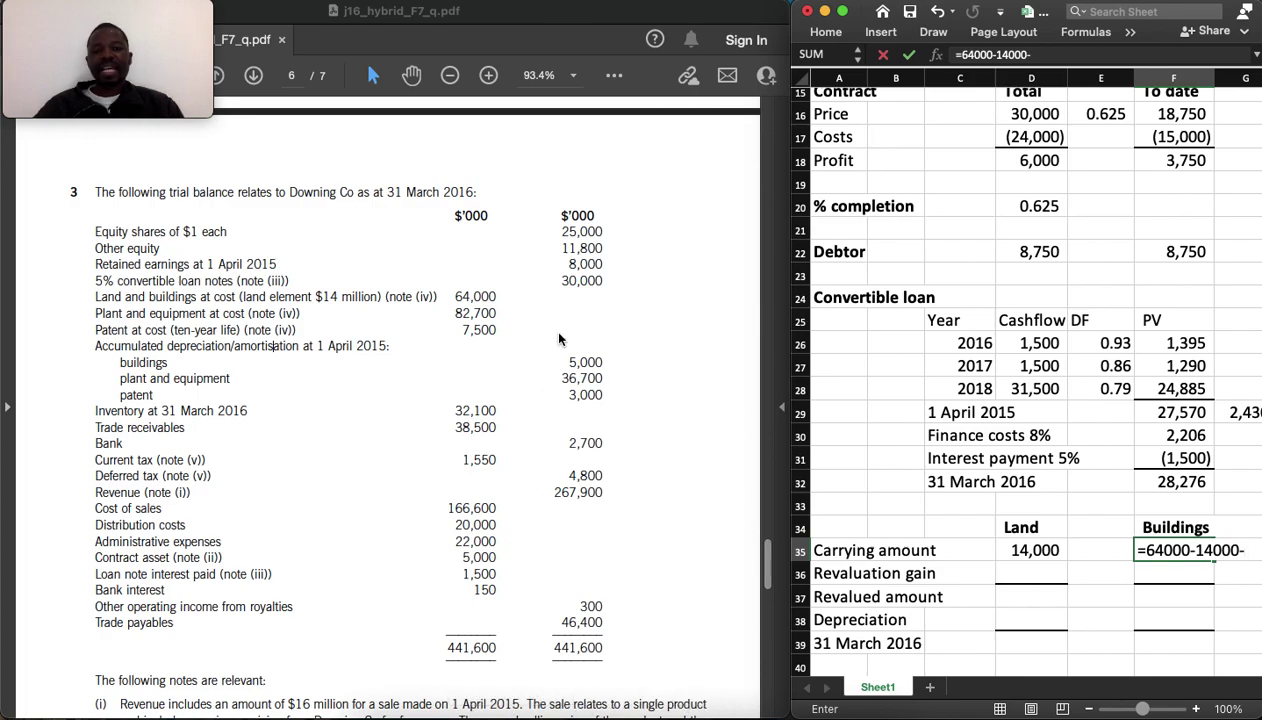
type("5000")
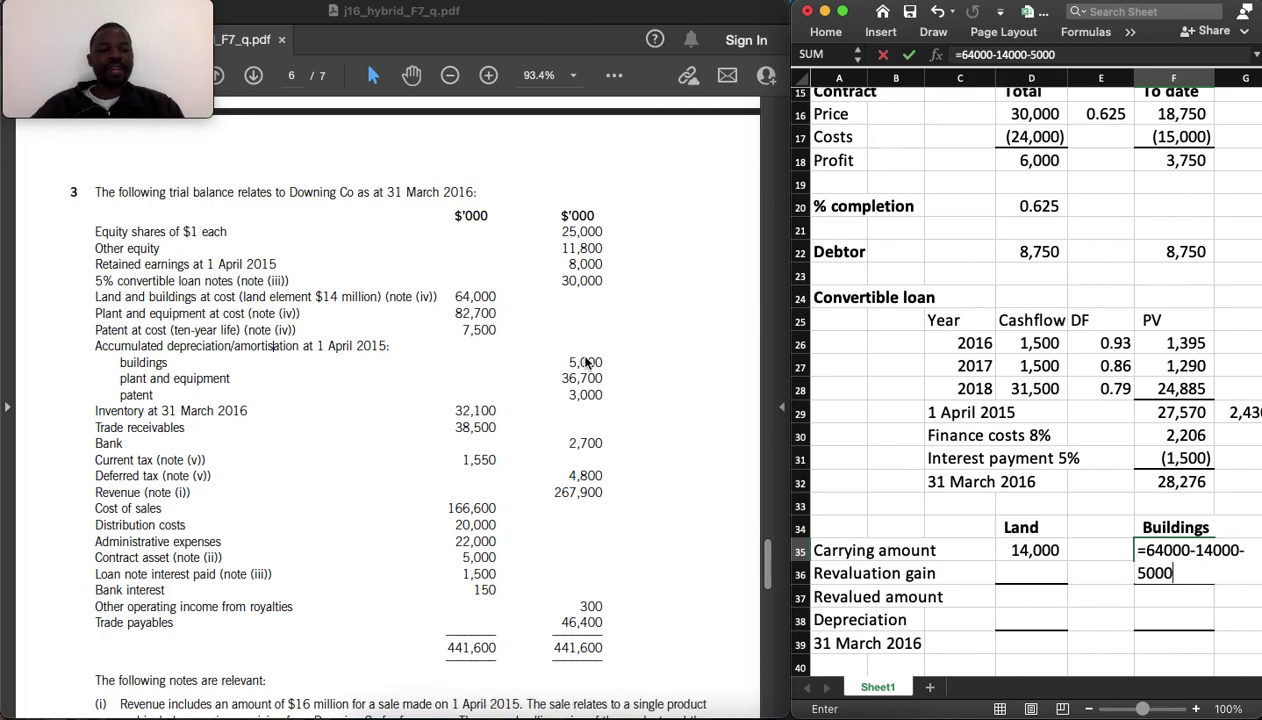
key("Return")
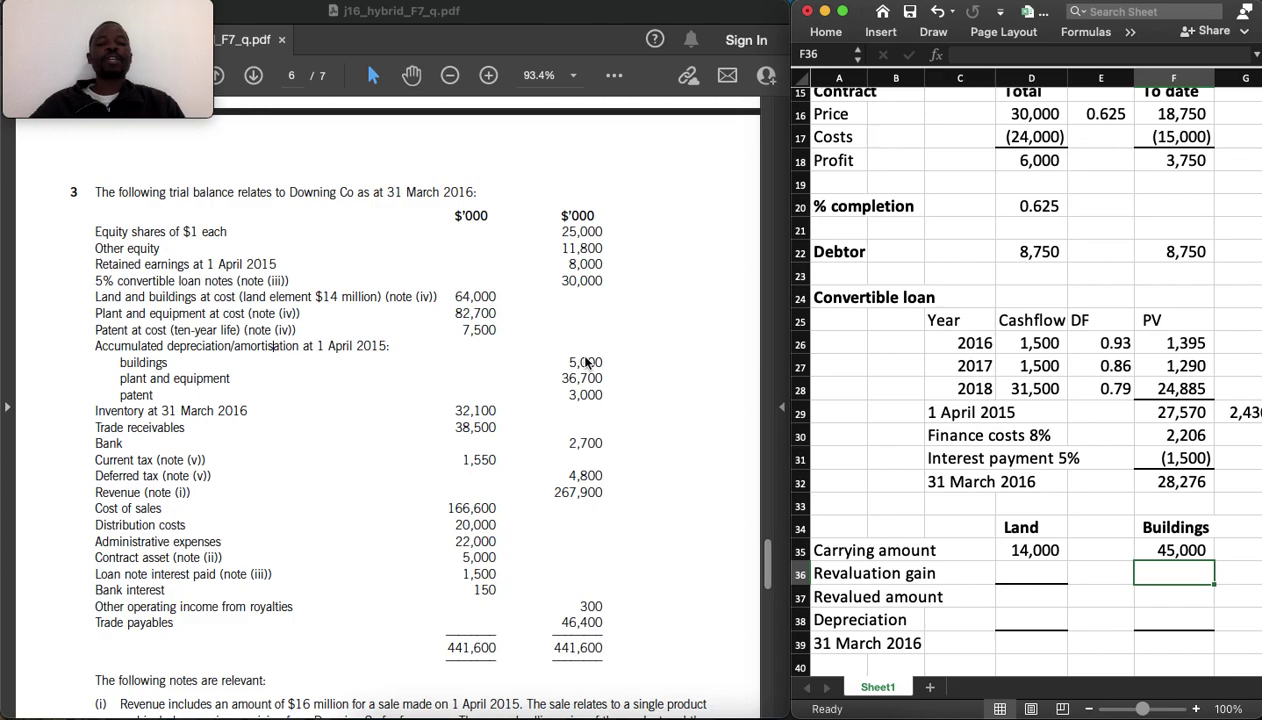
key("Down")
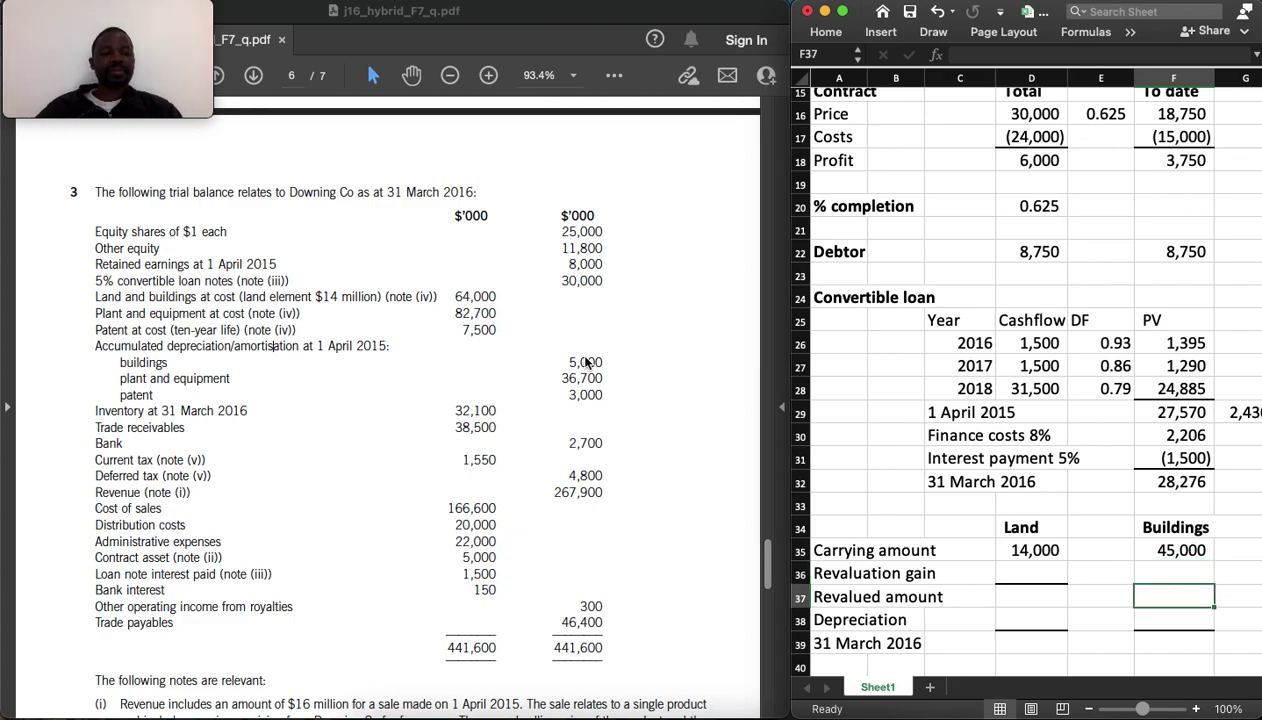
key("Left")
key("Left")
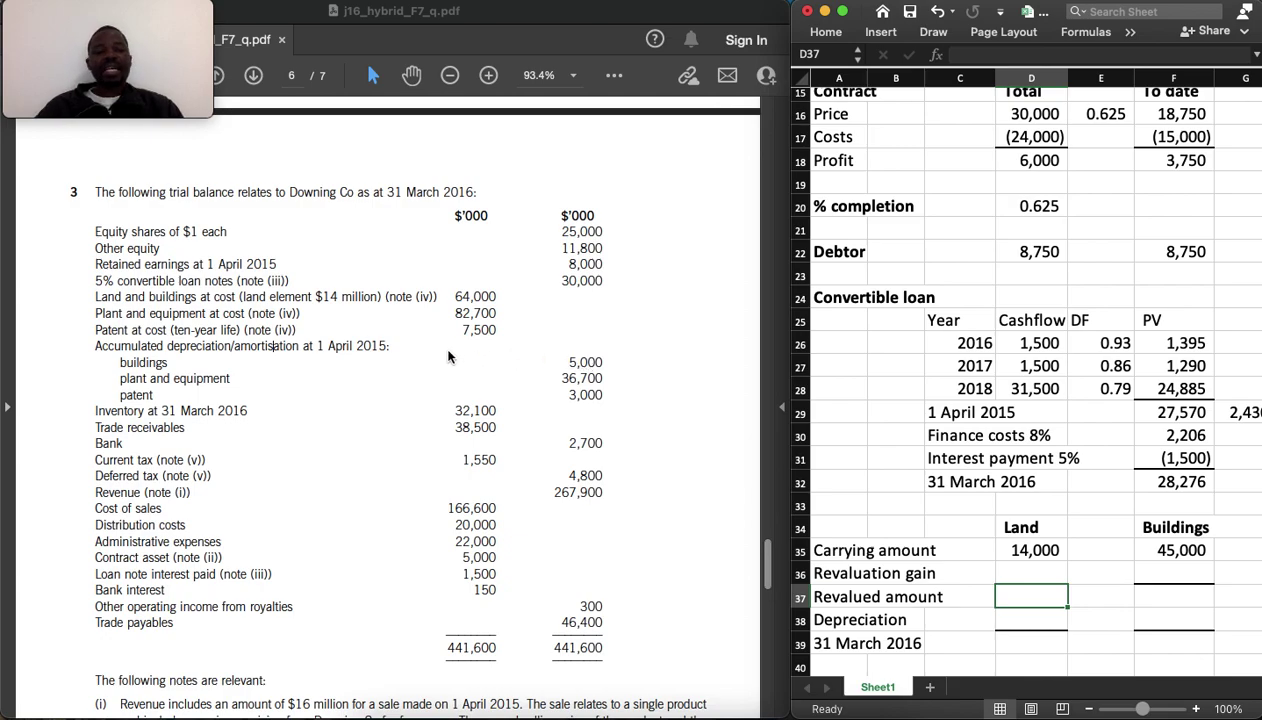
Enter revalued amounts of 16,000 for Land and 52,200 for Buildings
scroll(437, 507, "down", 3)
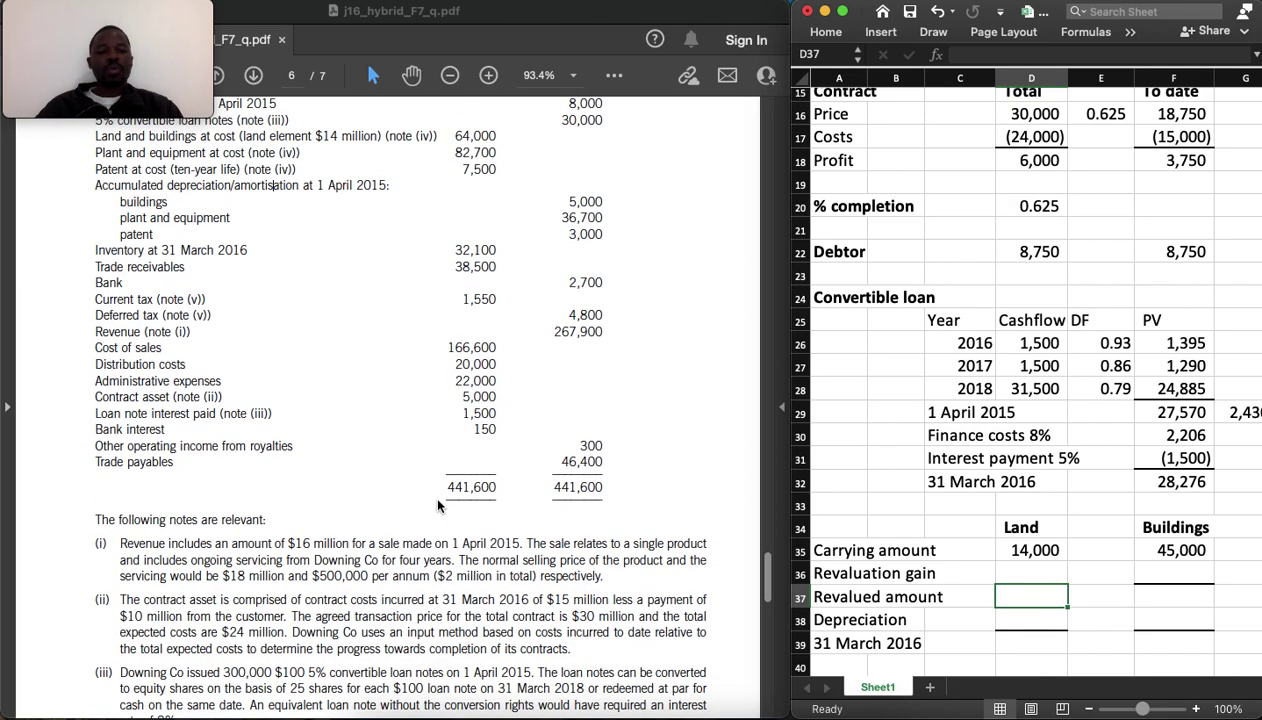
scroll(437, 507, "down", 8)
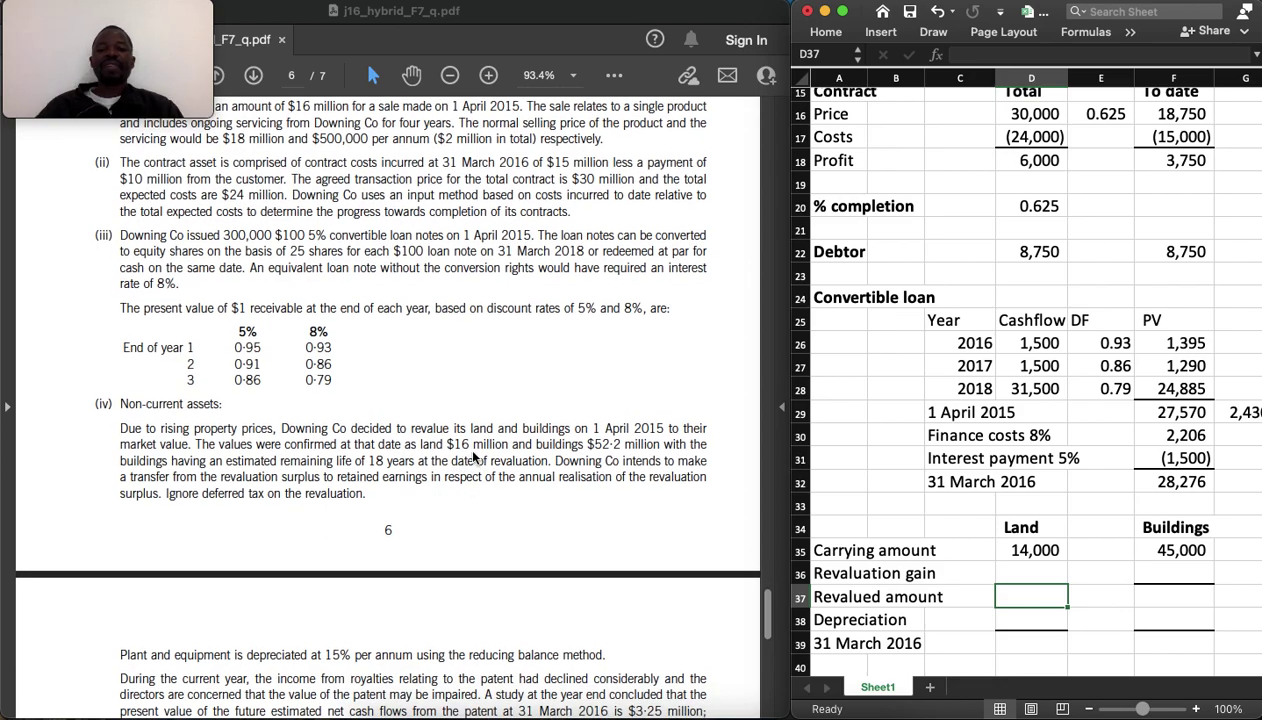
type("16000")
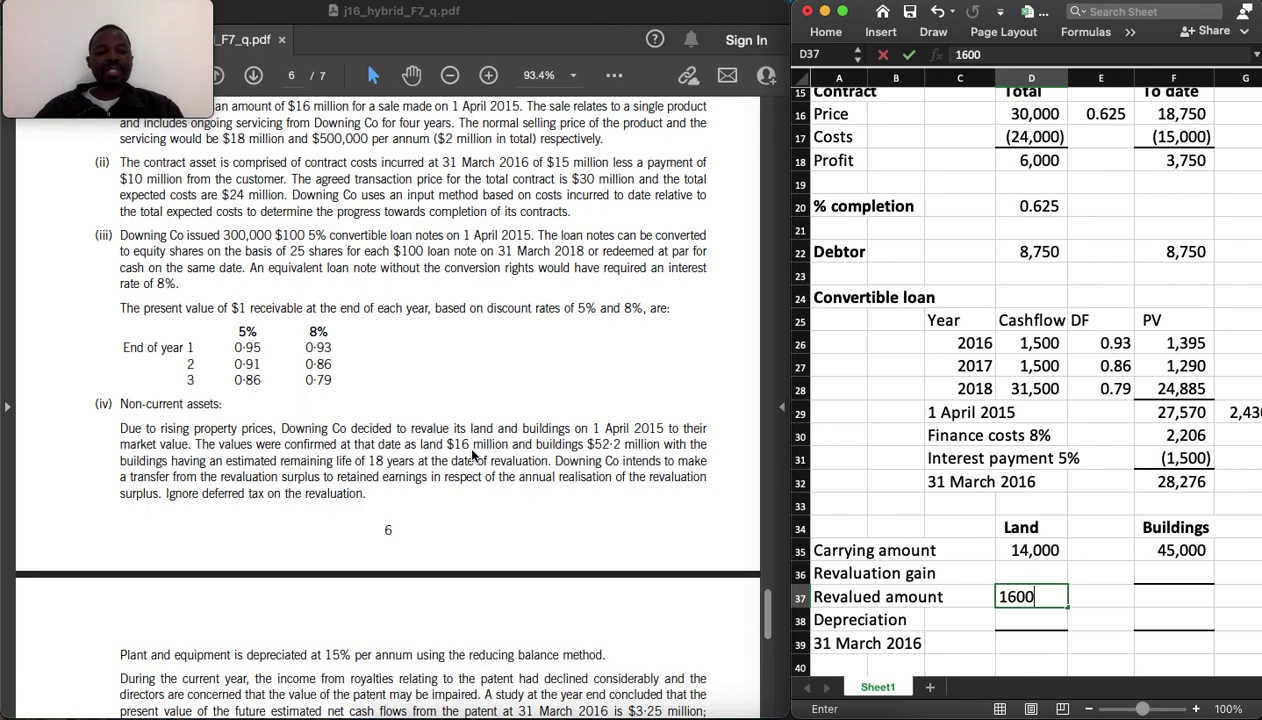
key("Tab")
key("Tab")
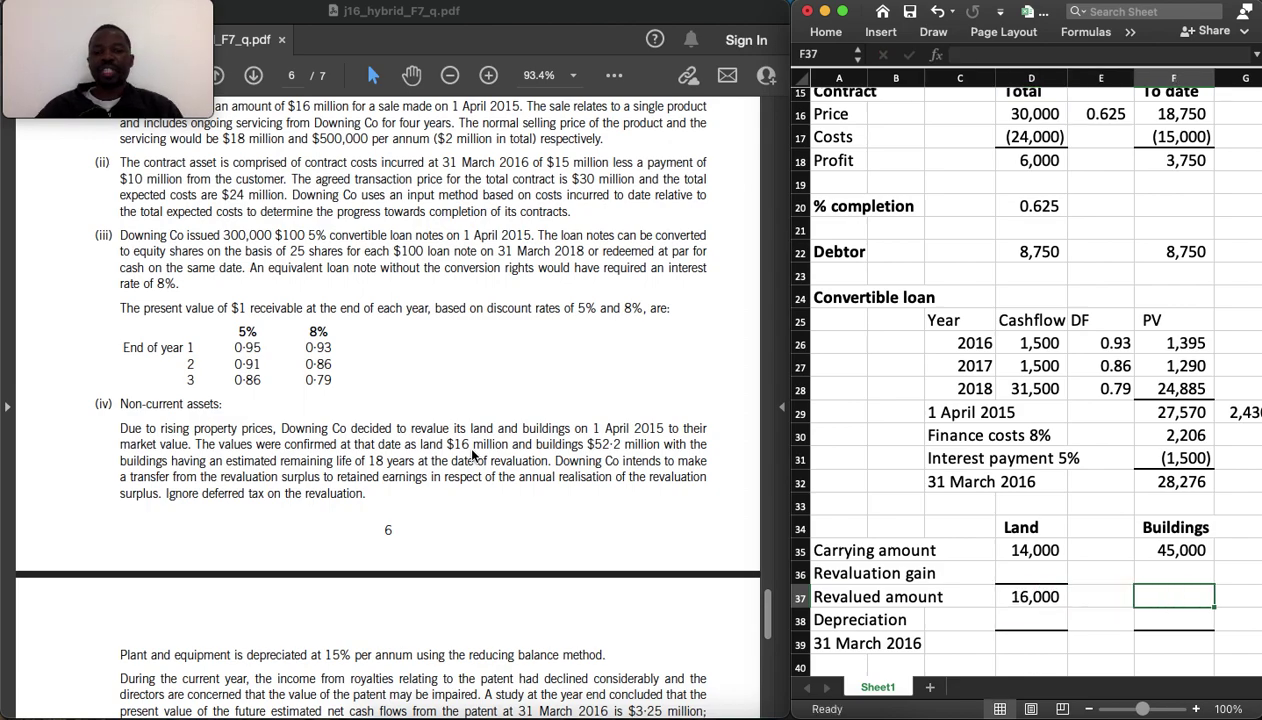
type("52,200")
key("Return")
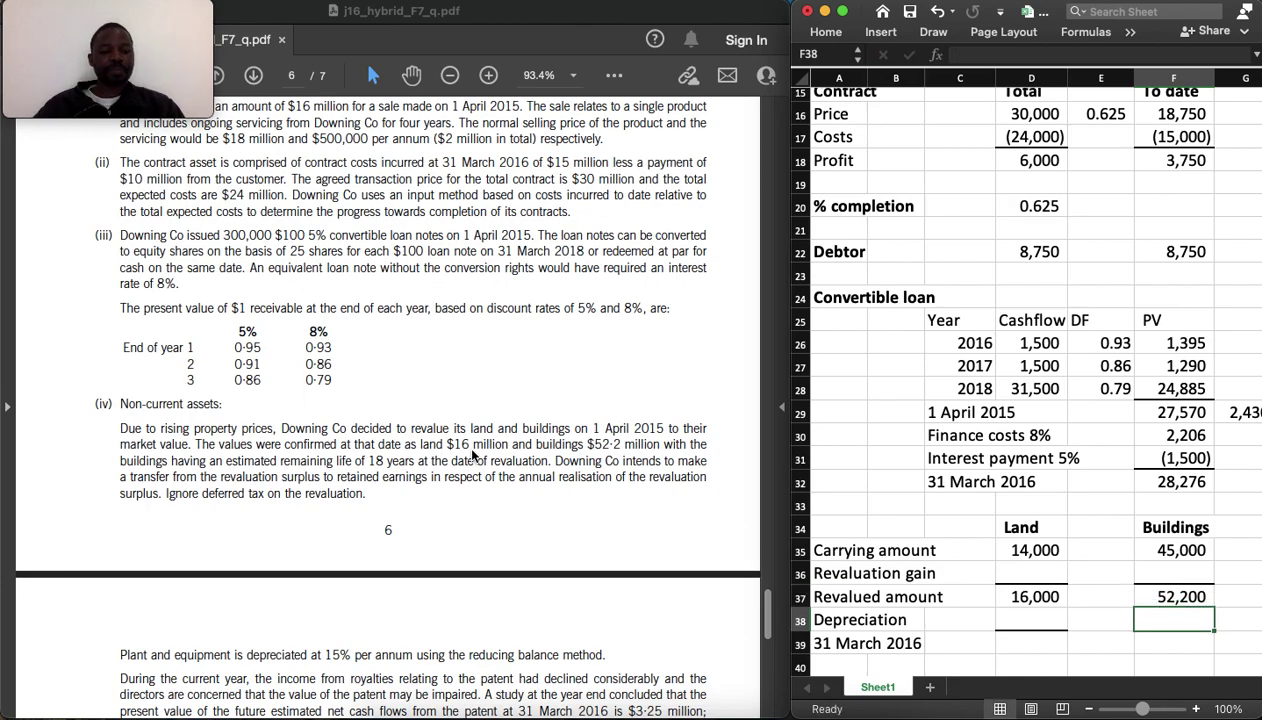
Calculate revaluation gains as revalued less carrying amount: 2,000 for Land, copied to Buildings for 7,200
key("Up")
key("Left")
key("Up")
key("Left")
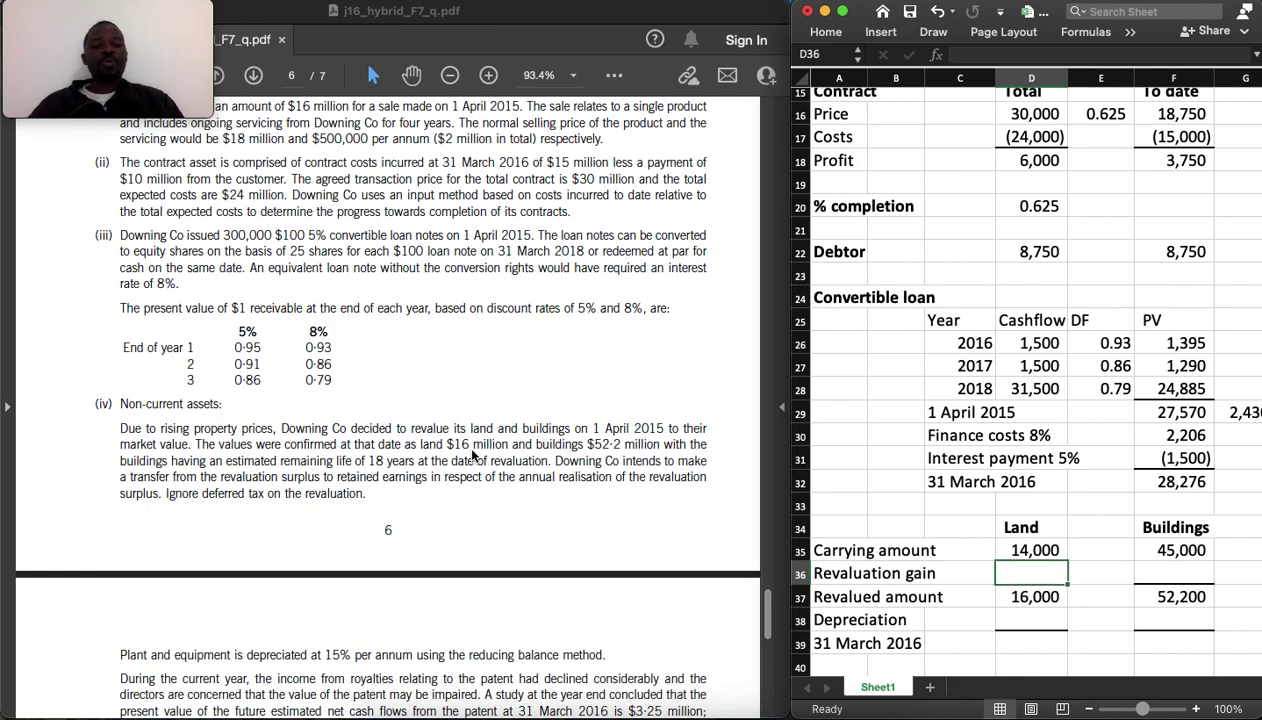
type("=")
key("Down")
type("-")
key("Up")
key("Up")
key("Down")
key("Return")
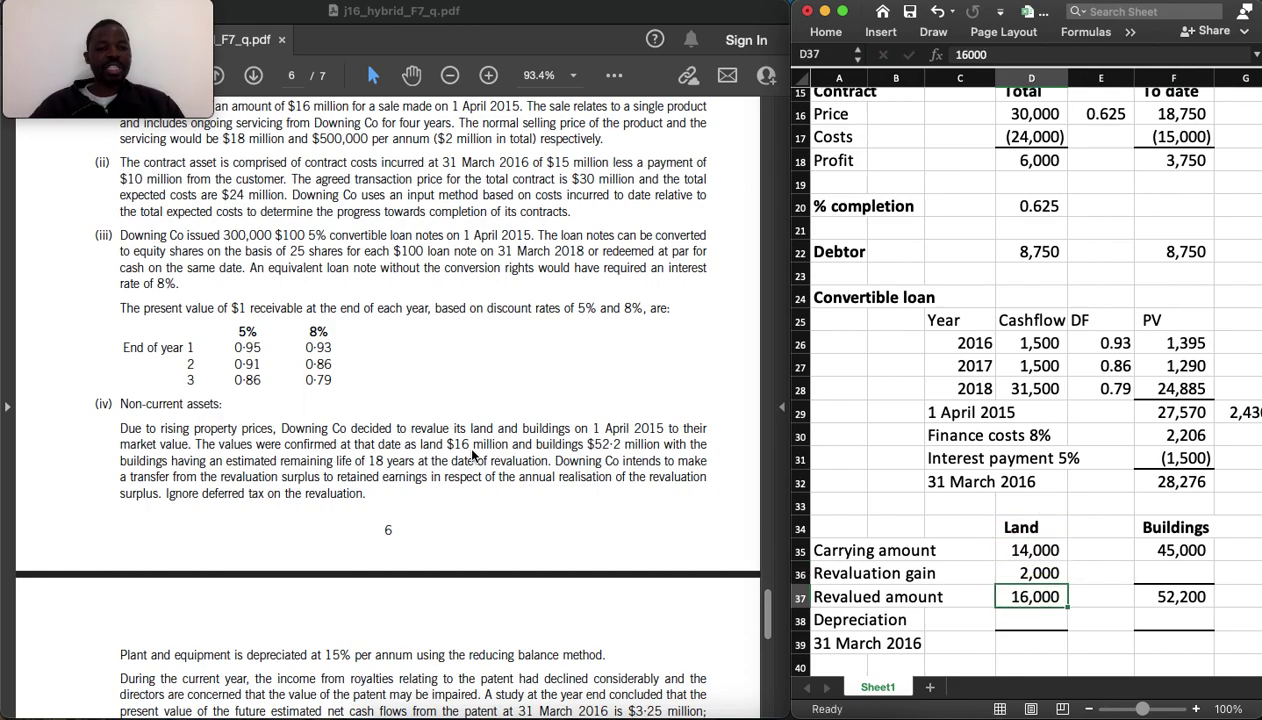
key("Up")
key("ctrl+c")
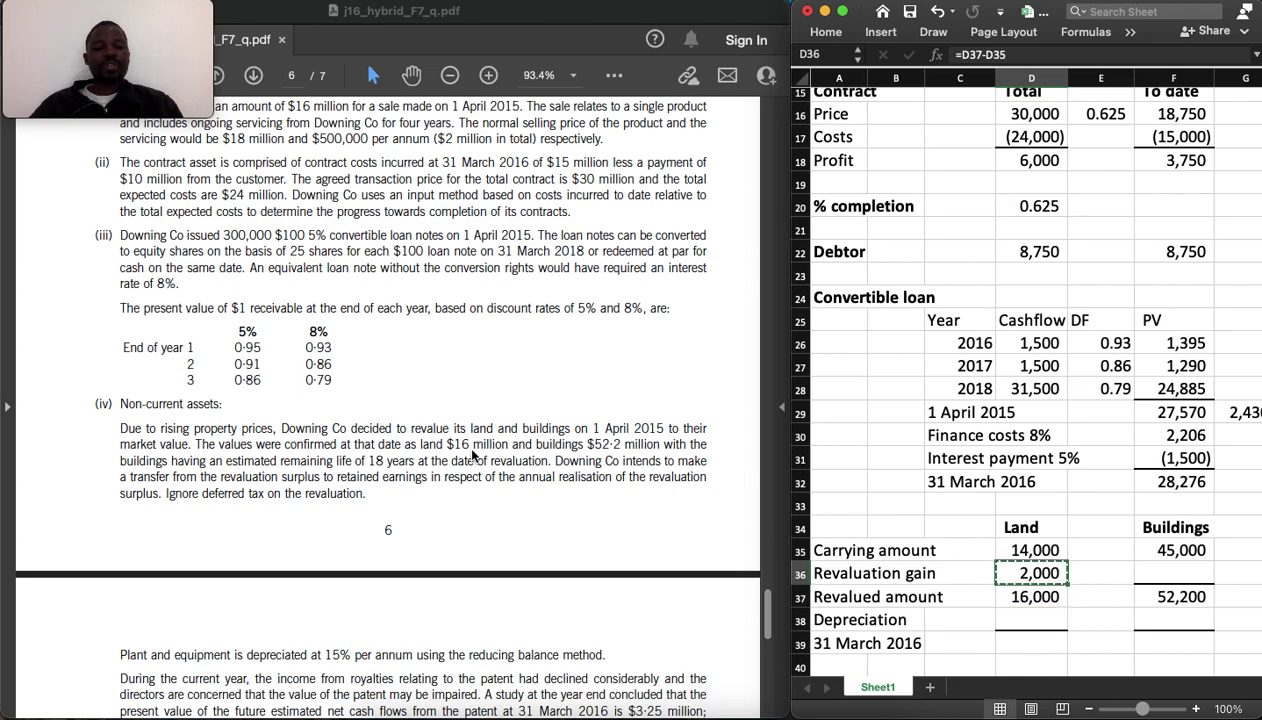
key("Right")
key("Right")
key("ctrl+v")
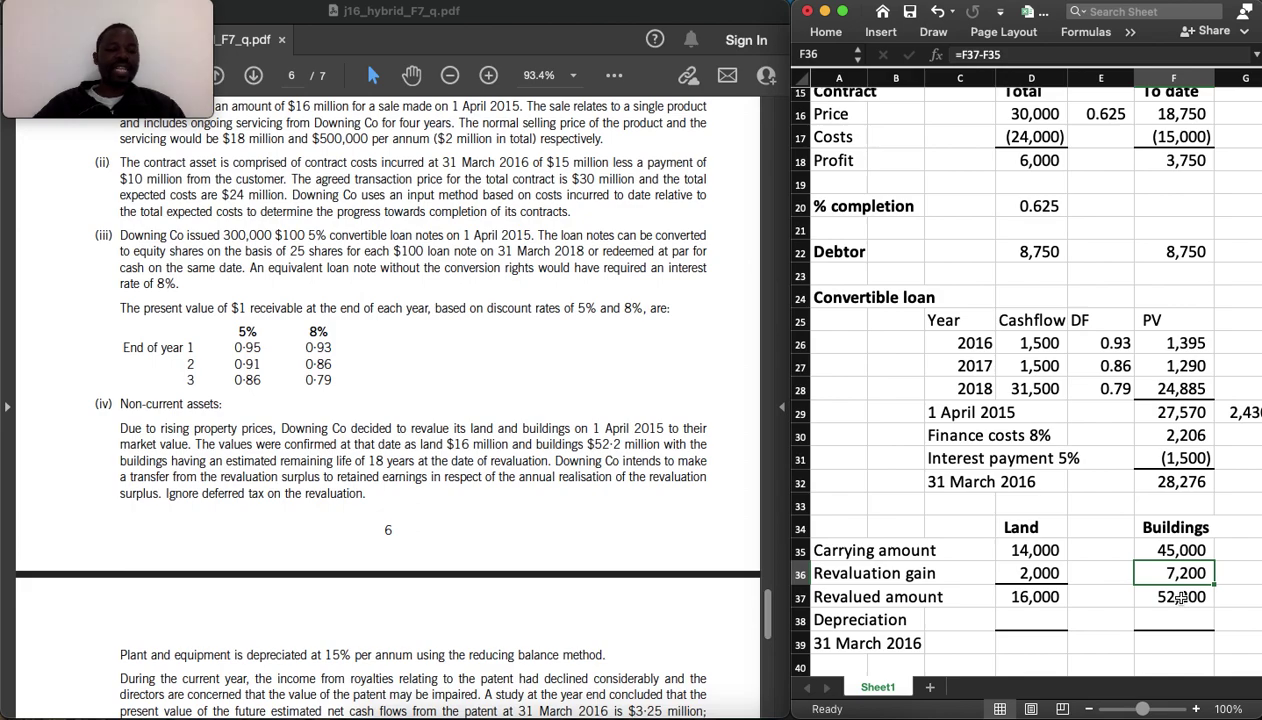
key("Right")
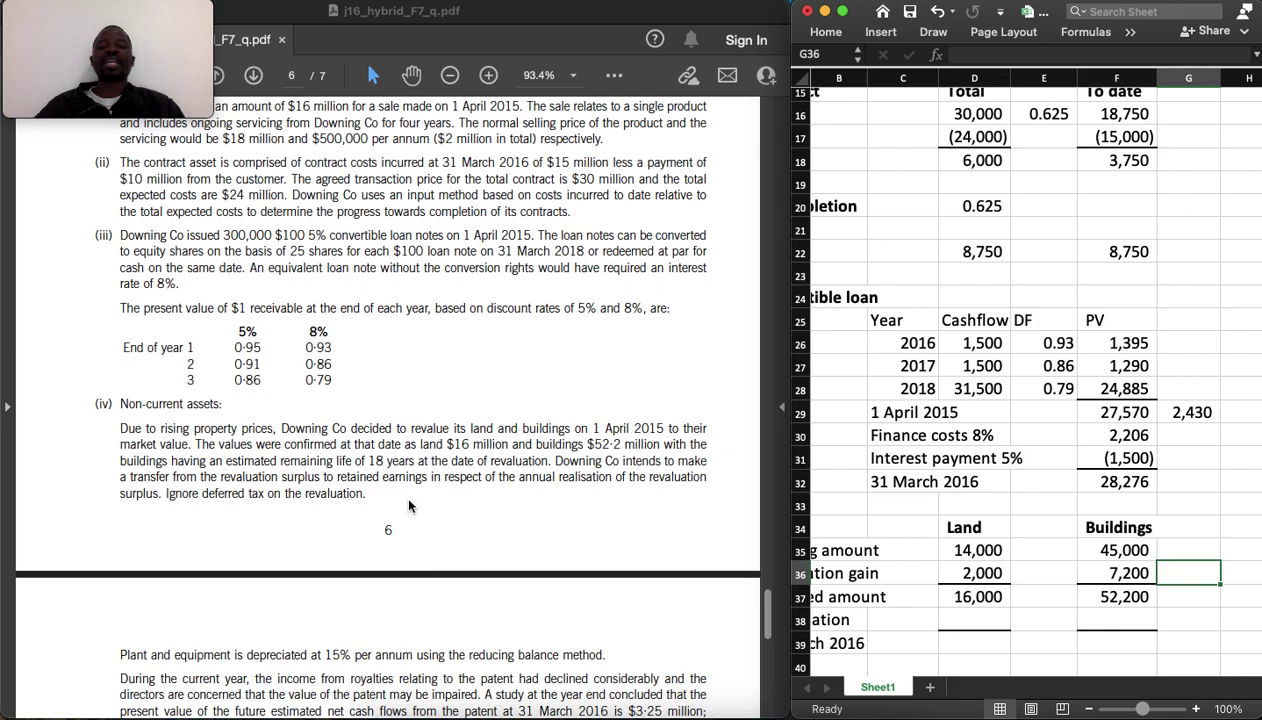
Enter =F36/18 in G36, spreading the 7,200 gain to 400 per year
type("=")
key("Left")
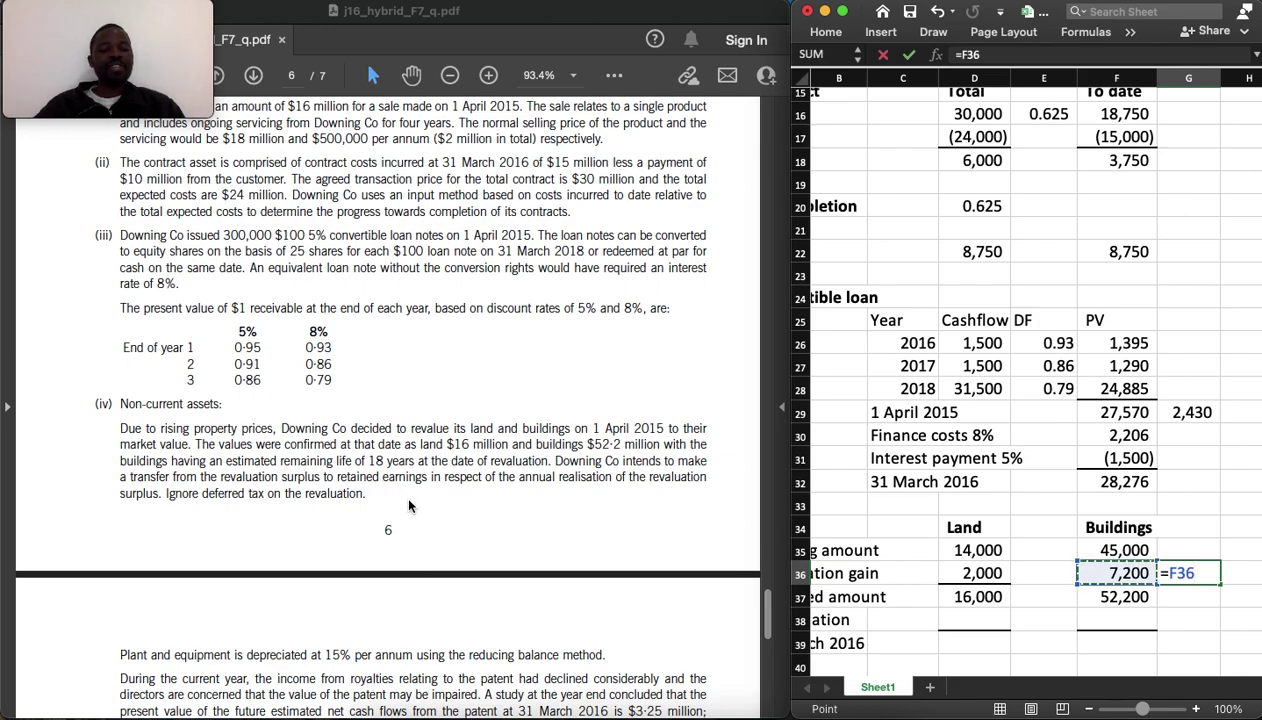
type("/")
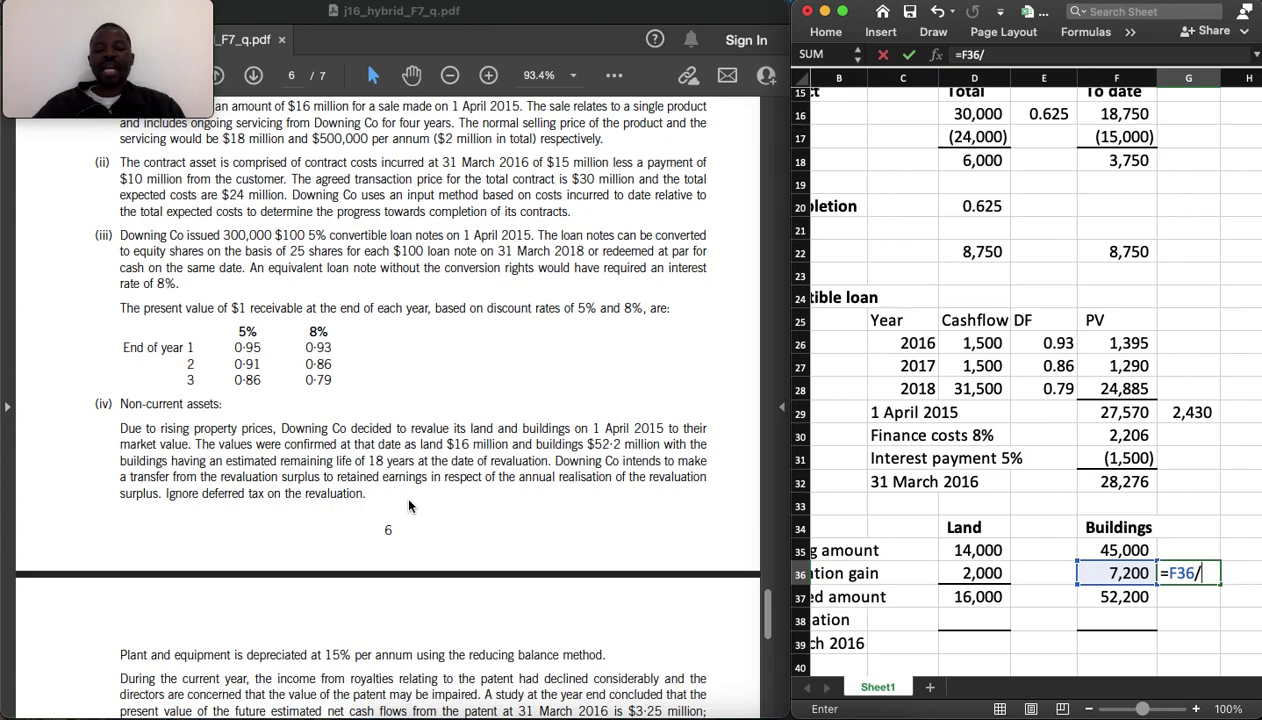
type("18")
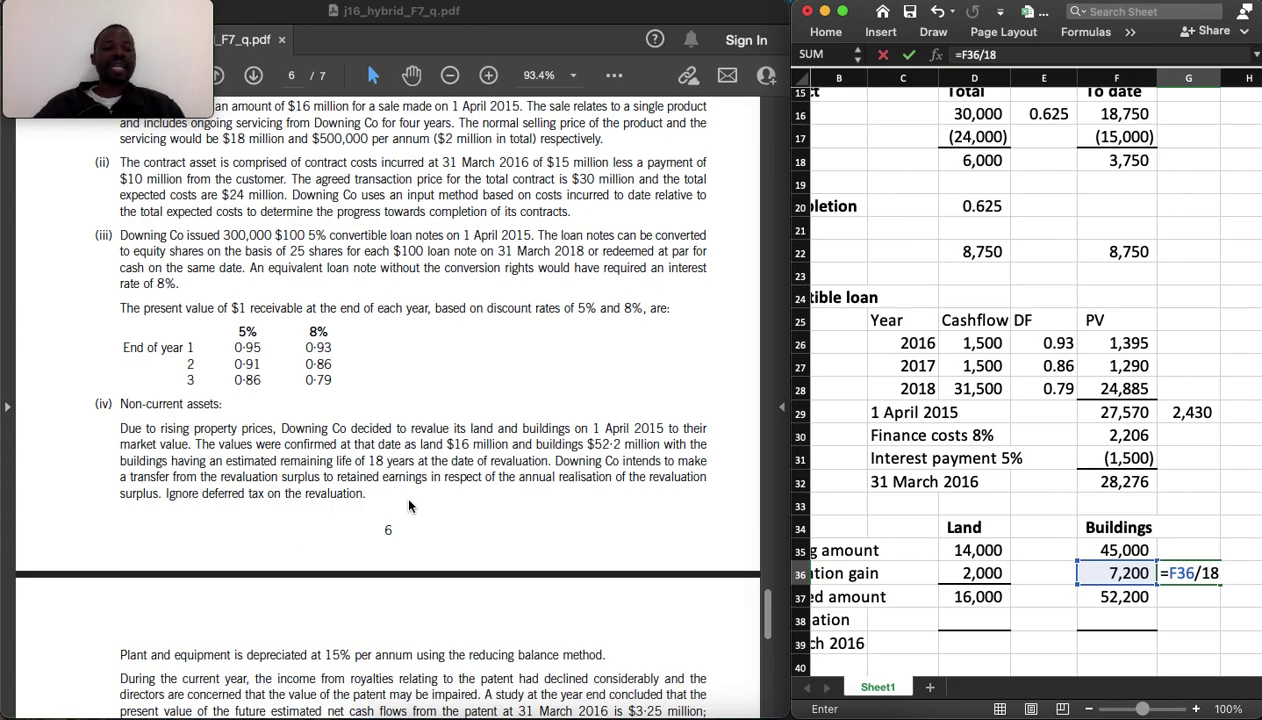
key("Return")
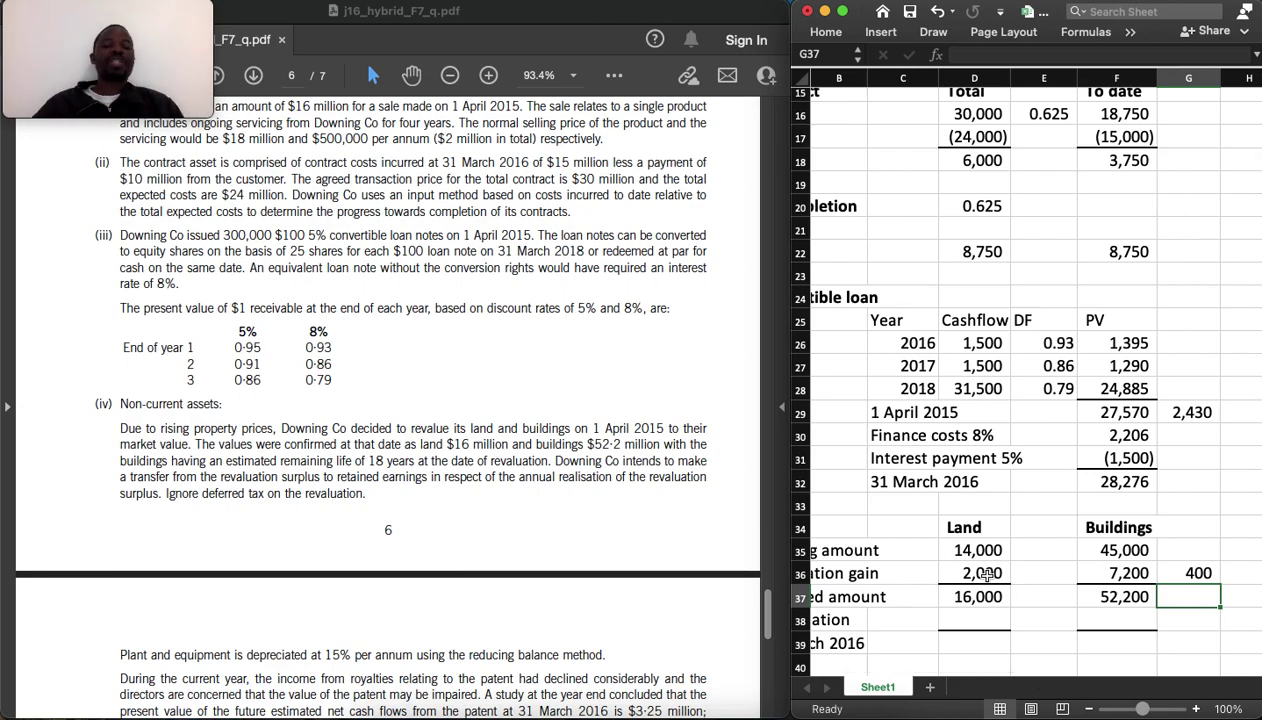
scroll(986, 573, "left", 3)
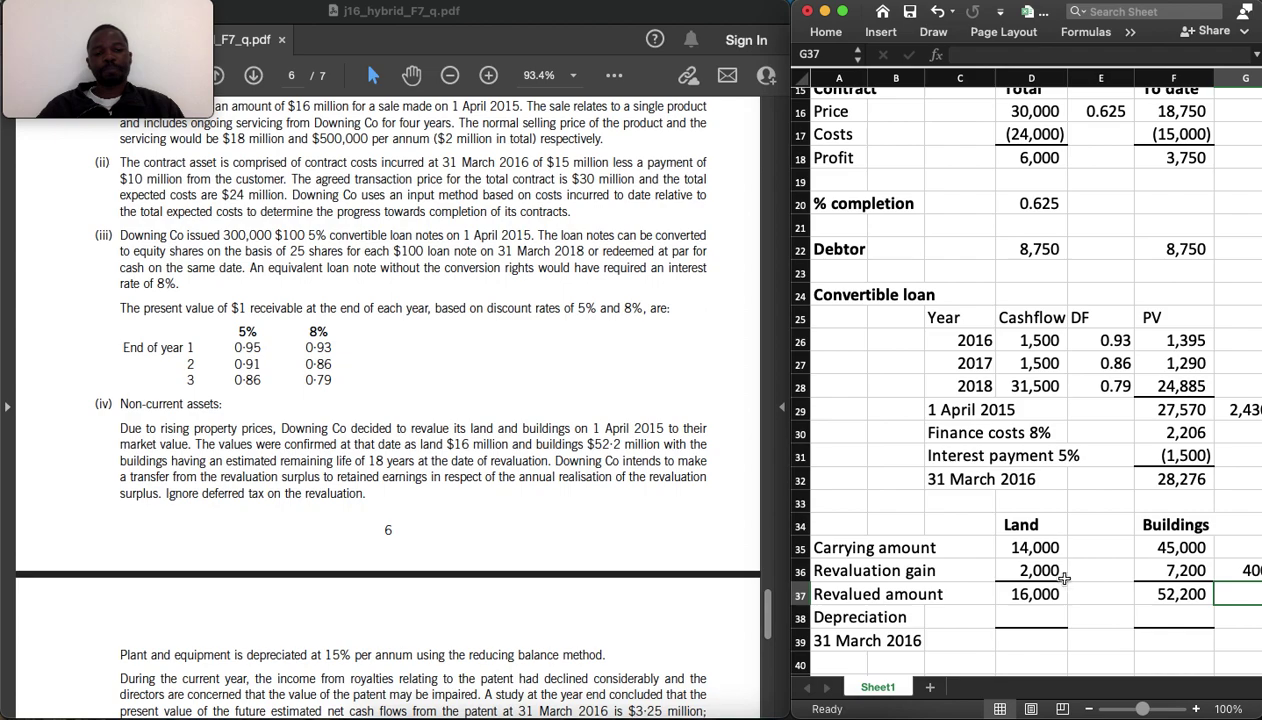
Enter nil land depreciation in D38 and buildings depreciation =-F37/18 (2,900) in F38
left_click(1028, 615)
type("0")
key("Tab")
key("Tab")
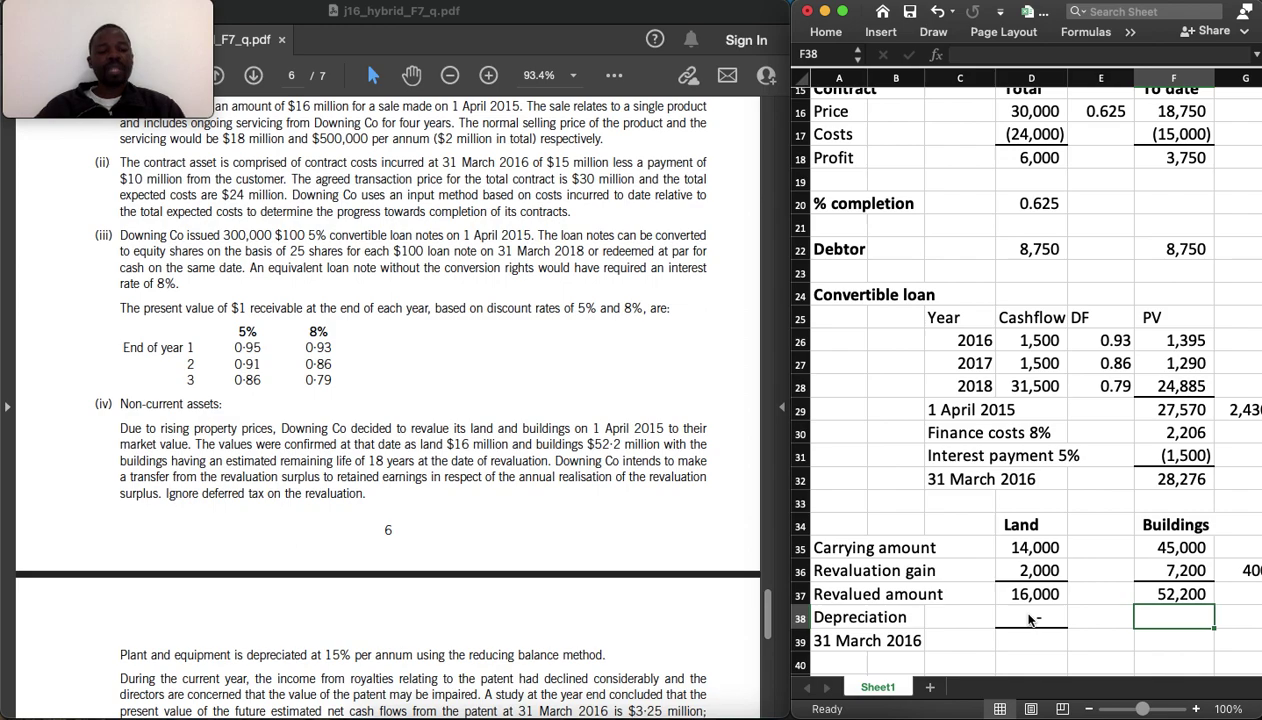
type("=-")
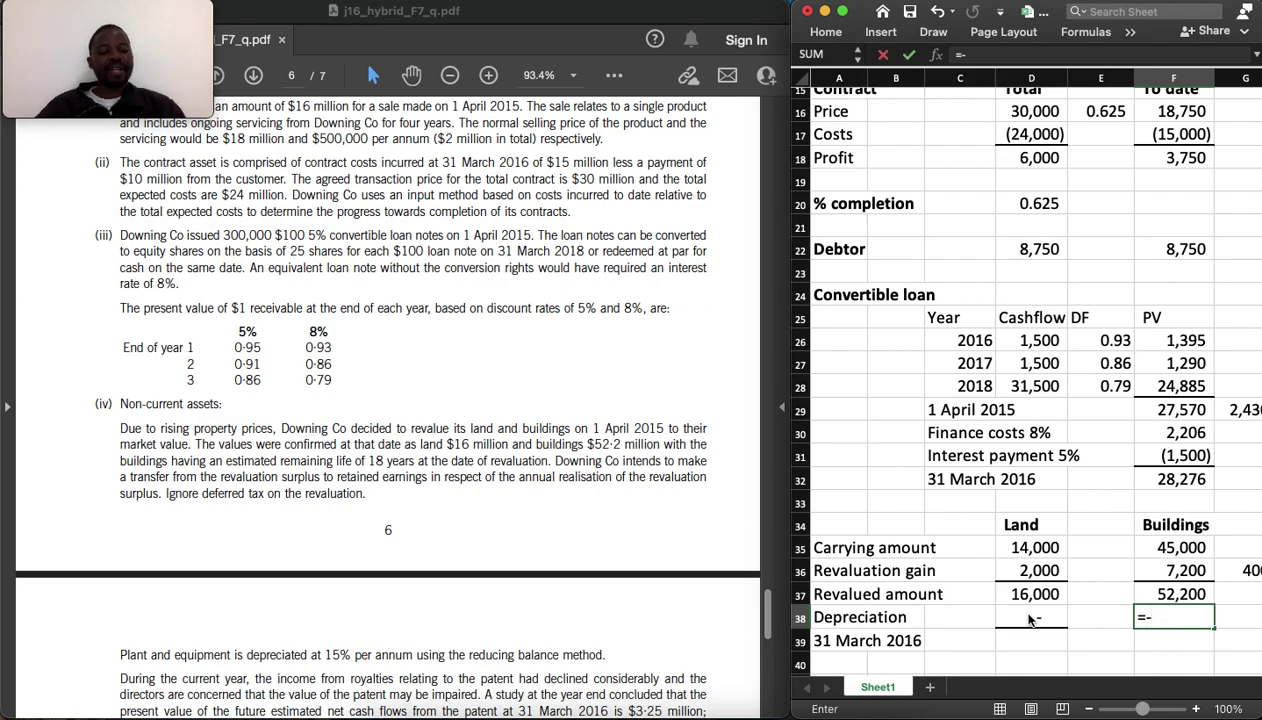
key("Up")
type("/")
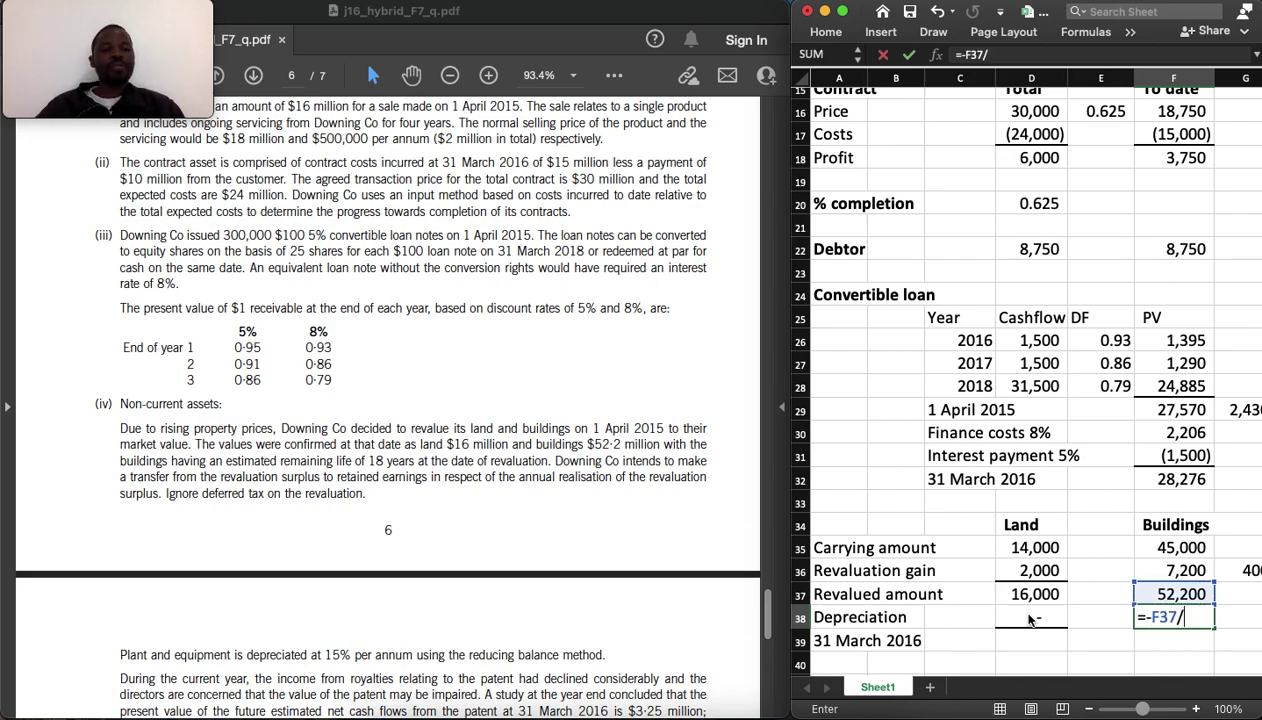
type("18")
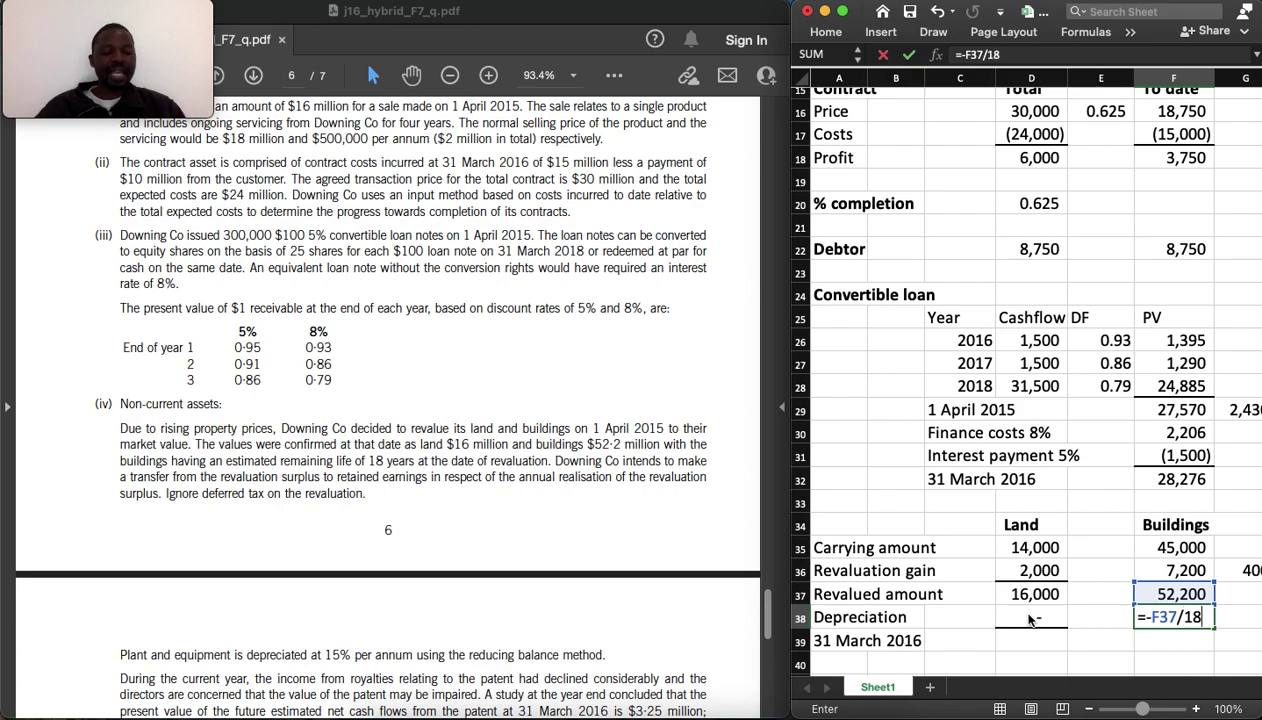
key("Return")
Total 31 March 2016 balances with =SUM(D37:D38), copied across: land 16,000, buildings 49,300
key("Down")
key("Left")
key("Left")
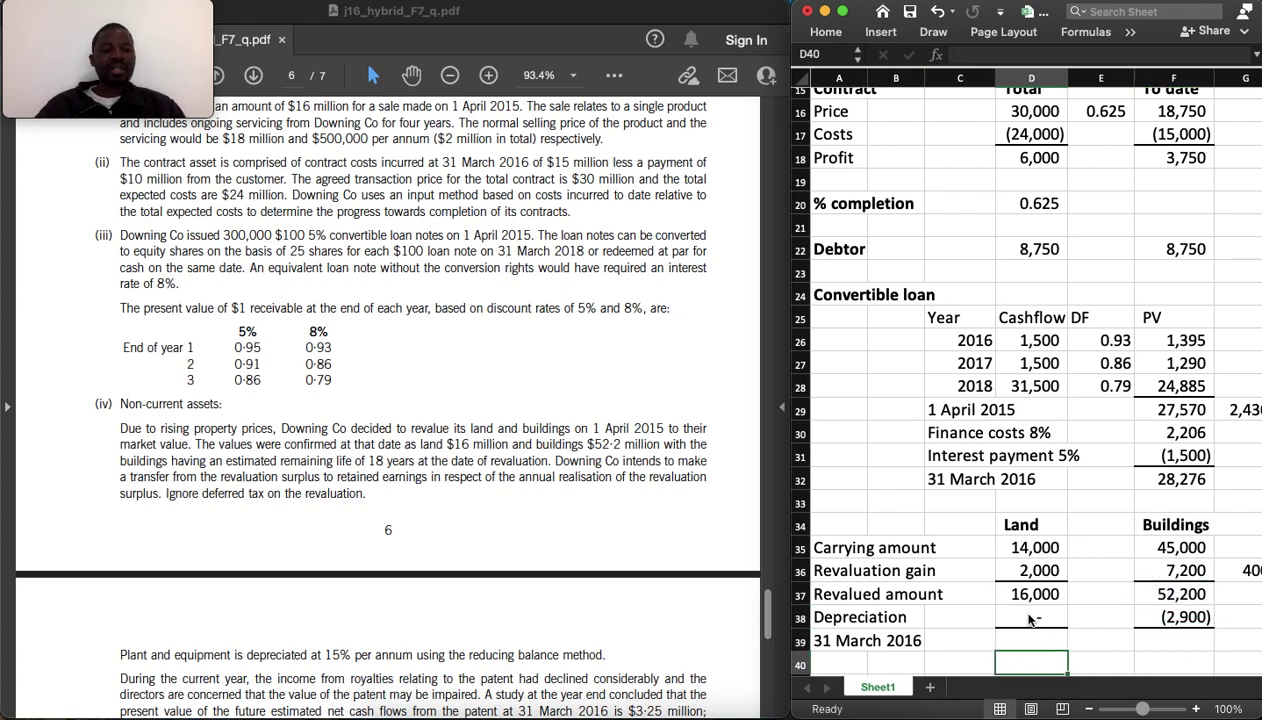
key("Up")
type("=su")
key("Tab")
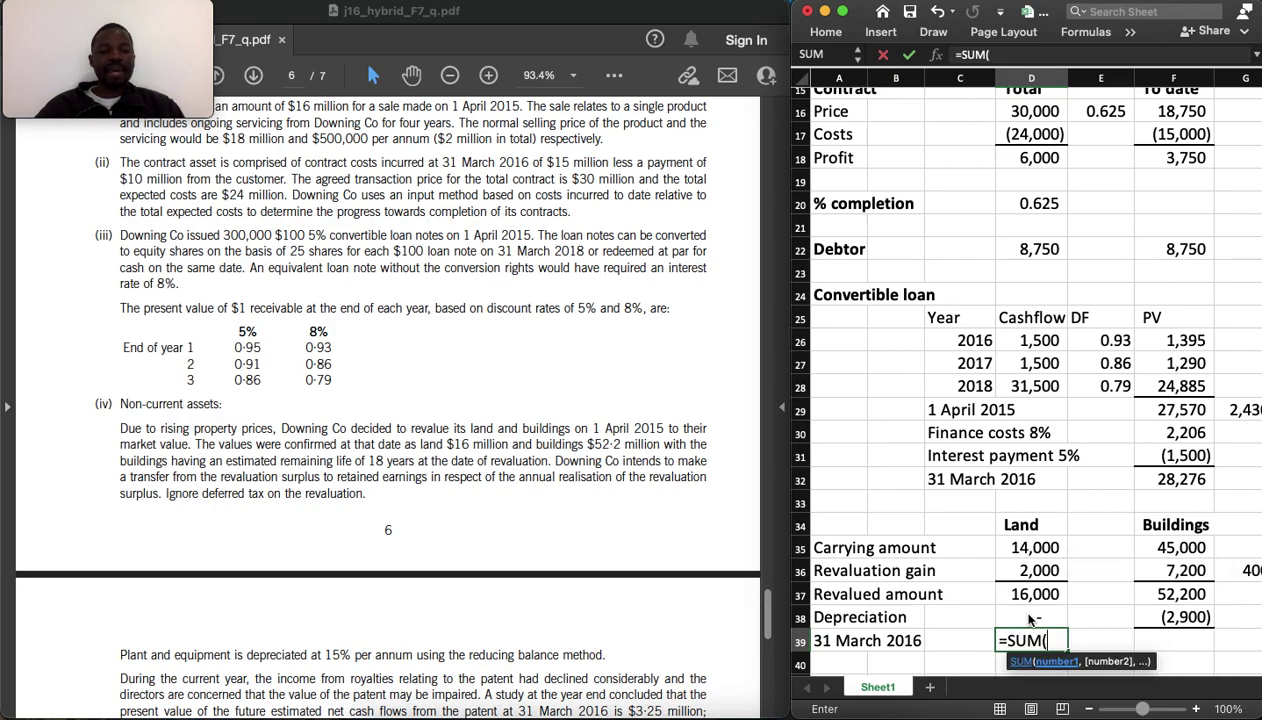
left_click(1035, 594)
key("shift+Down")
key("Return")
key("Up")
key("super+c")
key("Right")
key("Right")
key("super+v")
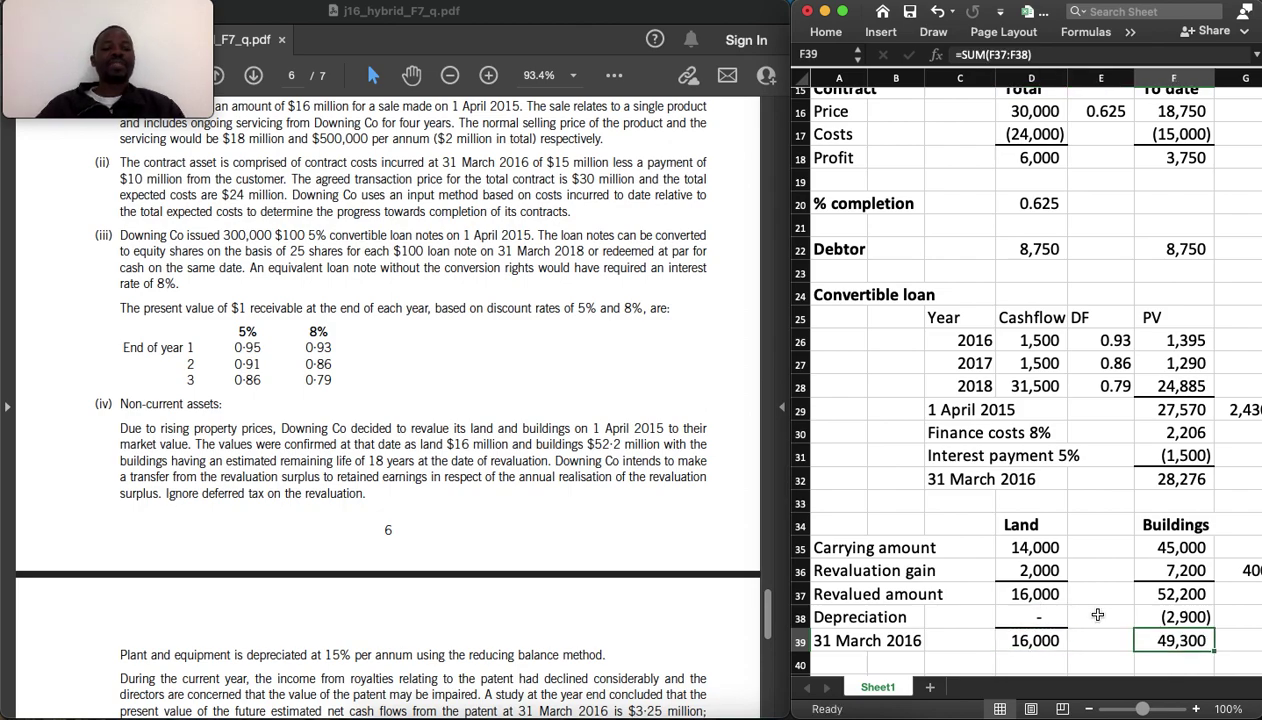
scroll(1080, 585, "down", 5)
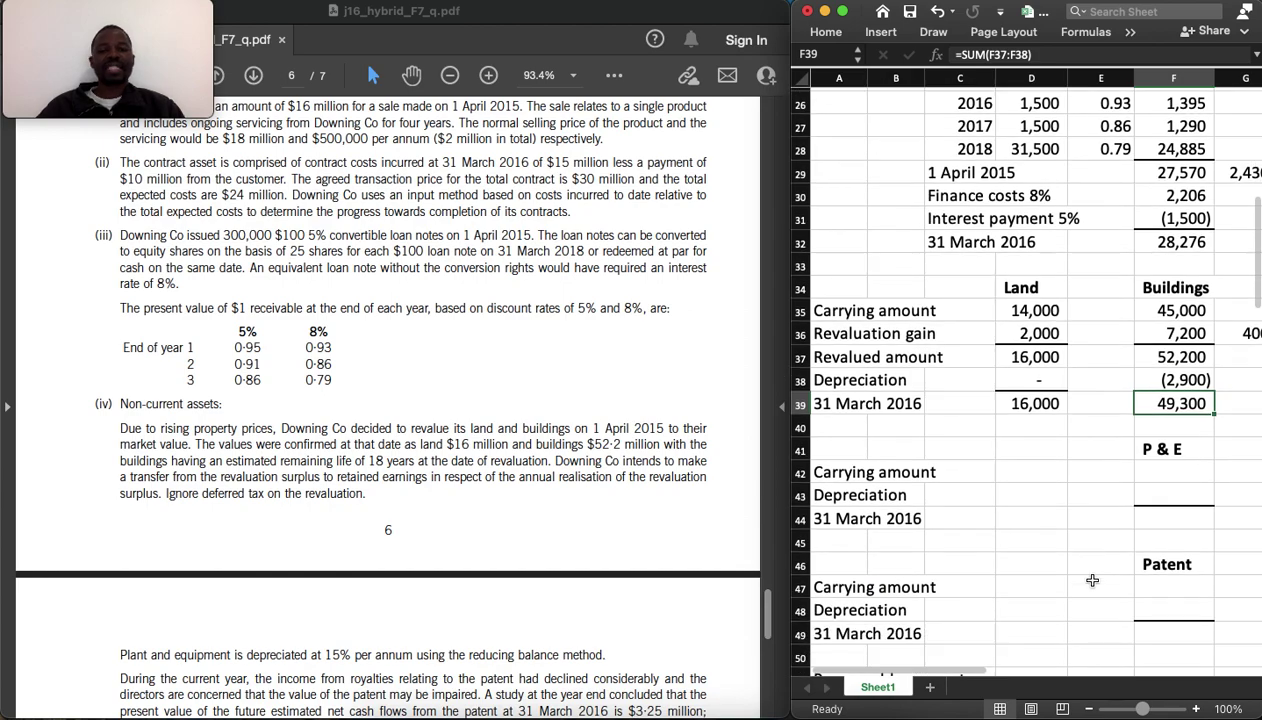
scroll(590, 365, "up", 5)
scroll(588, 364, "up", 5)
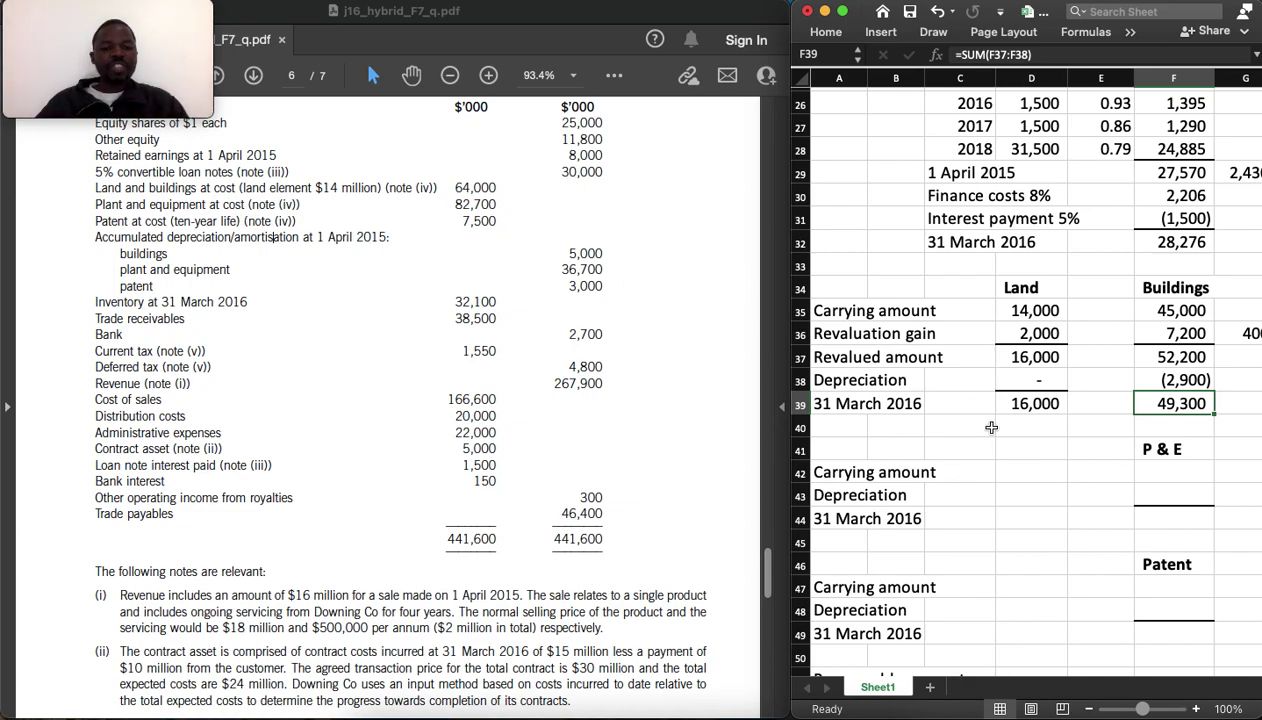
left_click(1135, 476)
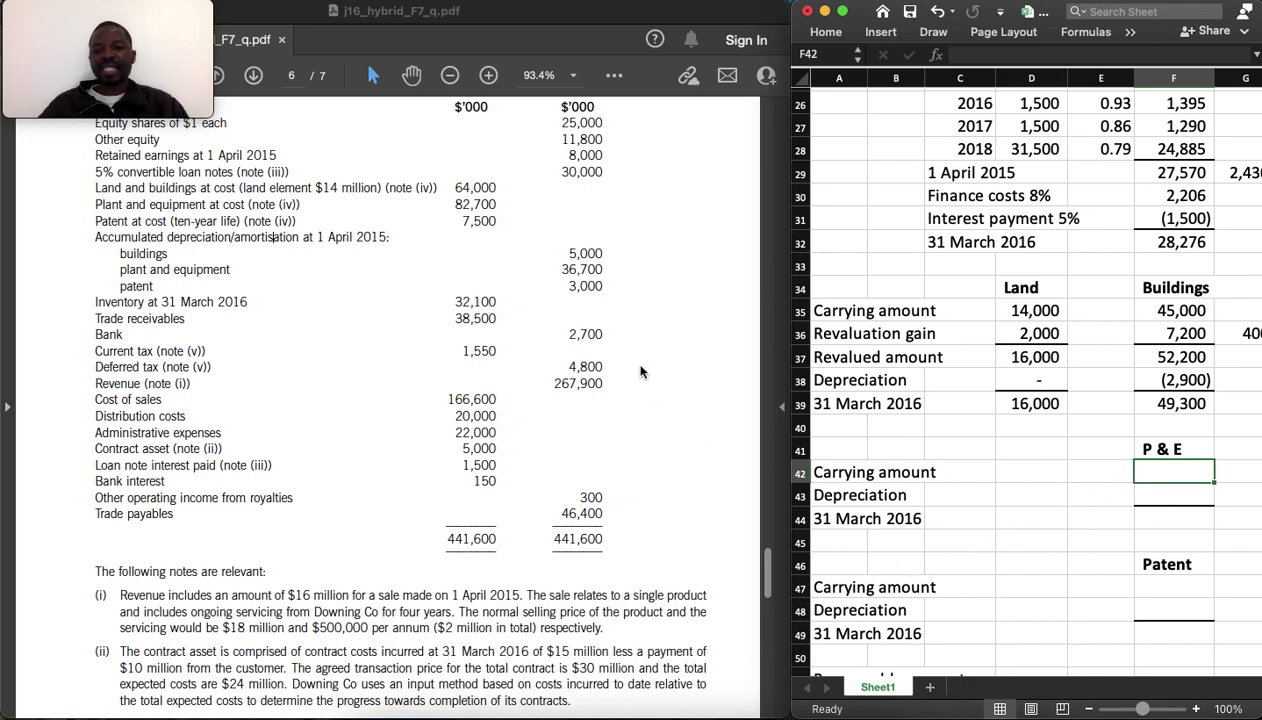
type("=")
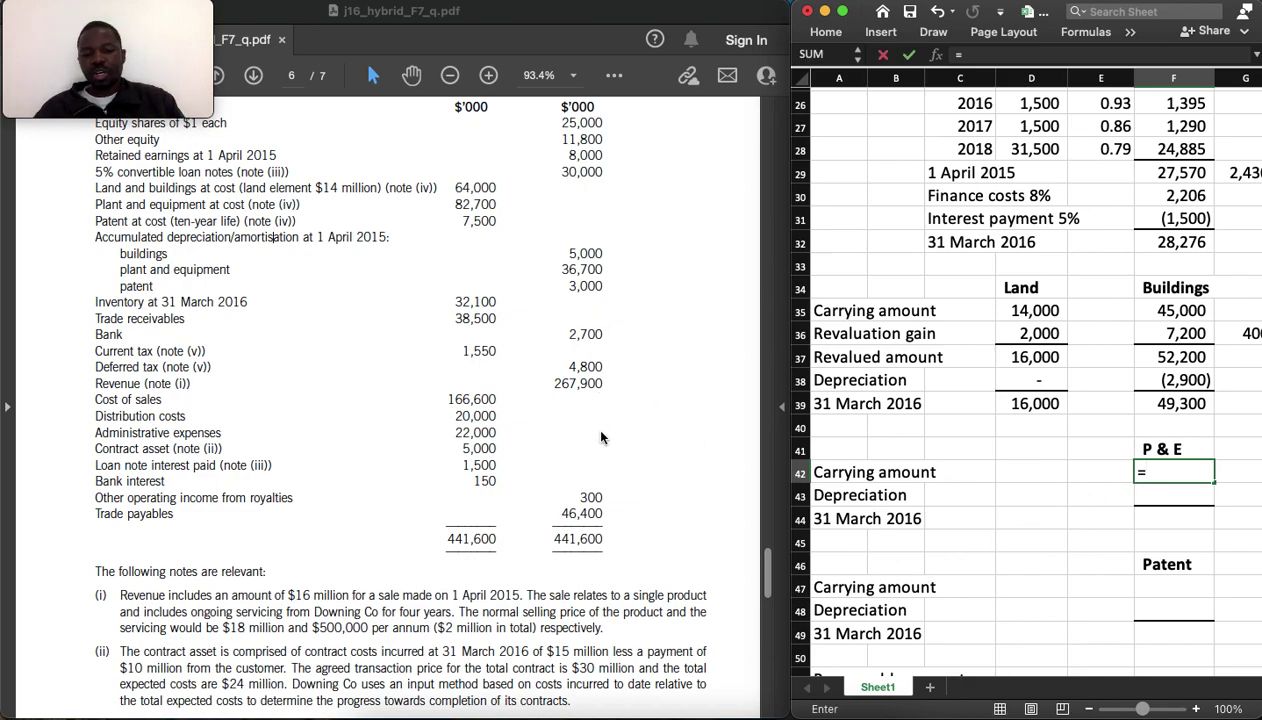
type("82700")
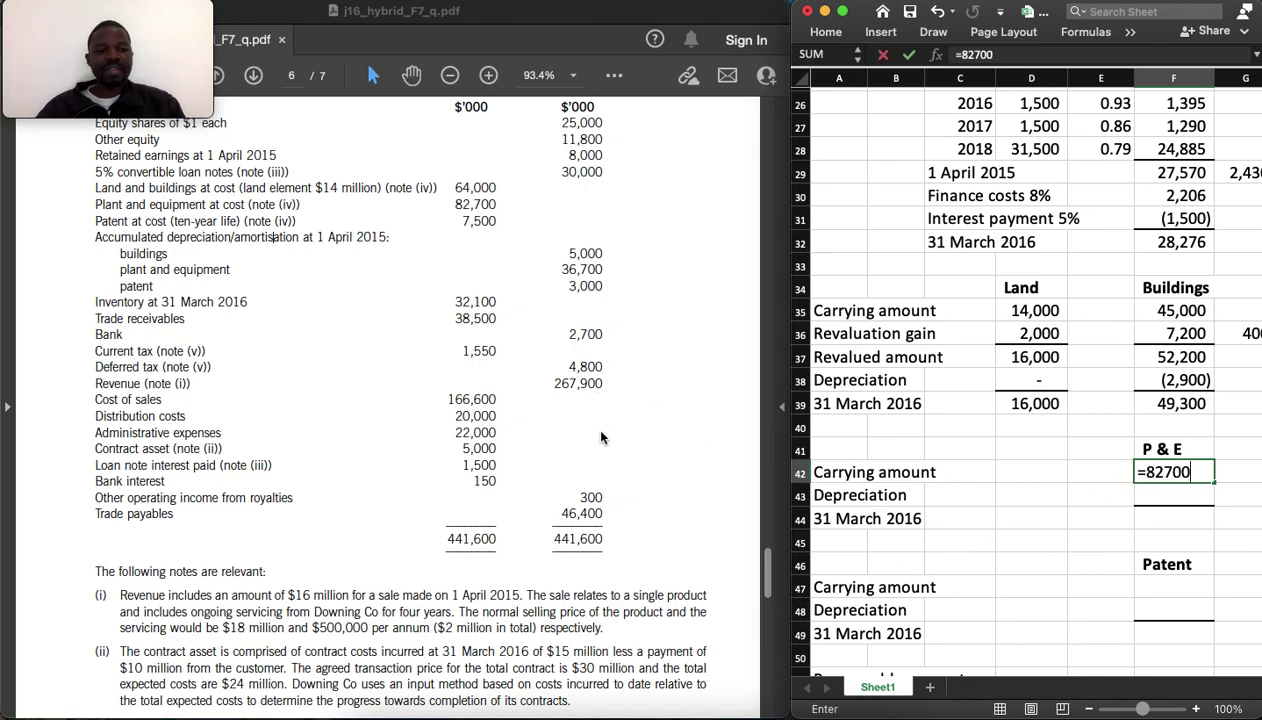
type("-")
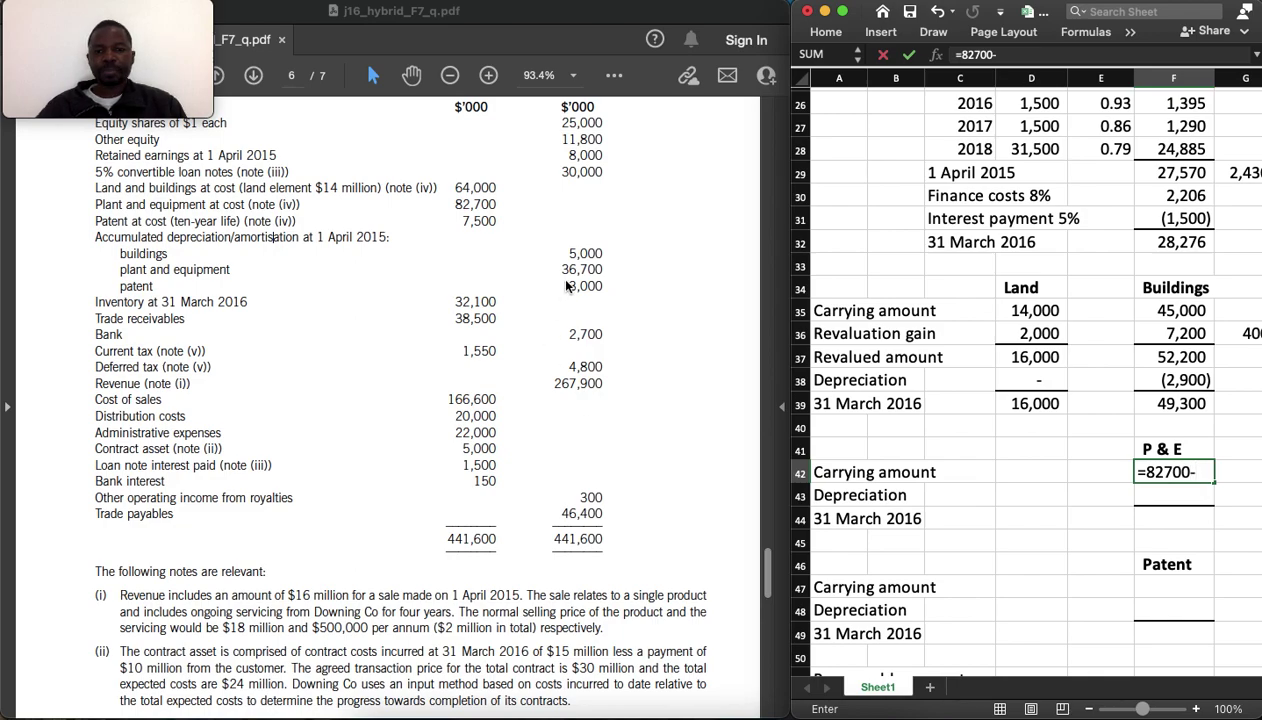
type("36700")
key("Return")
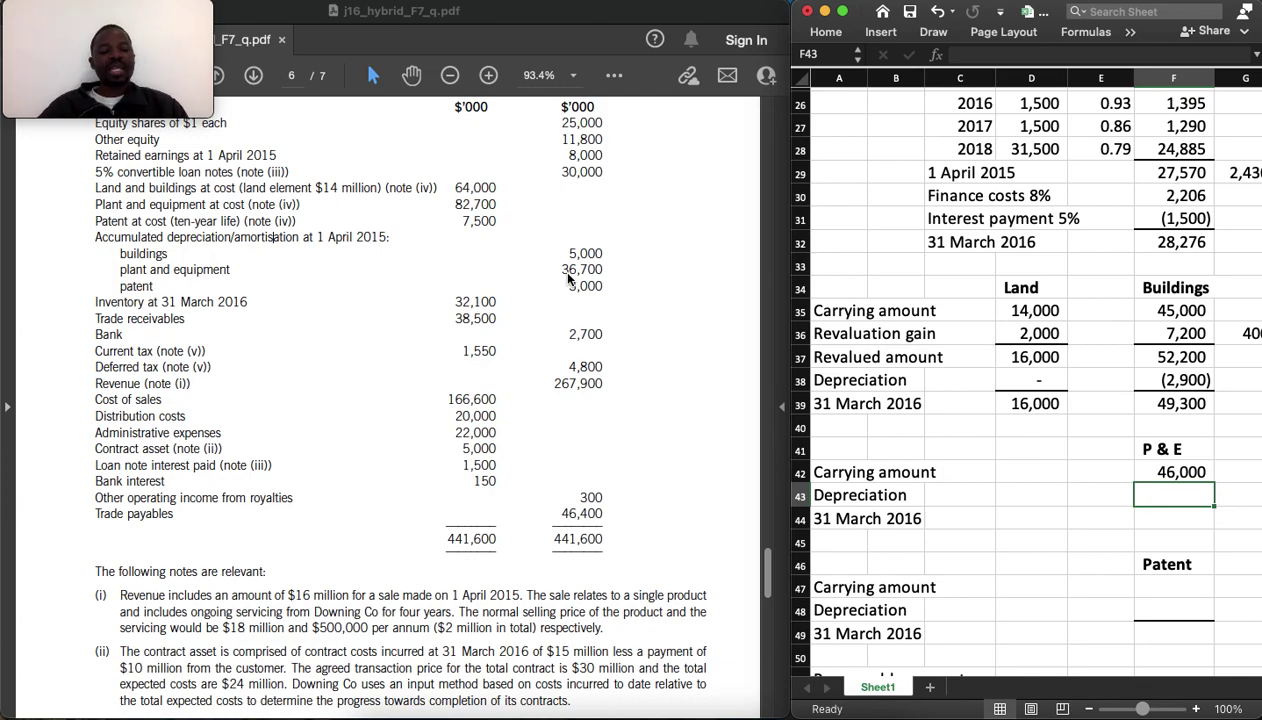
Calculate 15% P & E depreciation of (6,900) in F43 as =-F42*15%
type("=-")
left_click(1201, 473)
scroll(560, 495, "down", 5)
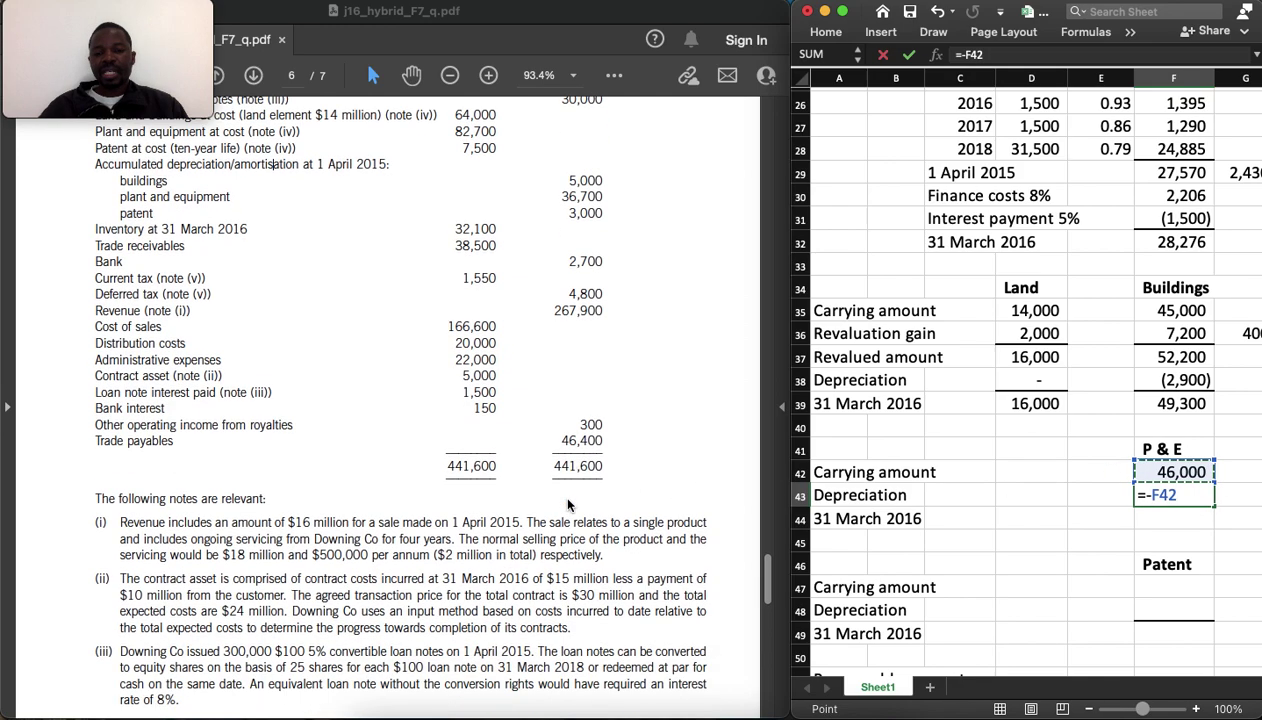
scroll(567, 505, "down", 3)
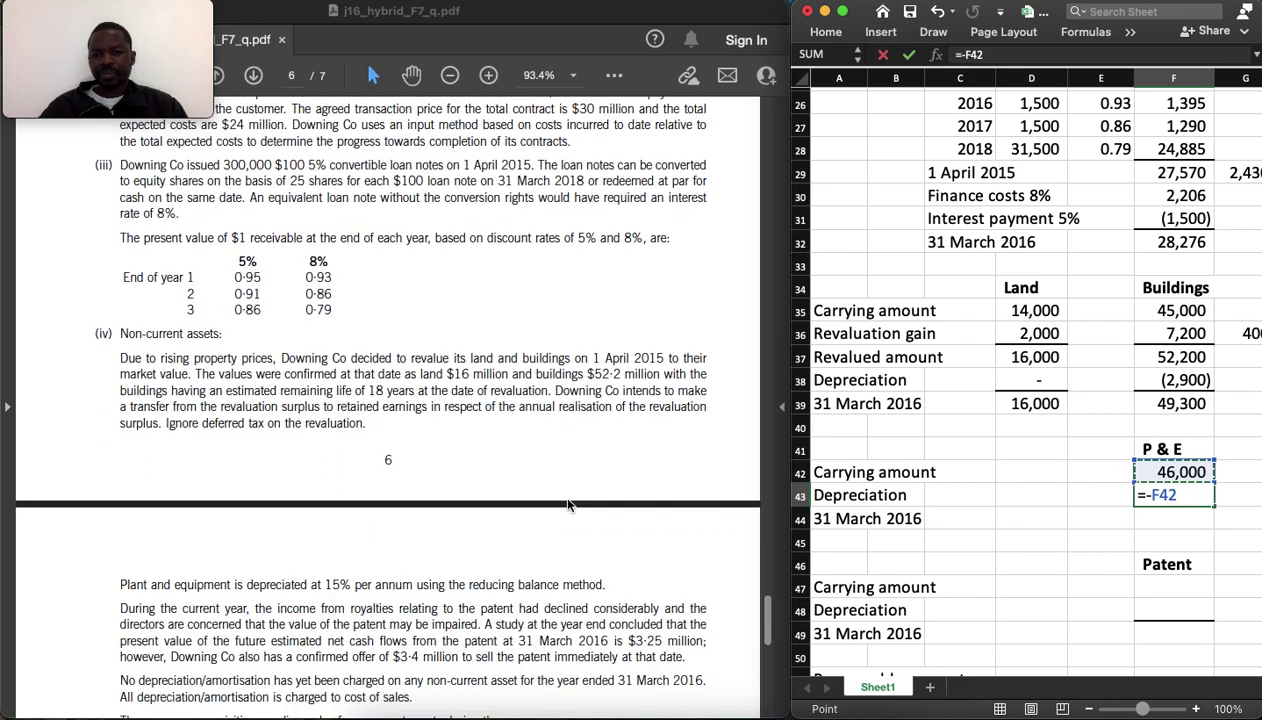
type("*")
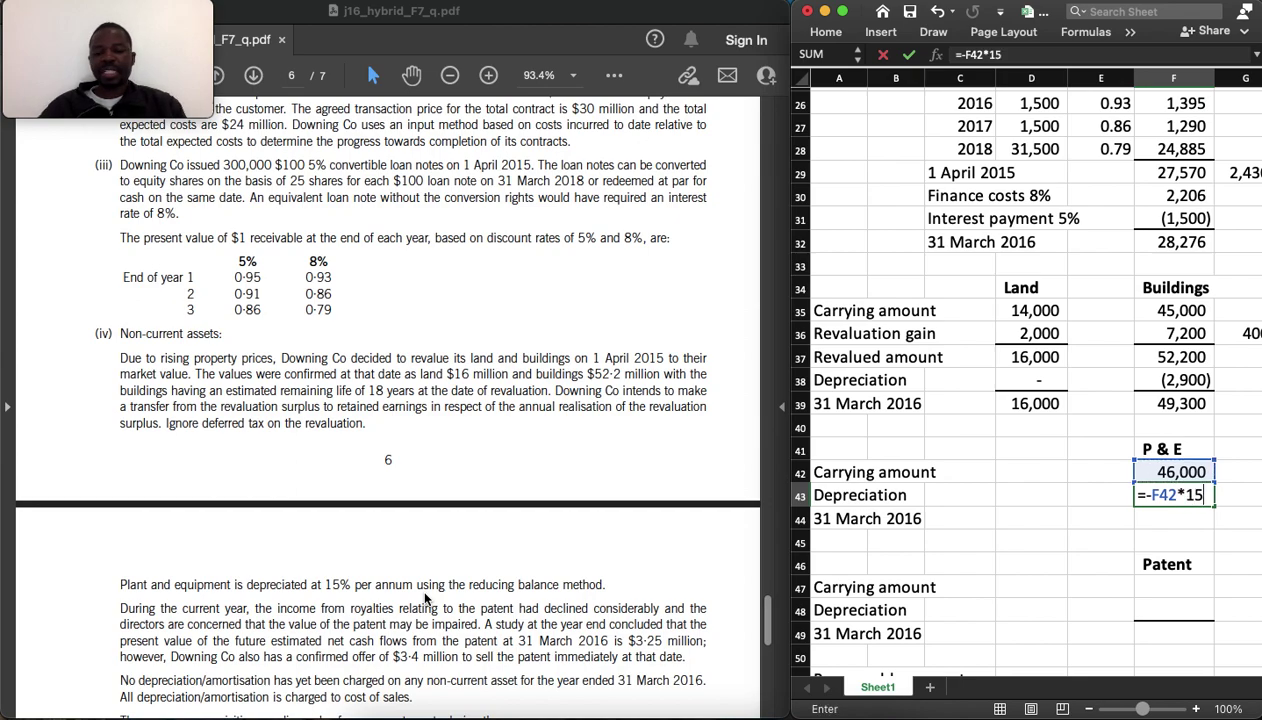
type("%")
key("Return")
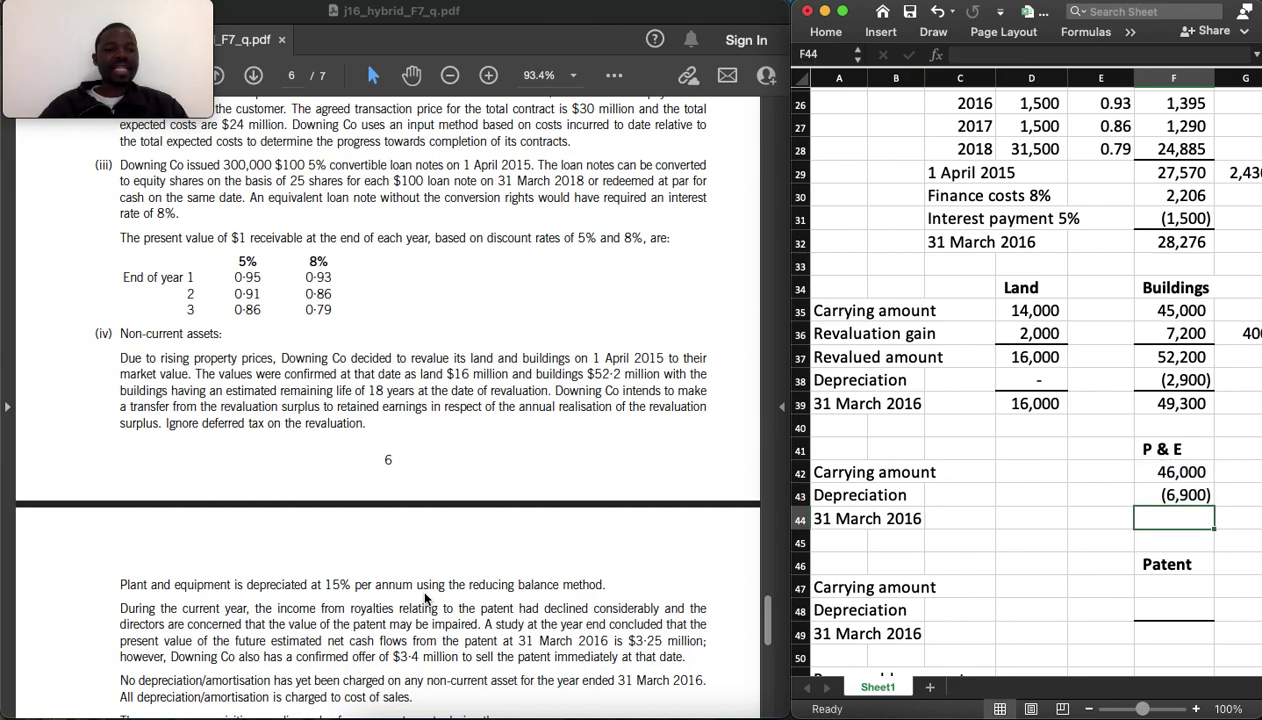
Total the P & E 31 March 2016 balance of 39,100 with =SUM(F42:F43)
type("=sum")
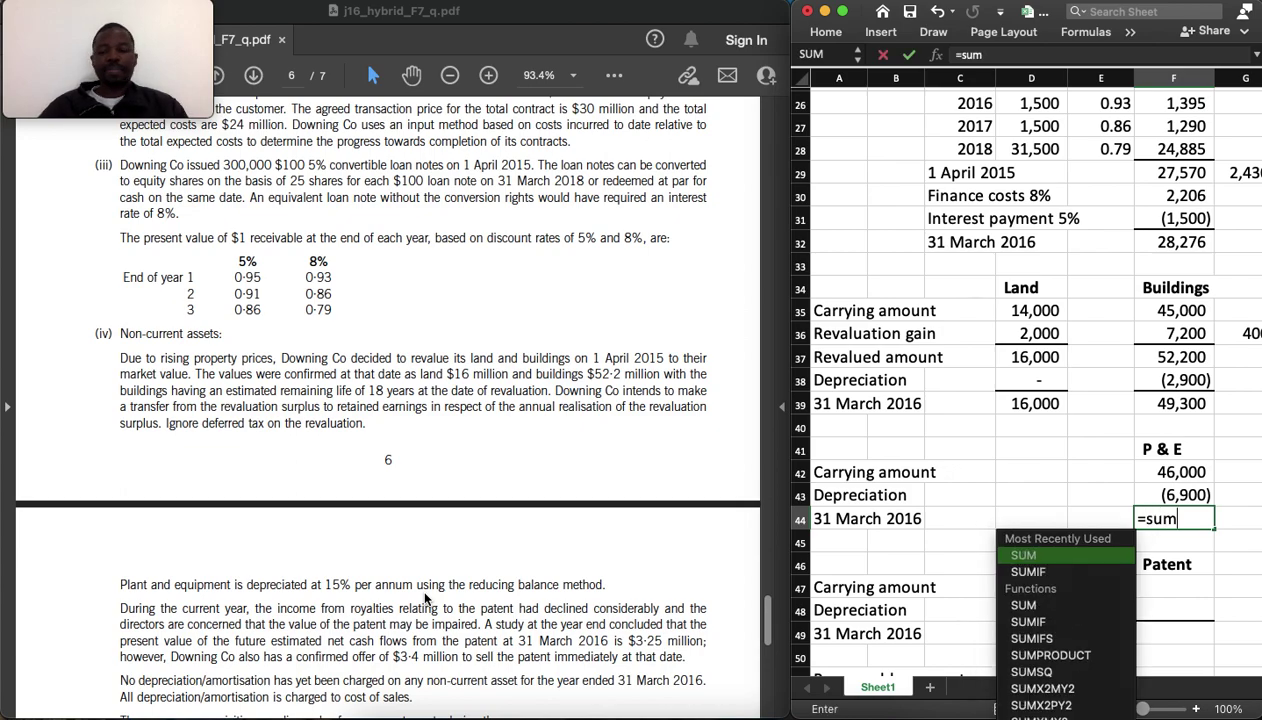
key("Tab")
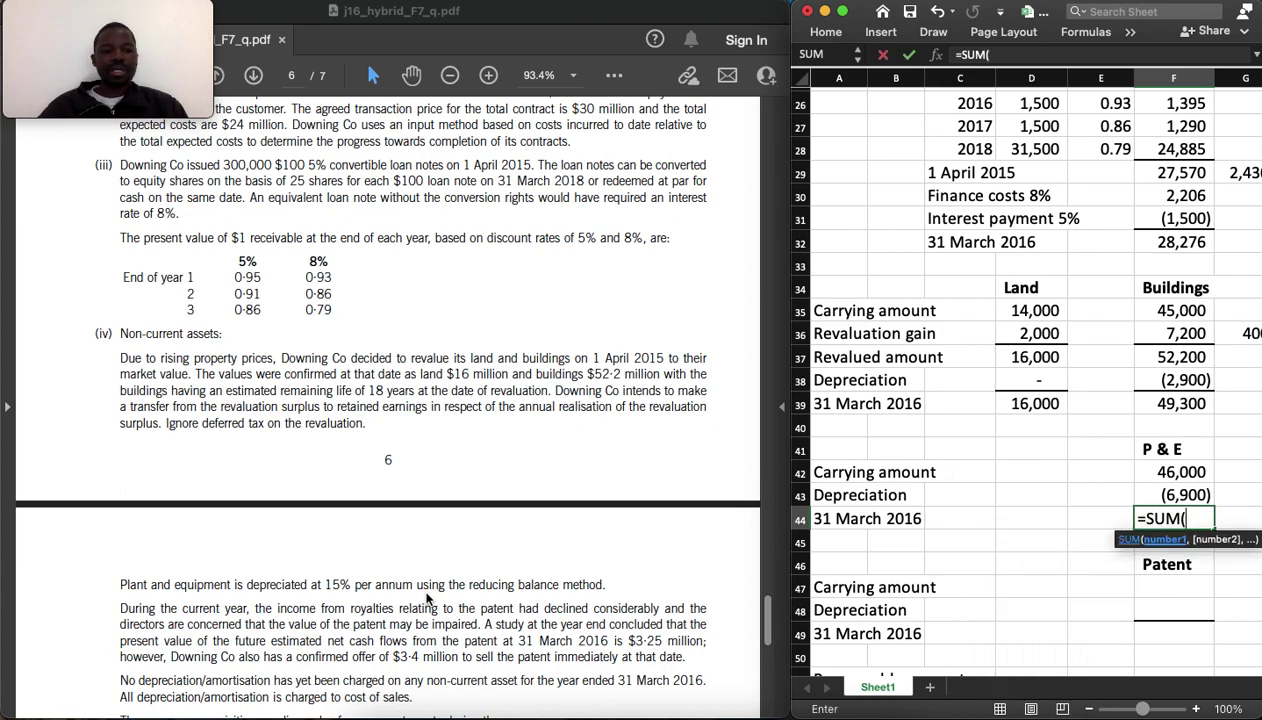
left_click(1175, 475)
left_click_drag(1175, 475, 1176, 496)
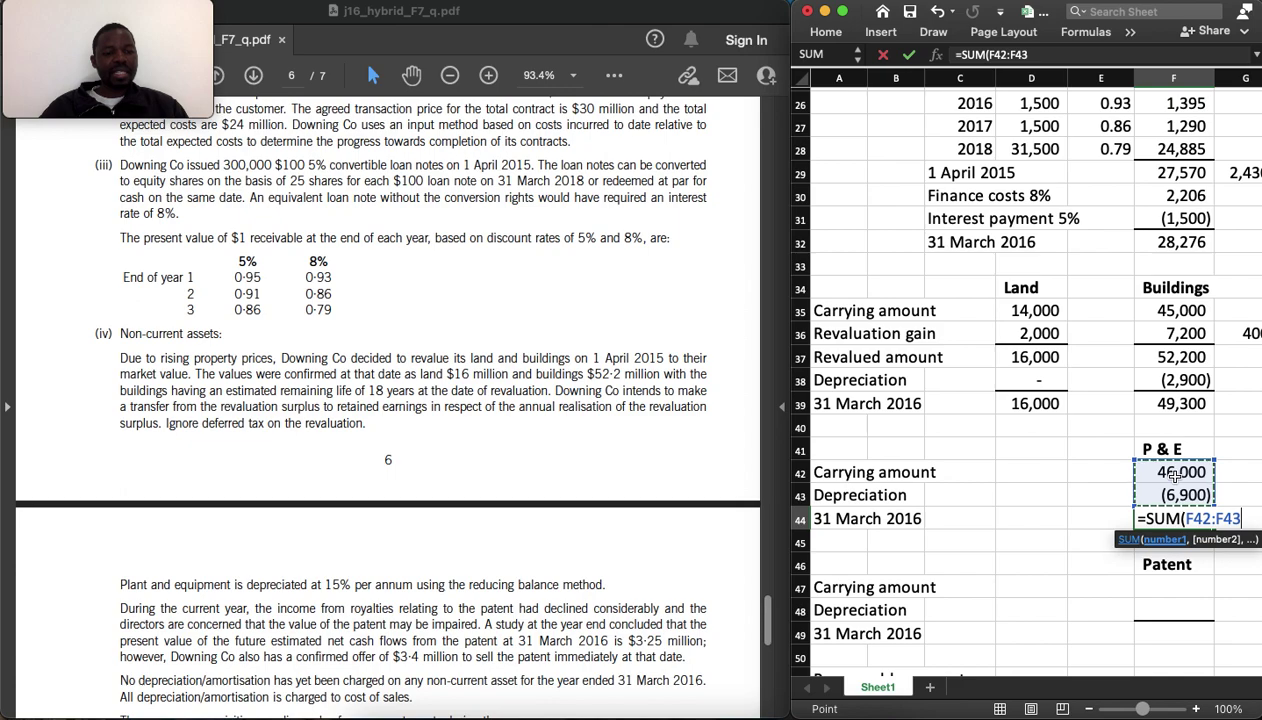
key("Return")
left_click(1081, 533)
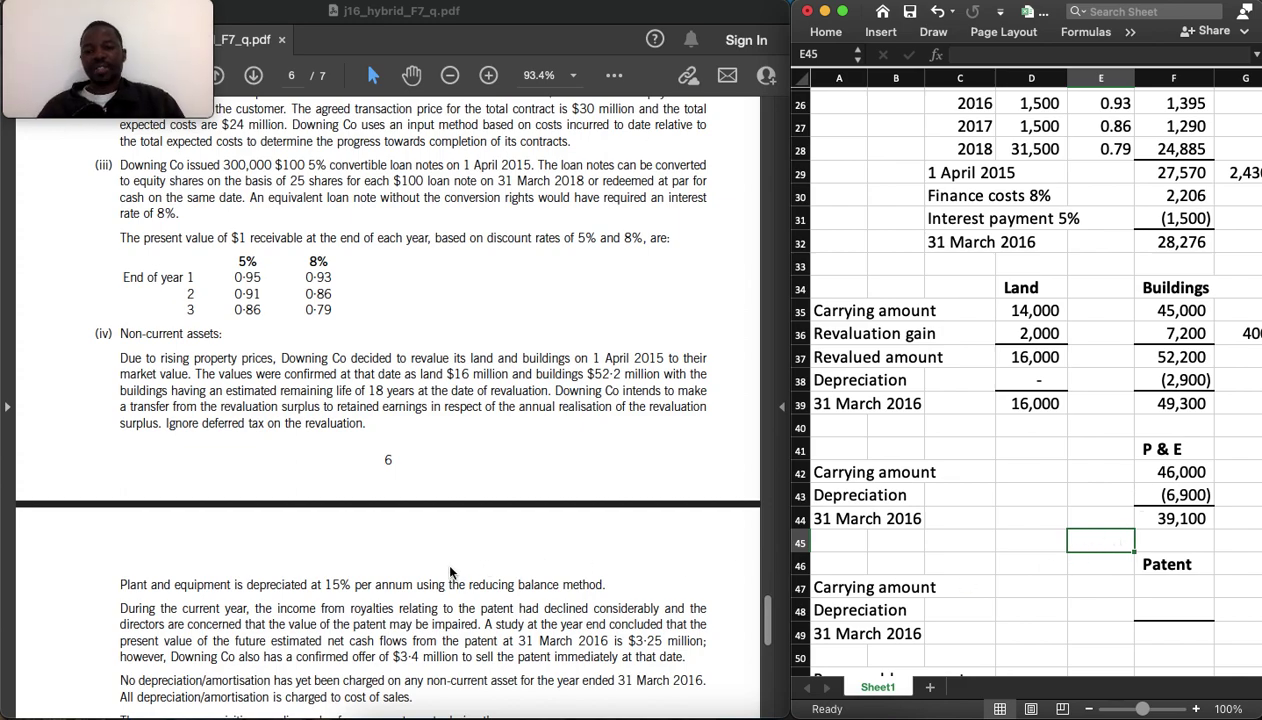
Scroll the worksheet to the Patent section and the PDF back to page 6's trial balance
scroll(396, 569, "down", 4)
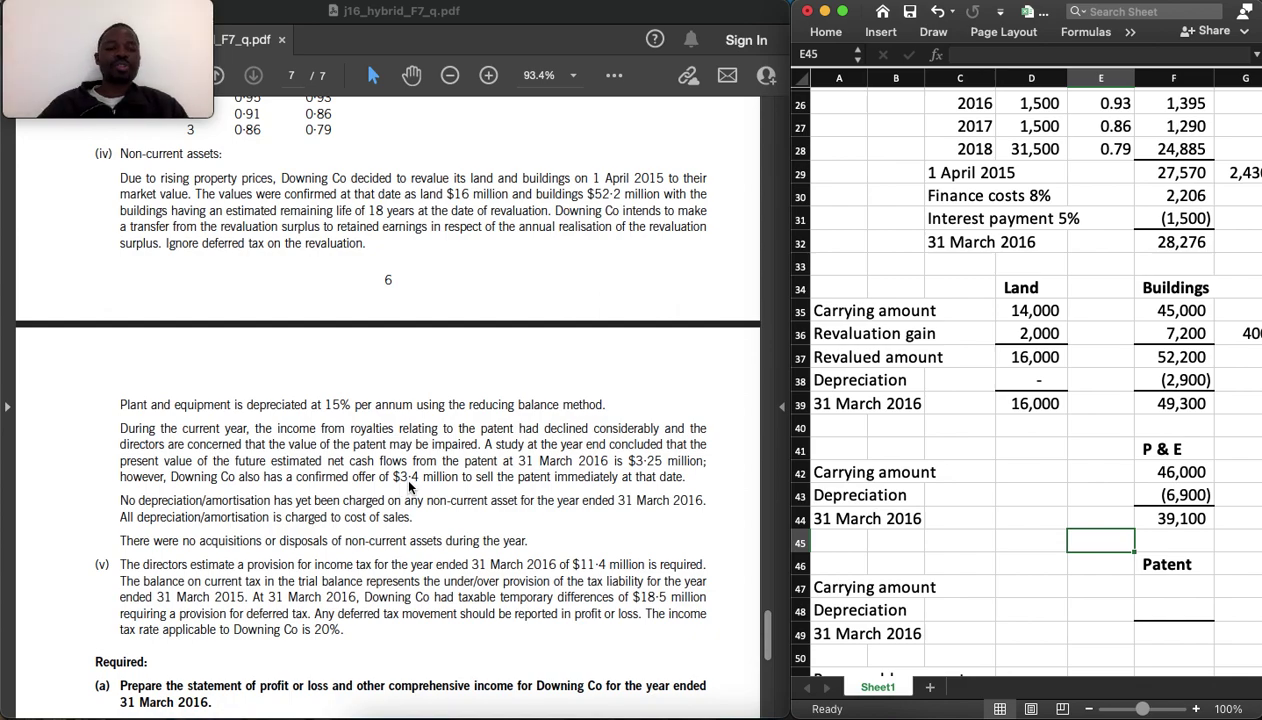
scroll(872, 560, "down", 2)
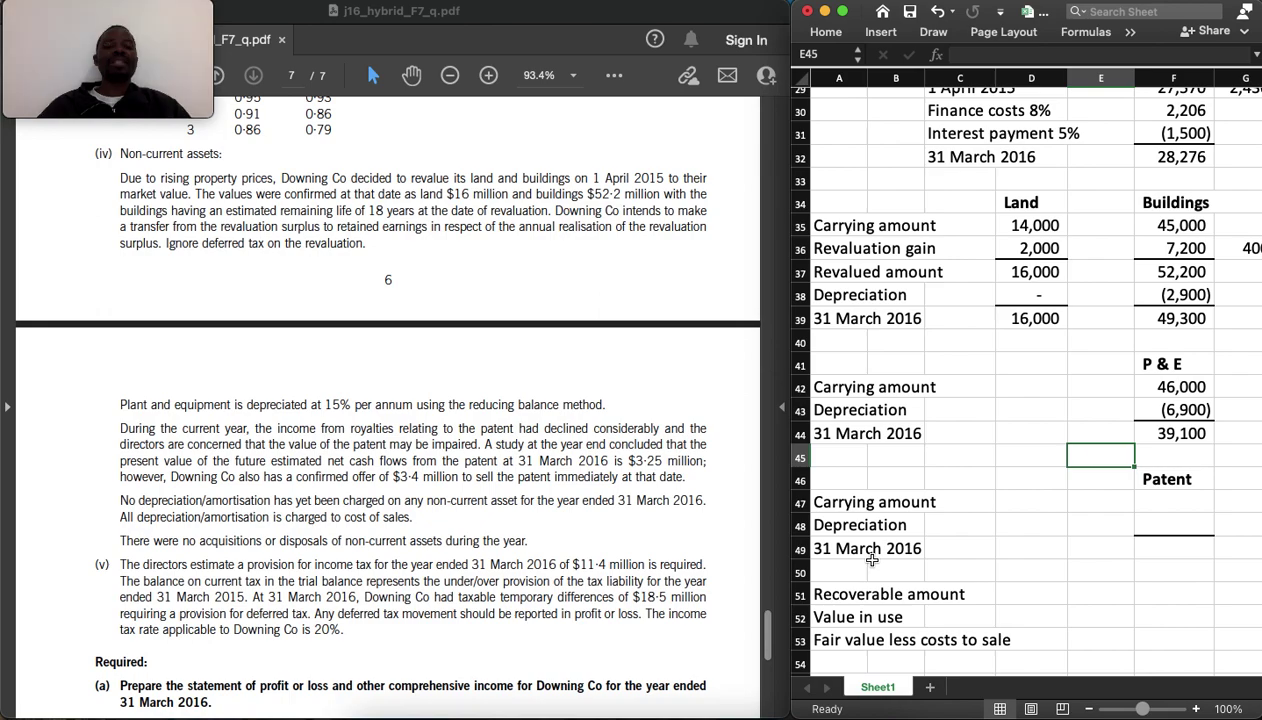
left_click(1138, 503)
scroll(987, 508, "up", 3)
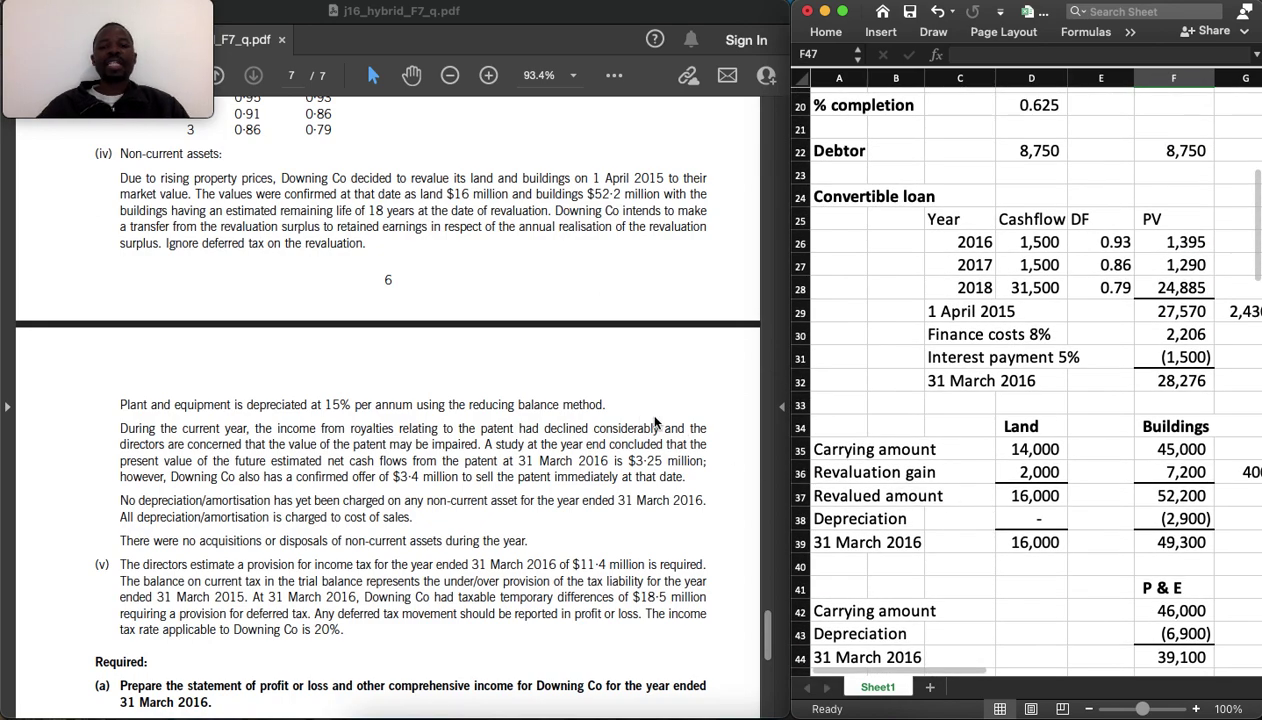
scroll(650, 412, "up", 5)
scroll(1069, 384, "down", 1)
scroll(1065, 384, "down", 5)
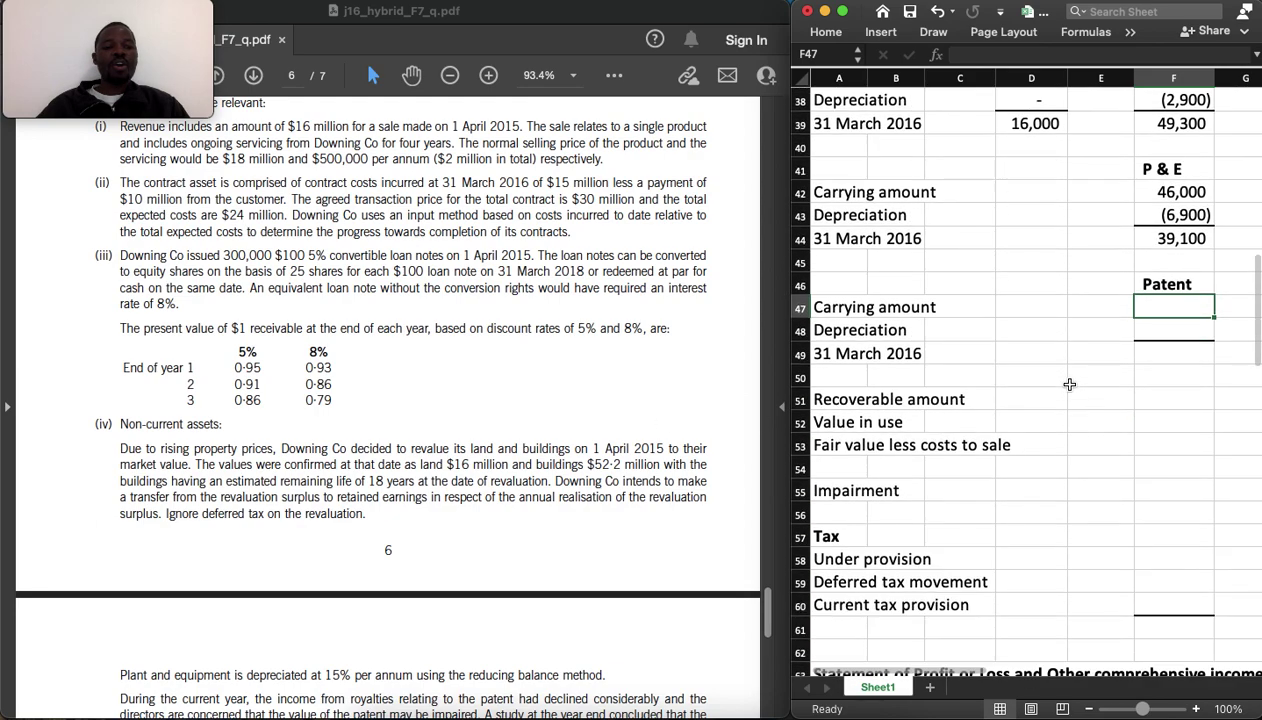
scroll(1060, 382, "up", 1)
scroll(362, 408, "up", 5)
scroll(362, 408, "up", 2)
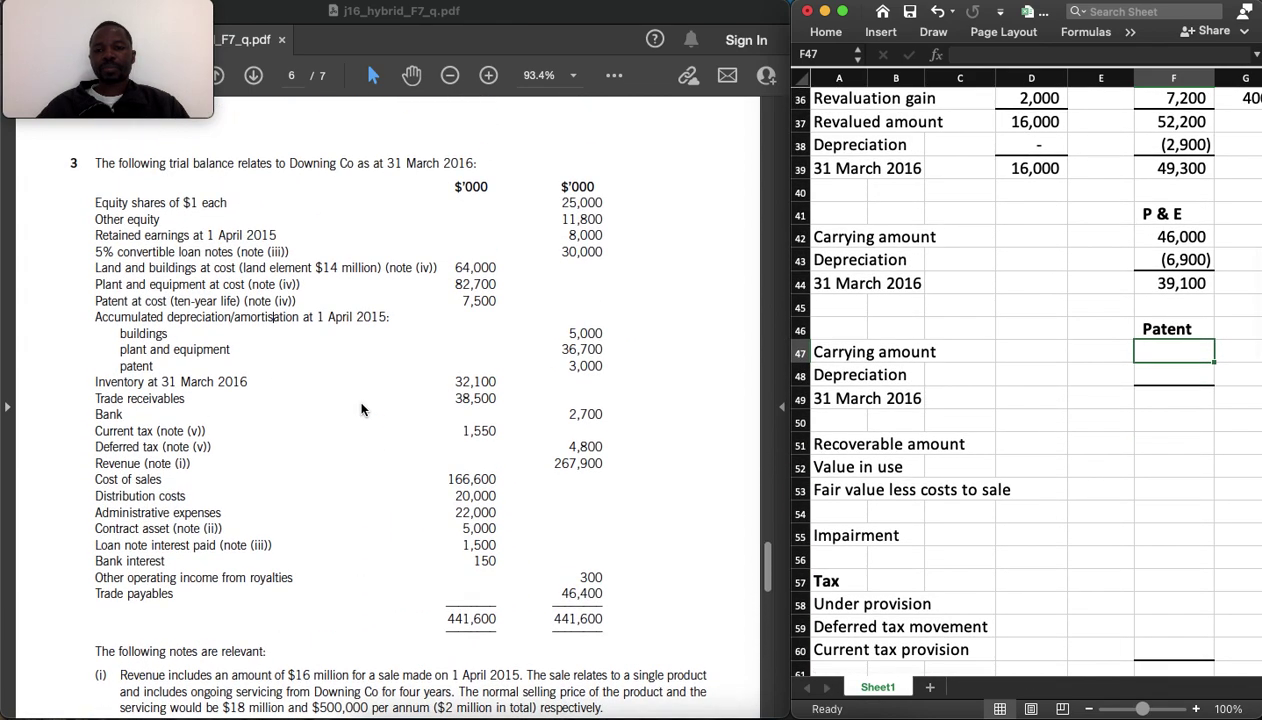
Enter the patent carrying amount =7500-3000 (4,500) and depreciation =-F47/10 (450)
type("=")
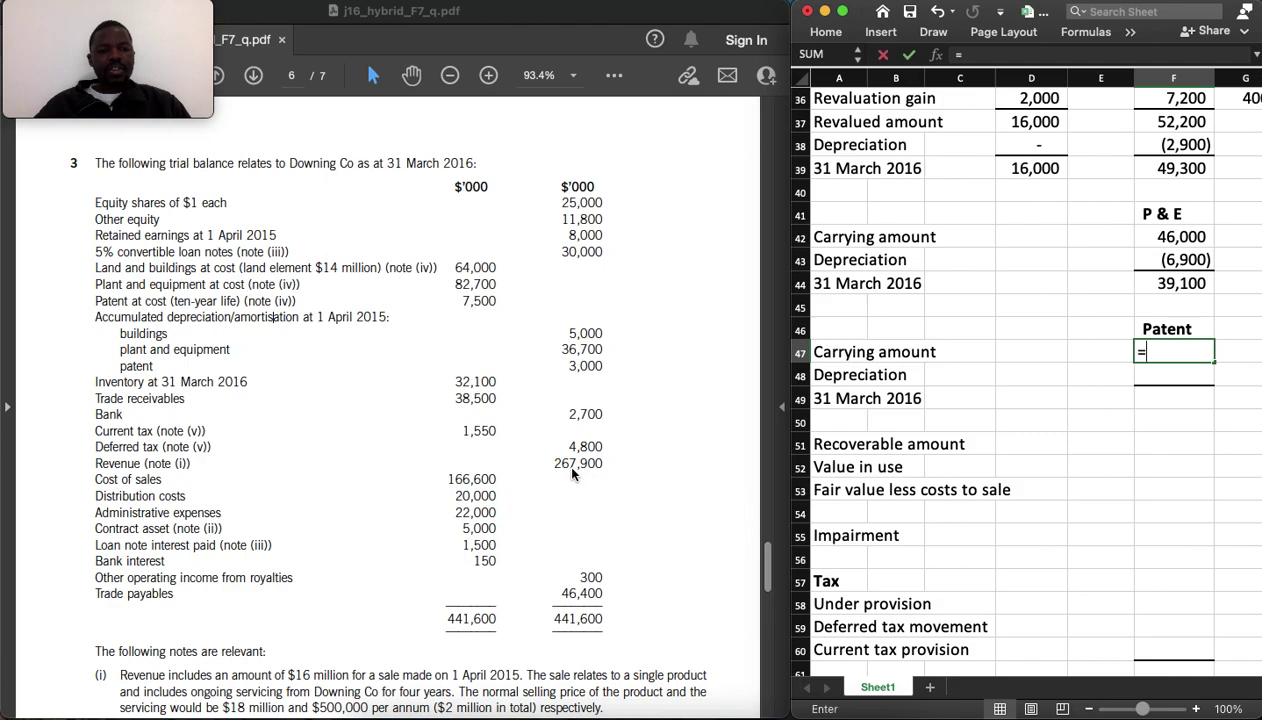
type("7500-")
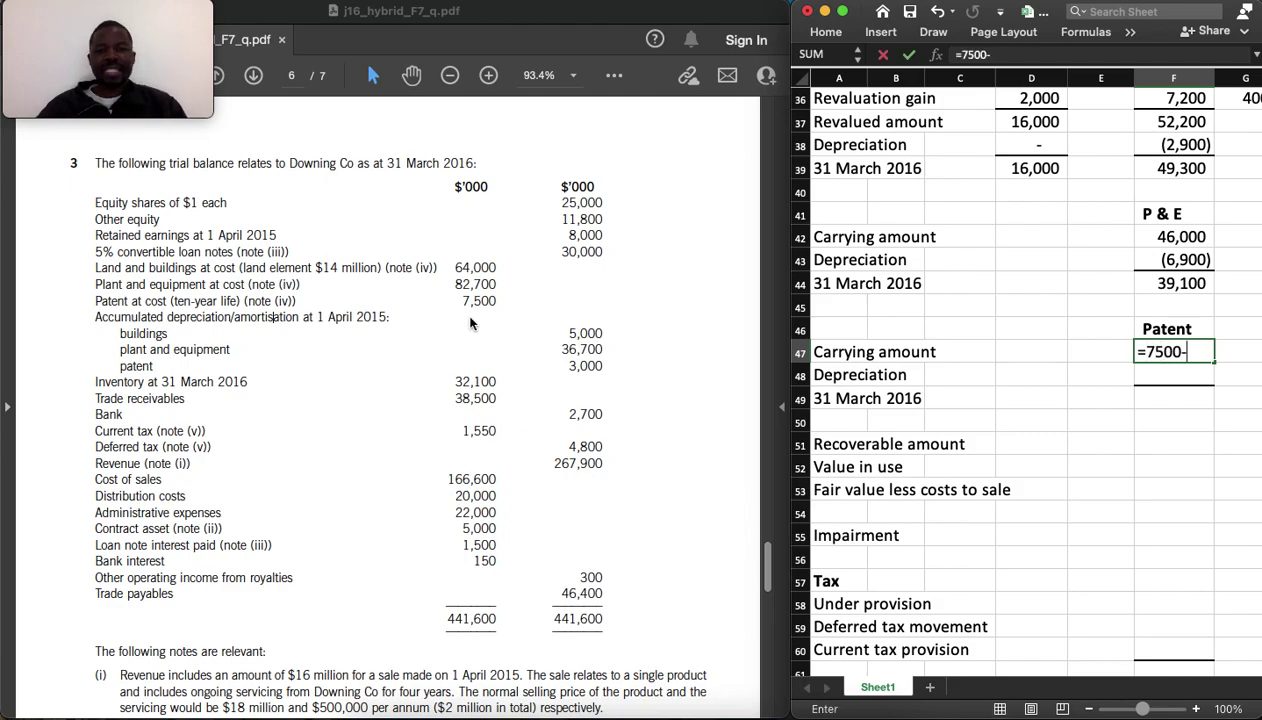
type("3000")
key("Return")
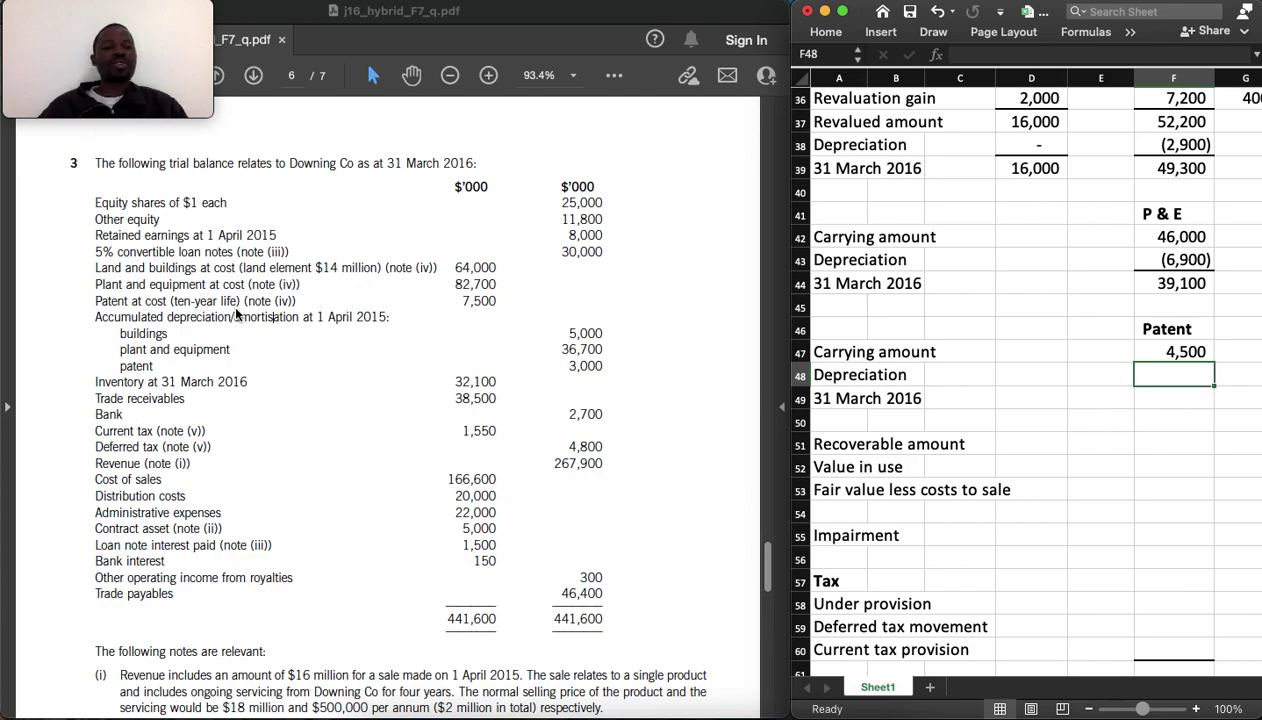
type("=-")
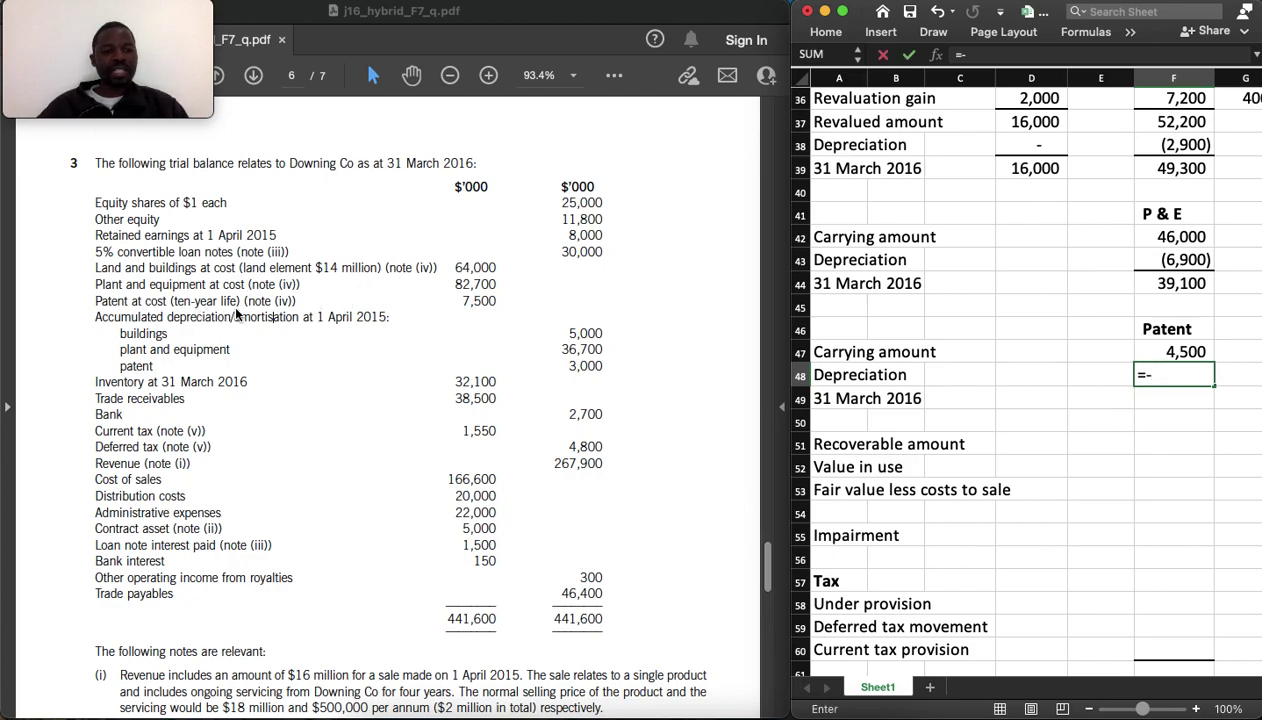
key("Up")
type("/10")
key("Return")
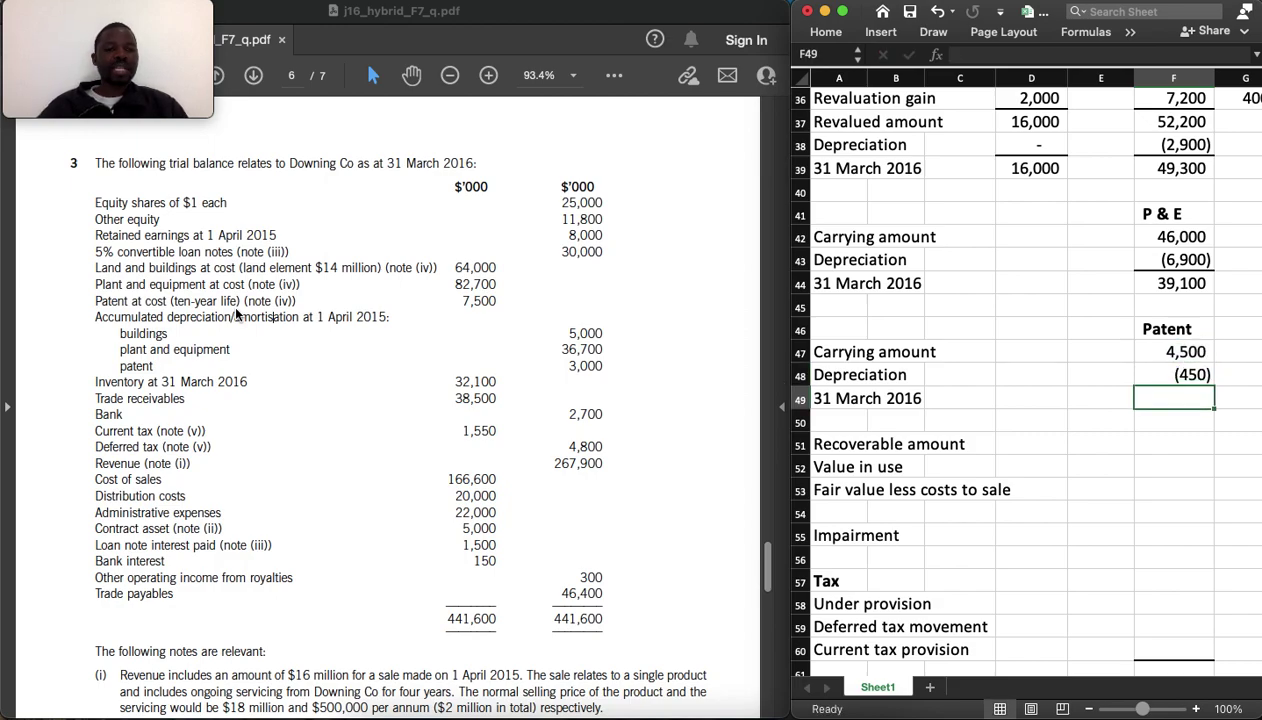
Total the patent 31 March 2016 balance of 4,050 with =SUM(F47:F48)
type("=sum")
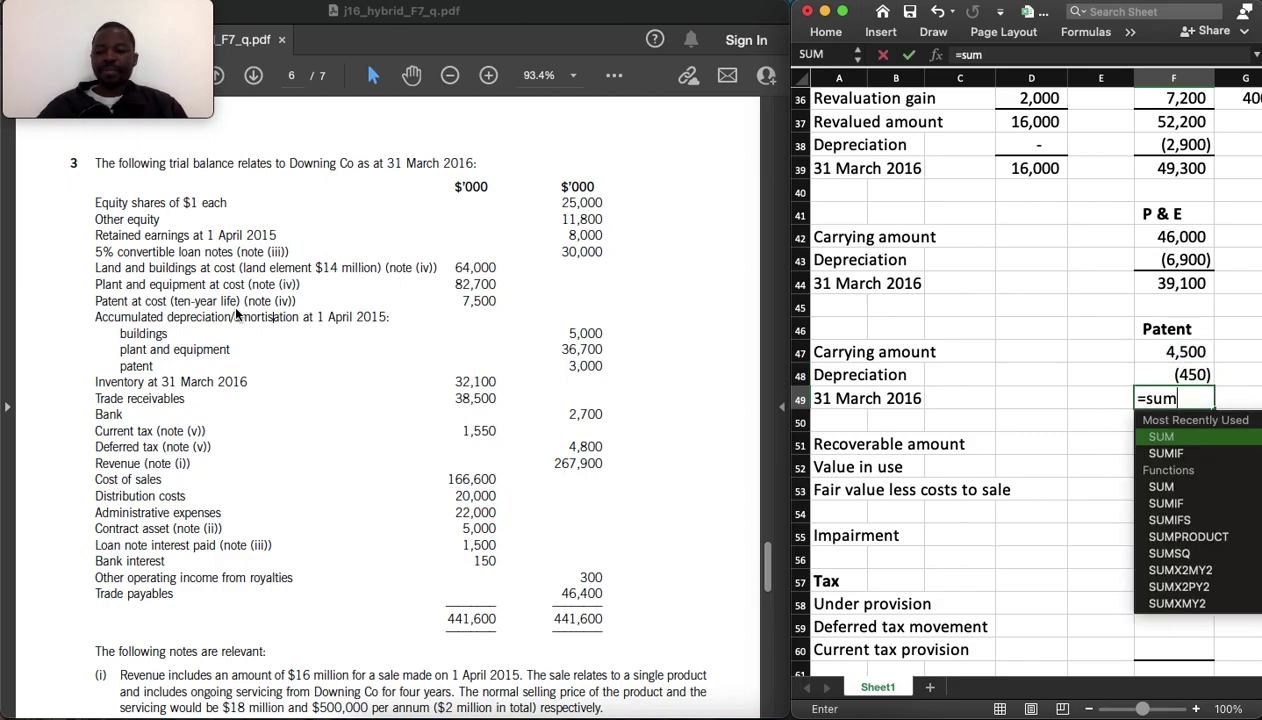
key("Tab")
left_click(1160, 351)
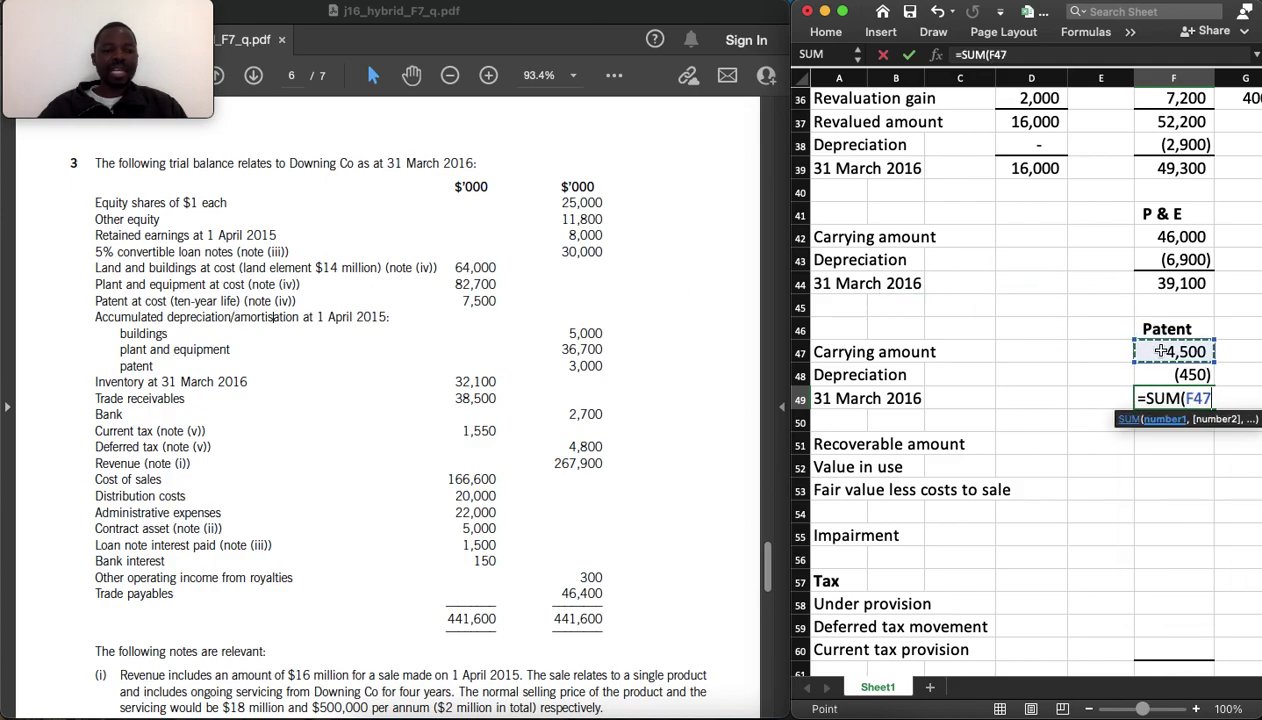
key("shift+Down")
key("Return")
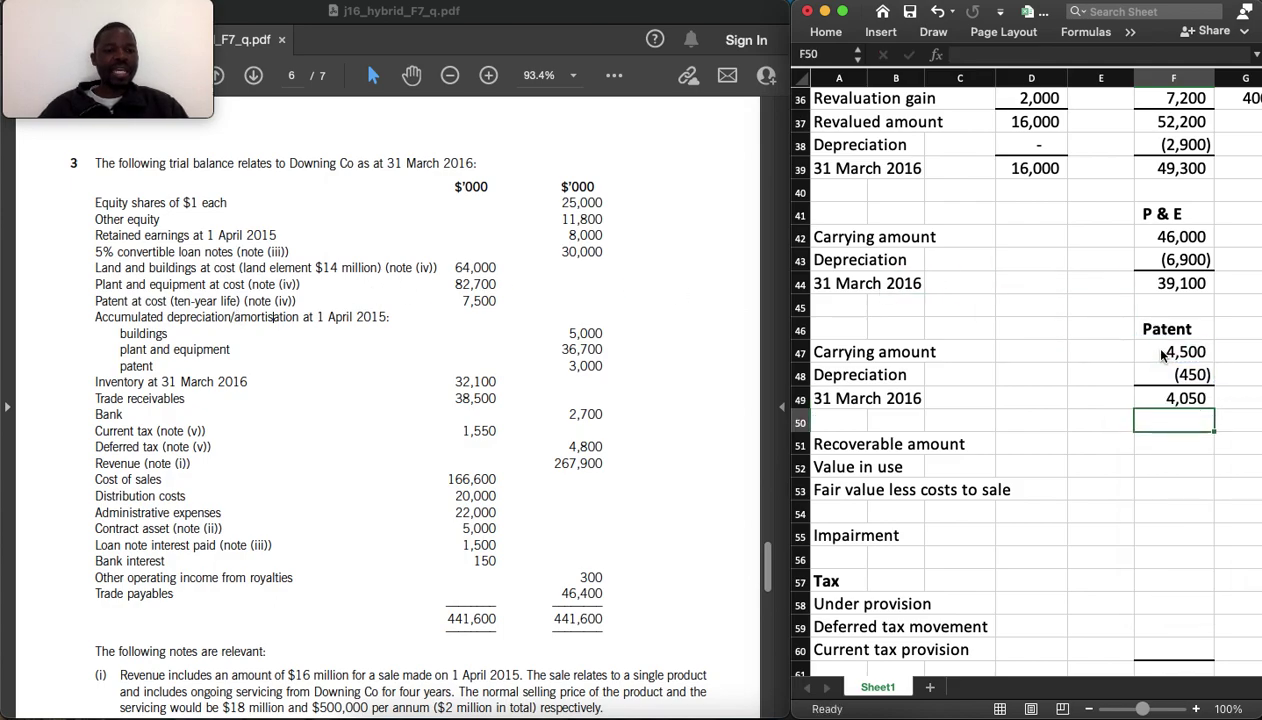
left_click(1177, 488)
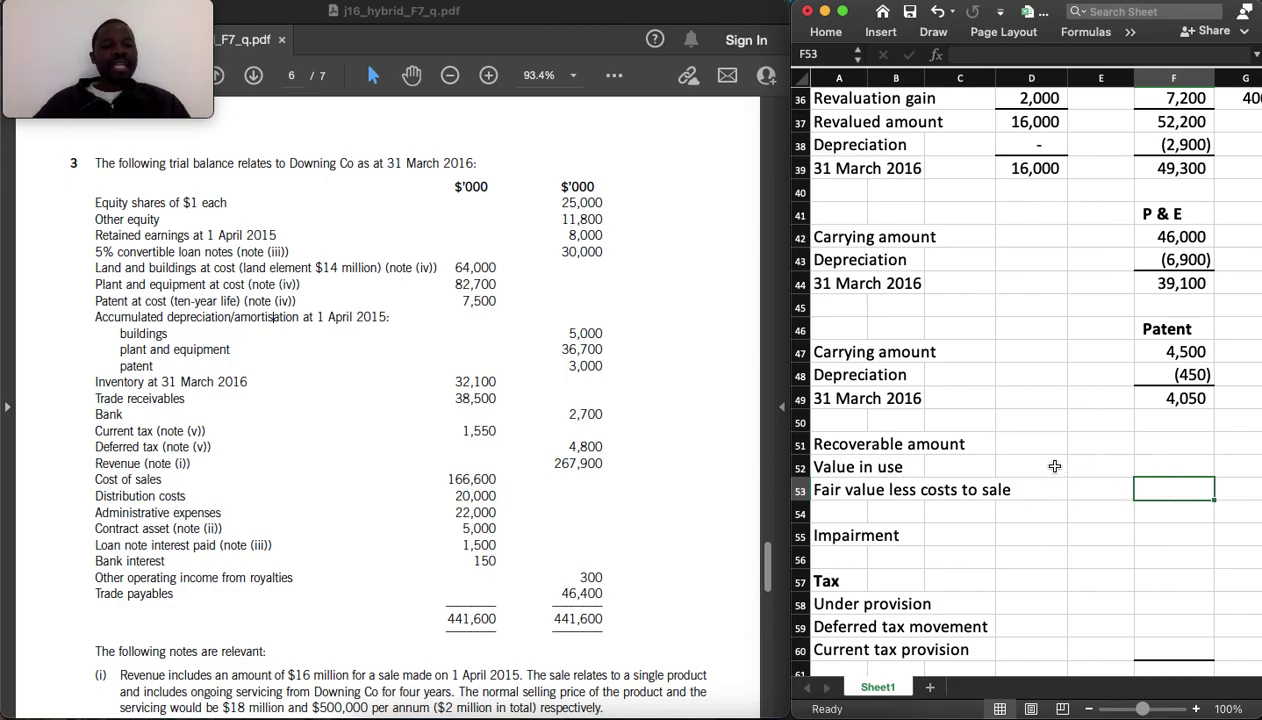
Enter value in use 3,250 in F52 and fair value less costs to sale 3,400 in F53
left_click(1150, 461)
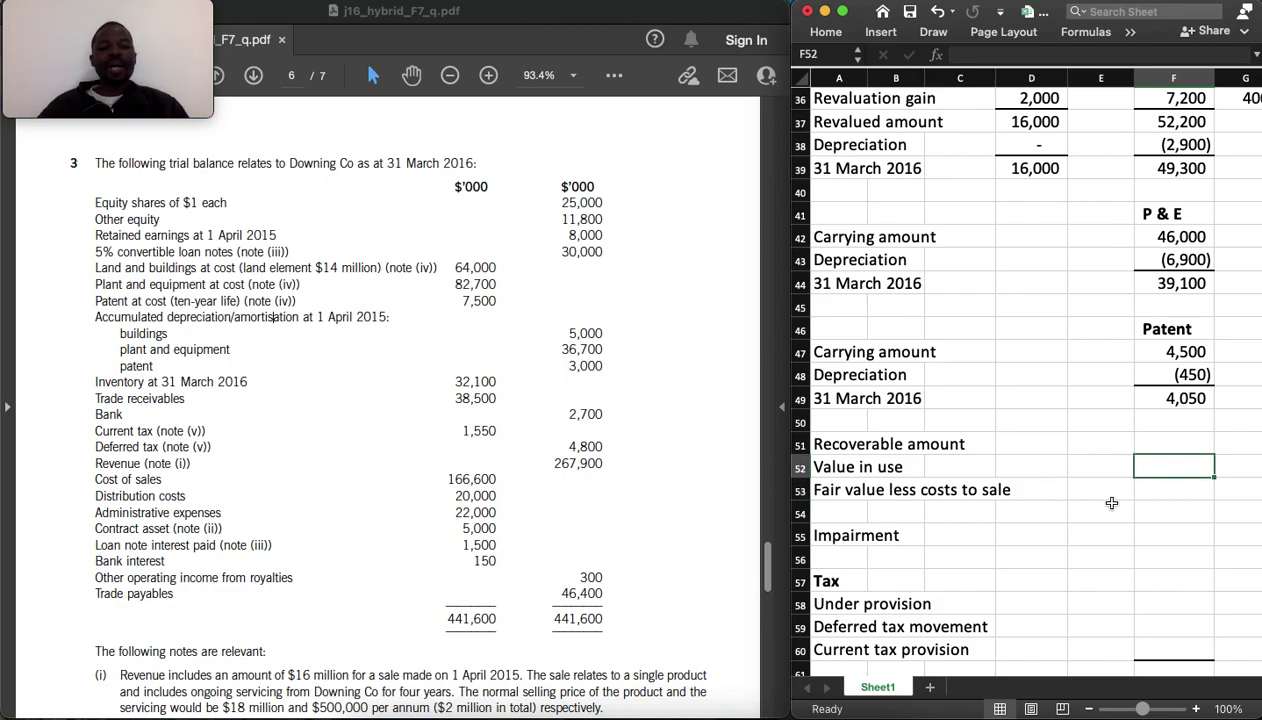
scroll(484, 426, "down", 5)
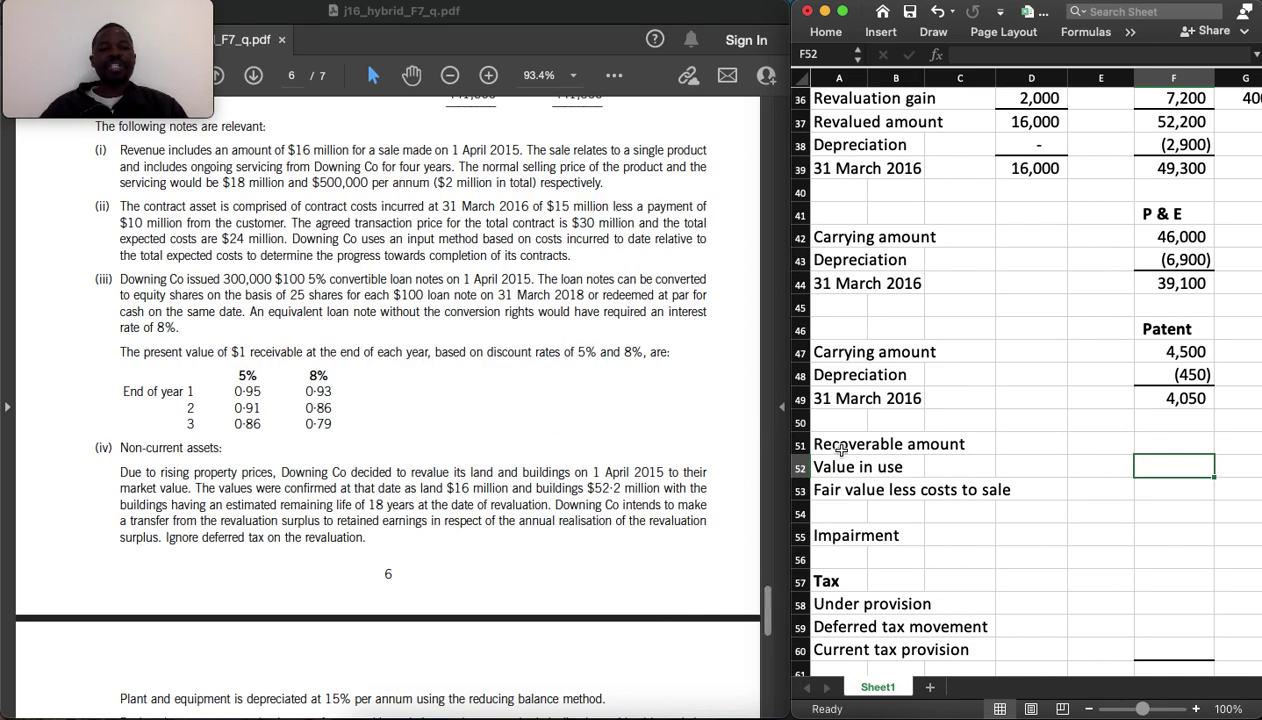
scroll(491, 500, "down", 1)
scroll(492, 500, "down", 3)
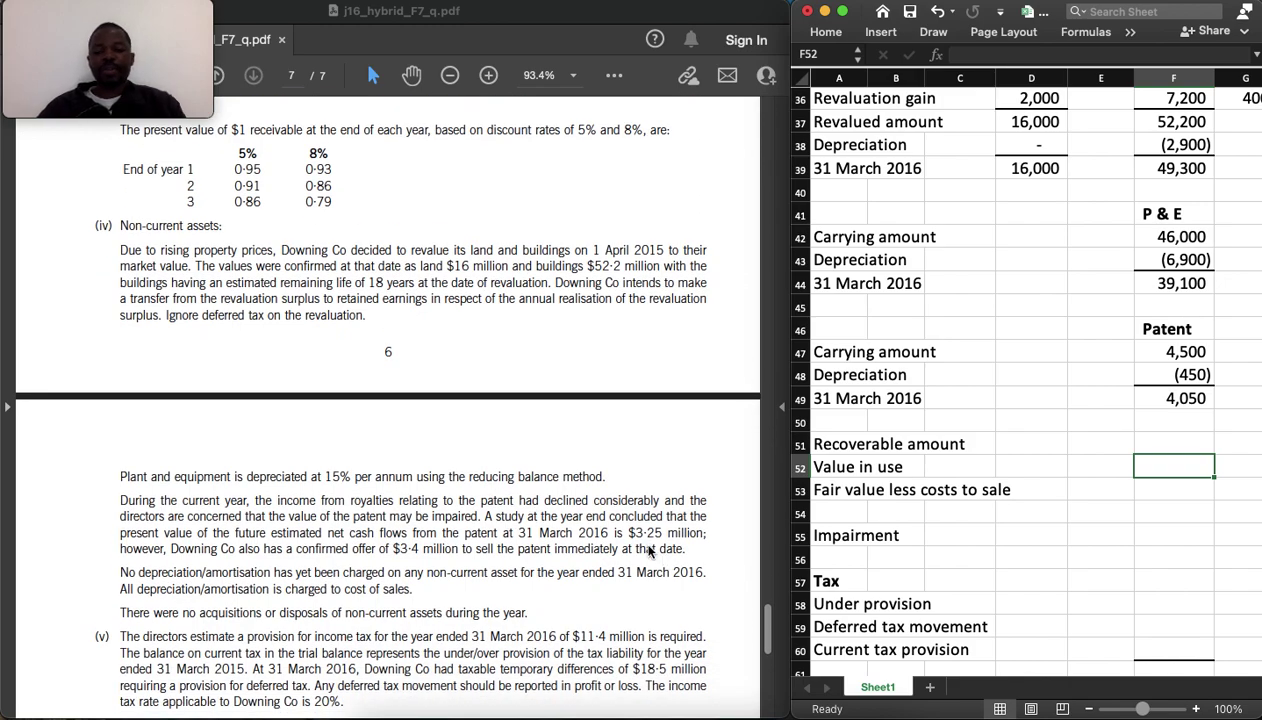
type("3250")
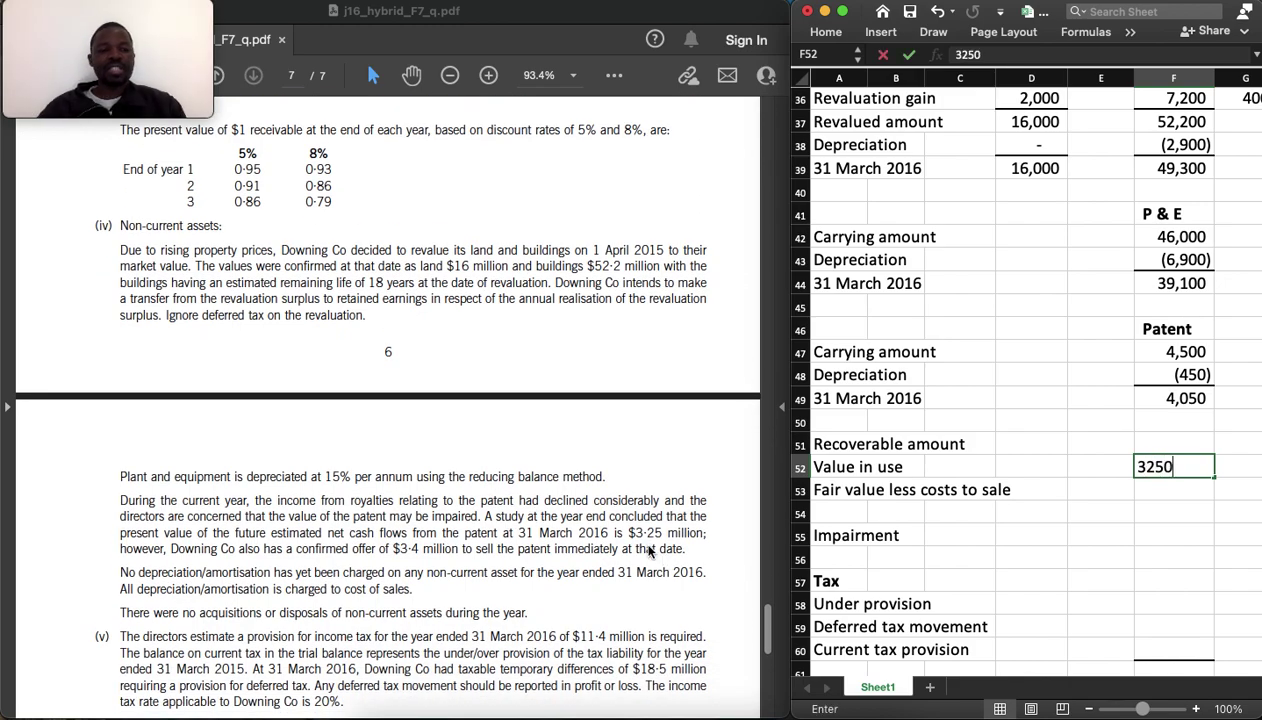
key("Return")
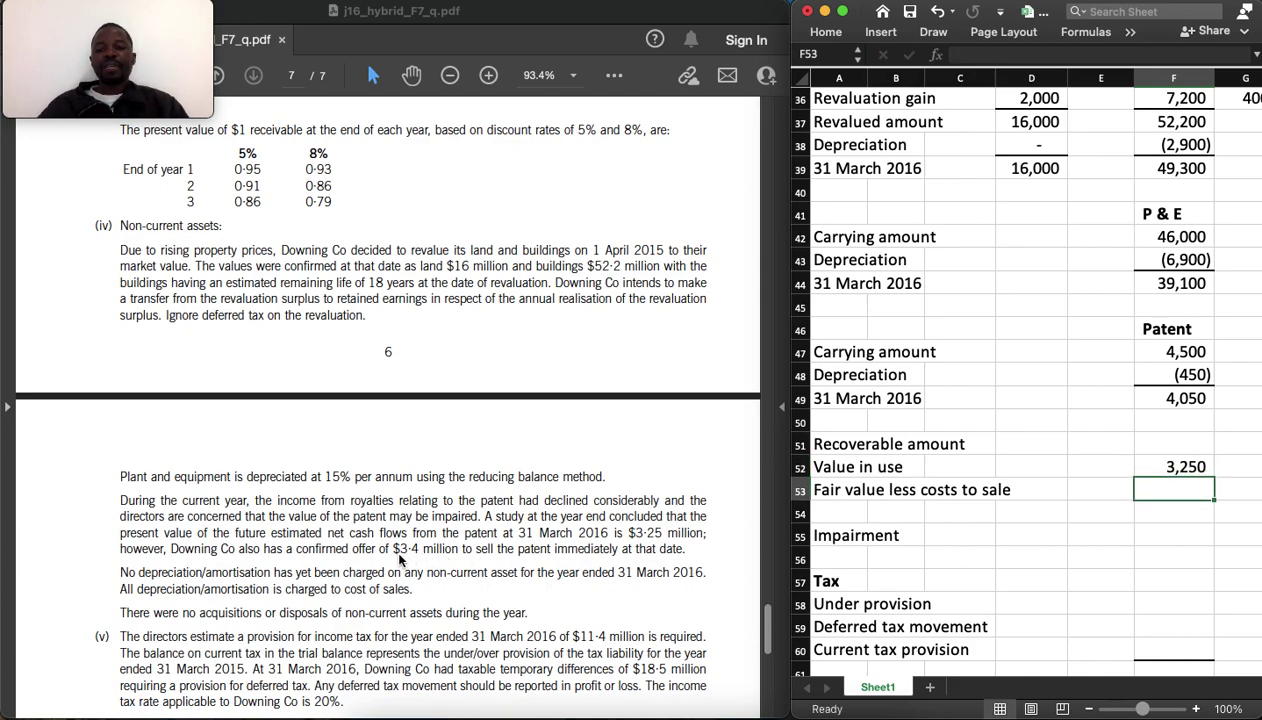
type("3400")
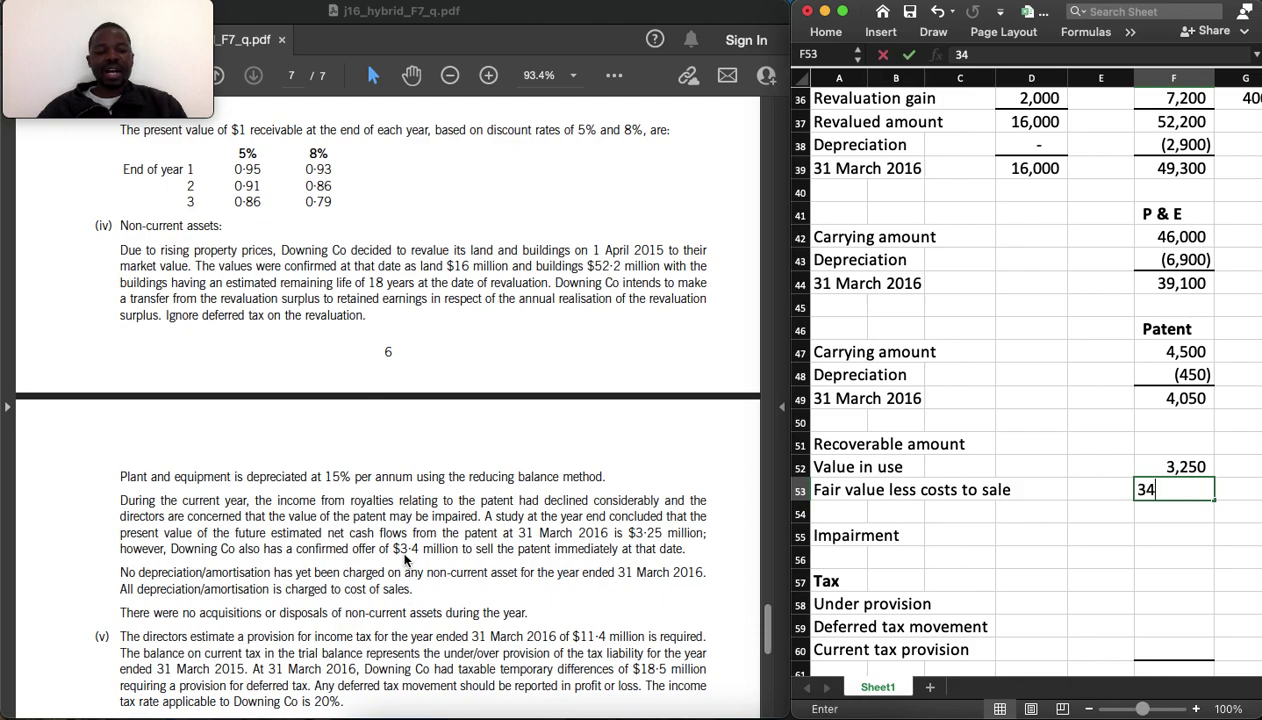
key("Up")
Set the recoverable amount in D51 to =F53, giving 3,400
key("Left")
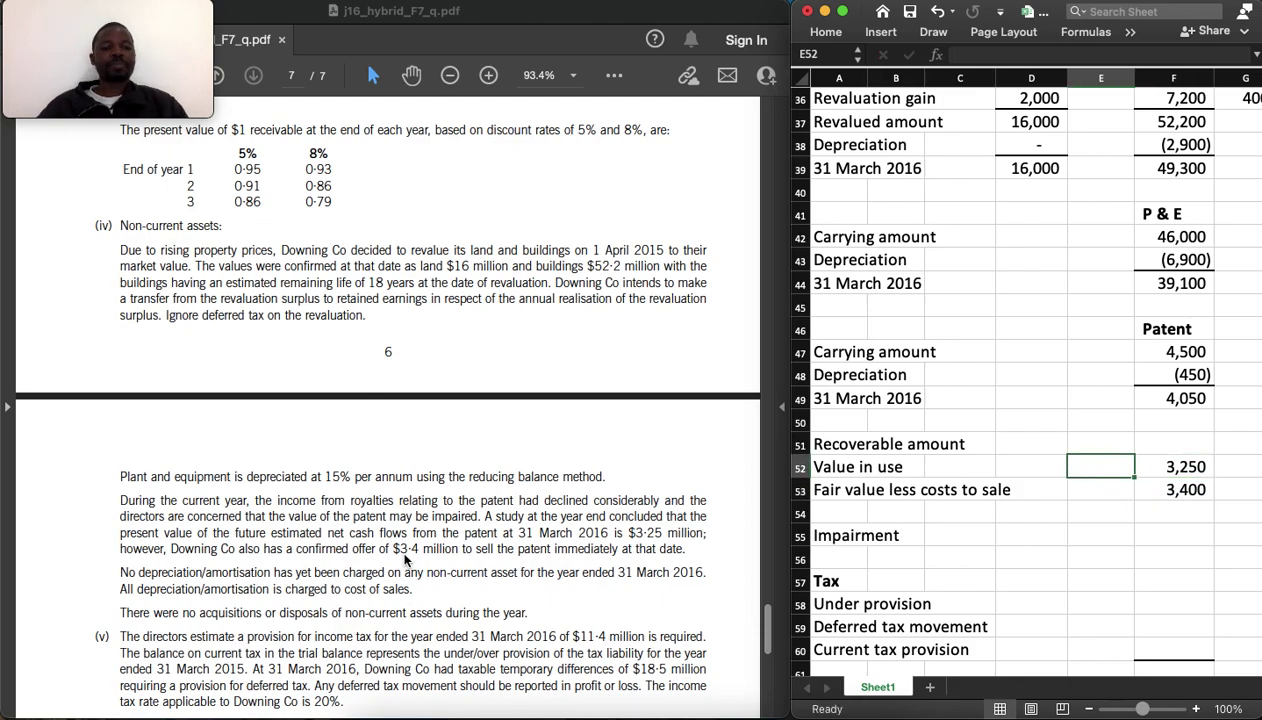
key("Up")
key("Left")
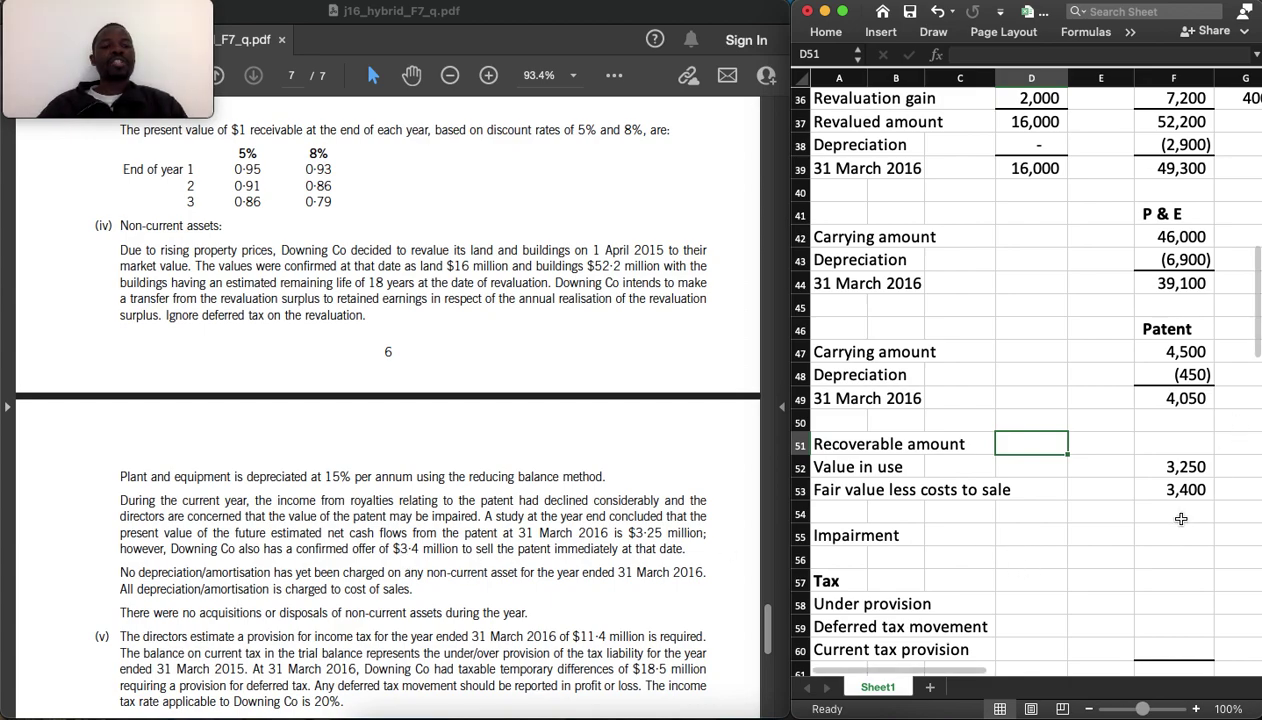
type("=")
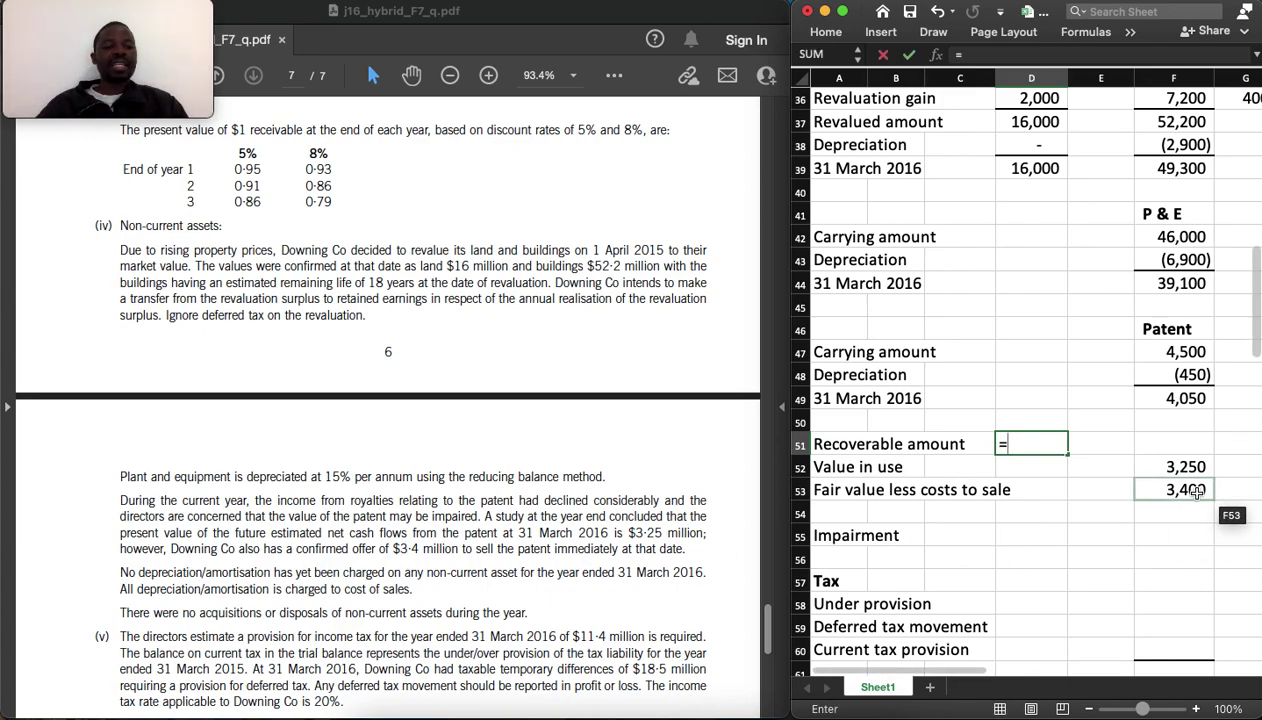
left_click(1197, 490)
key("Return")
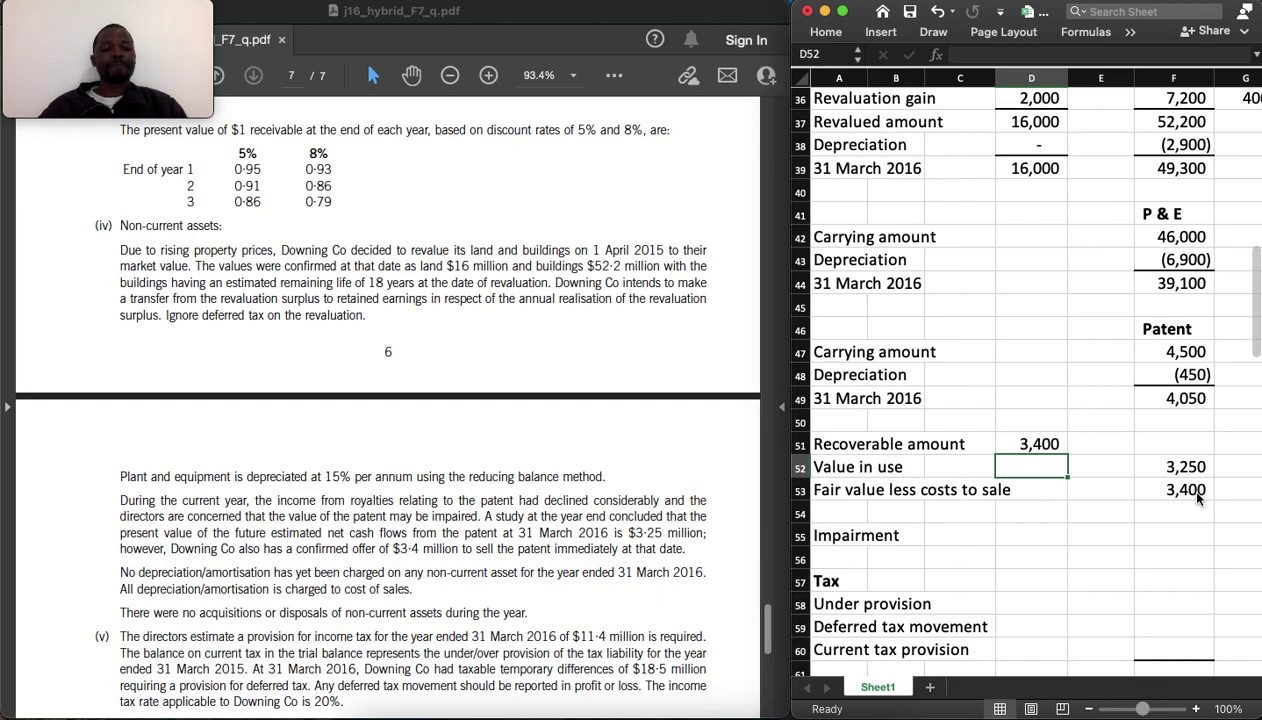
Calculate the (650) patent impairment in D55 from recoverable amount D51 against F49's 4,050
left_click(1038, 533)
type("=-")
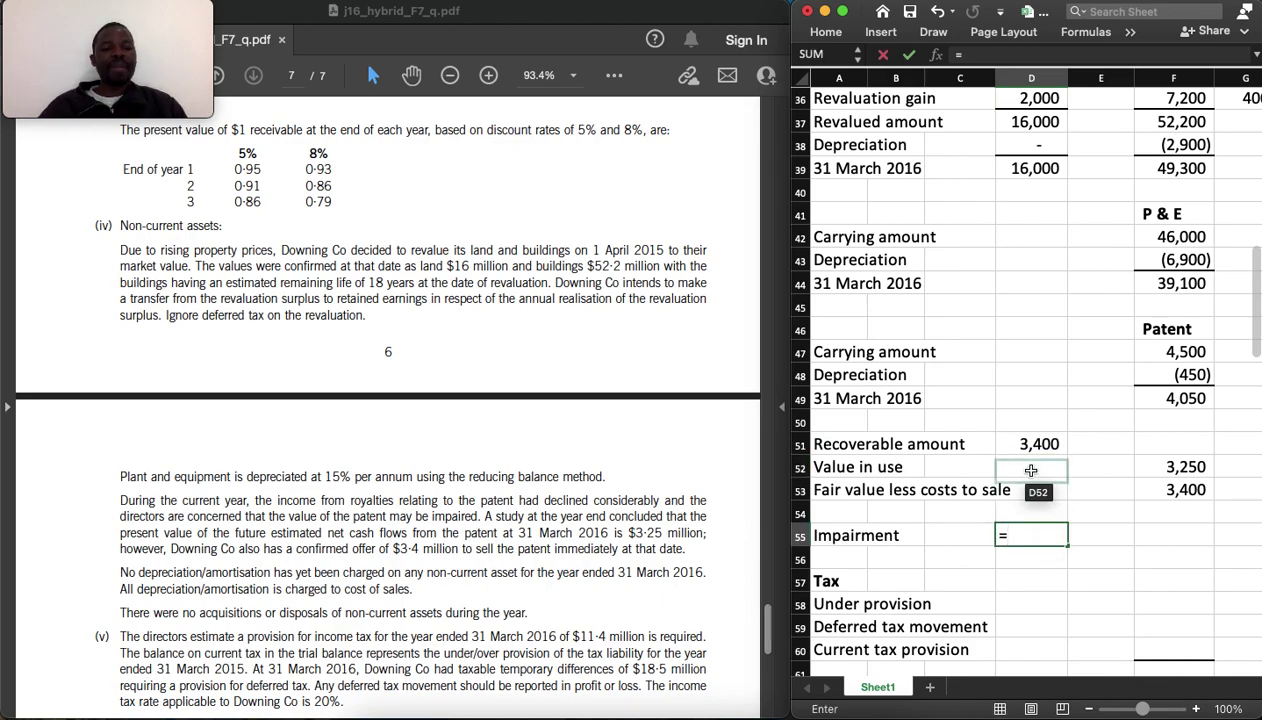
left_click(1027, 447)
type("-")
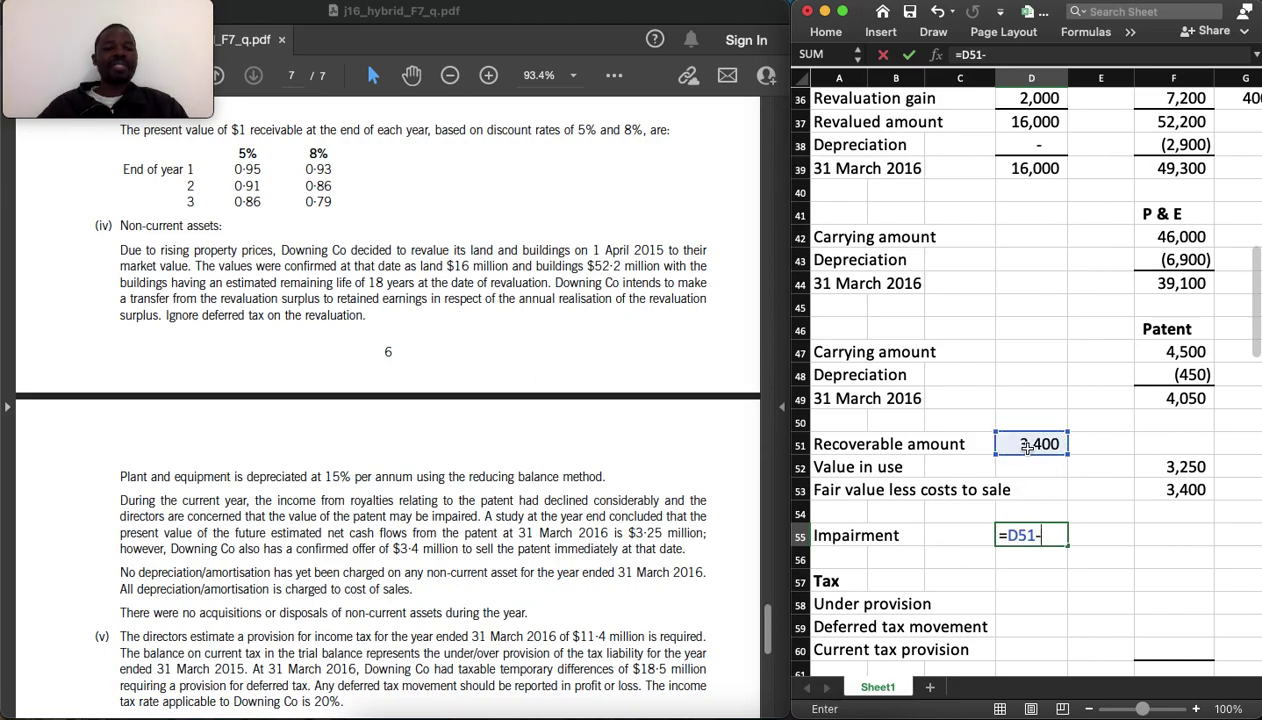
left_click(1177, 398)
key("Return")
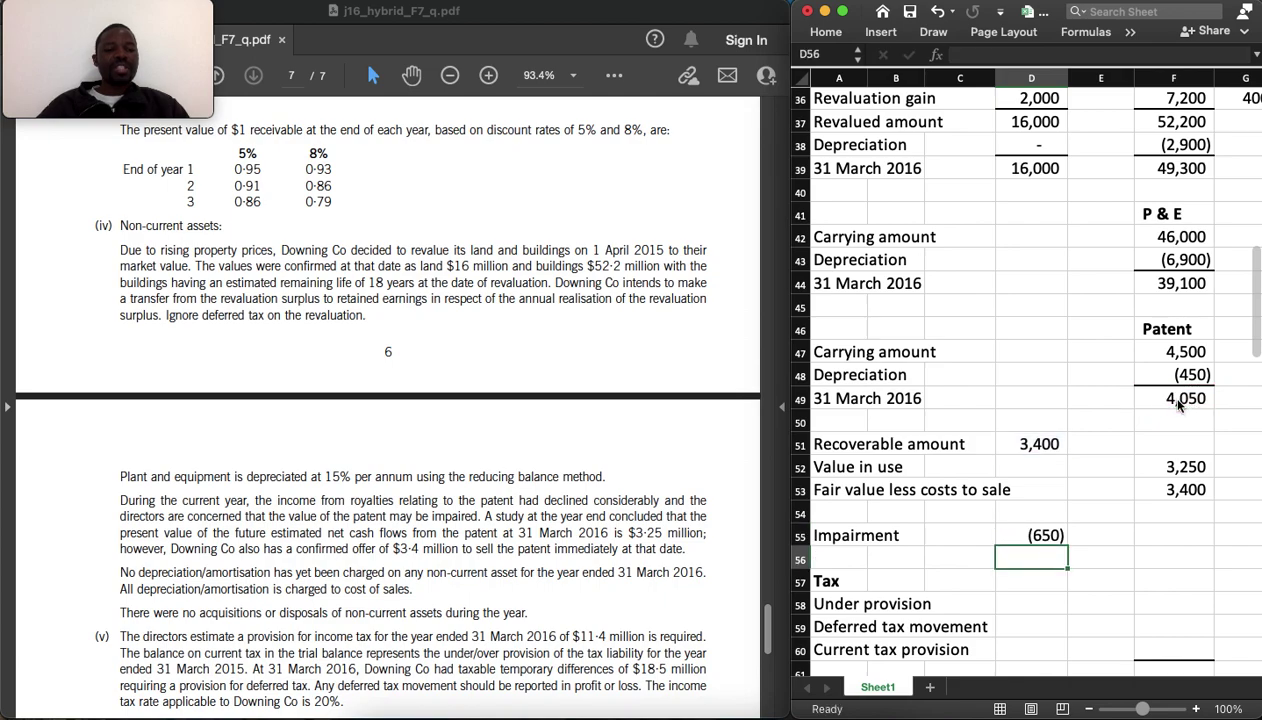
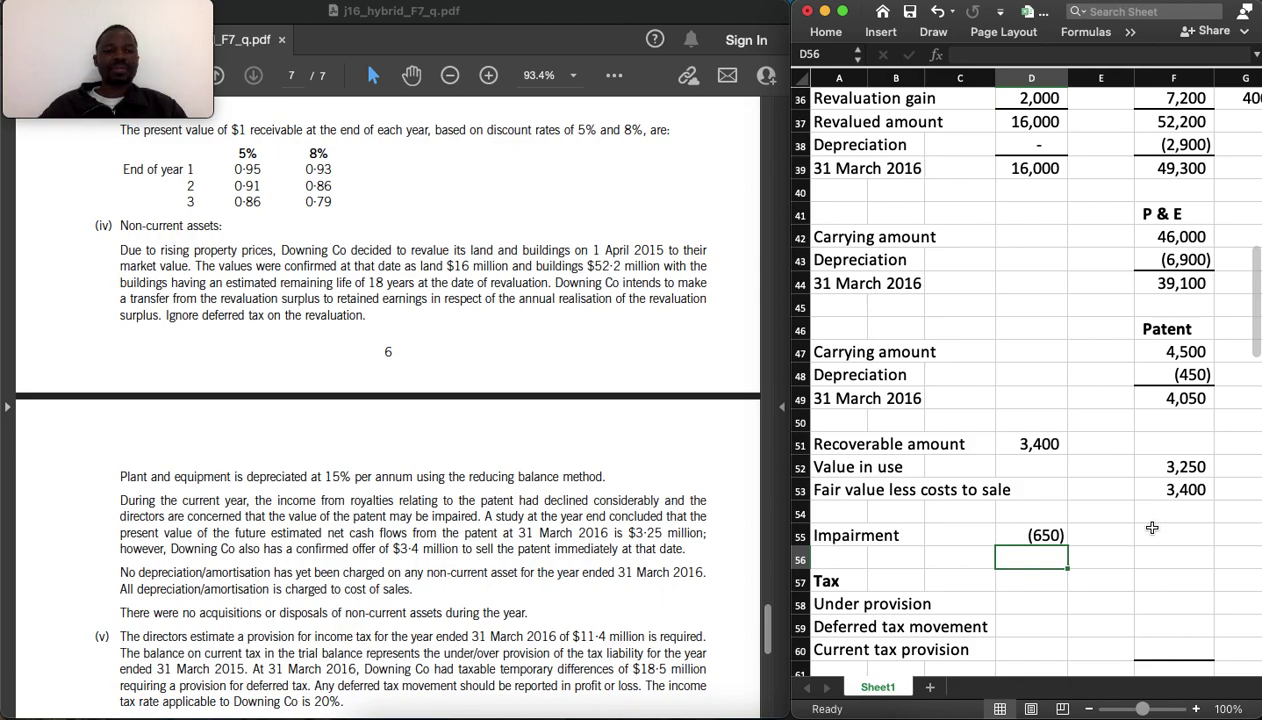
Check the patent depreciation formula in the workings
left_click(1207, 380)
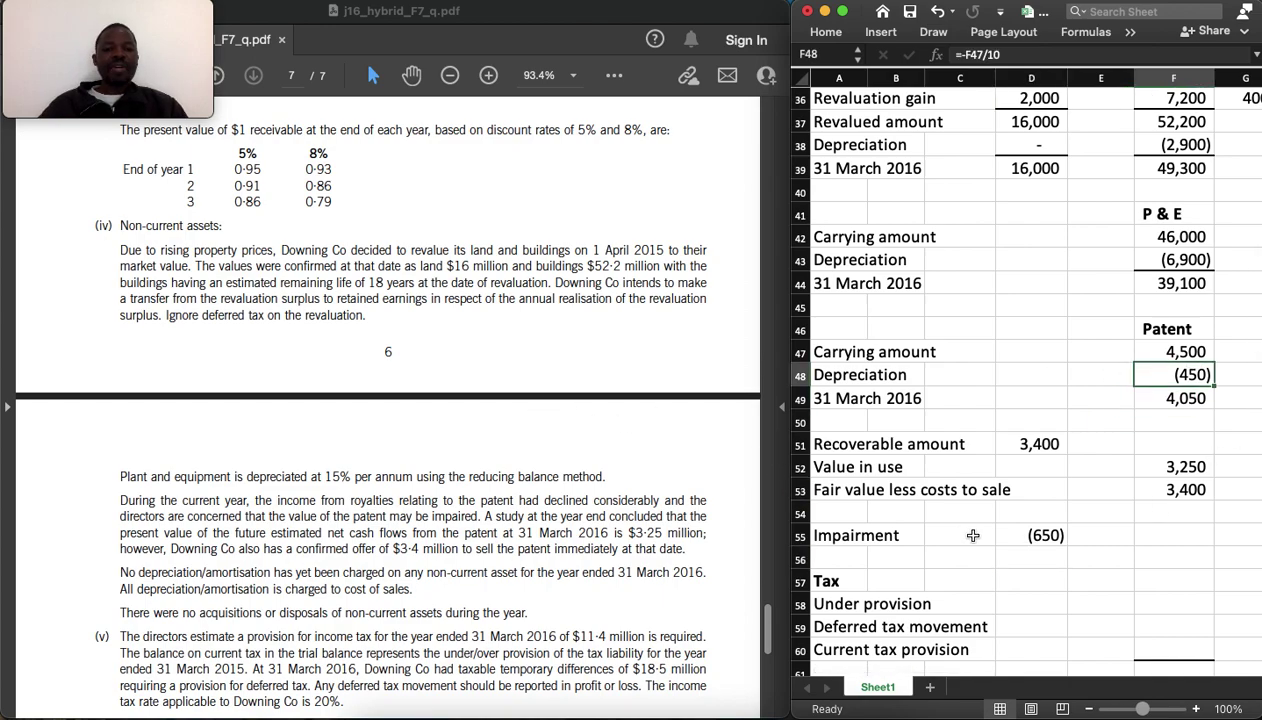
scroll(972, 536, "down", 5)
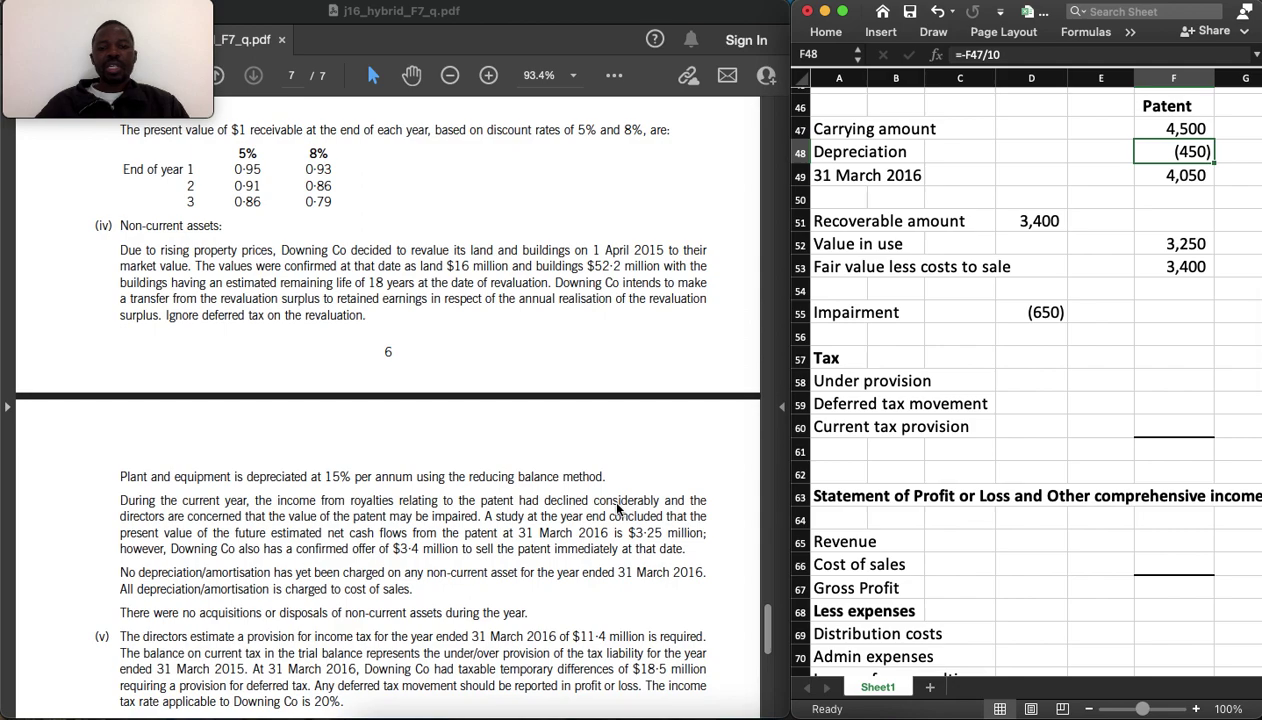
scroll(409, 513, "down", 5)
scroll(405, 505, "up", 2)
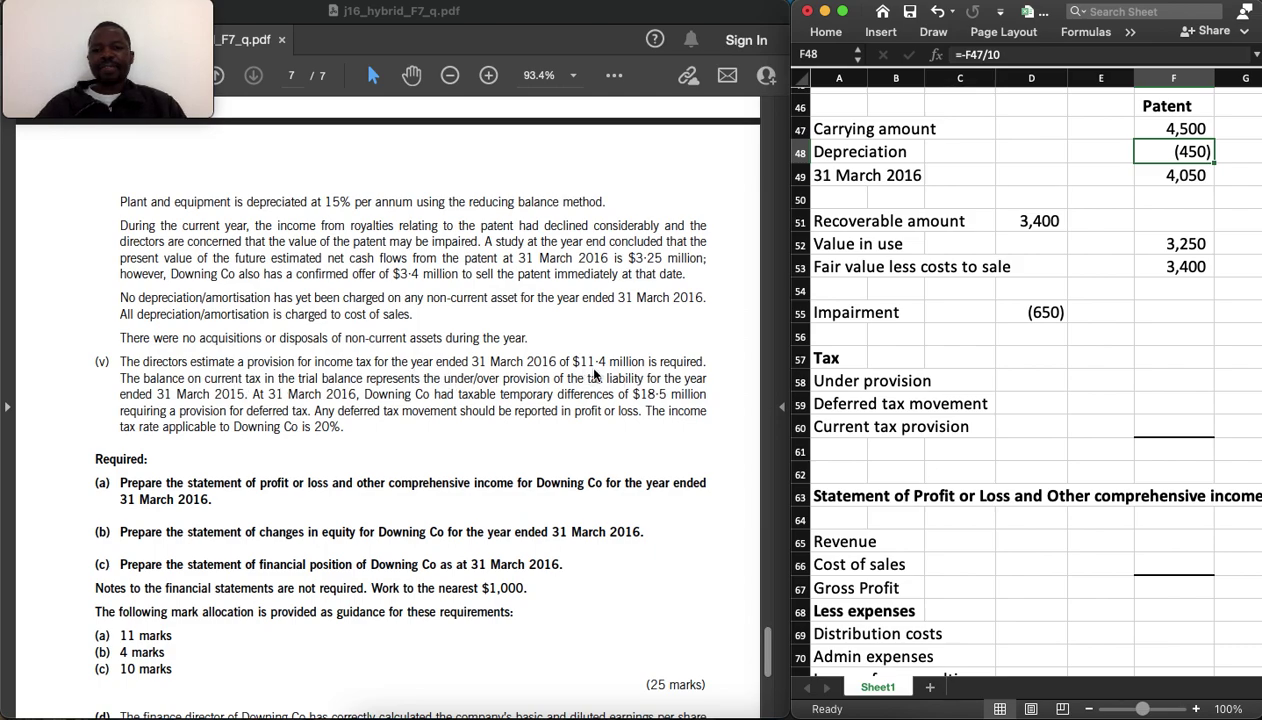
Enter 11,400 as the current tax provision in F60
left_click(1150, 410)
left_click(1148, 420)
type("11,400")
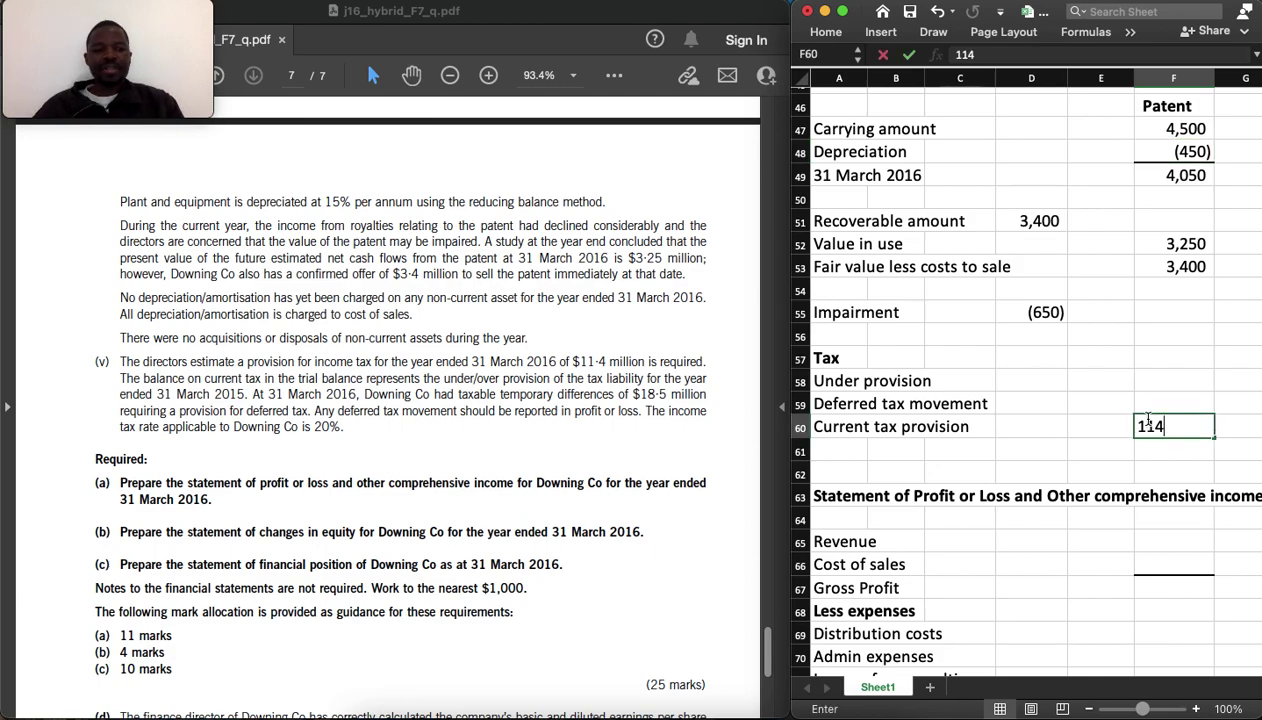
key("Return")
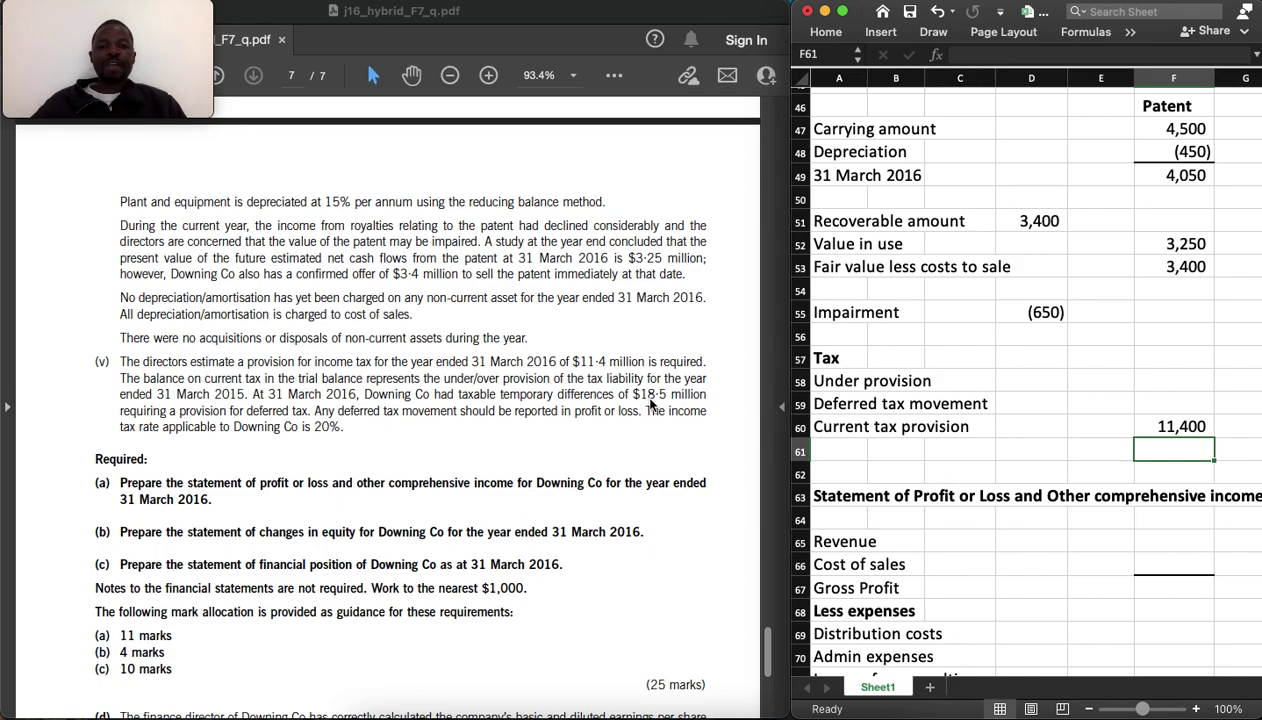
Calculate the deferred tax movement in D59 as 18,500 at 20%, giving 3,700
left_click(1040, 400)
type("=18")
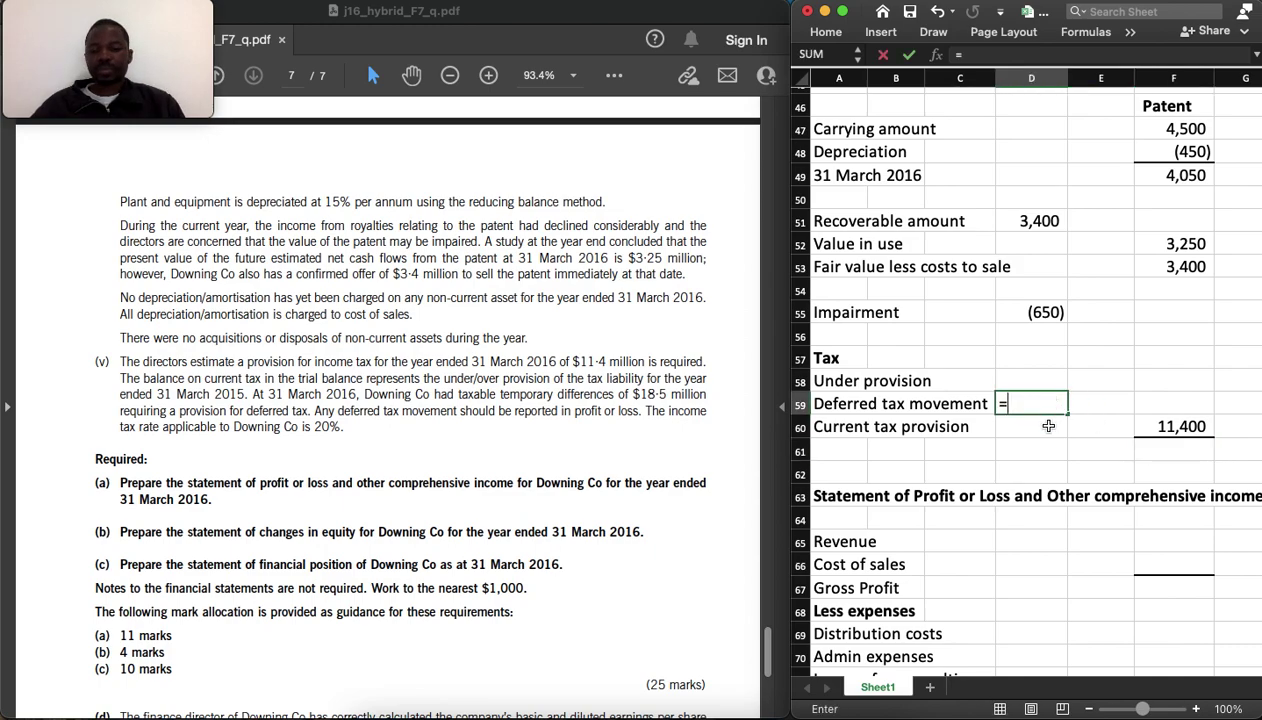
type("00")
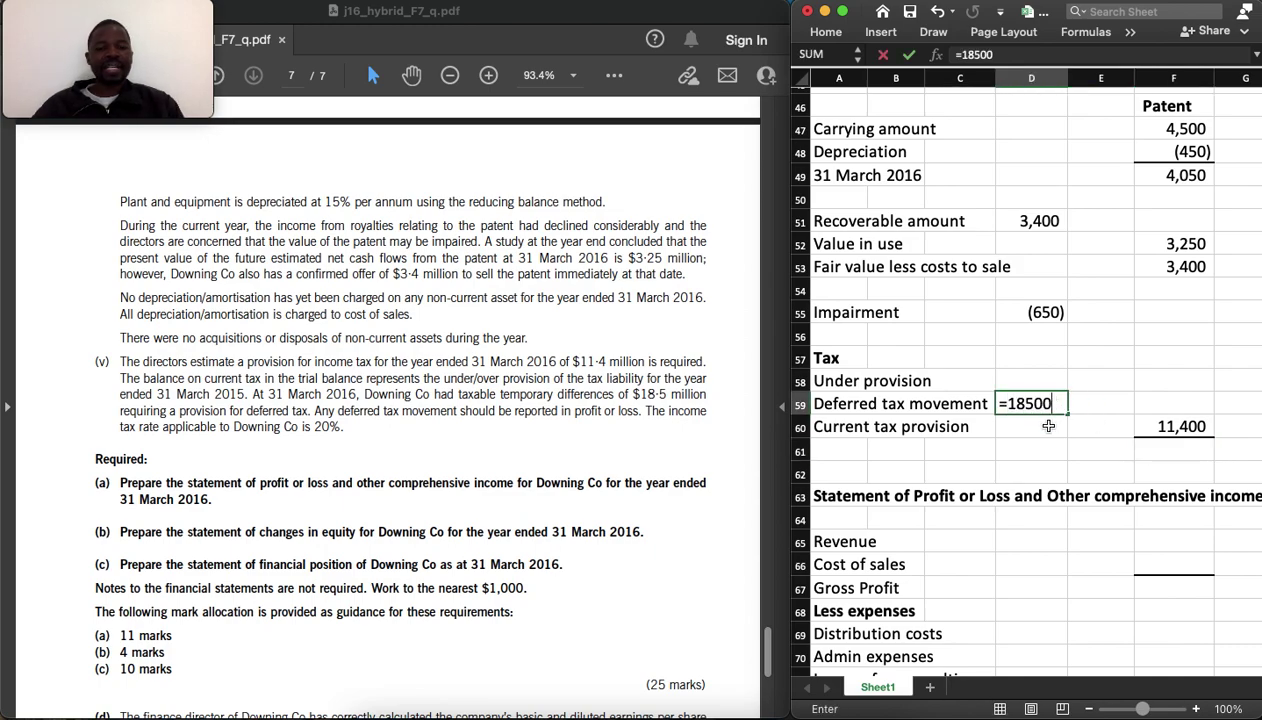
type("*")
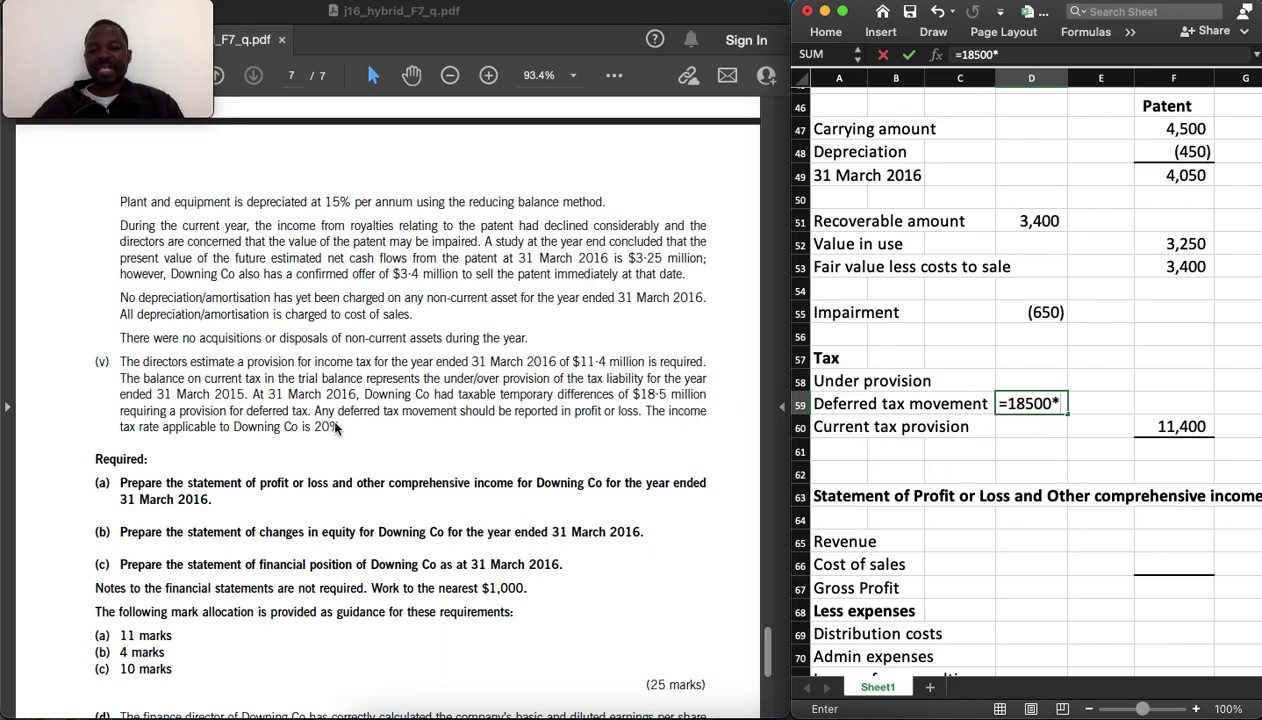
type("20%")
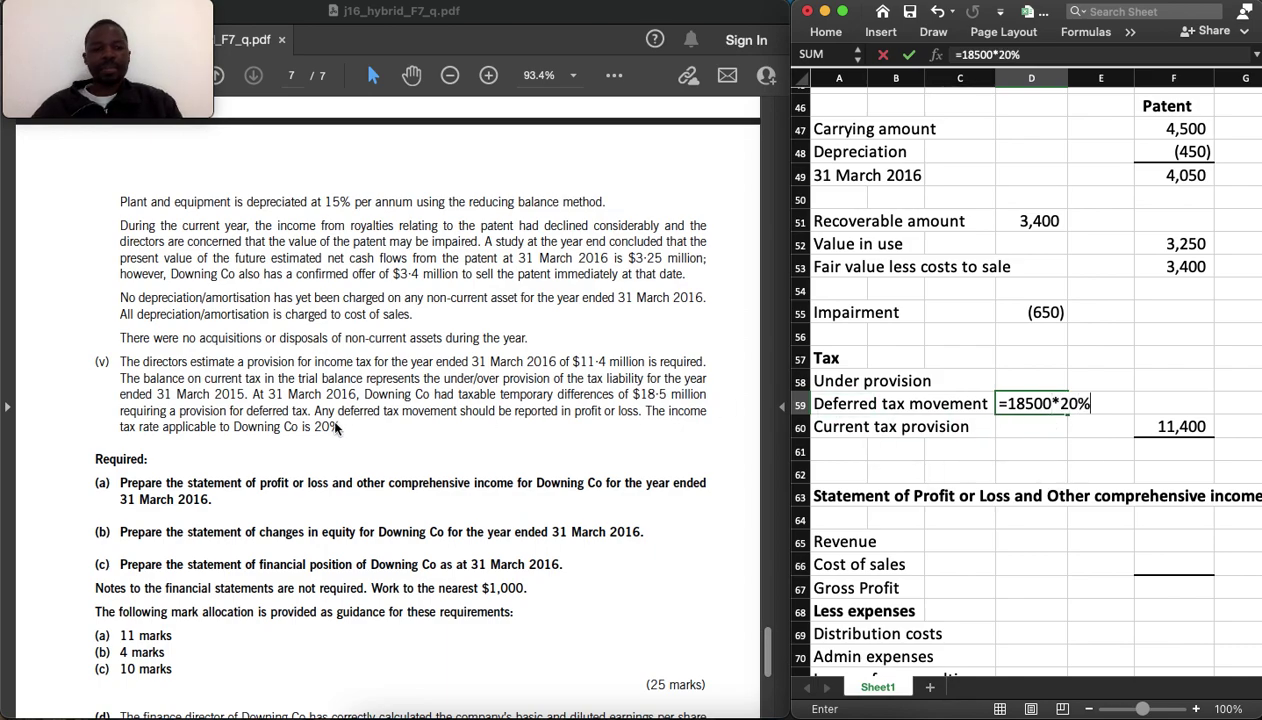
key("Return")
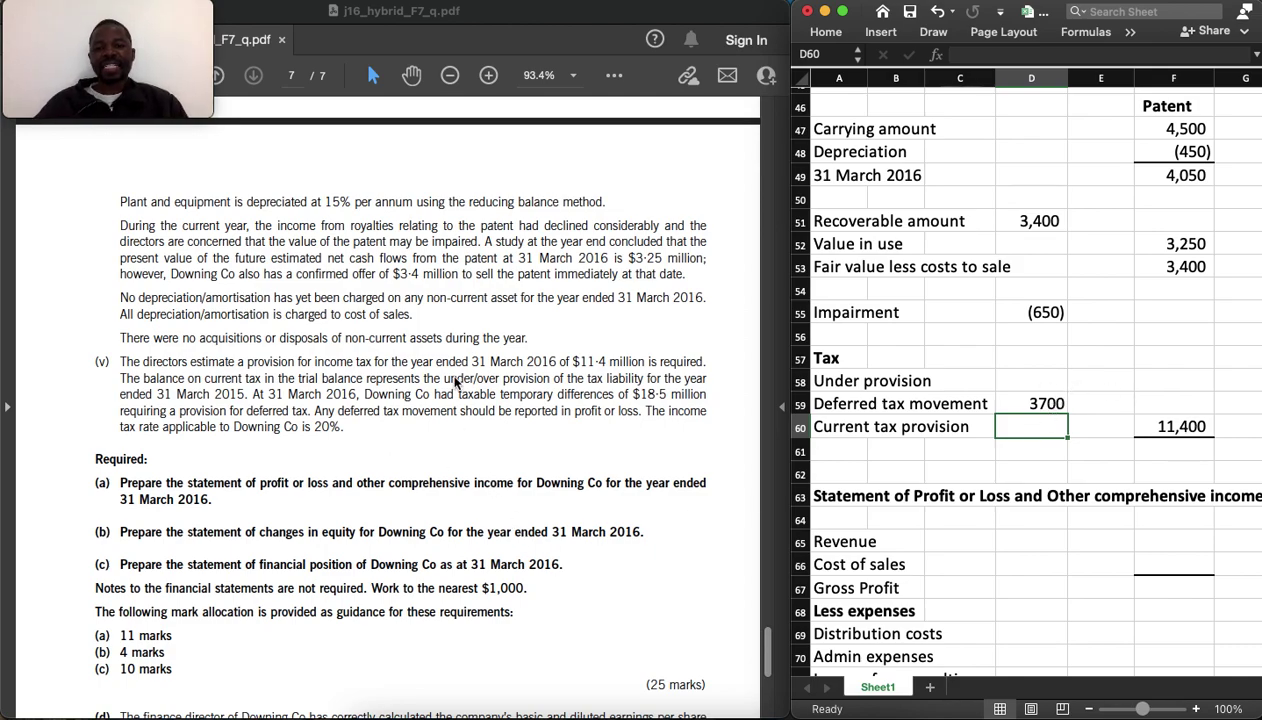
Enter =D59-4800 in F59 for a net deferred tax movement of (1,100)
scroll(455, 427, "up", 10)
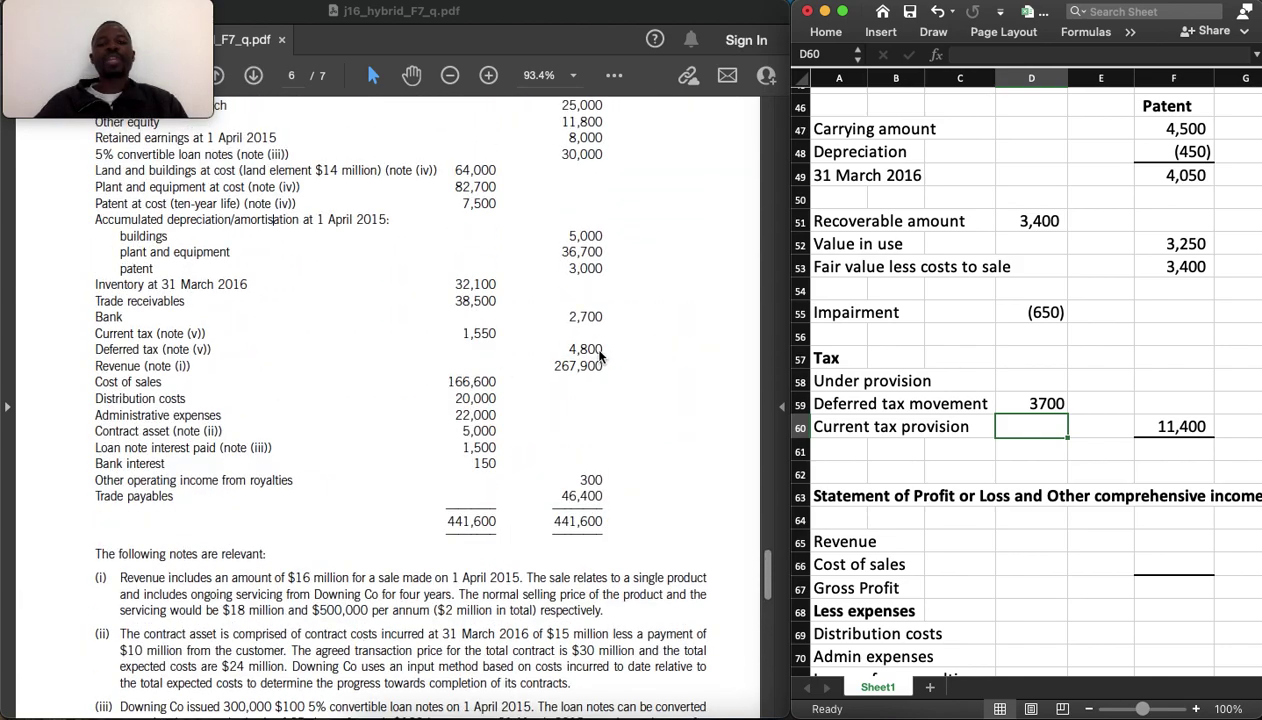
key("Up")
key("Right")
key("Right")
type("=")
left_click(1045, 404)
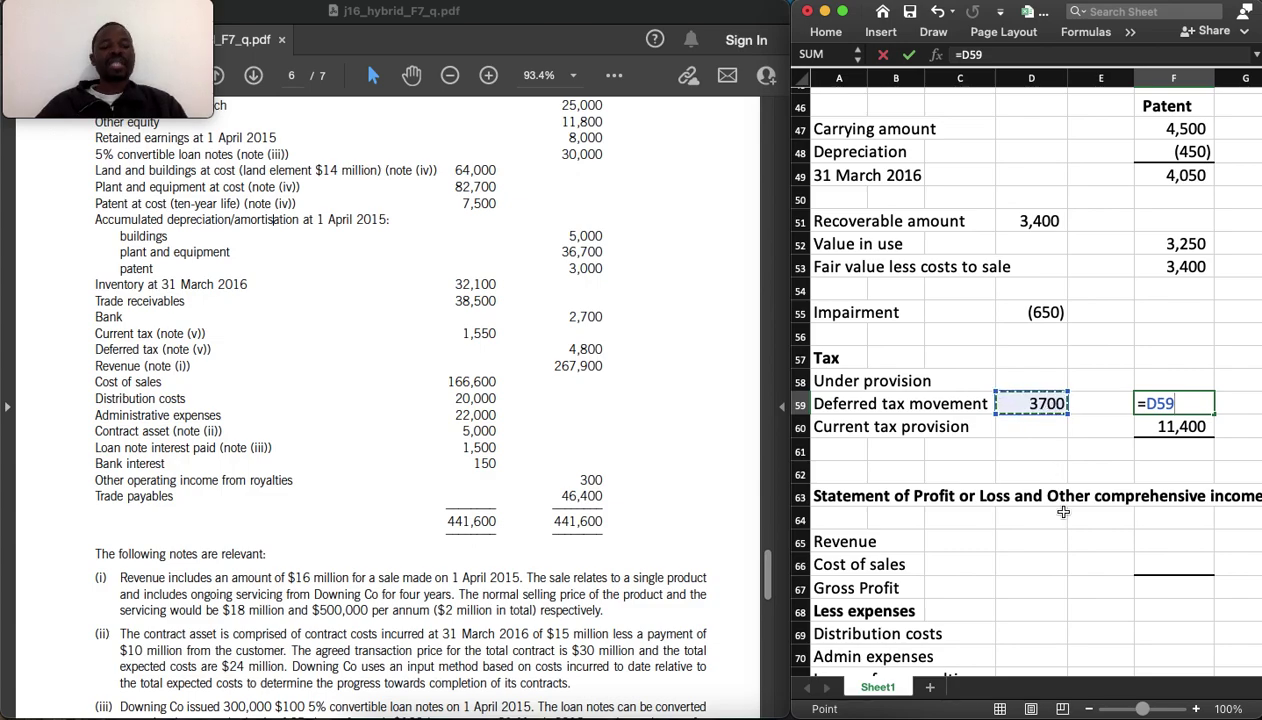
type("-4800")
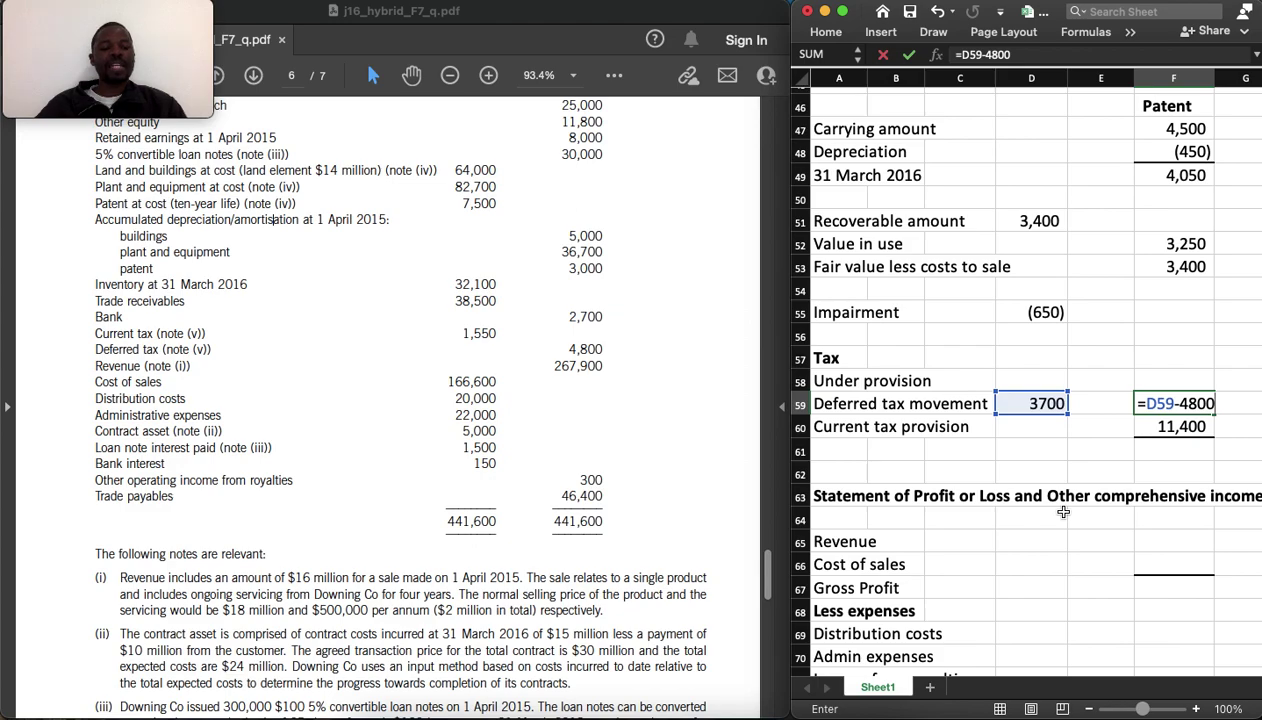
key("Return")
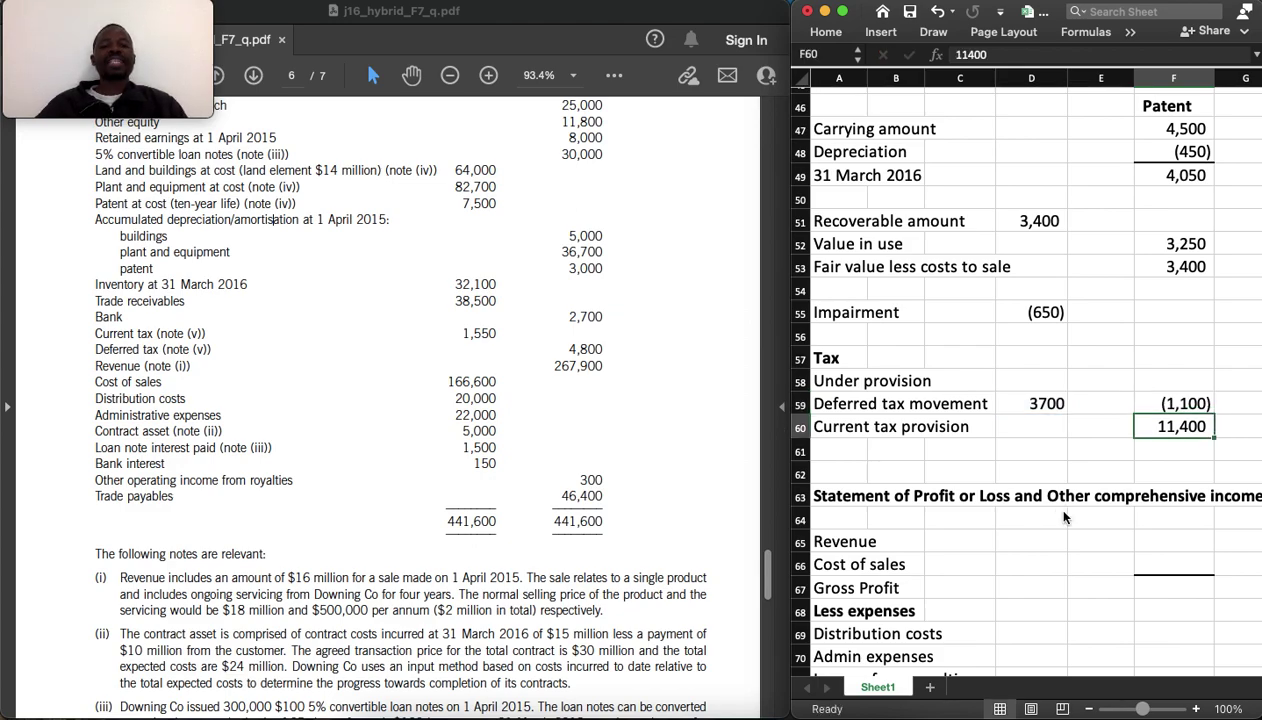
key("Up")
key("Up")
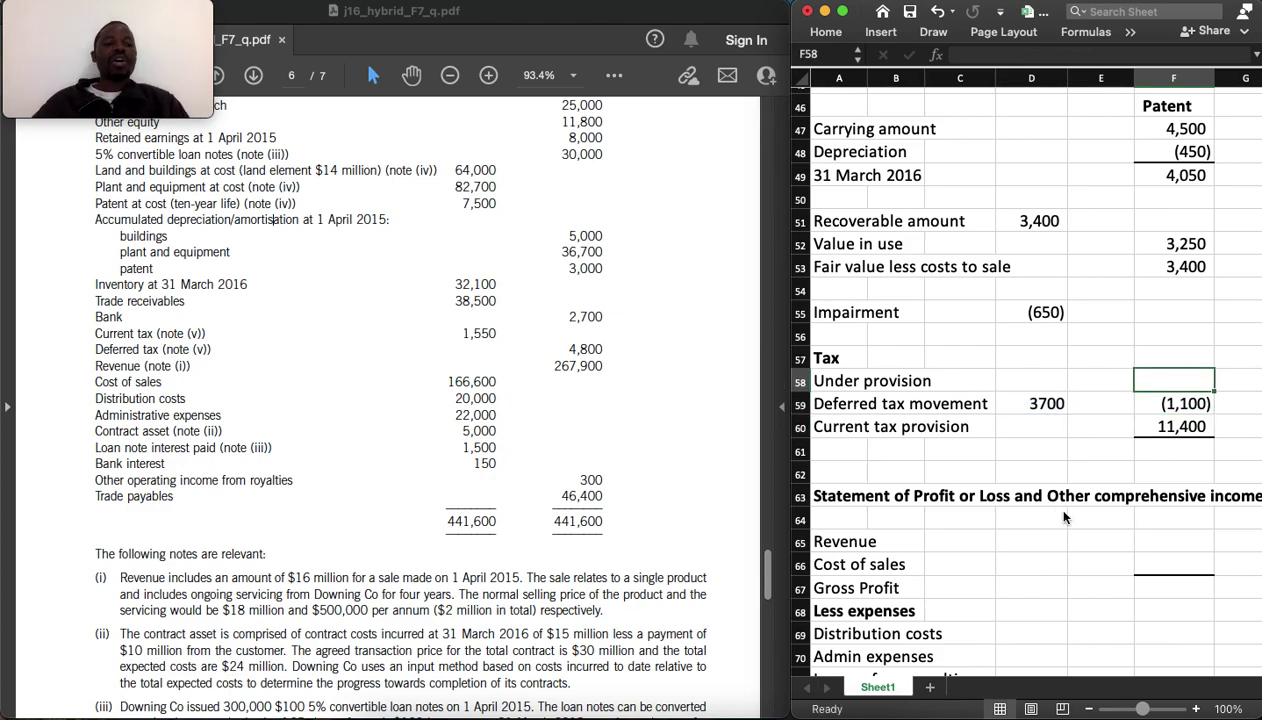
Enter 1,550 as the under provision in F58
scroll(588, 363, "up", 2)
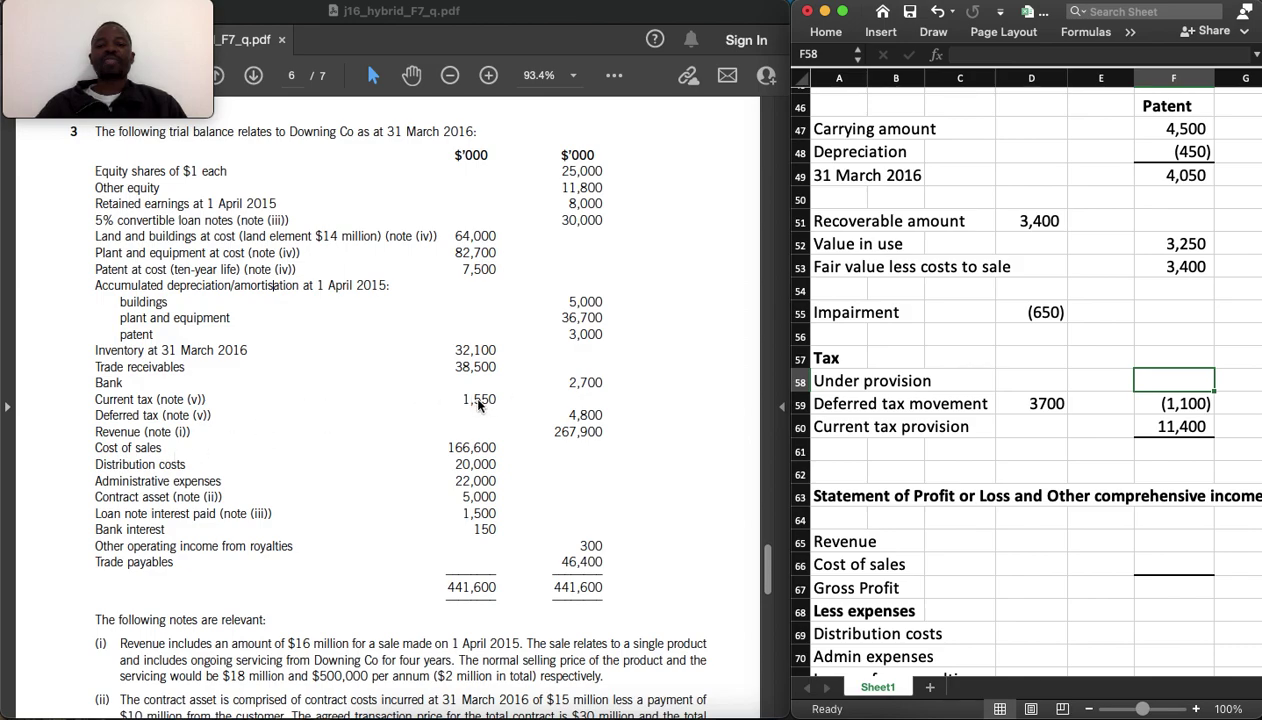
type("1550")
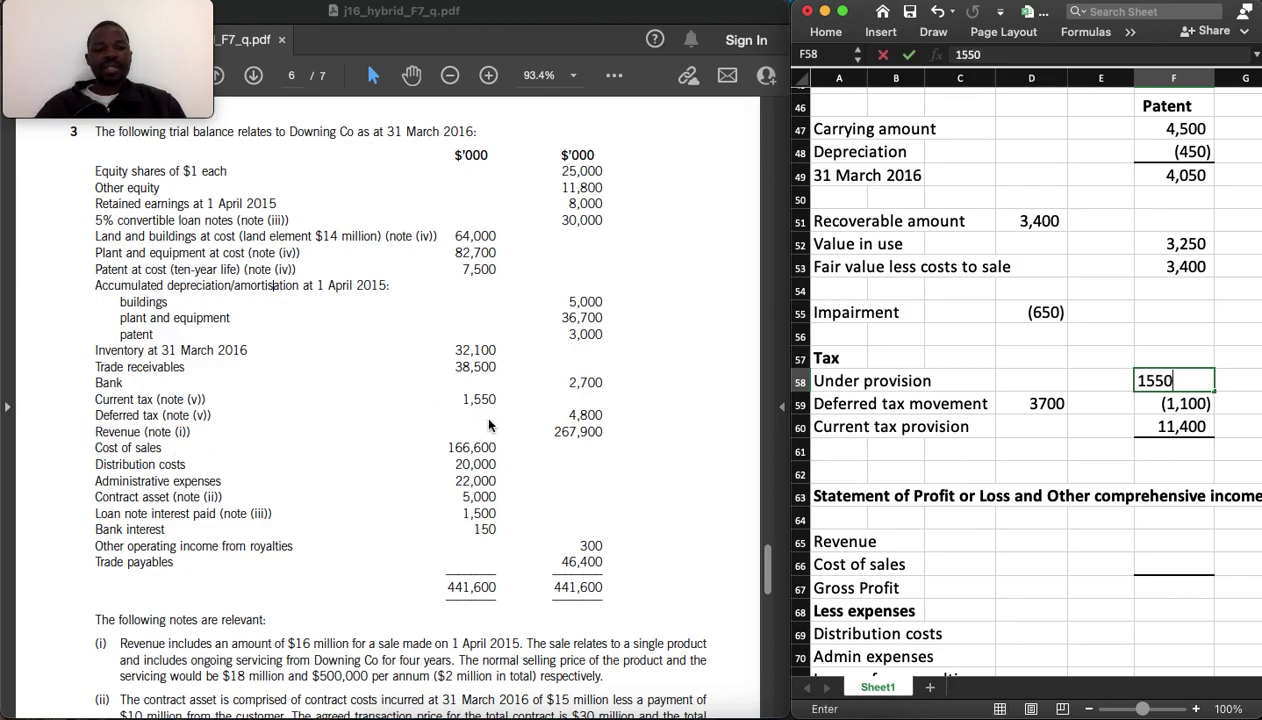
key("Return")
key("Return")
key("Return")
Total the three tax lines with =SUM(F58:F60), giving 11,850
type("=sum(")
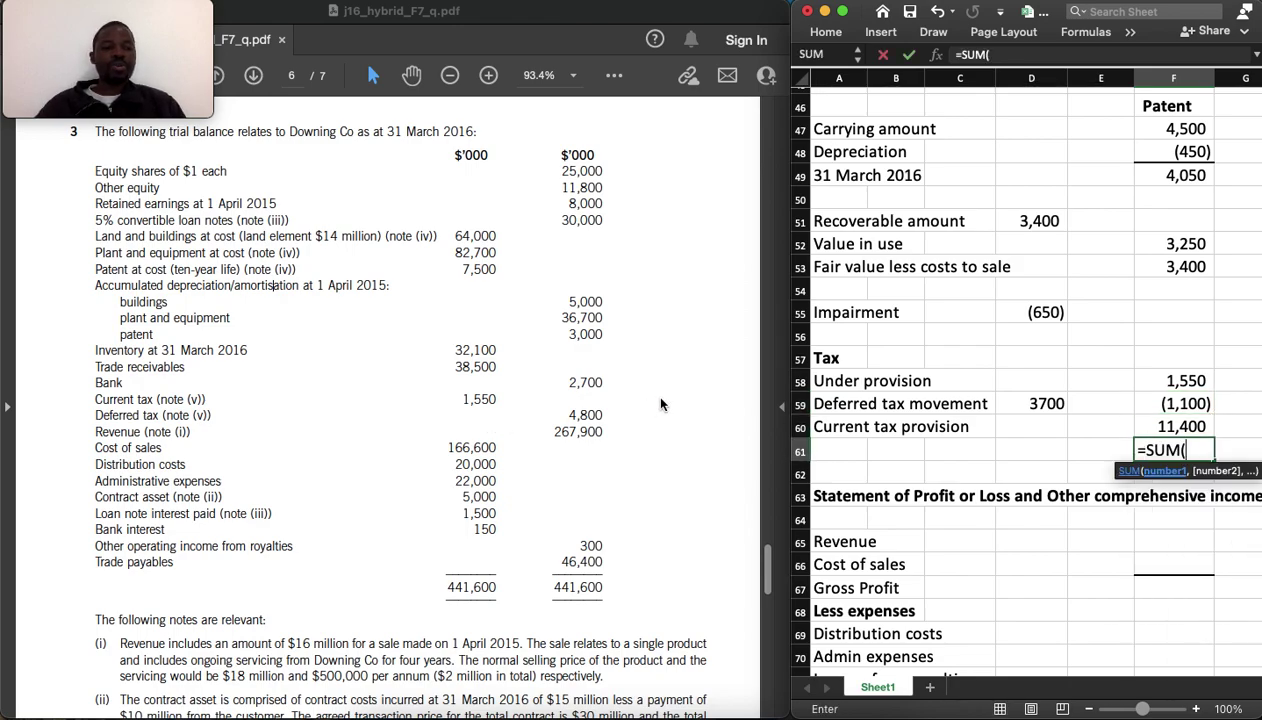
left_click(1160, 385)
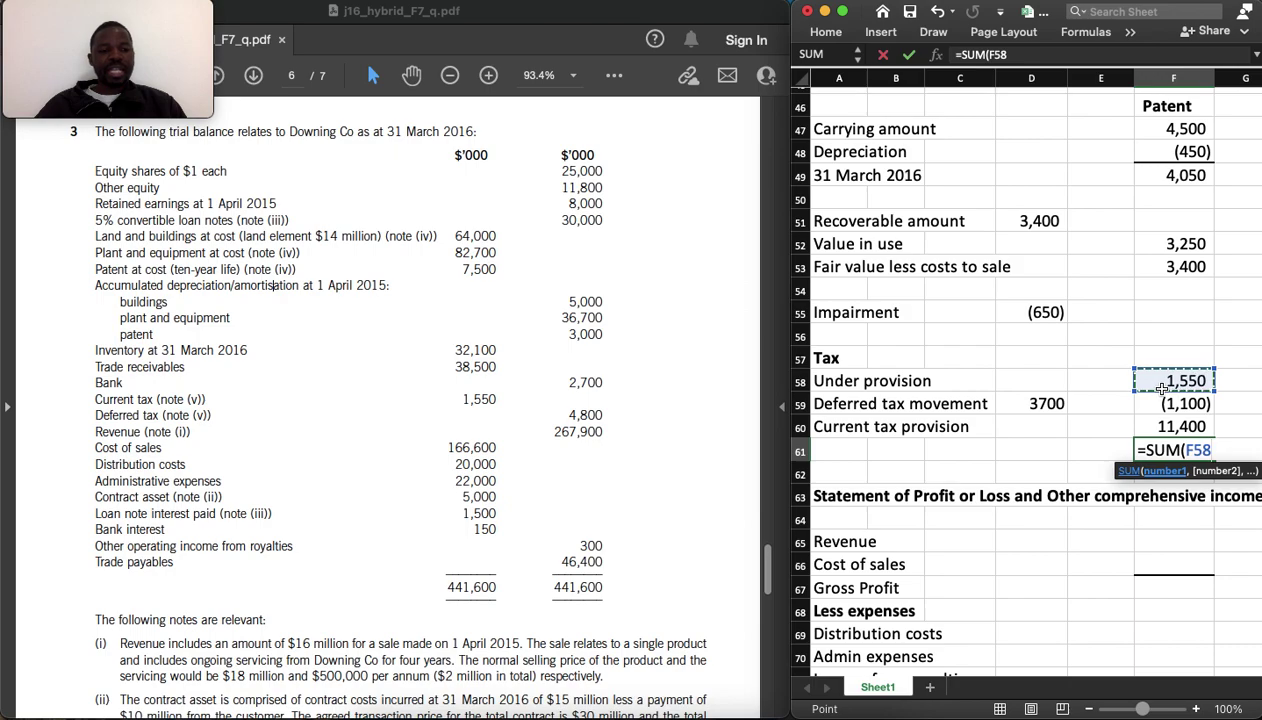
left_click_drag(1160, 388, 1160, 427)
key("Return")
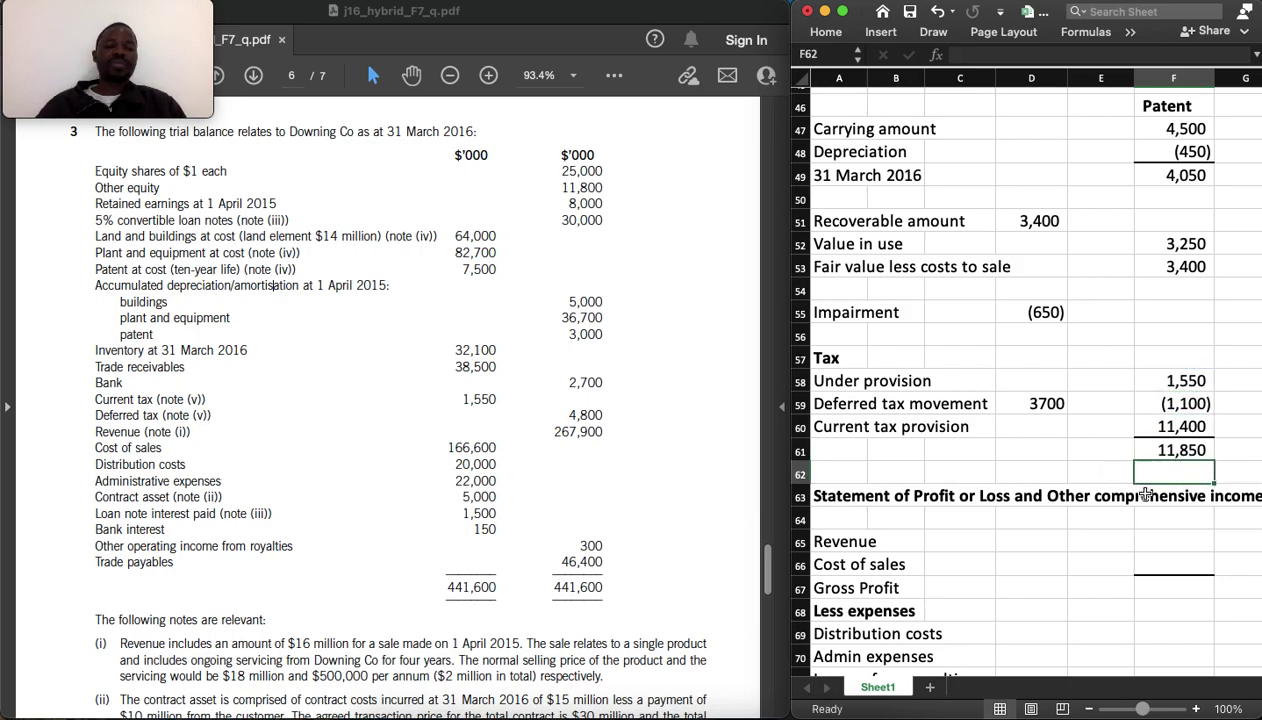
left_click(1114, 545)
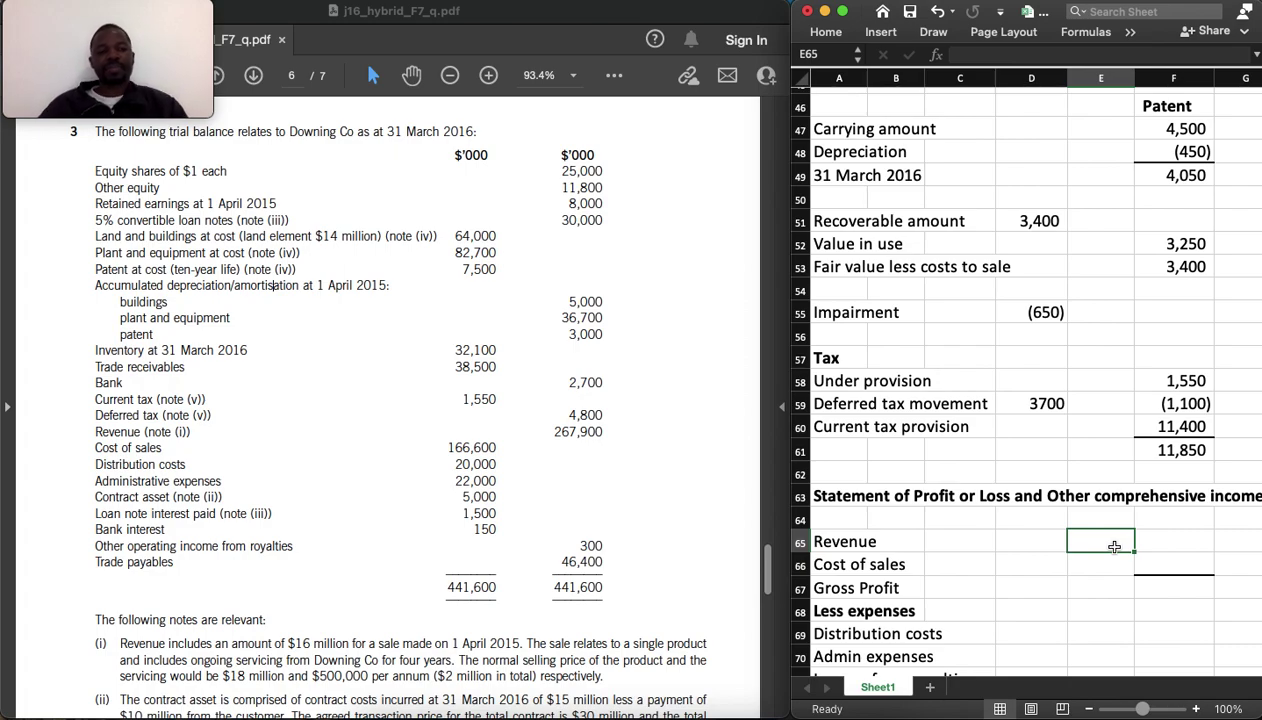
Enter Revenue in F65 as =267900-E12+F16, deducting 1,200 deferral and adding 18,750 contract price
left_click(1166, 538)
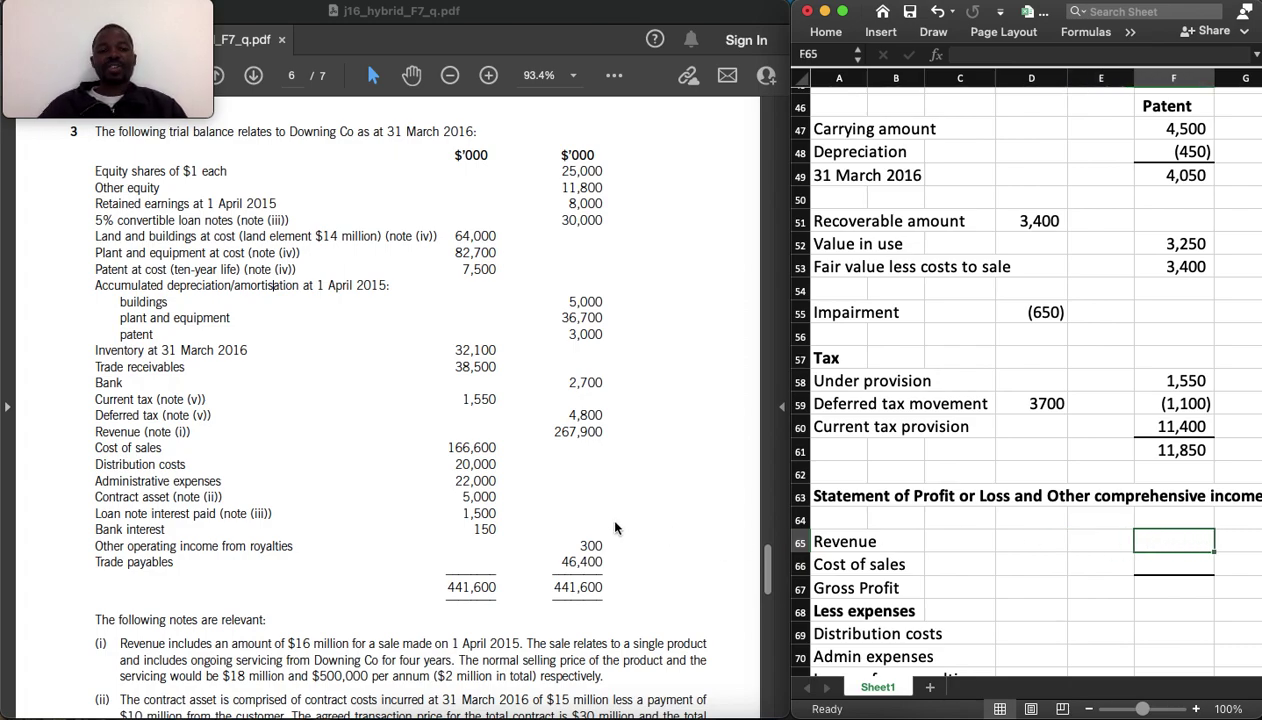
type("=")
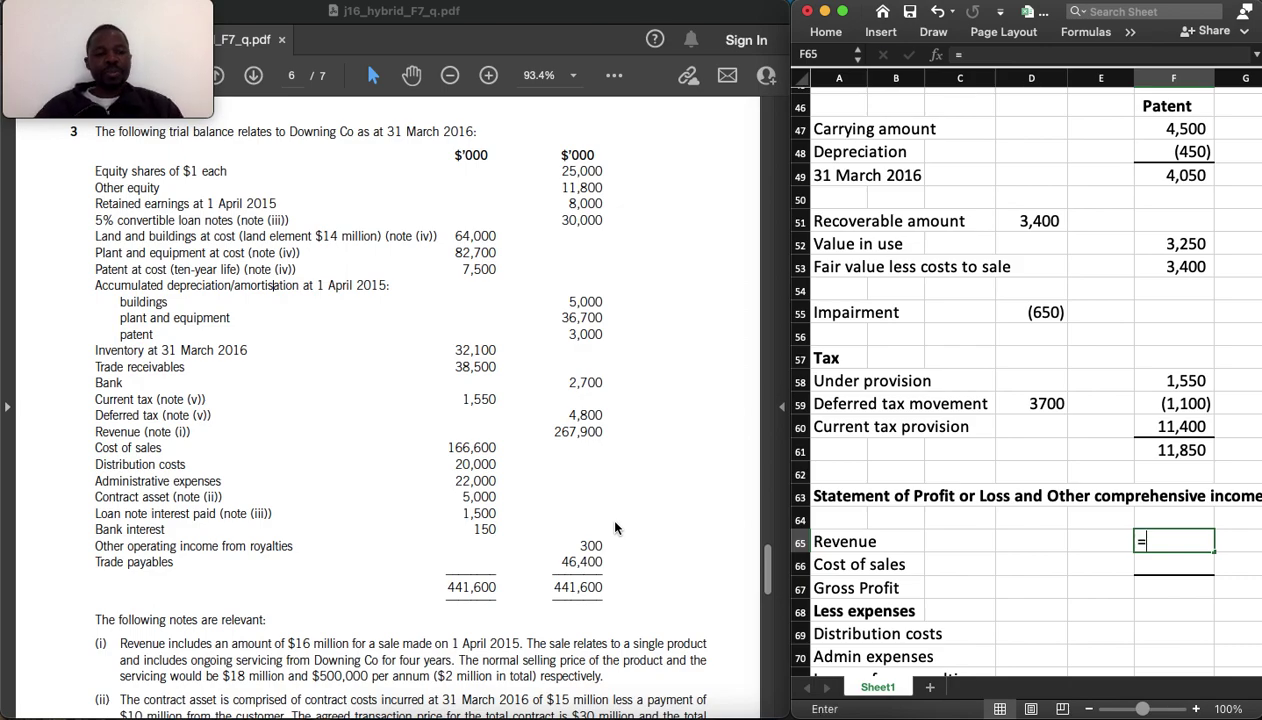
type("267")
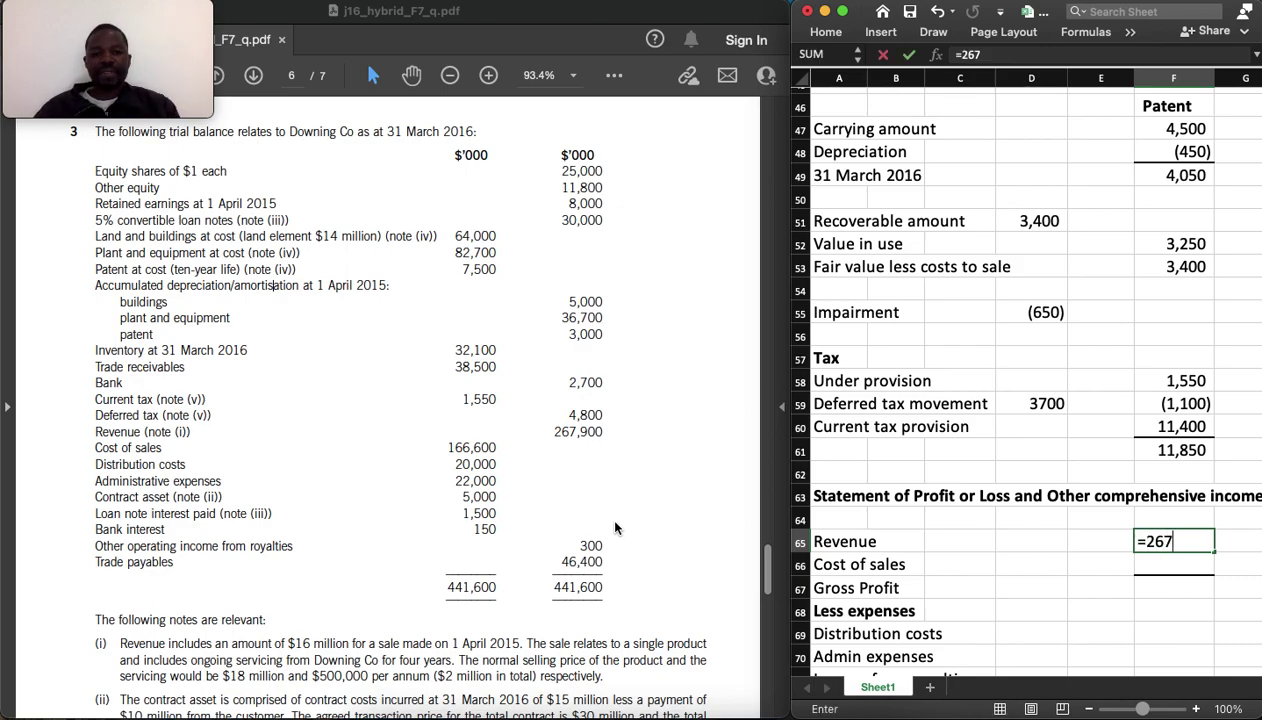
type("900")
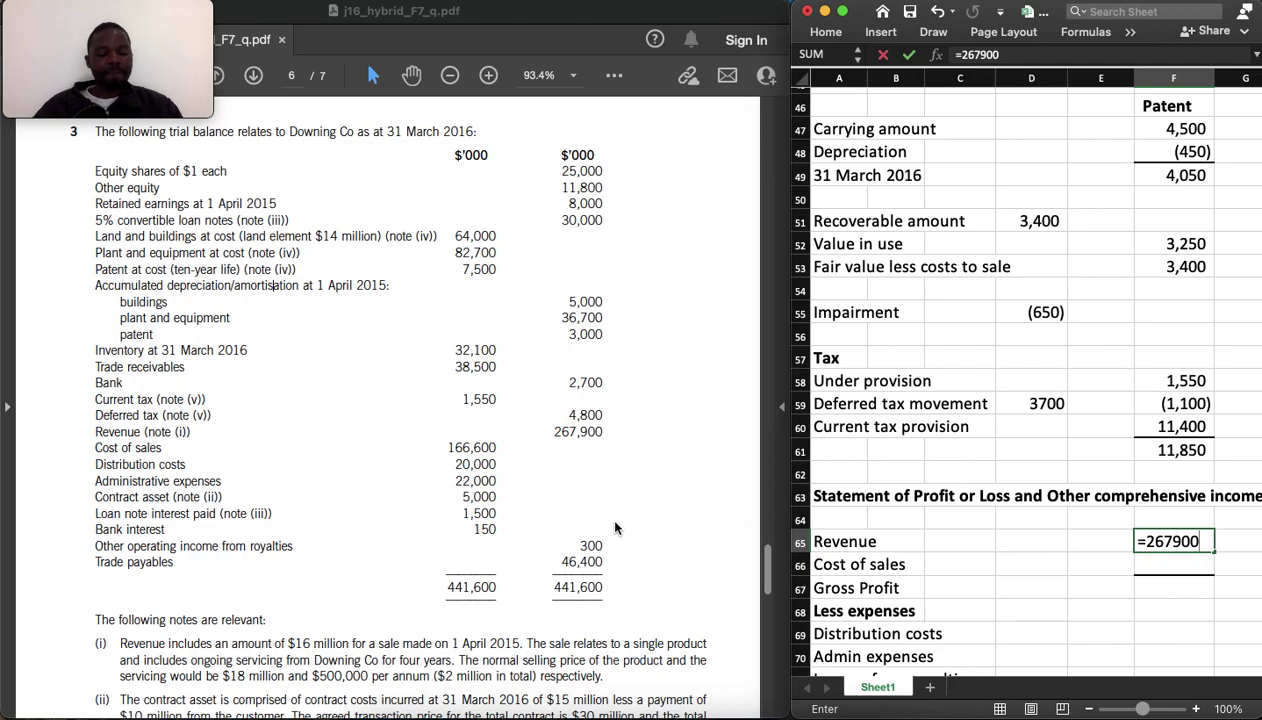
scroll(941, 435, "up", 10)
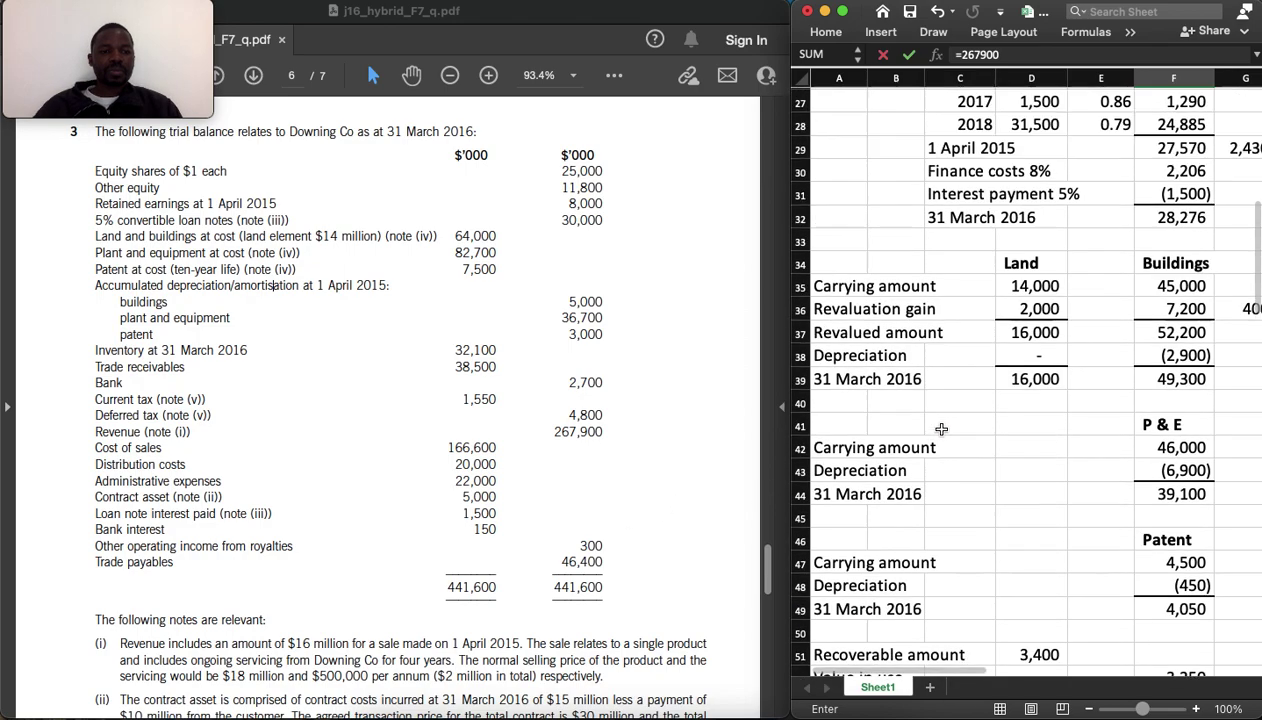
scroll(941, 430, "up", 5)
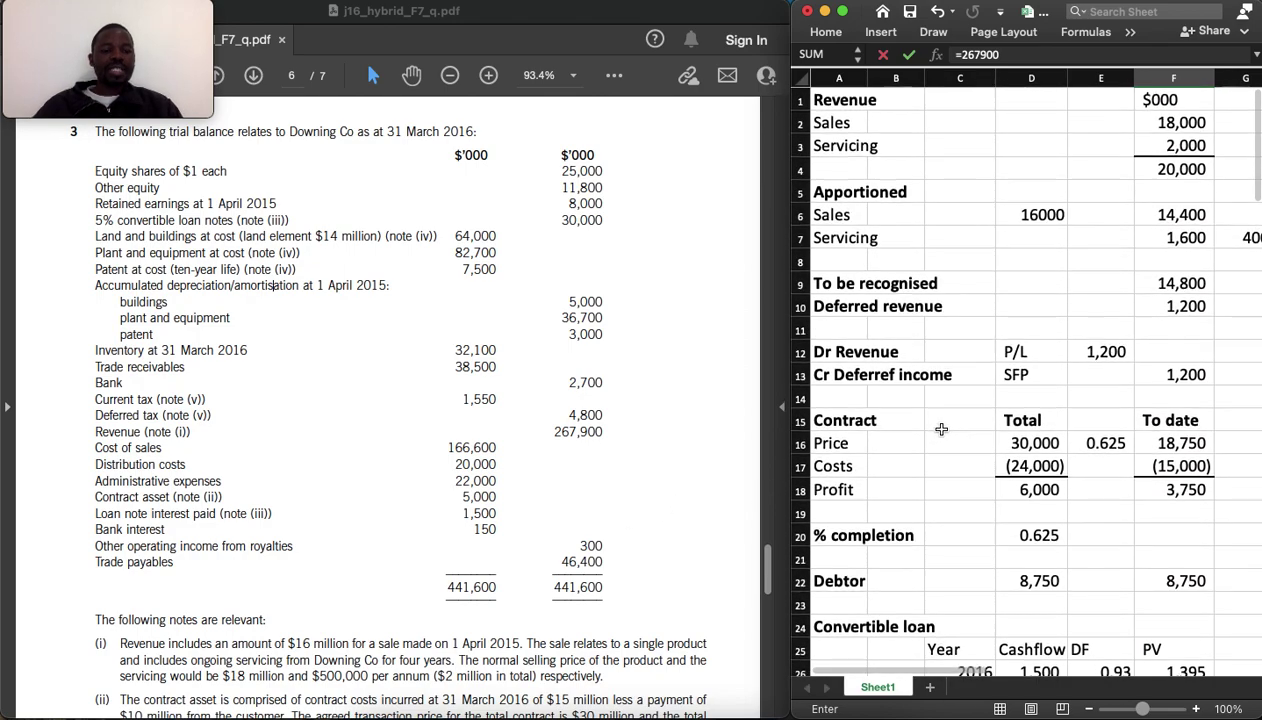
type("-")
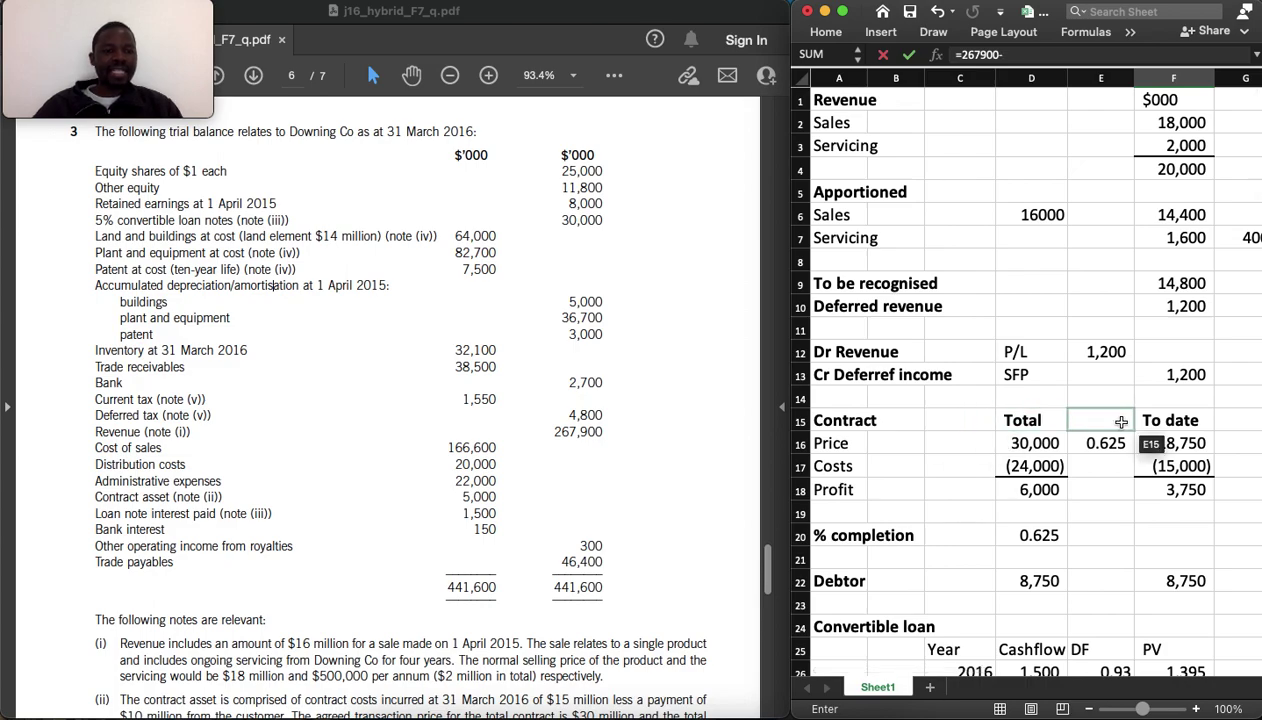
left_click(1181, 316)
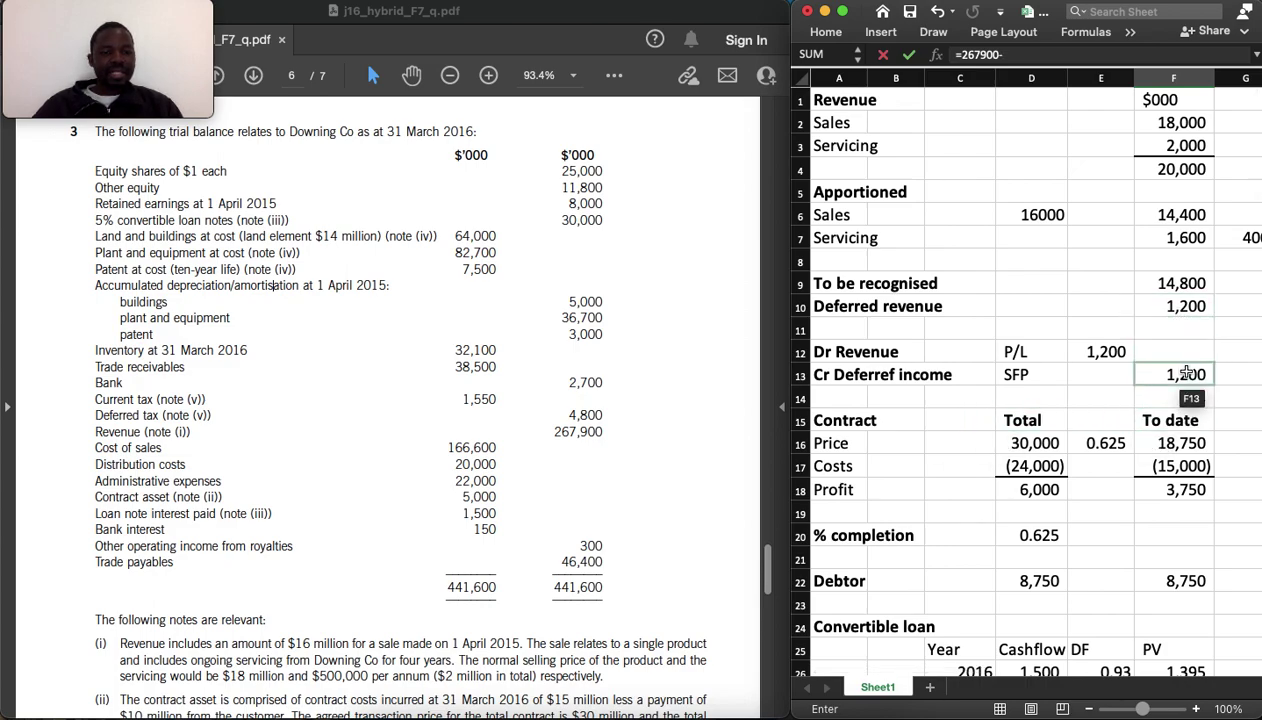
left_click(1116, 353)
left_click(1116, 353)
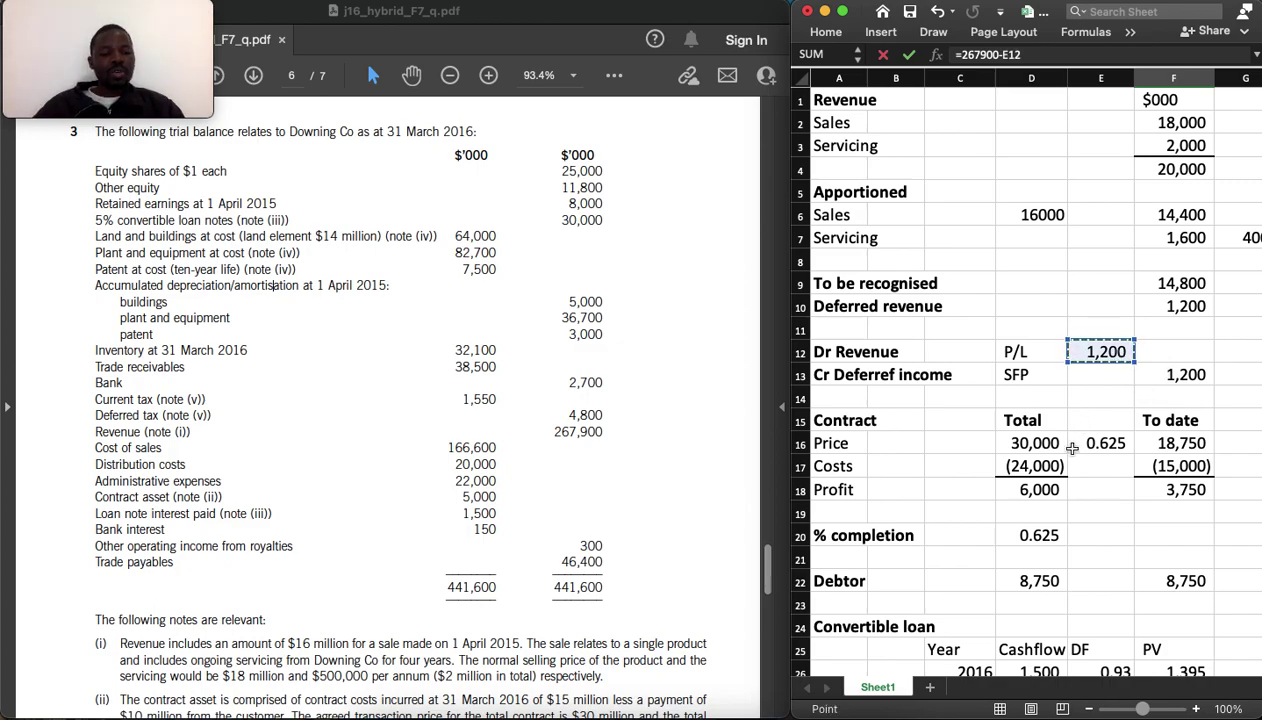
type("+")
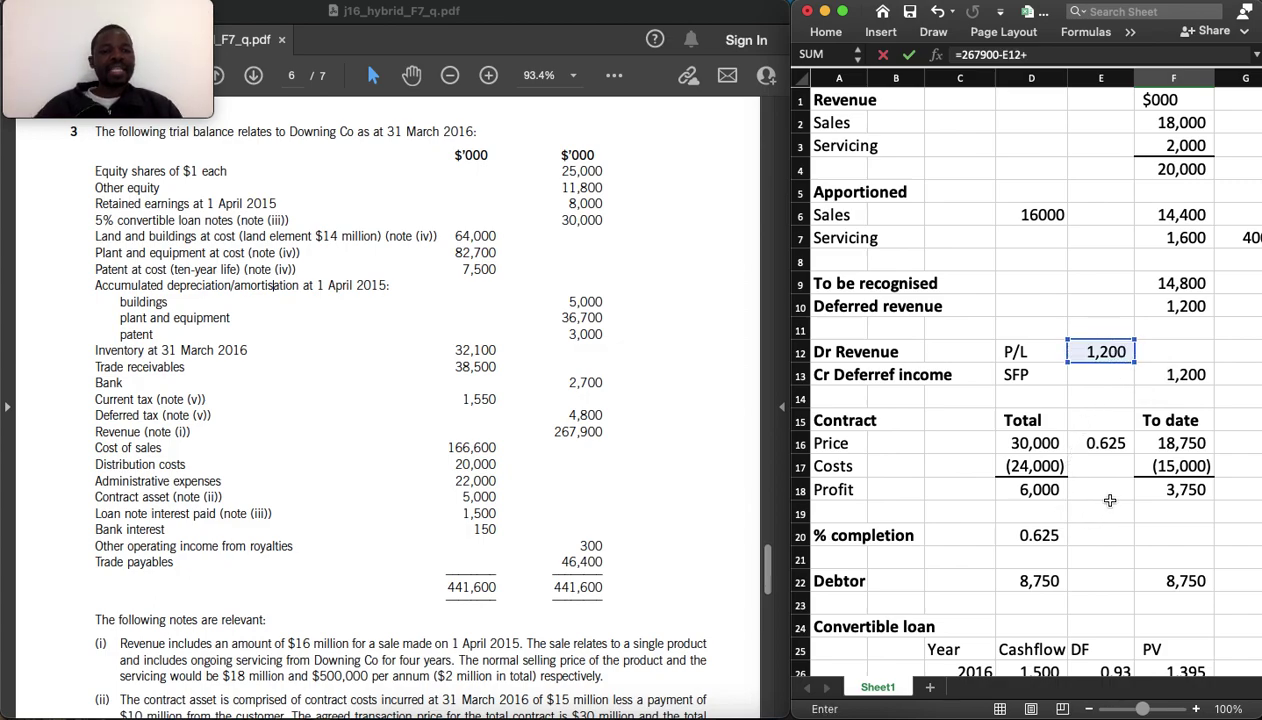
left_click(1189, 442)
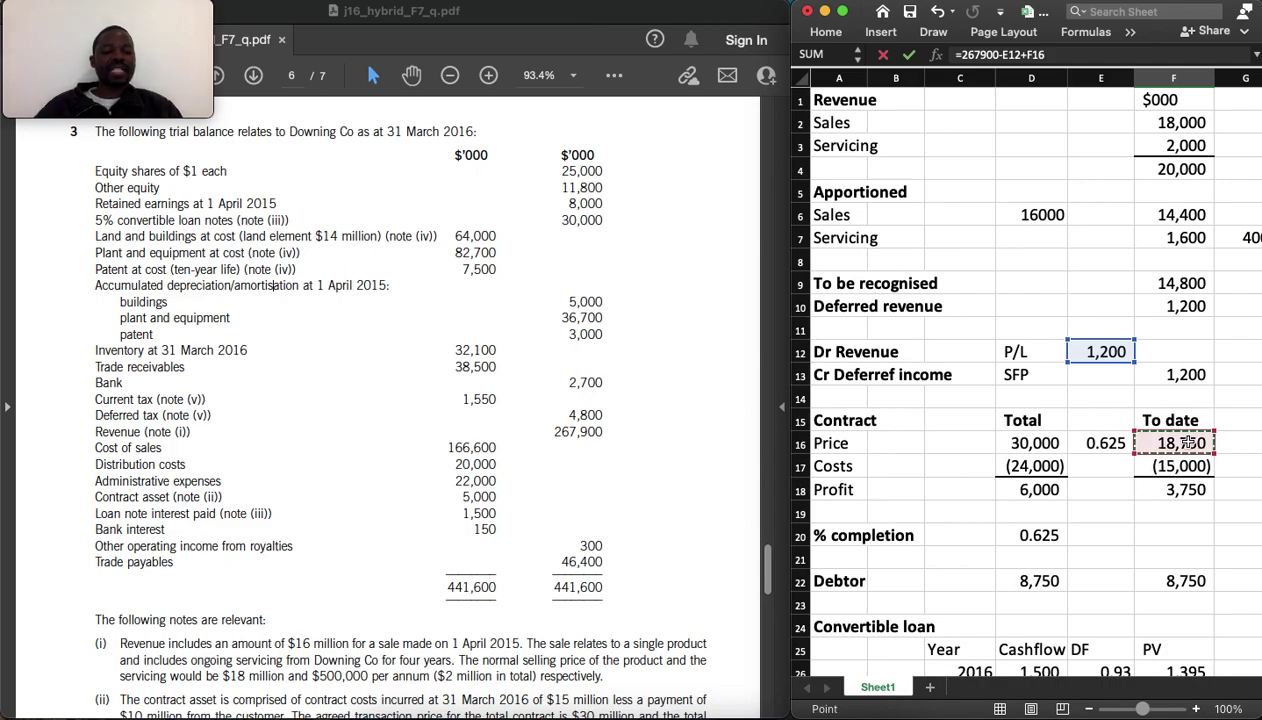
key("Return")
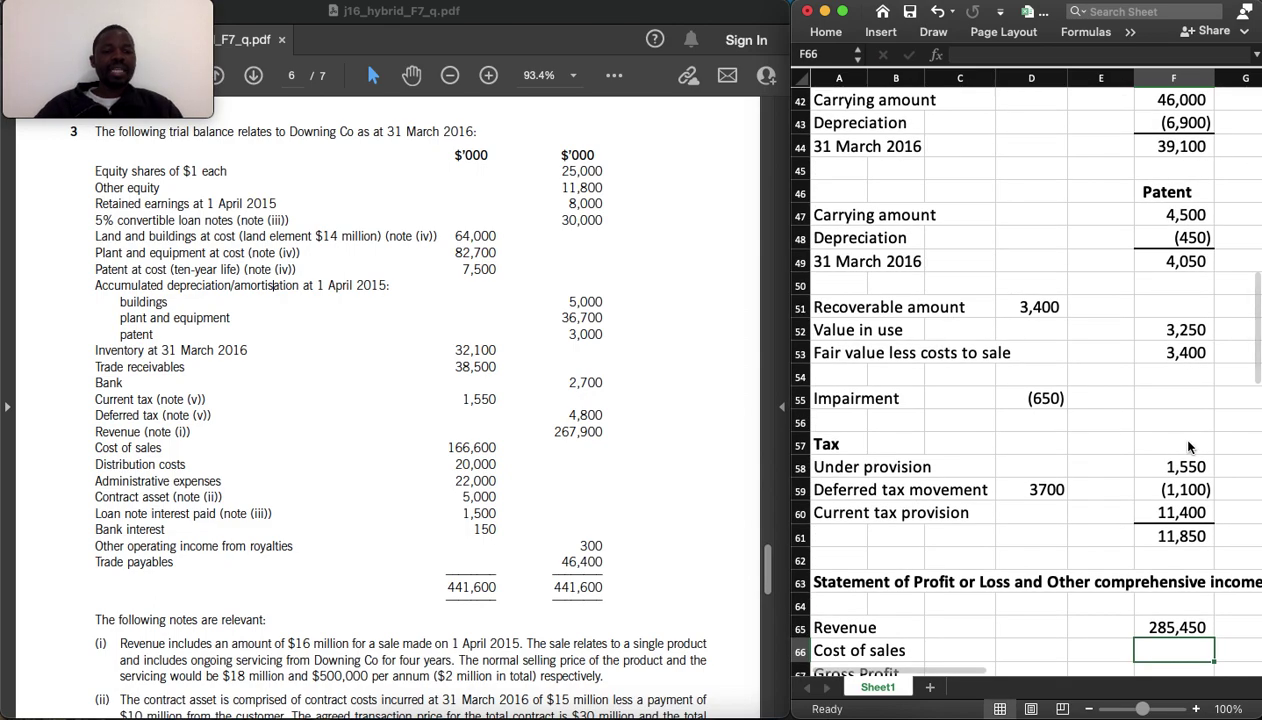
Start Cost of sales in F66 as -166,600 plus the (15,000) contract costs in F17
type("=-")
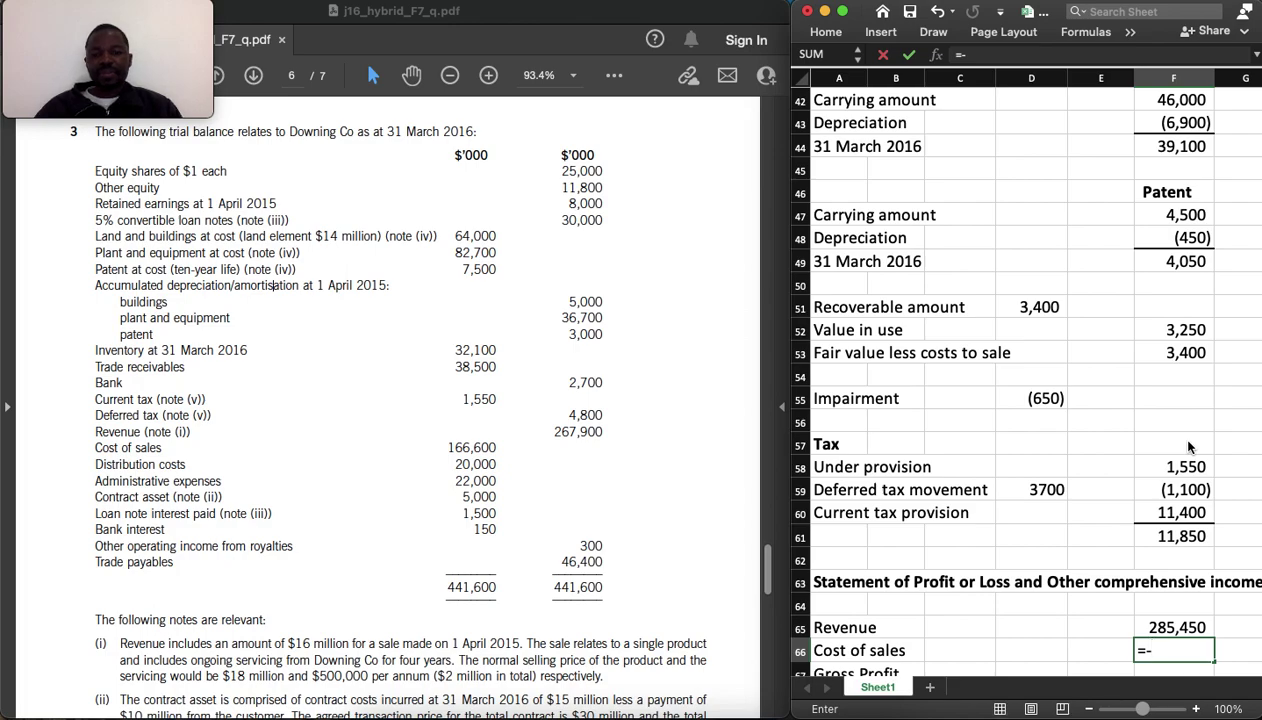
type("166")
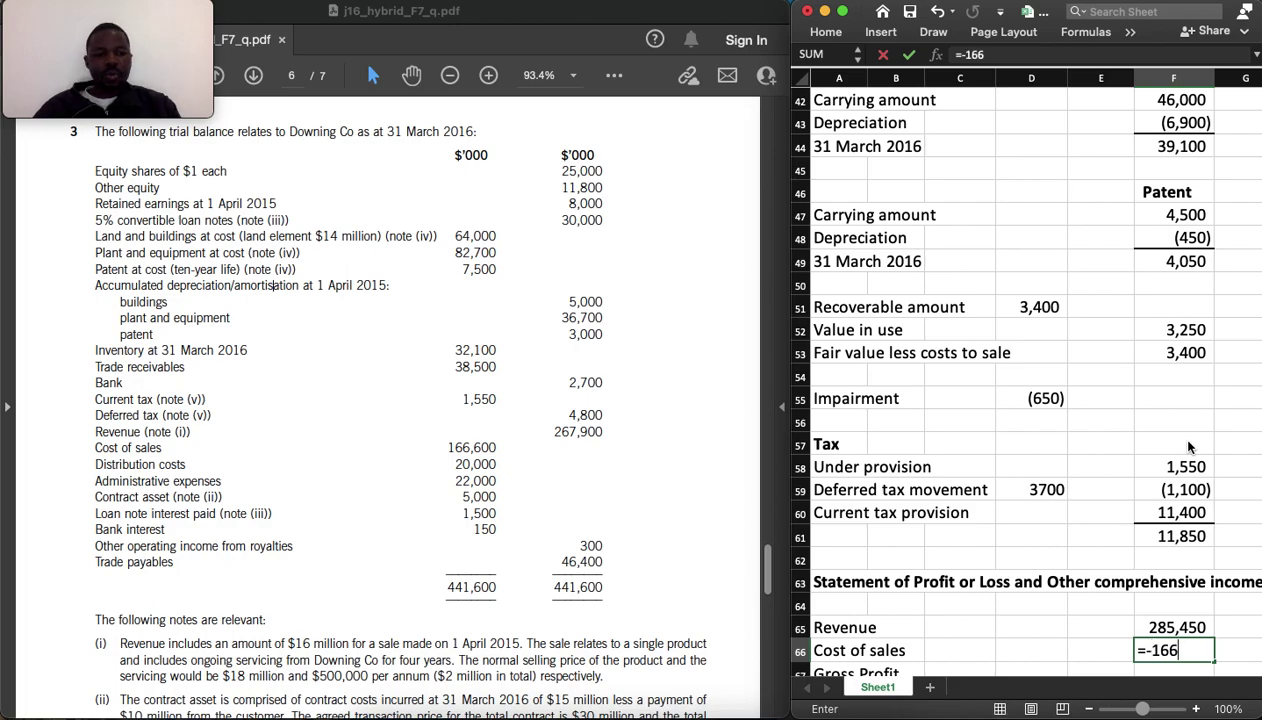
type("600")
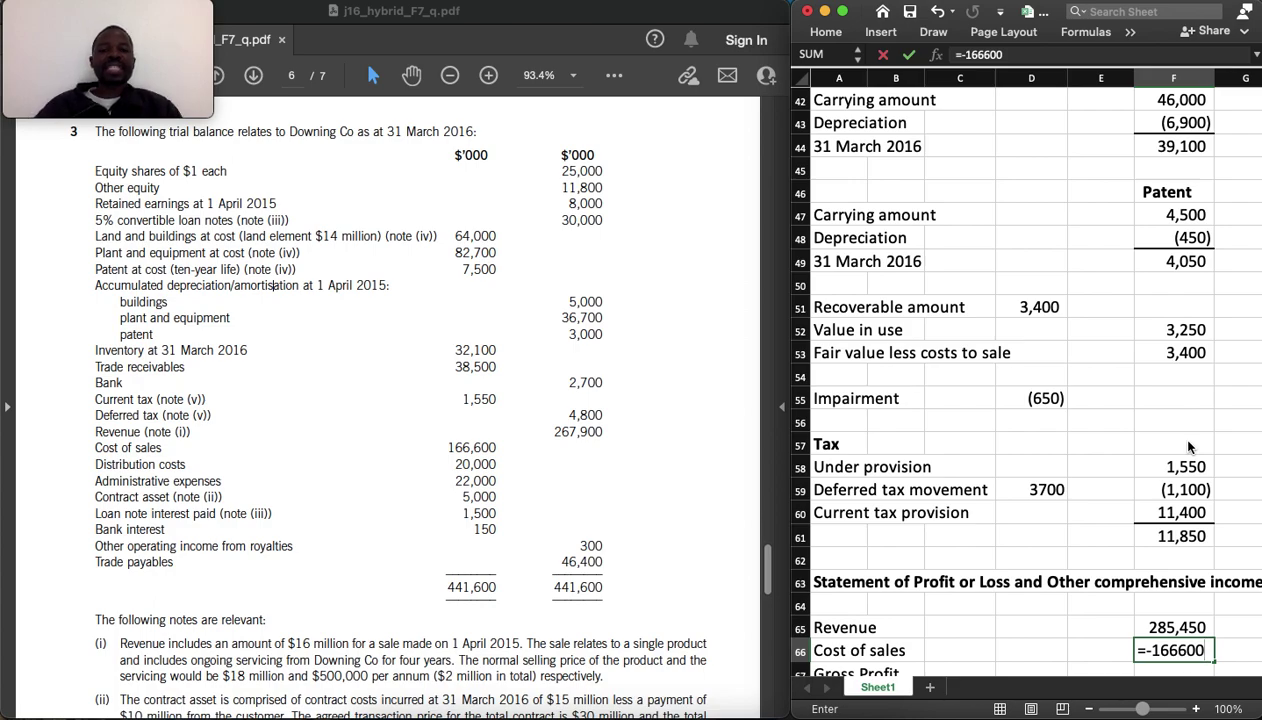
scroll(1170, 400, "up", 10)
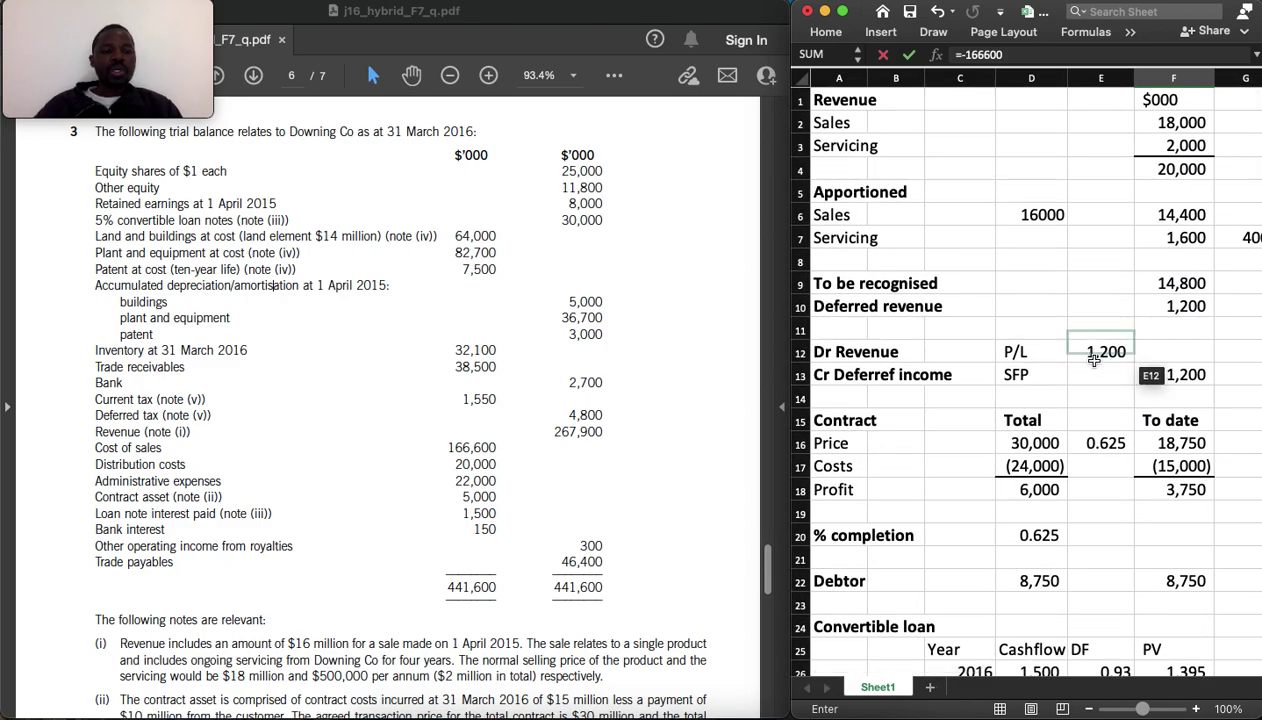
type("+")
left_click(1185, 464)
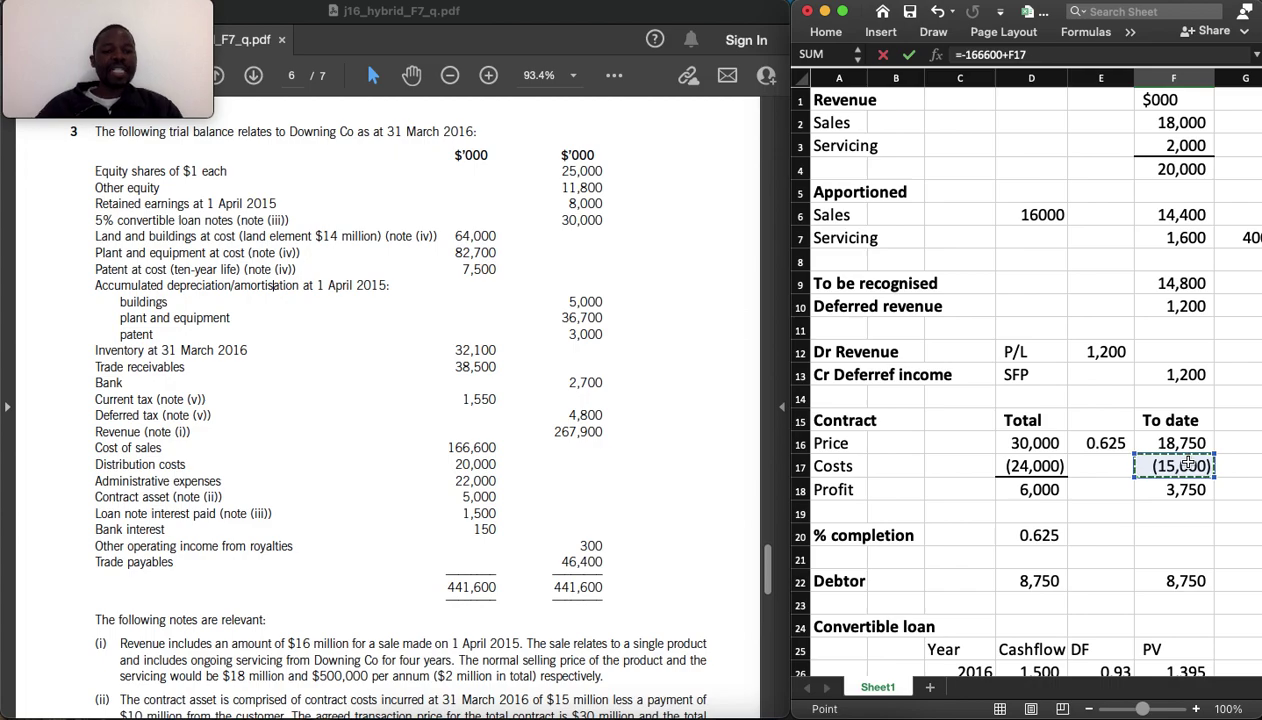
Add depreciation (2,900, 6,900), amortisation (450) and impairment (650), giving (192,500)
scroll(1020, 470, "down", 5)
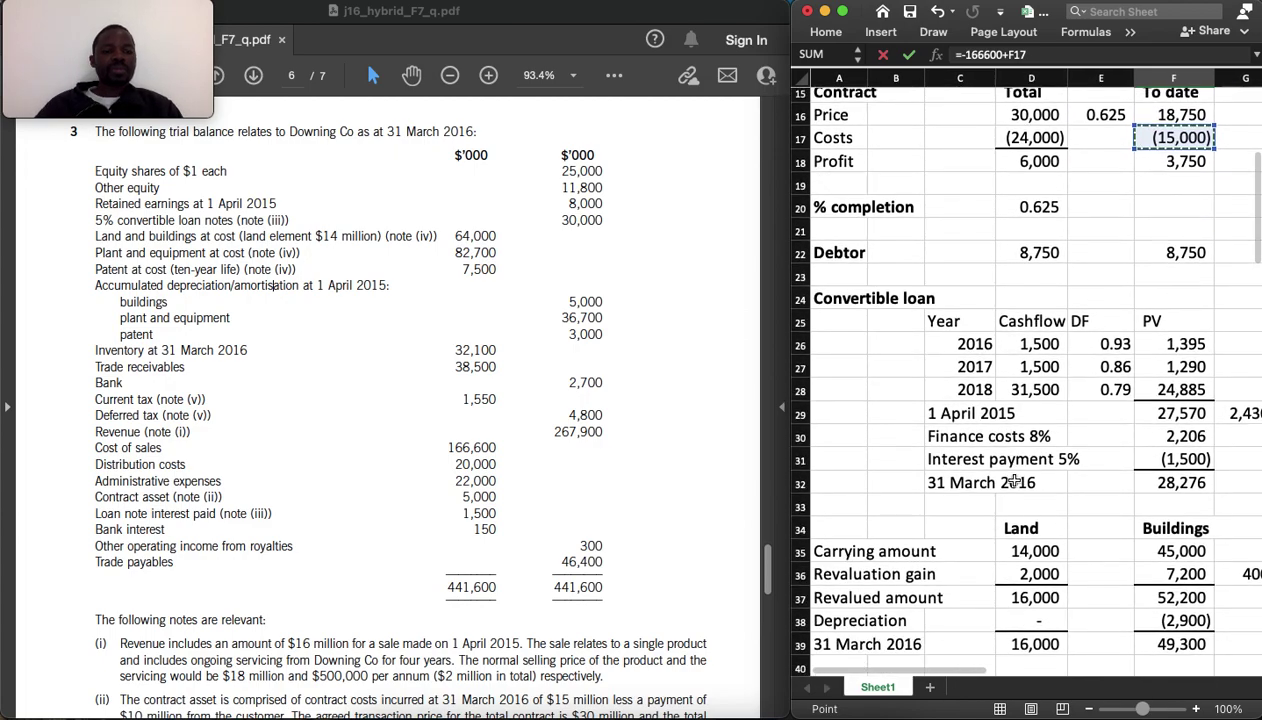
scroll(1014, 481, "down", 2)
scroll(1014, 481, "down", 4)
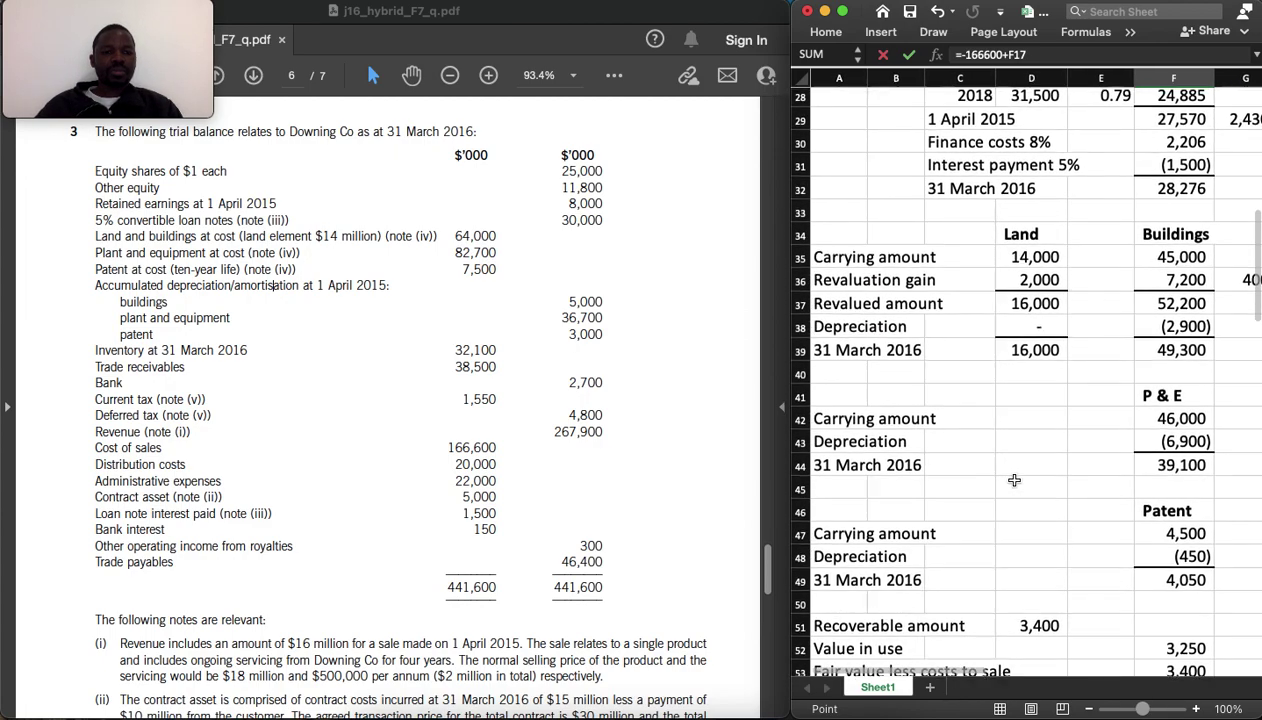
type("+")
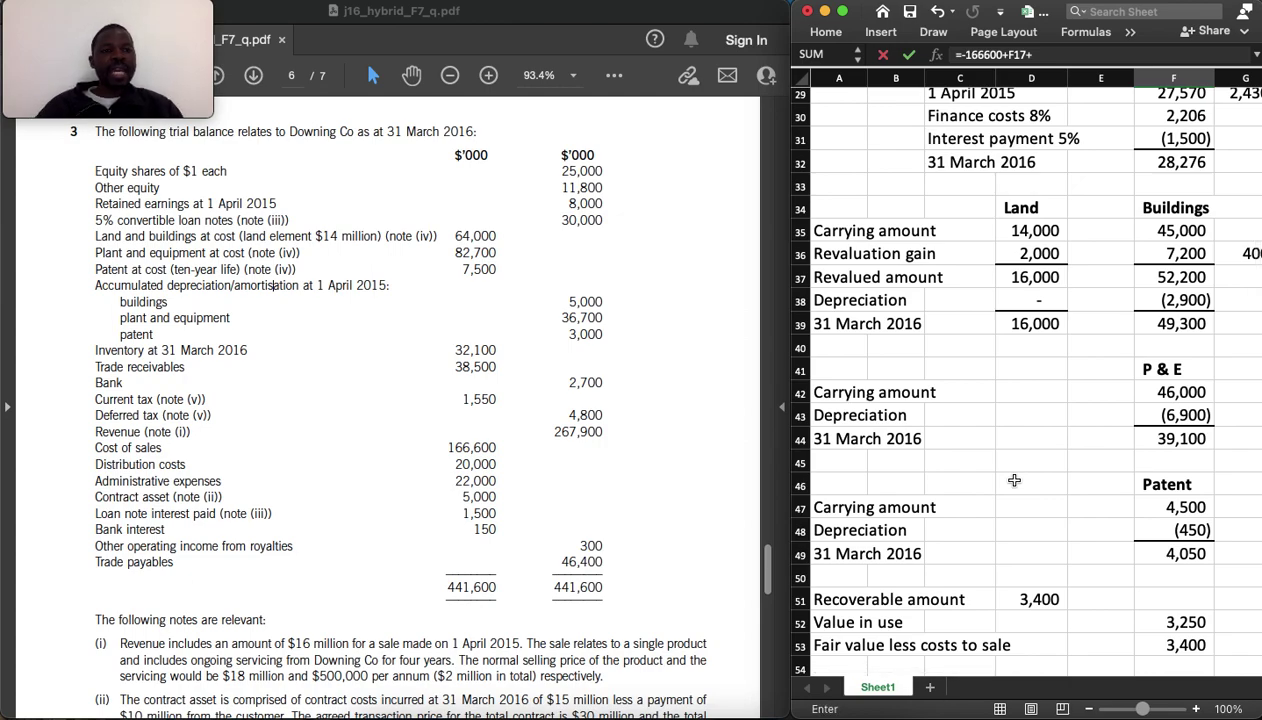
left_click(1190, 300)
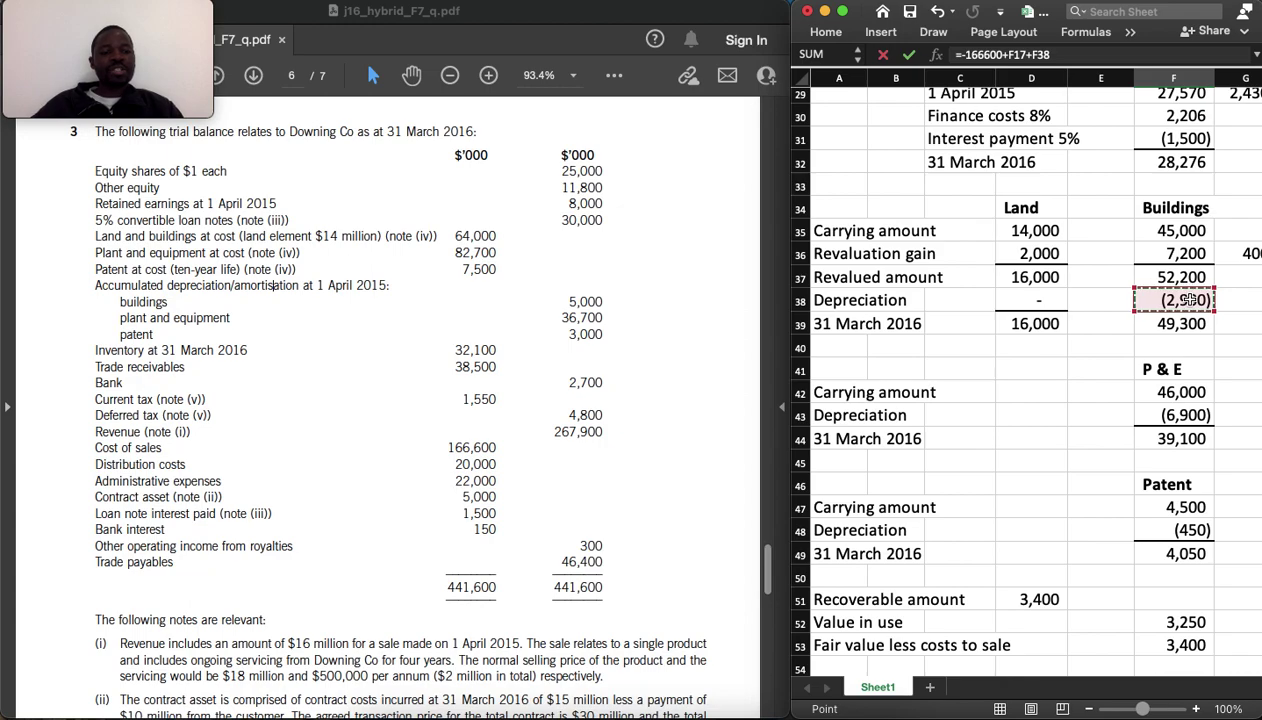
type("+")
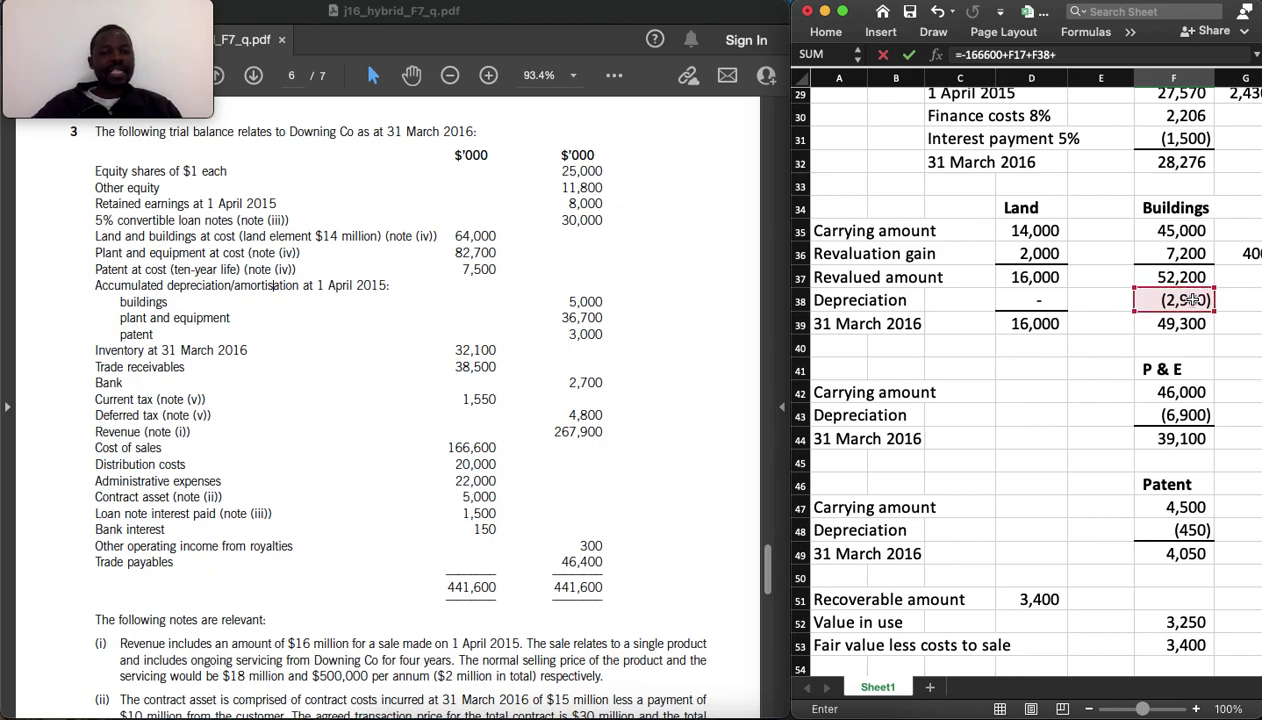
left_click(1186, 414)
type("+")
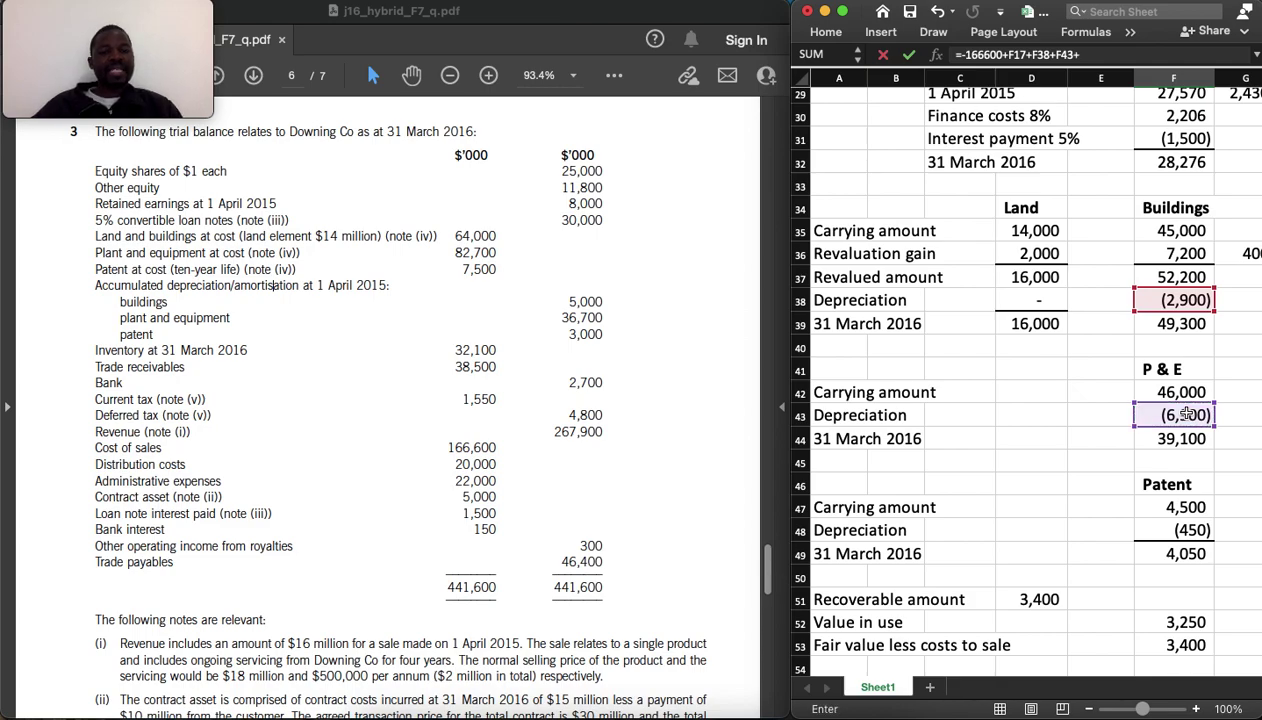
left_click(1197, 530)
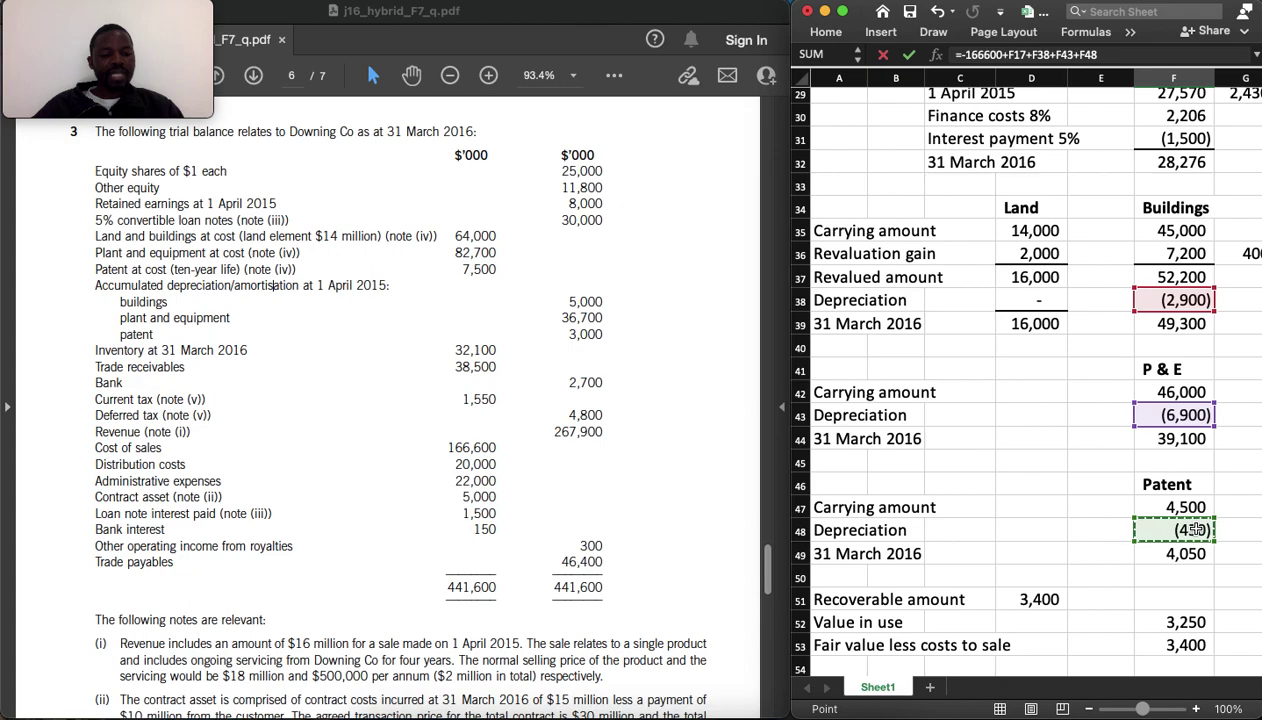
type("+")
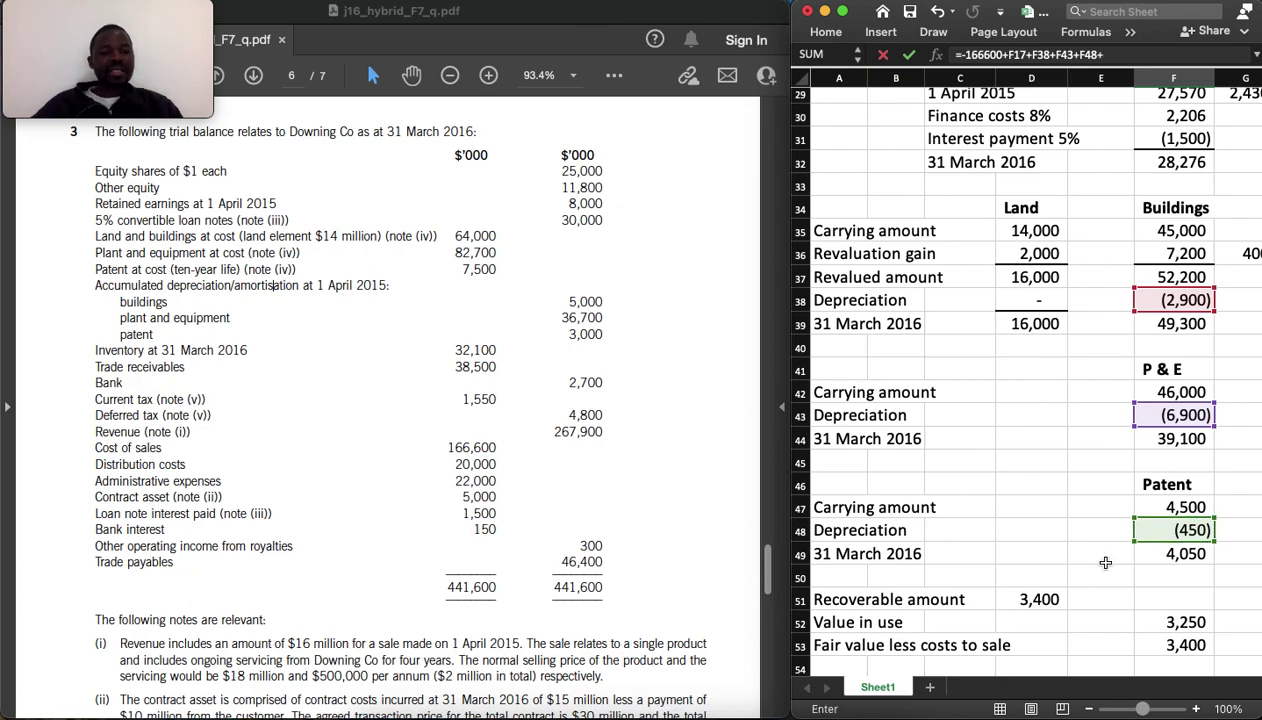
scroll(1090, 555, "down", 3)
left_click(1045, 533)
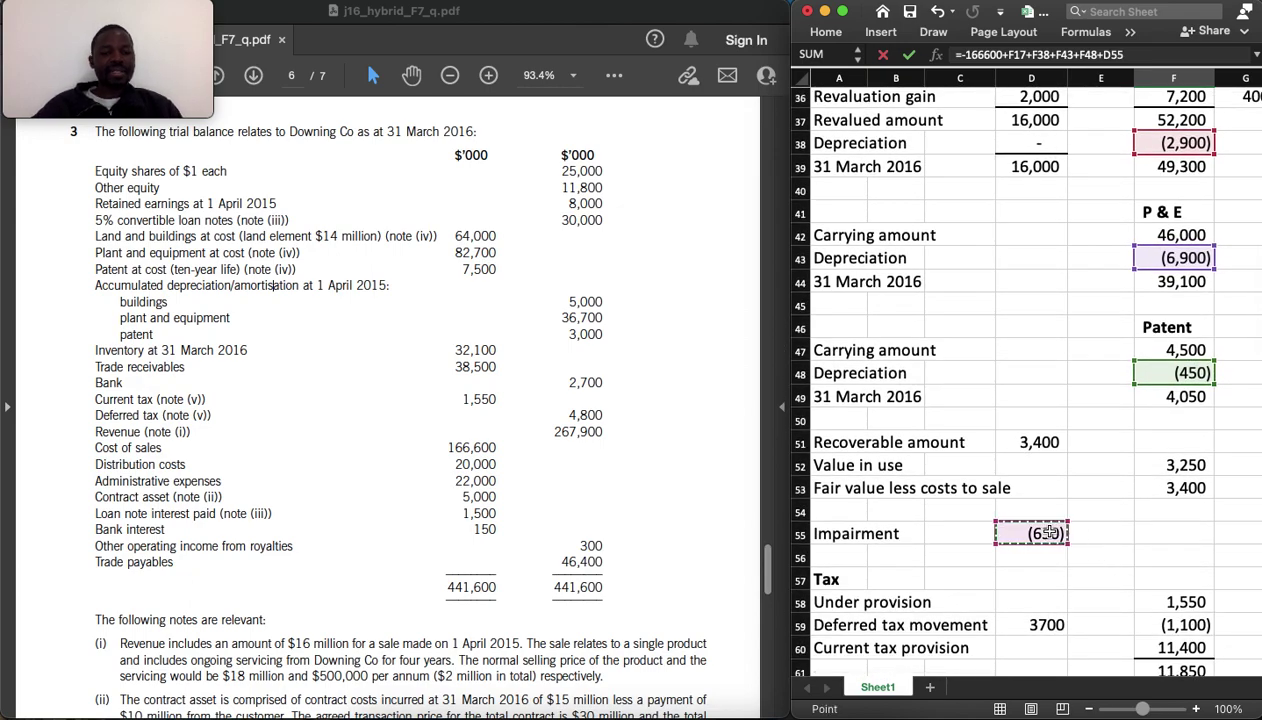
key("Return")
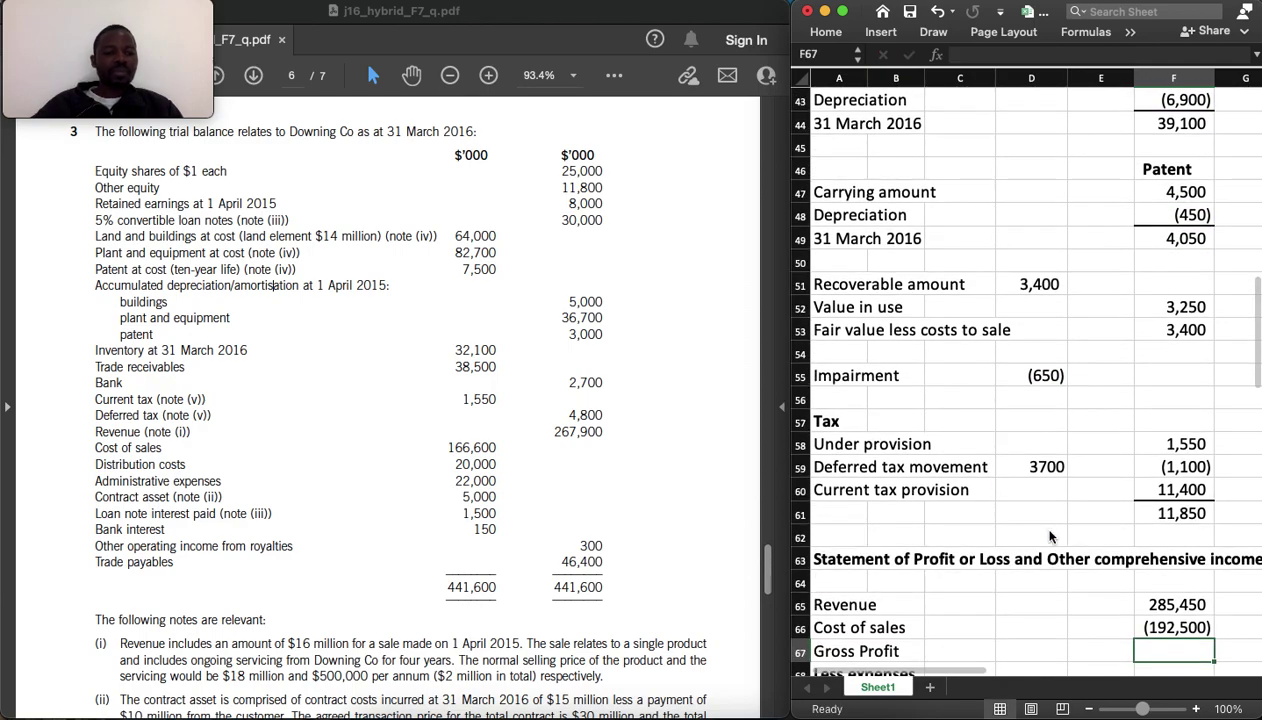
Sum Revenue and Cost of sales for a Gross profit of 92,950
type("=sum")
key("Tab")
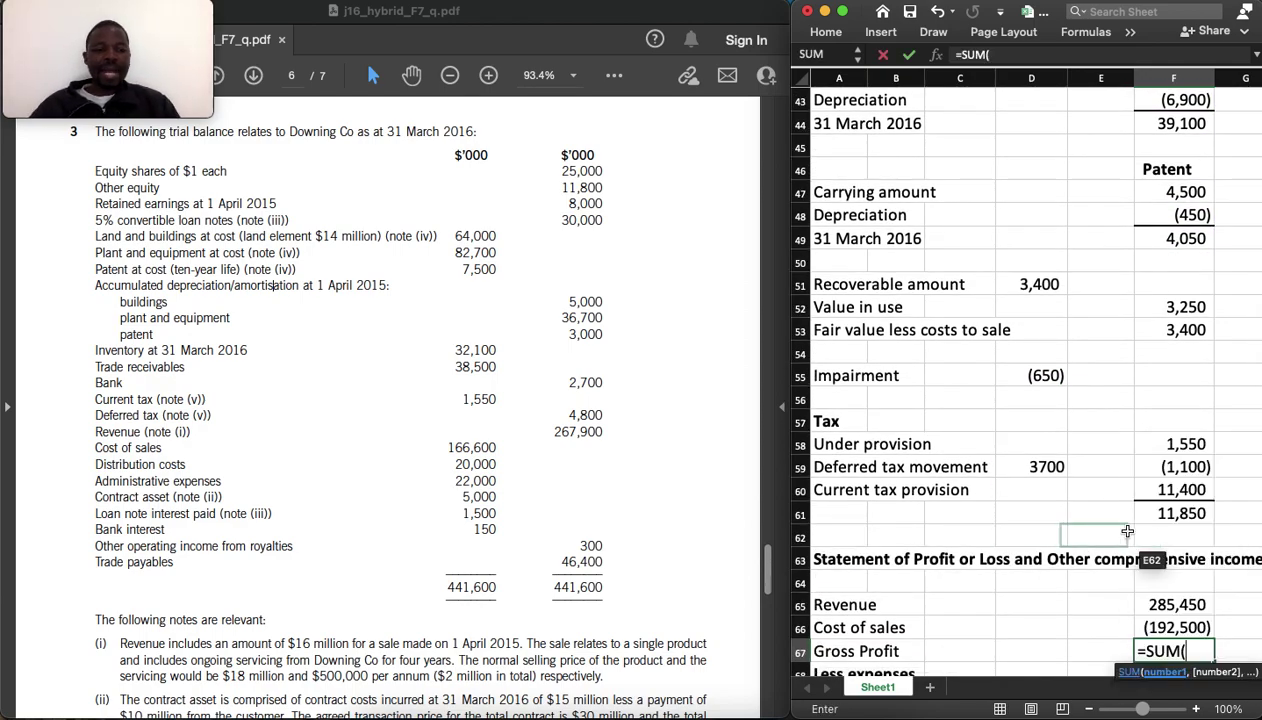
left_click(1158, 605)
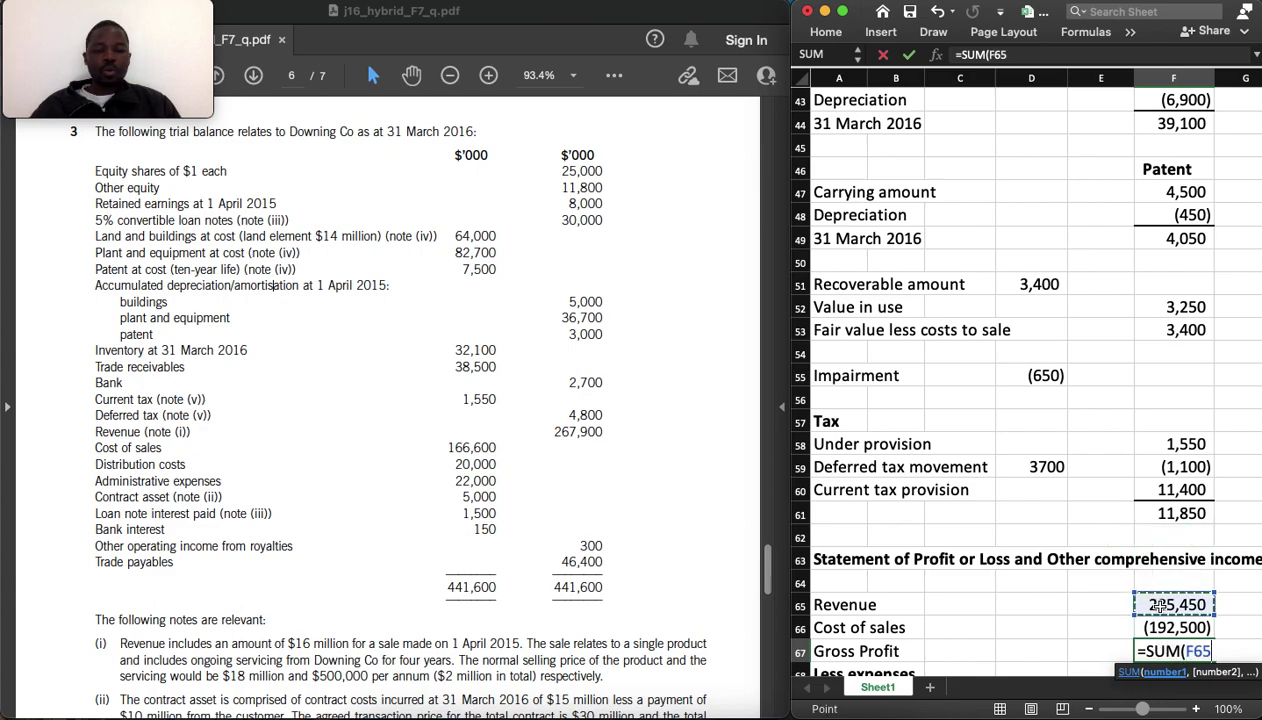
left_click_drag(1158, 605, 1160, 622)
key("Return")
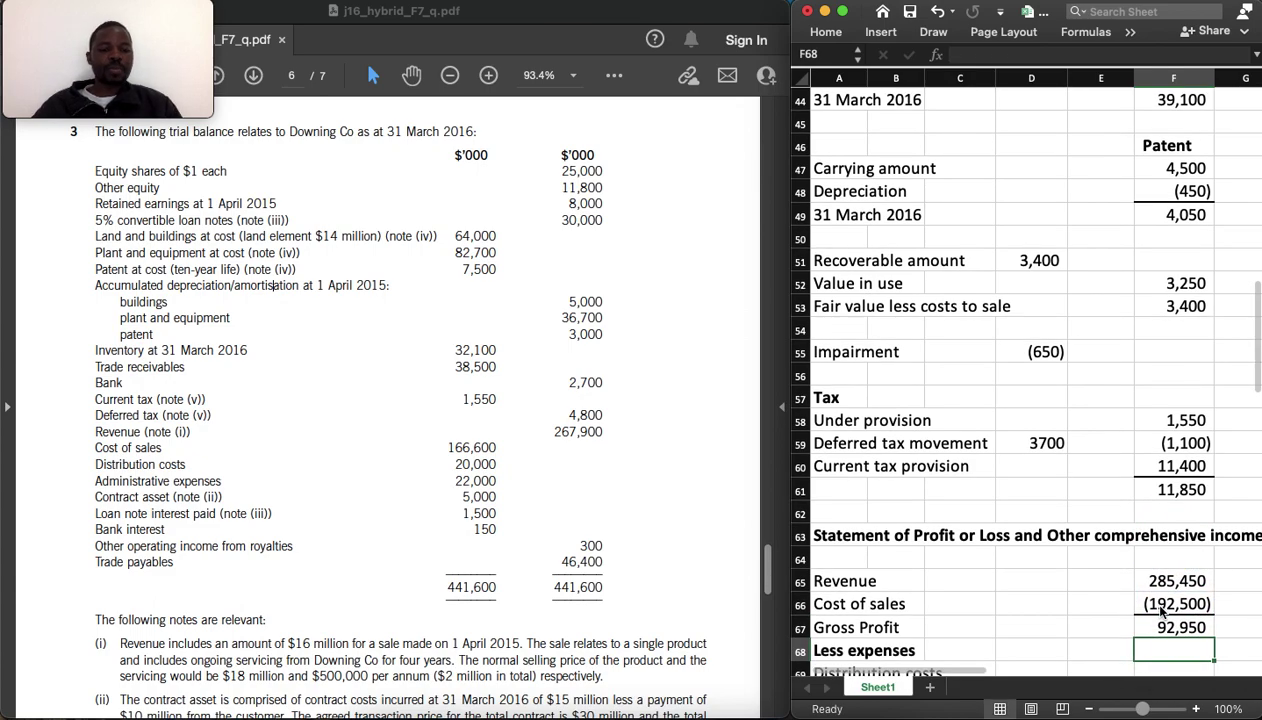
key("Return")
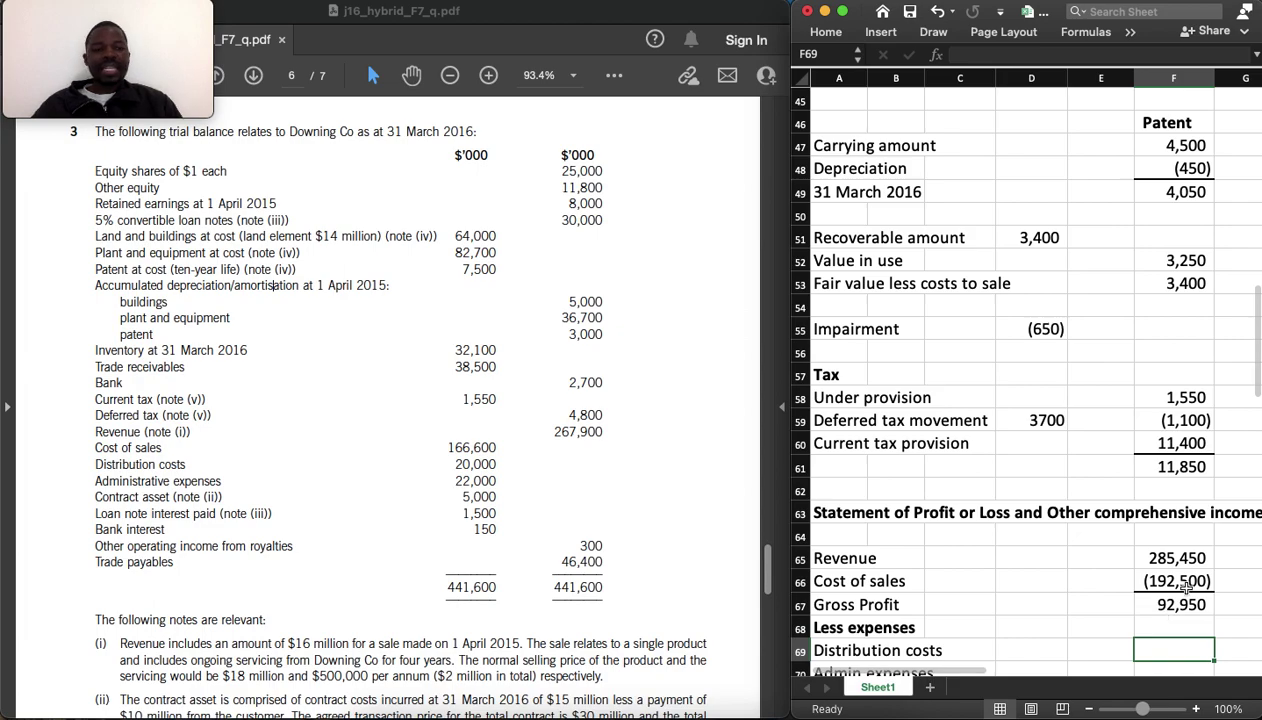
Enter distribution costs (20,000), admin expenses (22,000) and royalty income 3,000
scroll(1135, 449, "down", 3)
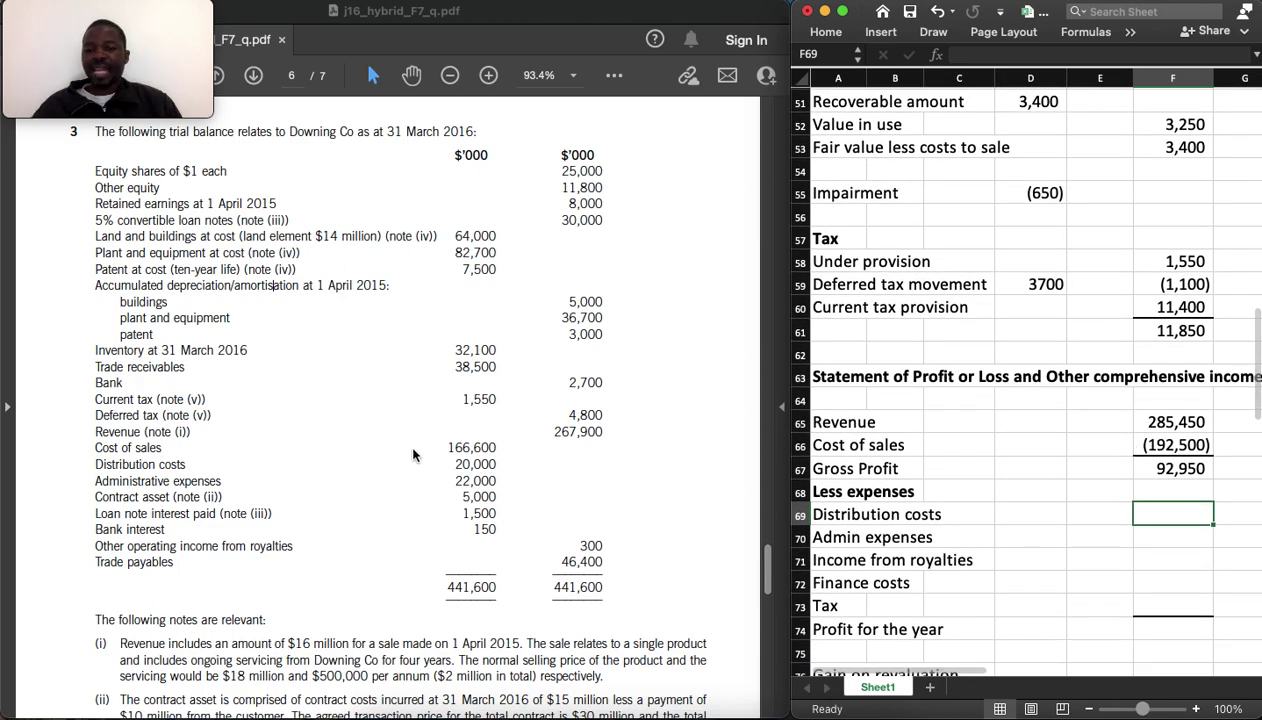
type("=-")
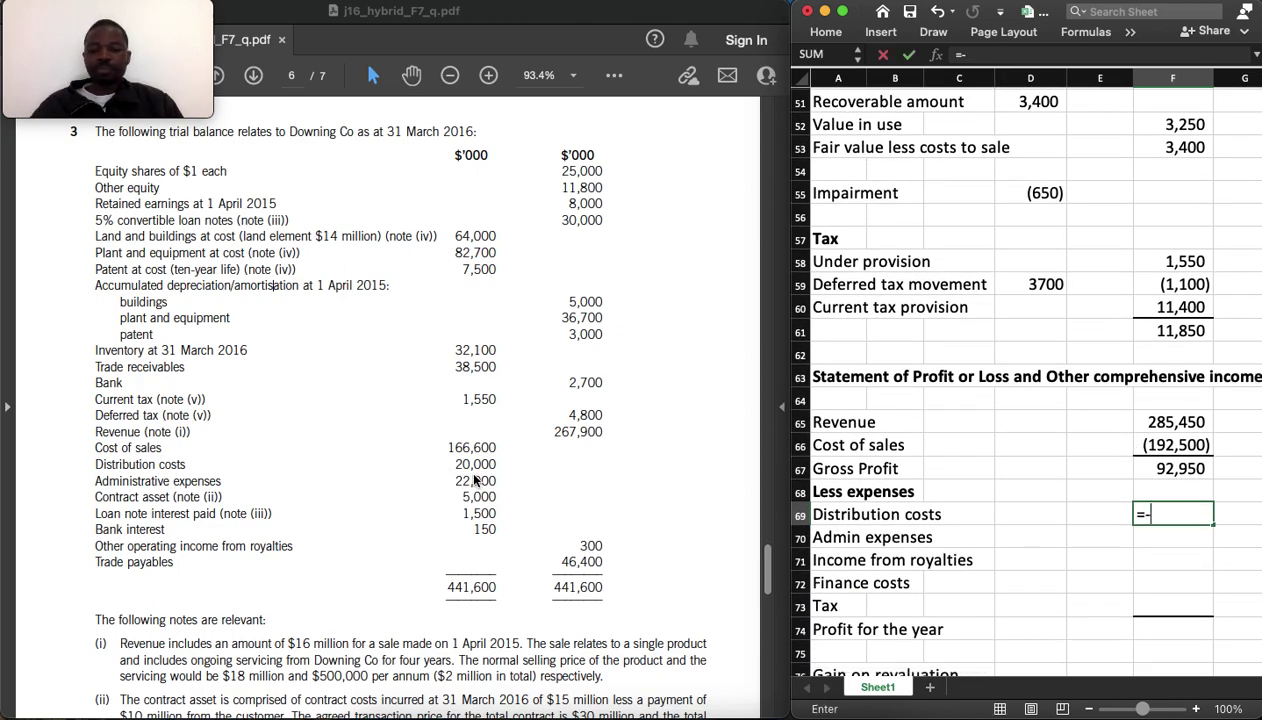
type("20000")
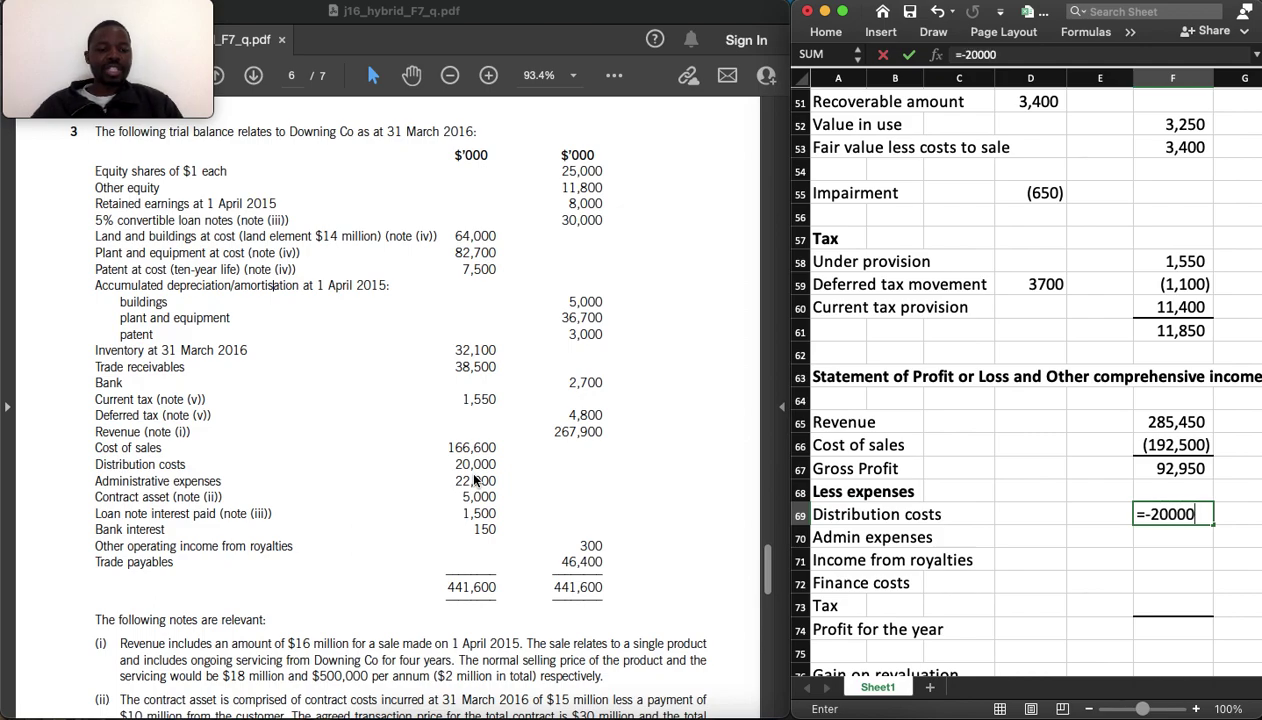
key("Return")
type("=-")
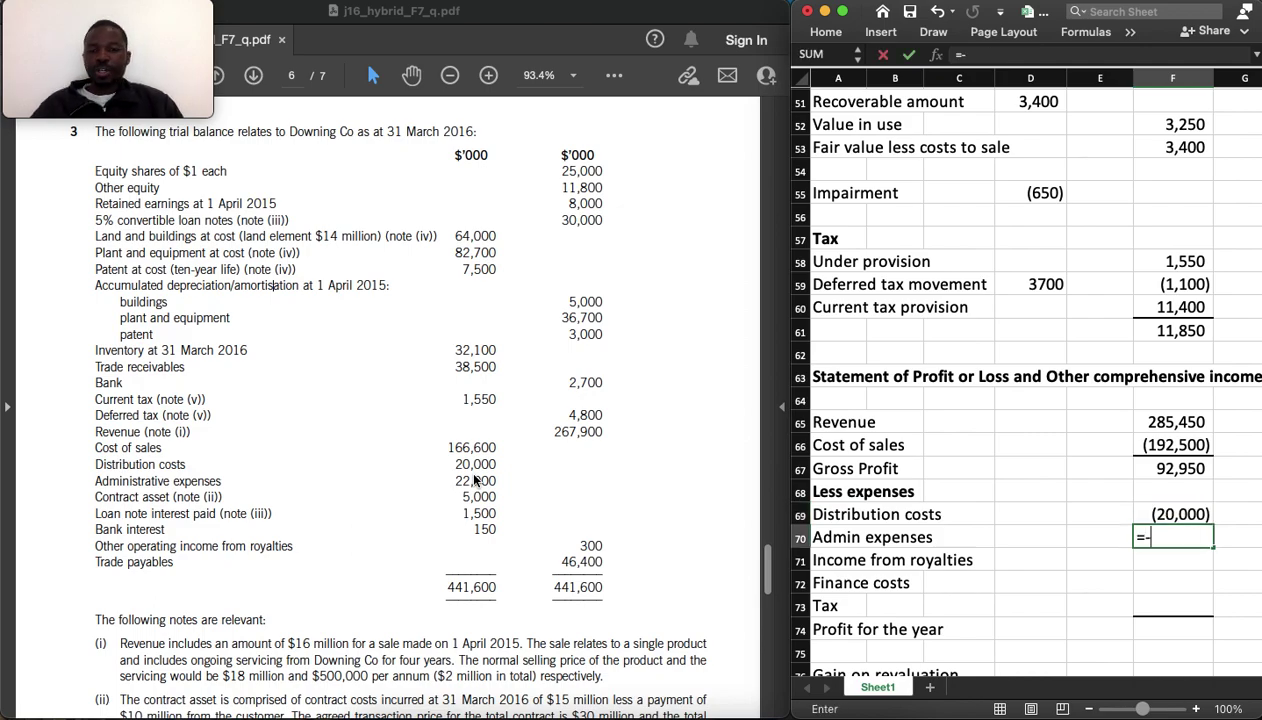
type("22")
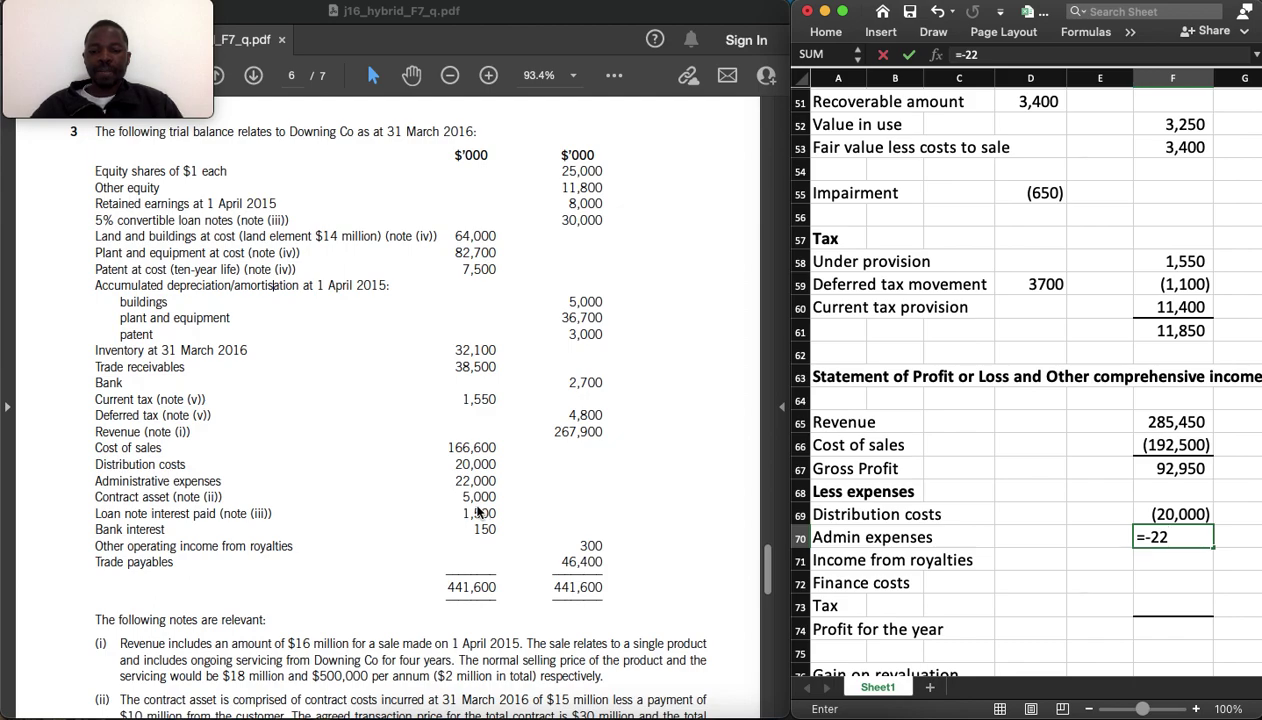
type("000")
key("Return")
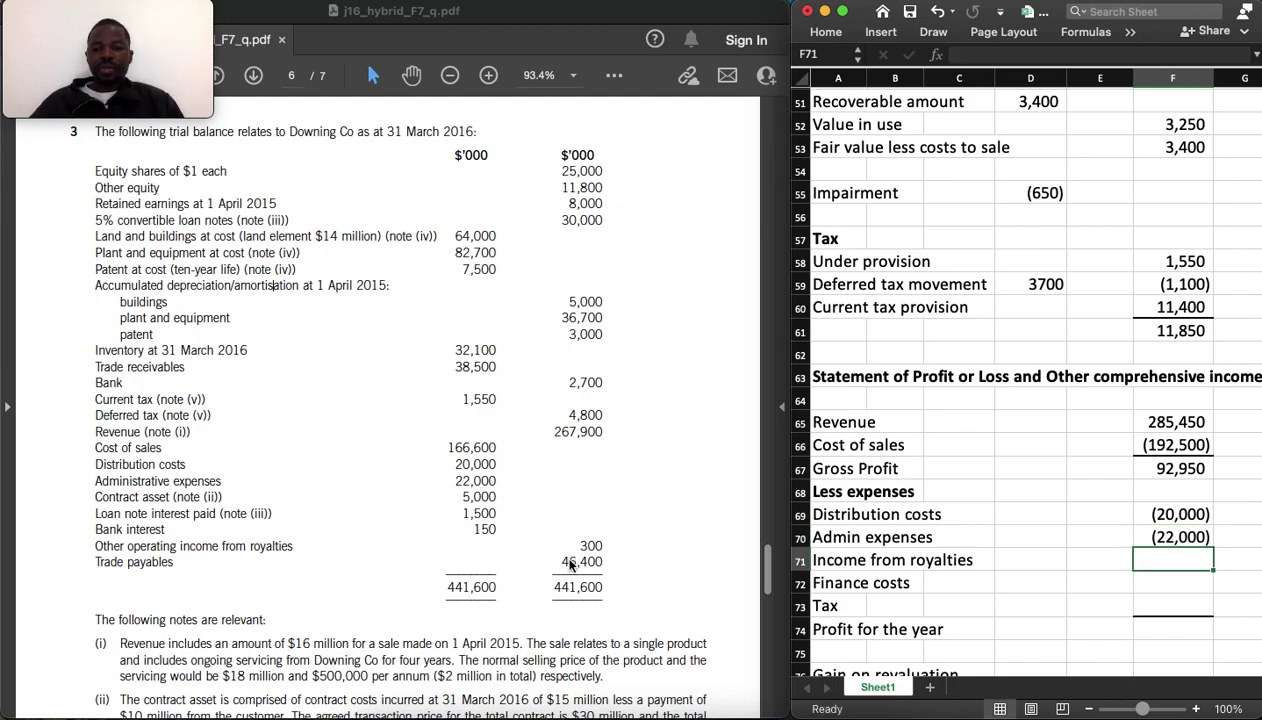
type("=3000")
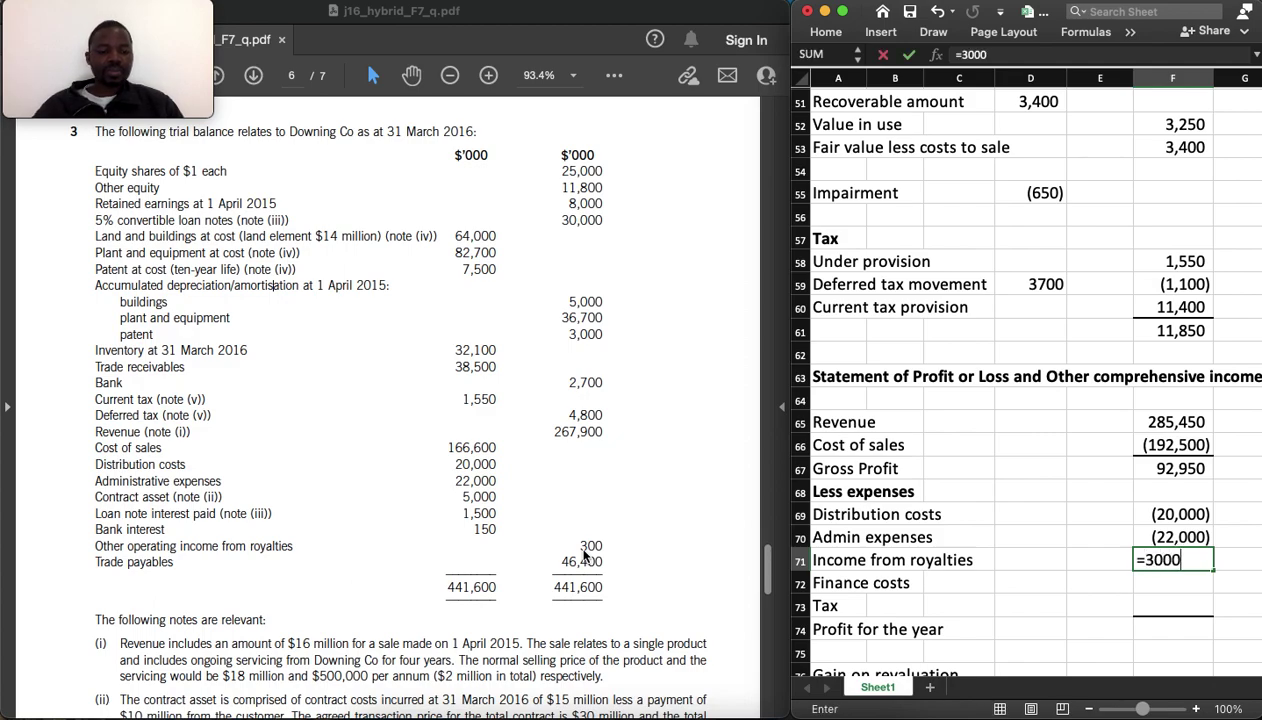
key("Return")
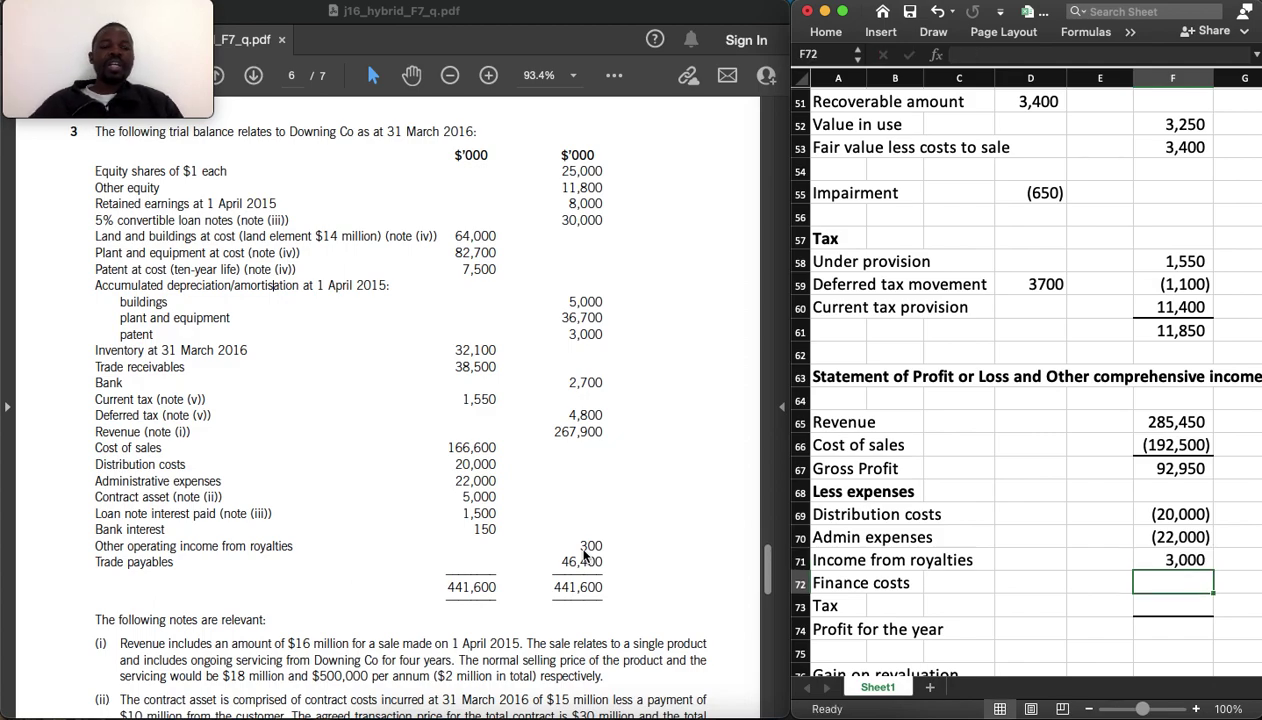
Enter finance costs =-150-F30 as (2,356) and tax =-F61 as (11,850)
type("=-")
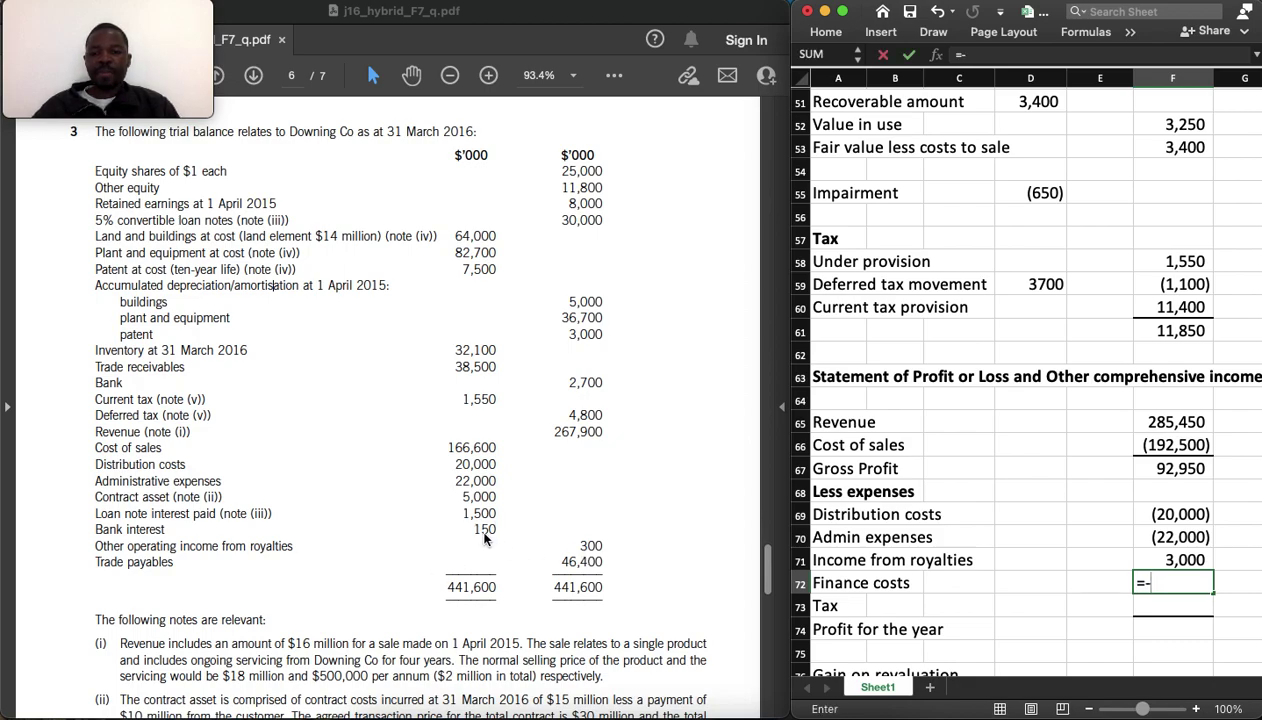
type("150-")
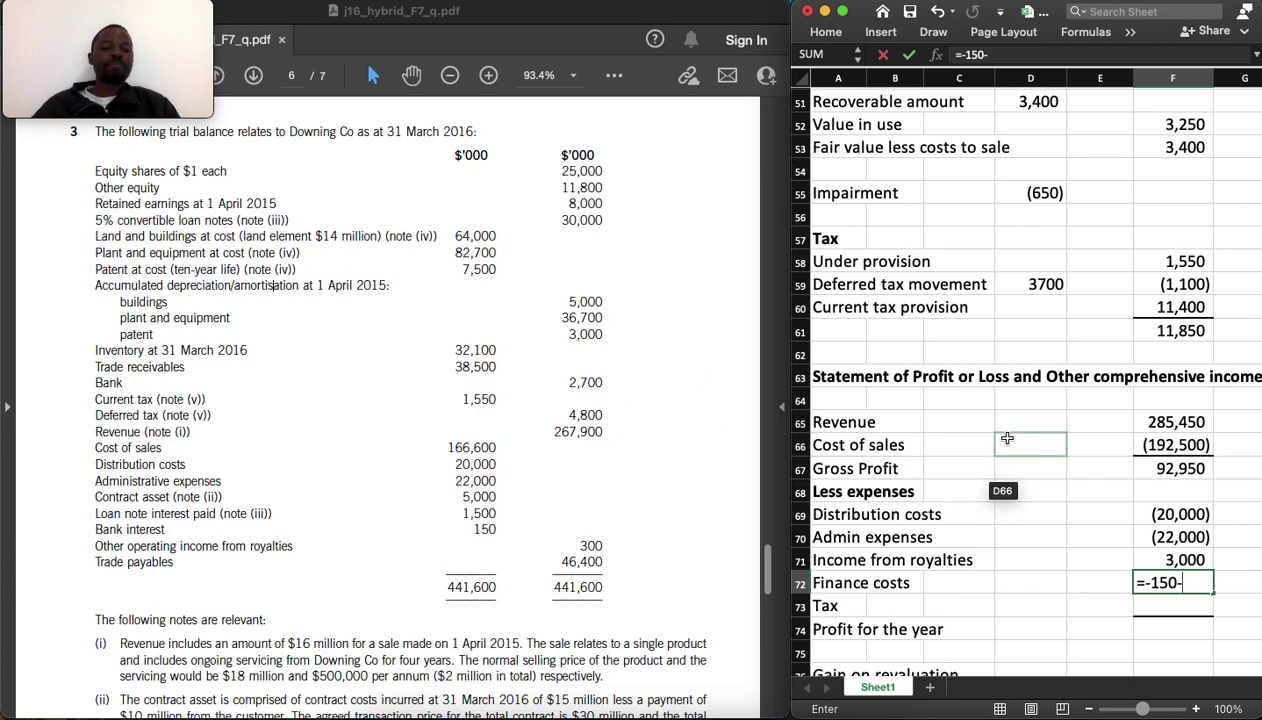
scroll(1007, 438, "up", 15)
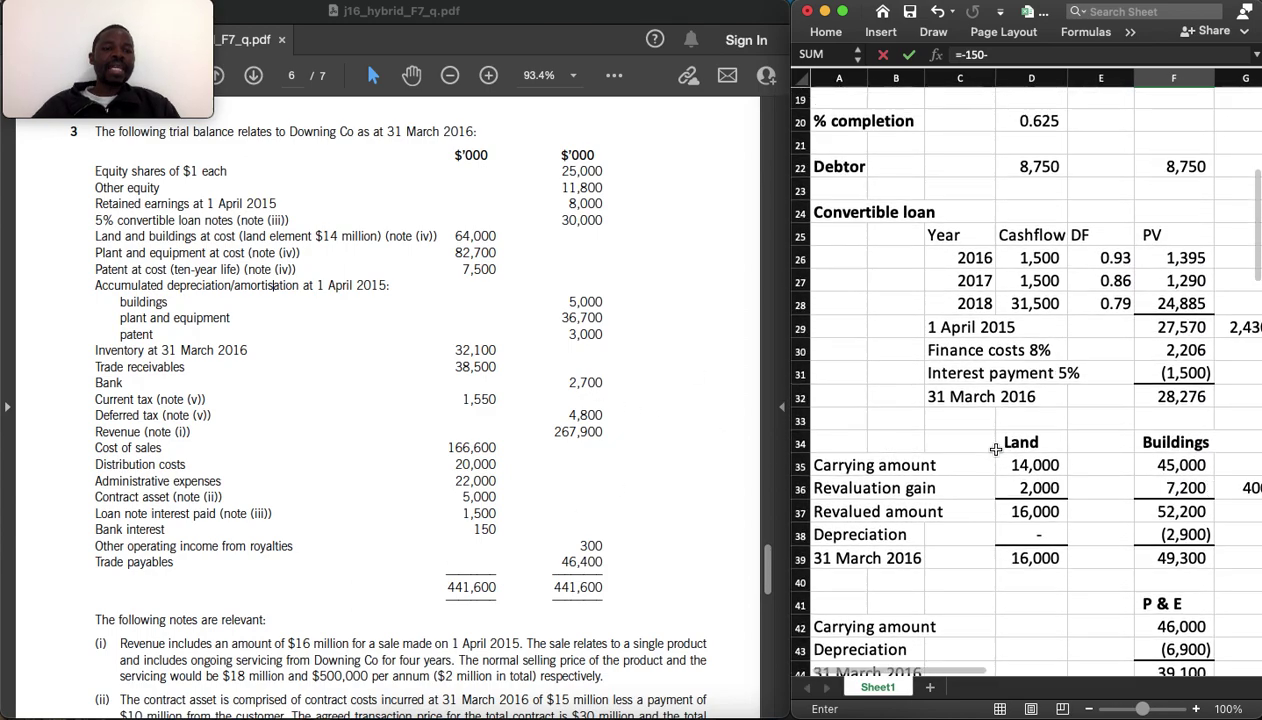
scroll(996, 449, "up", 2)
left_click(1192, 388)
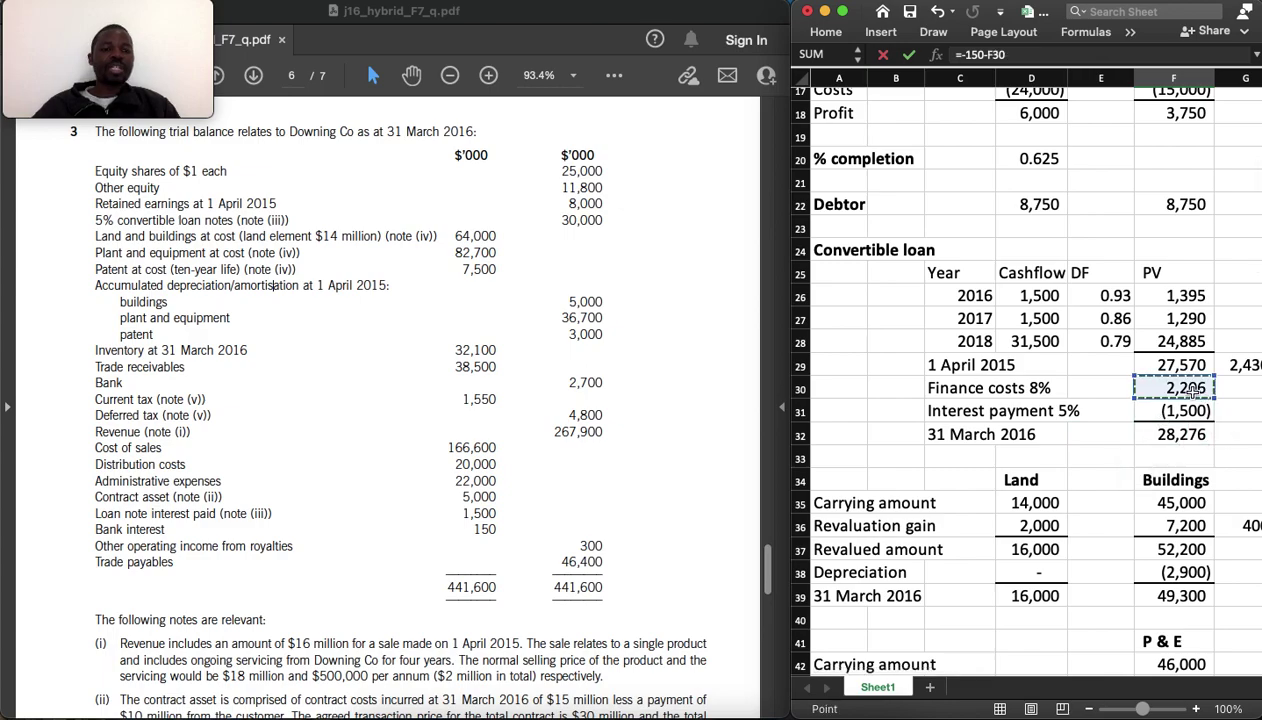
key("Return")
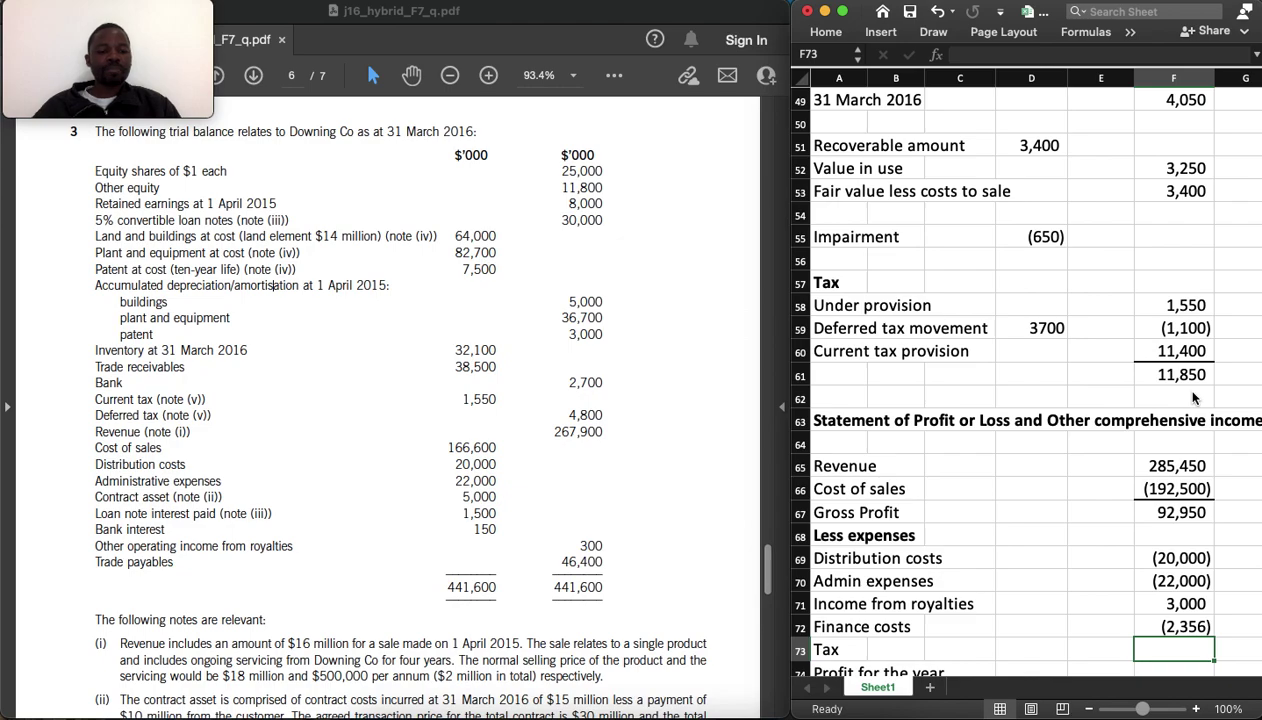
type("=-")
left_click(1188, 374)
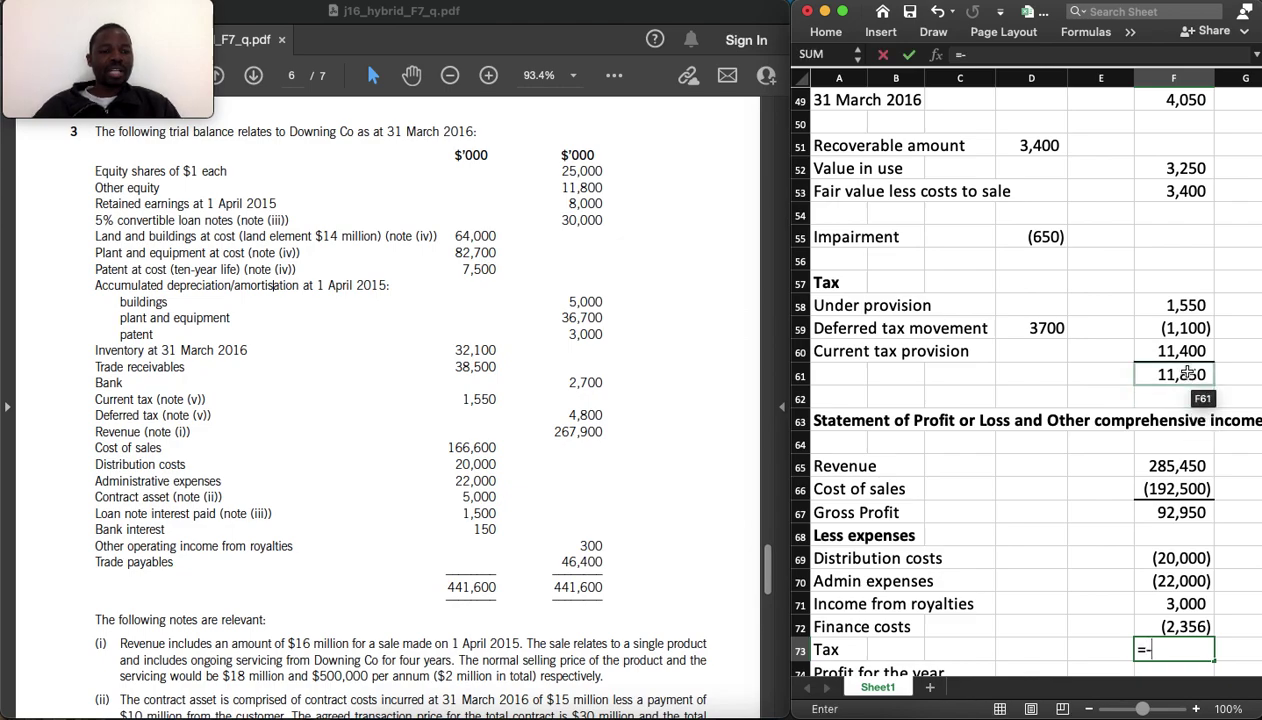
key("Return")
key("Return")
Total profit for the year with =SUM(F67:F73), giving 39,744
key("Up")
type("=")
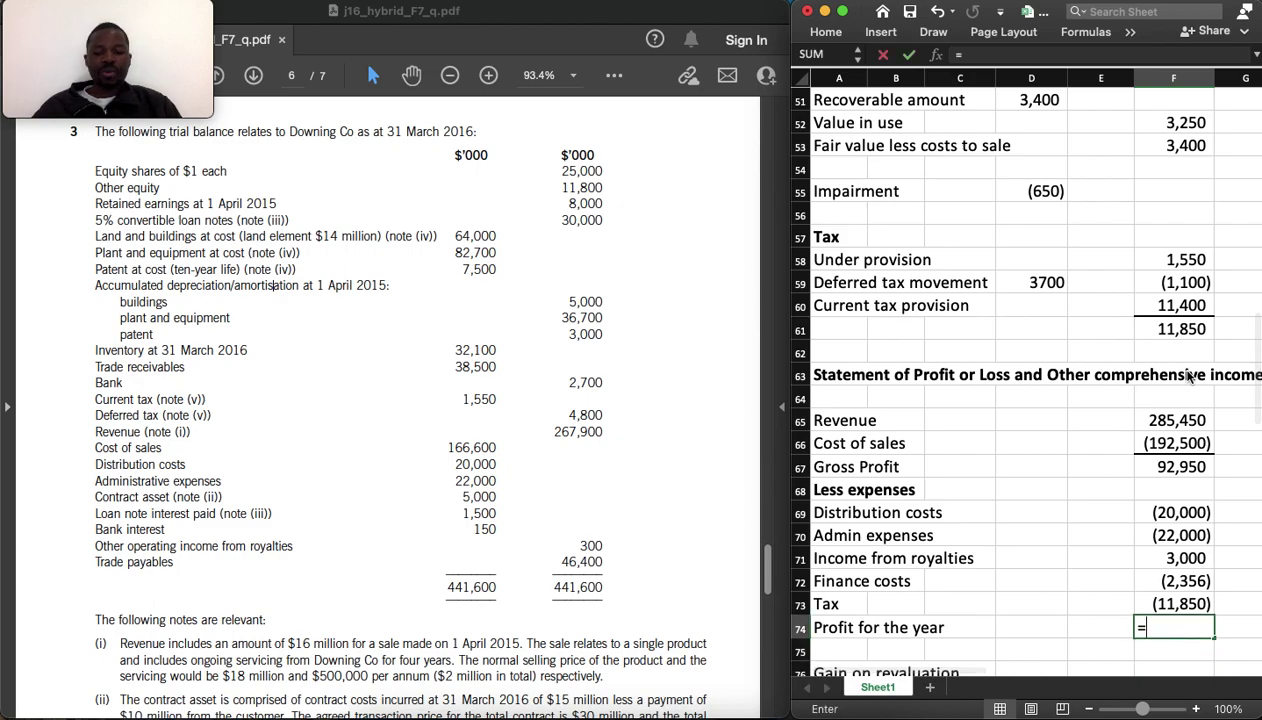
type("sum(")
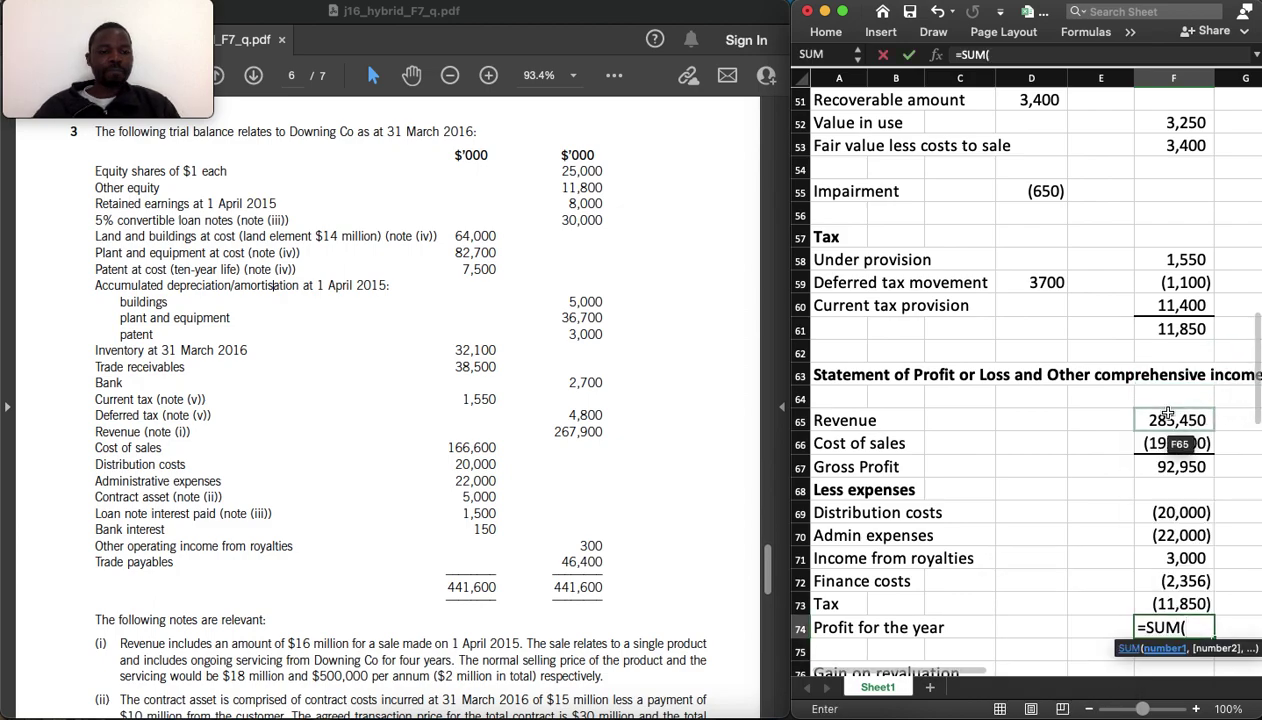
left_click(1178, 477)
key("shift+Down")
key("shift+Down")
key("shift+Down")
key("shift+Down")
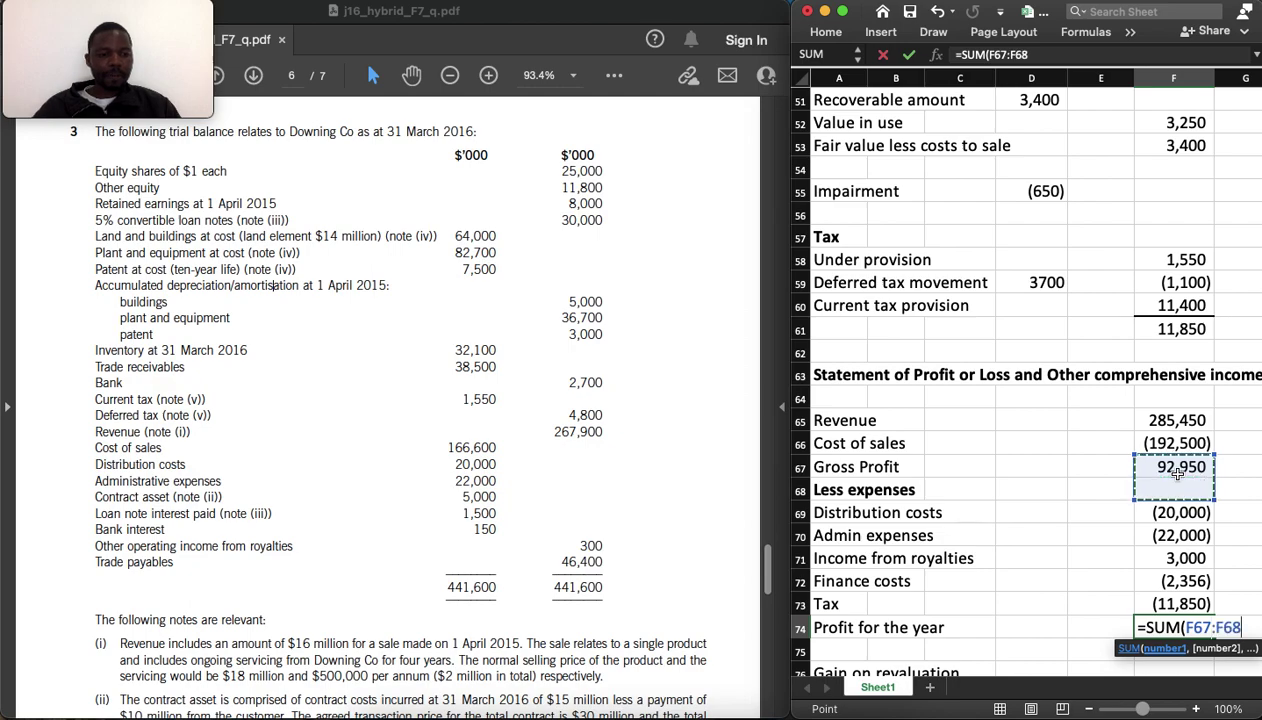
key("shift+Down")
key("shift+Down")
key("Return")
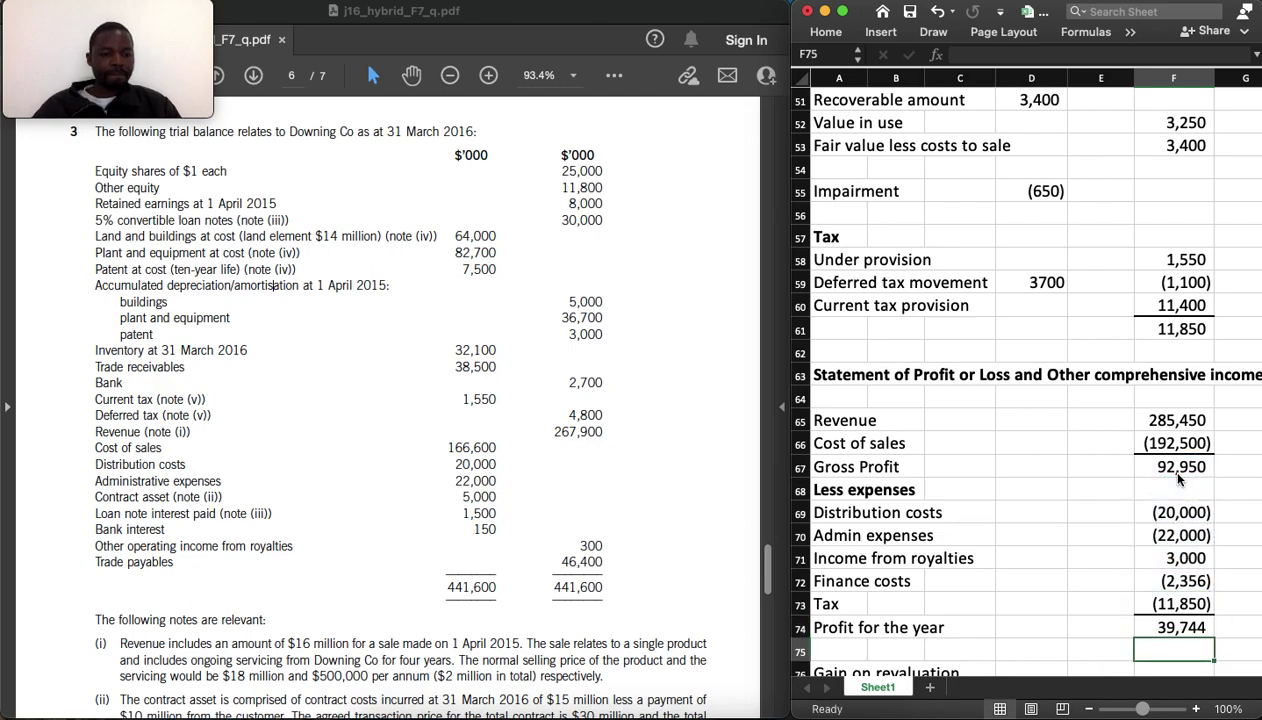
key("Up")
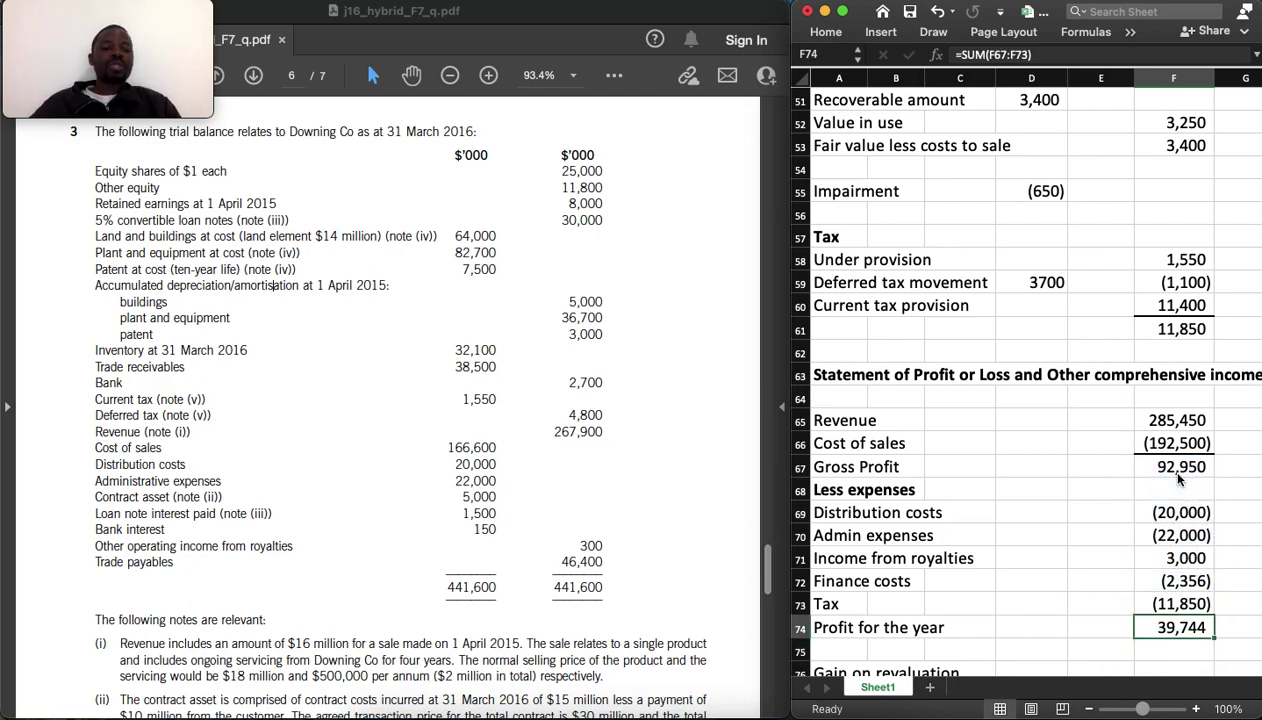
key("Down")
key("Down")
key("Down")
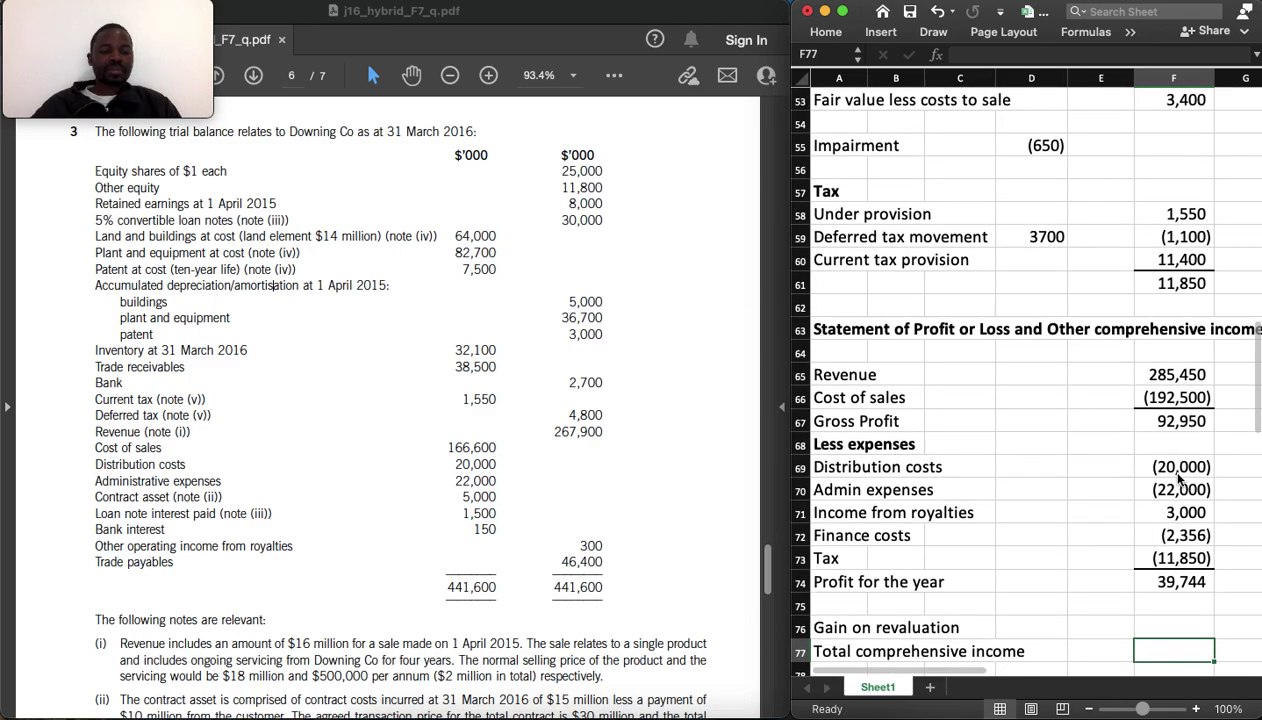
Enter the gain on revaluation in F76 as =D36+F36 (2,000 + 7,200 = 9,200)
key("Down")
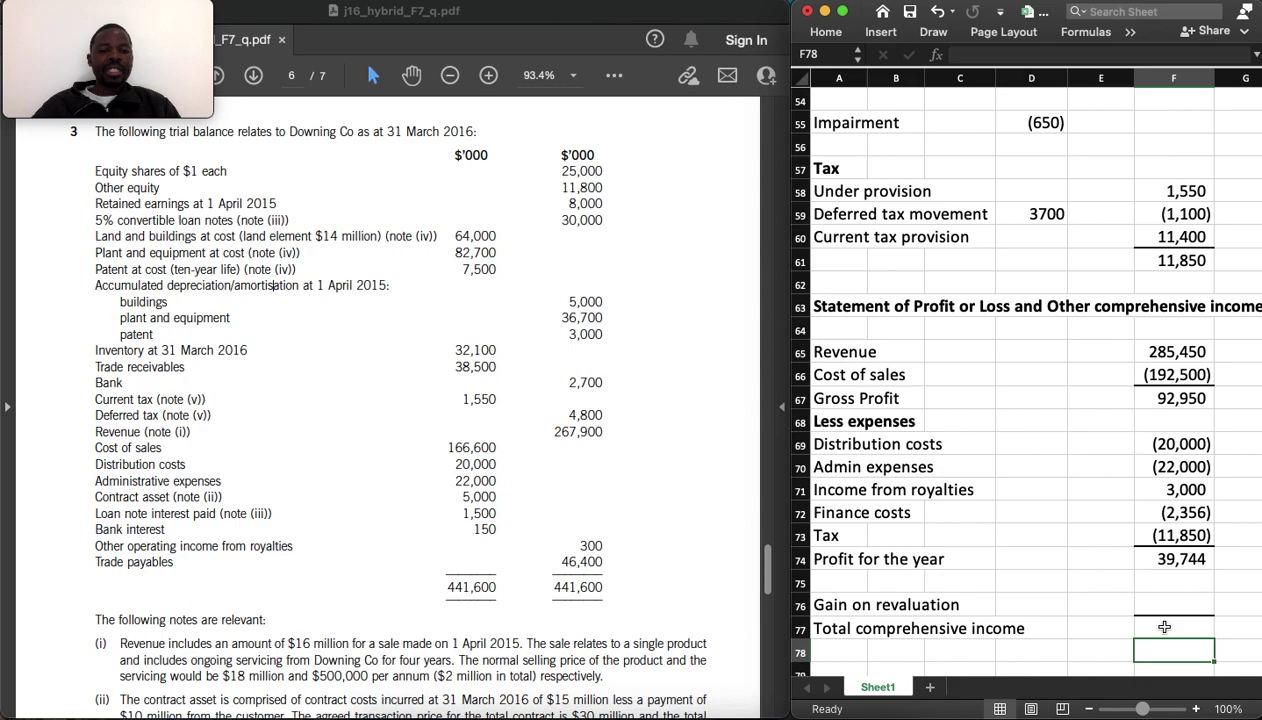
left_click(1162, 596)
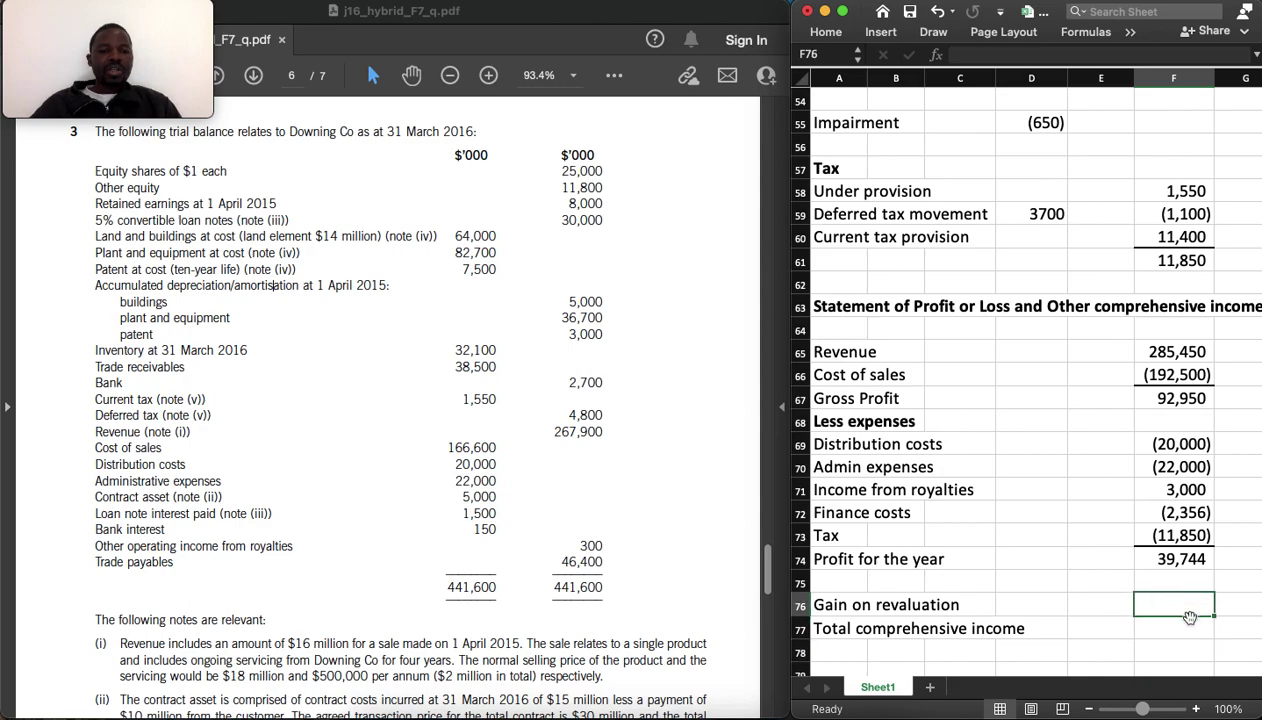
type("=")
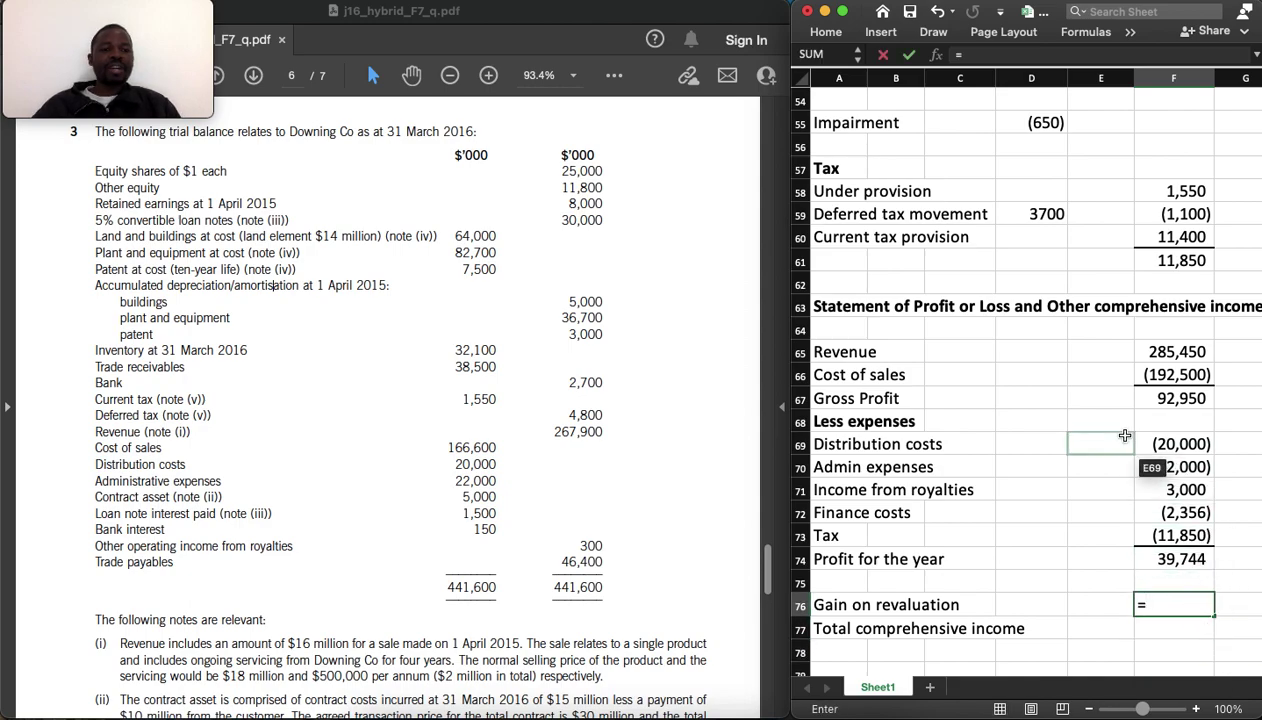
scroll(1104, 420, "up", 10)
left_click(1052, 342)
type("+")
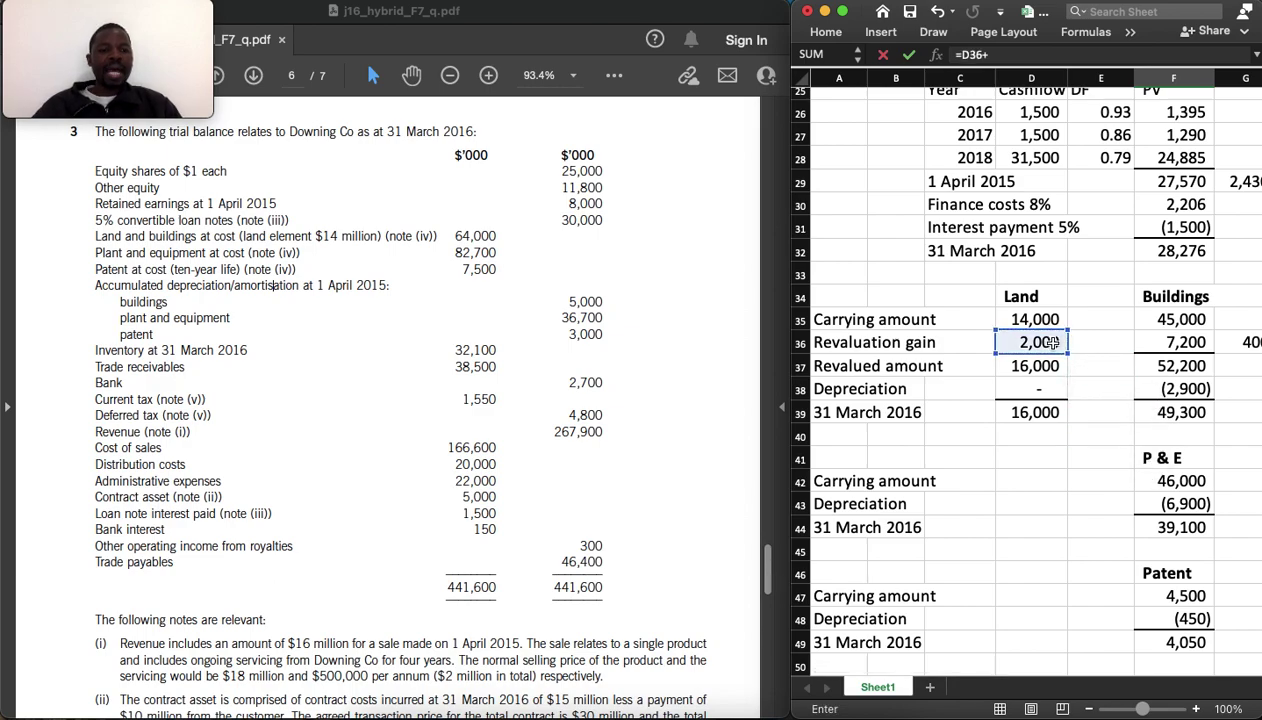
left_click(1183, 342)
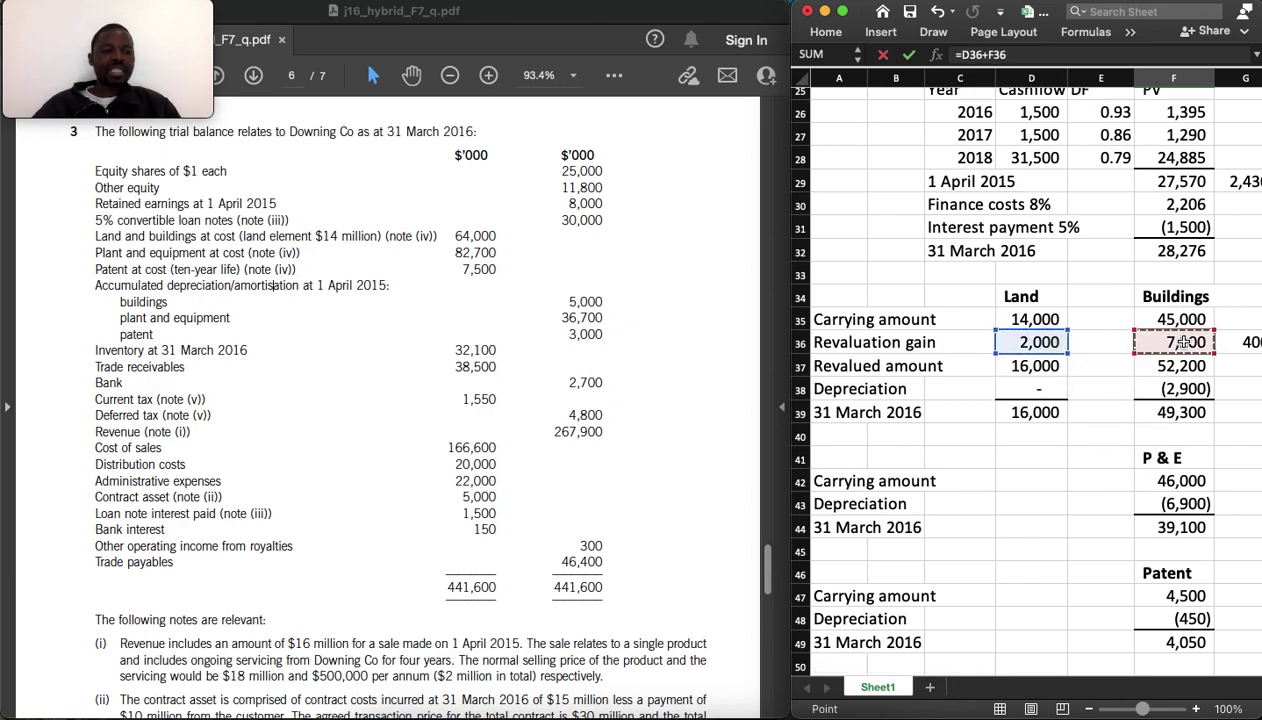
key("Return")
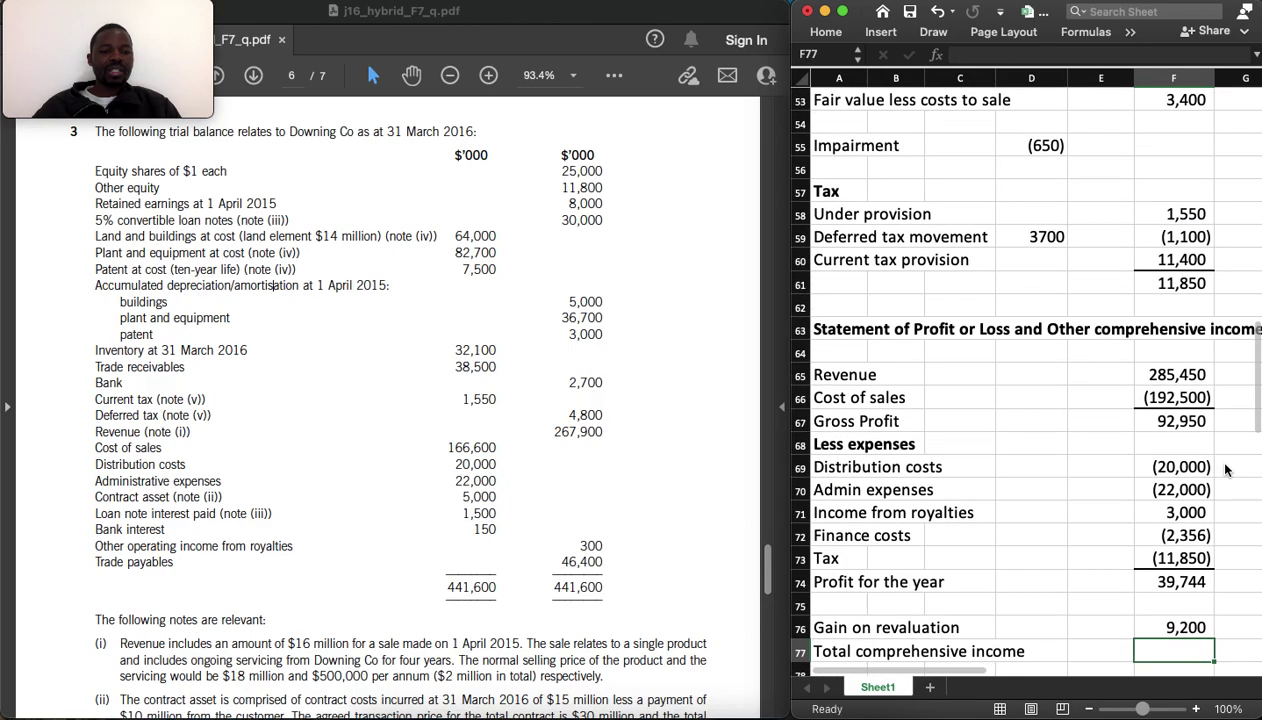
Total comprehensive income with =SUM(F74:F76), giving 48,944
scroll(1226, 470, "down", 3)
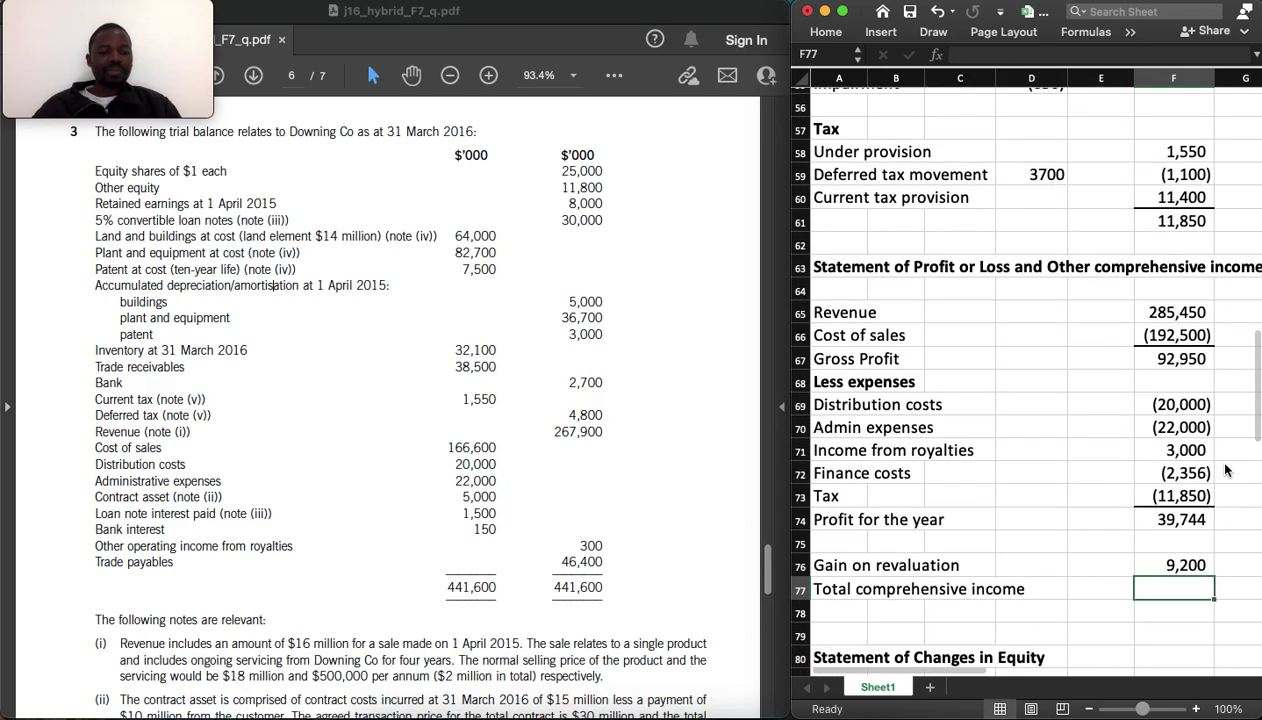
type("=SUM(")
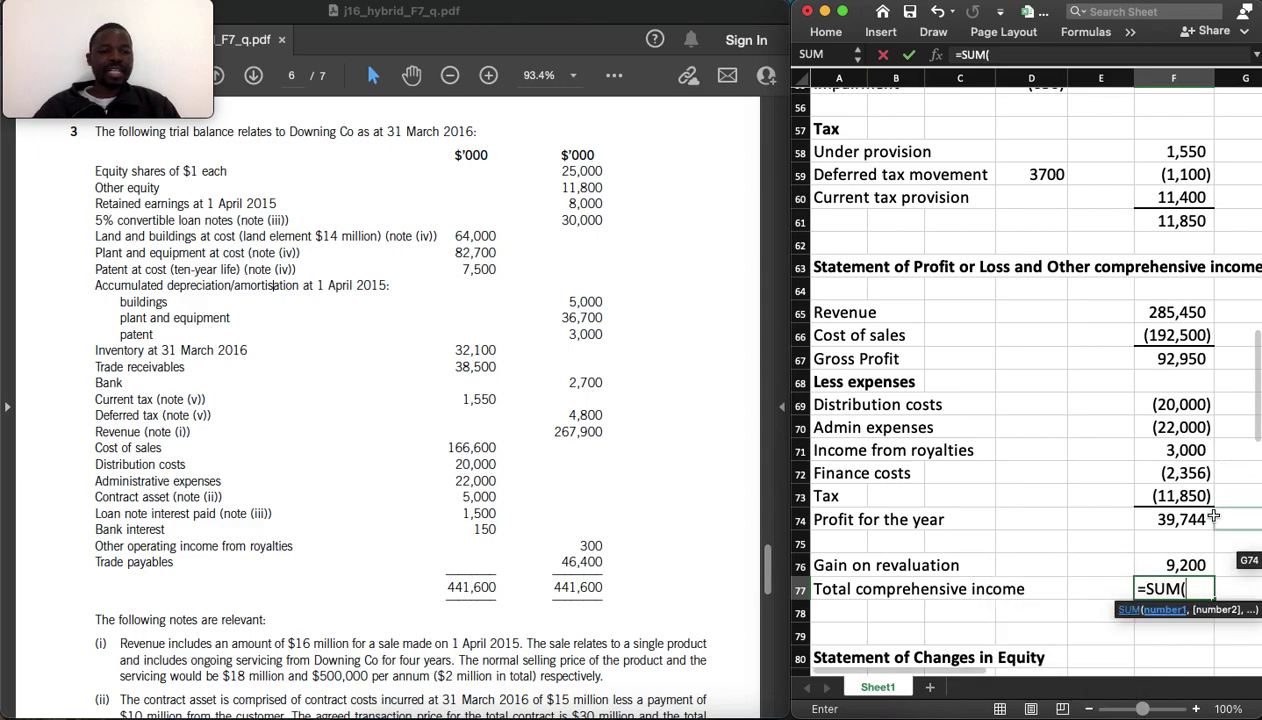
left_click(1193, 519)
key("shift+Down")
key("shift+Down")
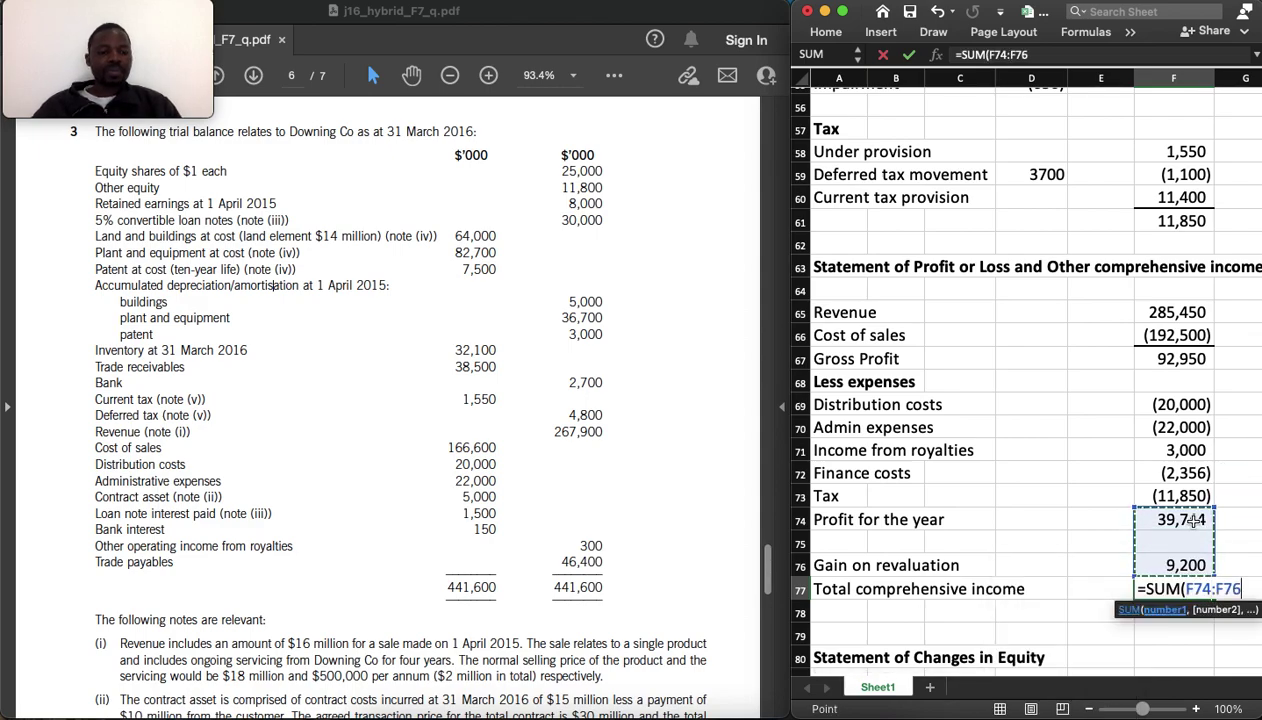
key("Return")
key("Return")
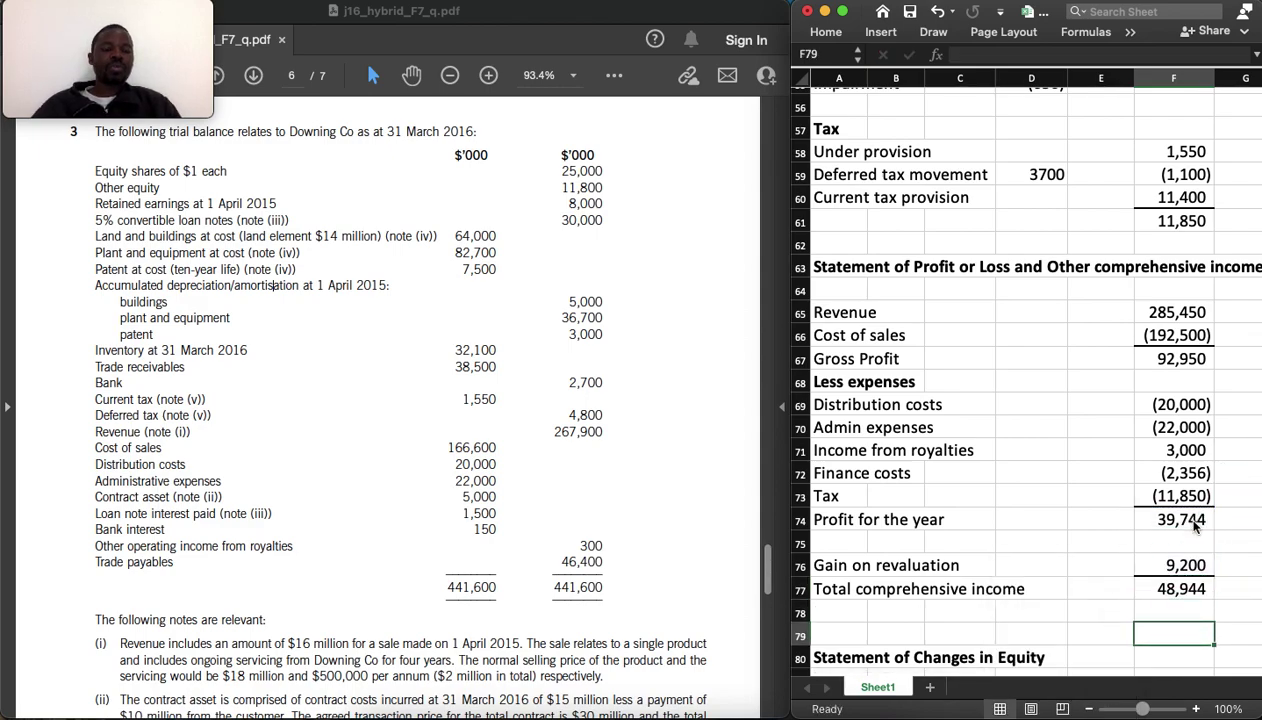
scroll(1193, 527, "down", 5)
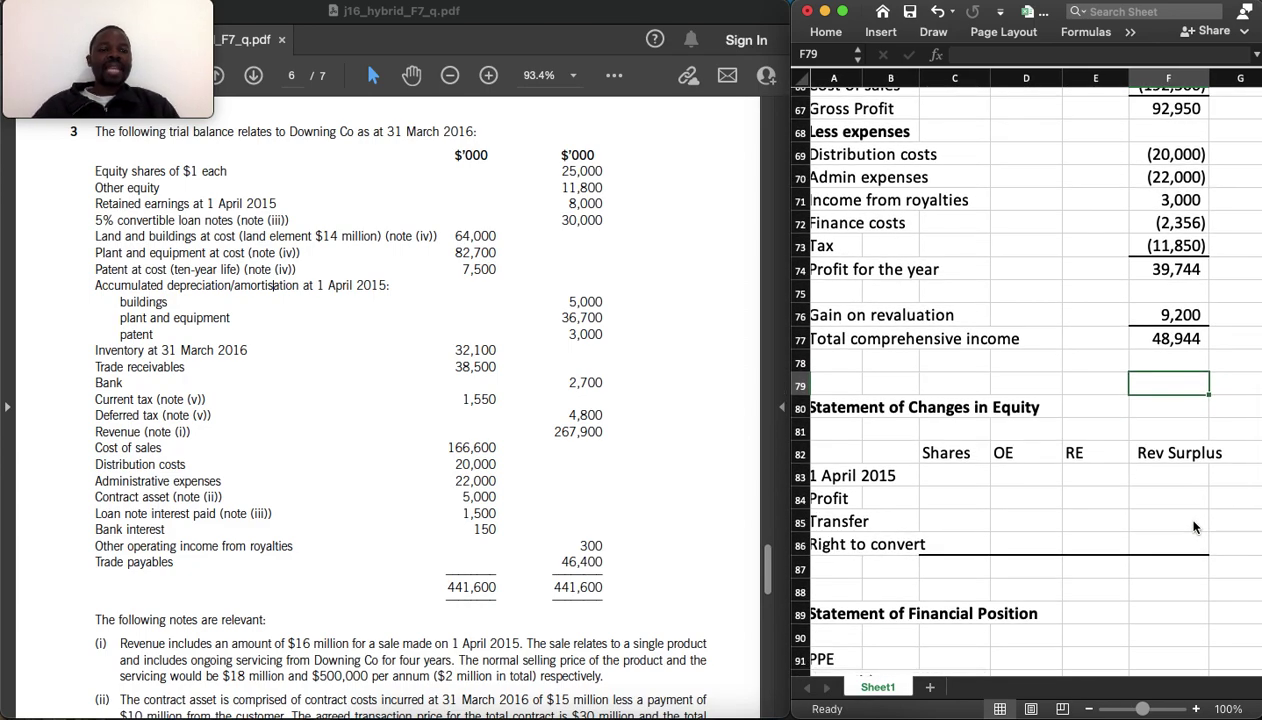
scroll(1193, 527, "up", 3)
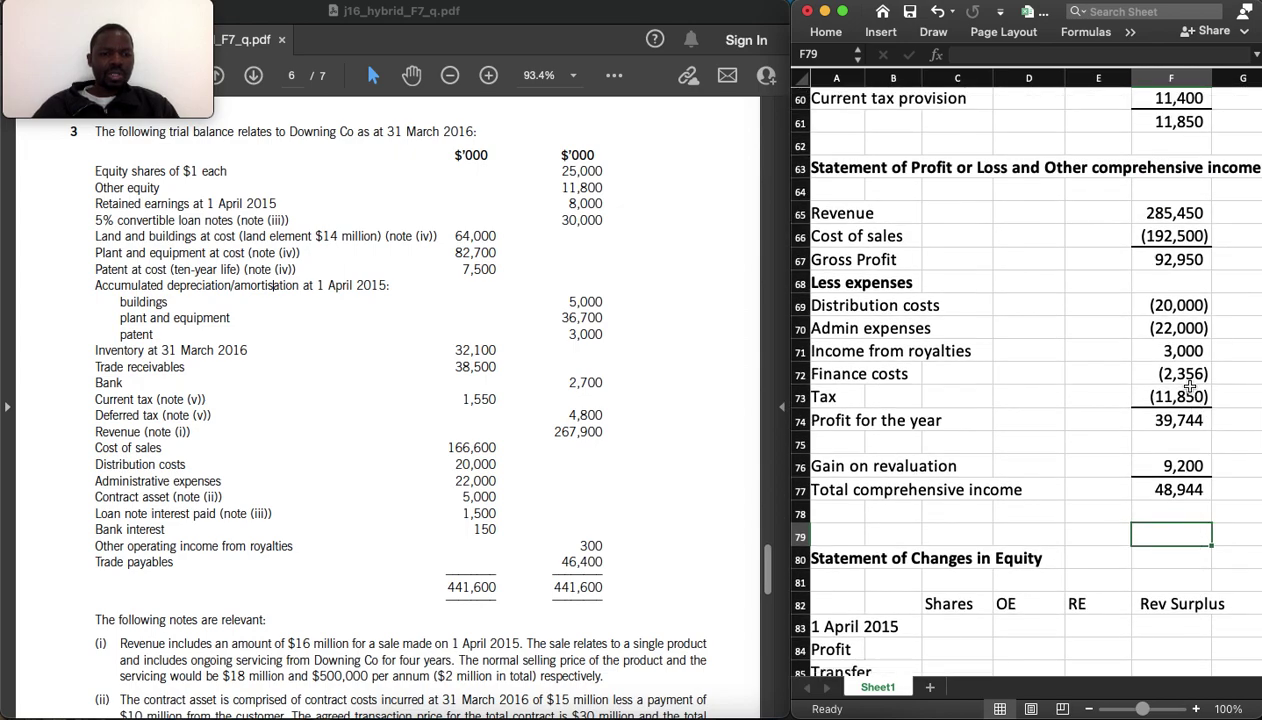
left_click(1183, 353)
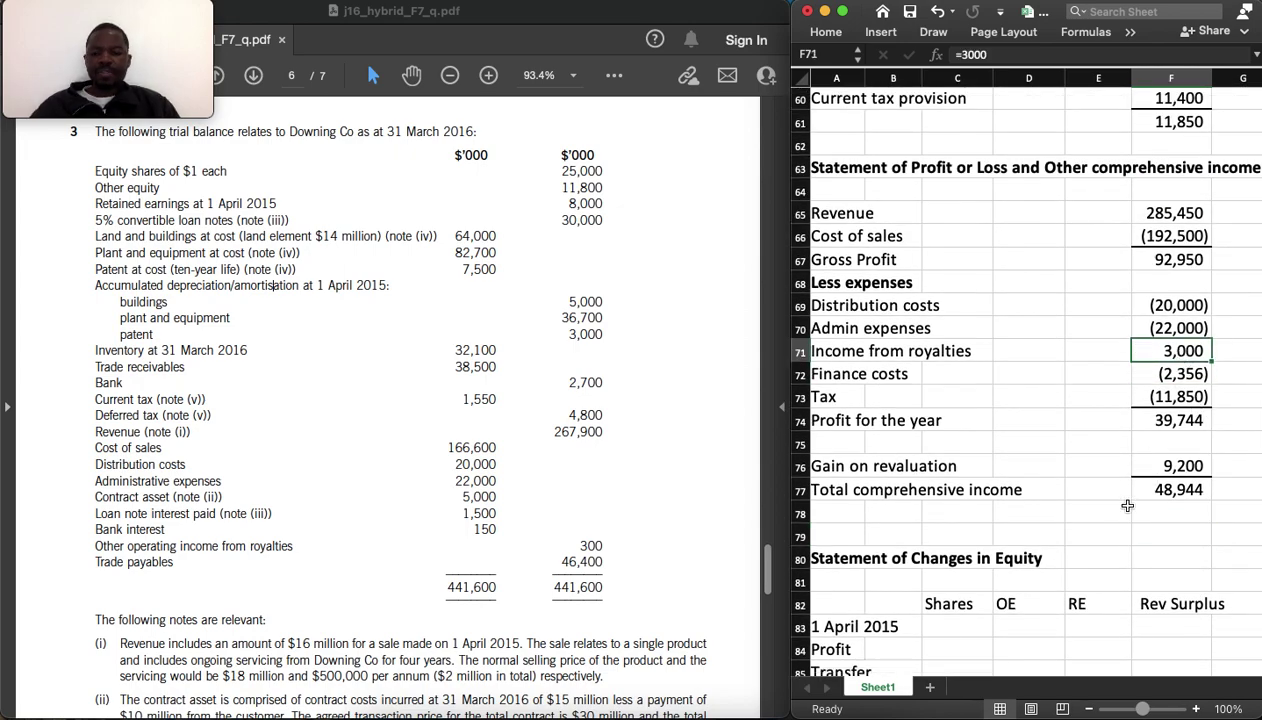
type("30")
key("Return")
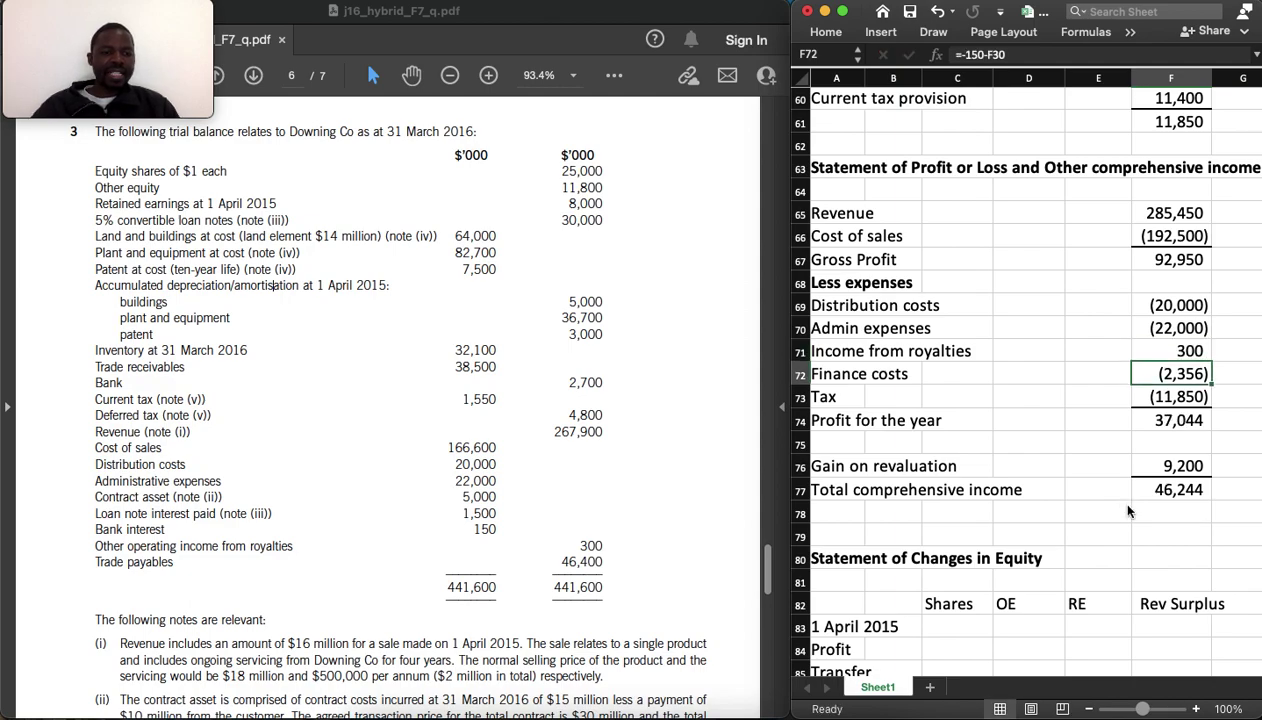
left_click(1156, 558)
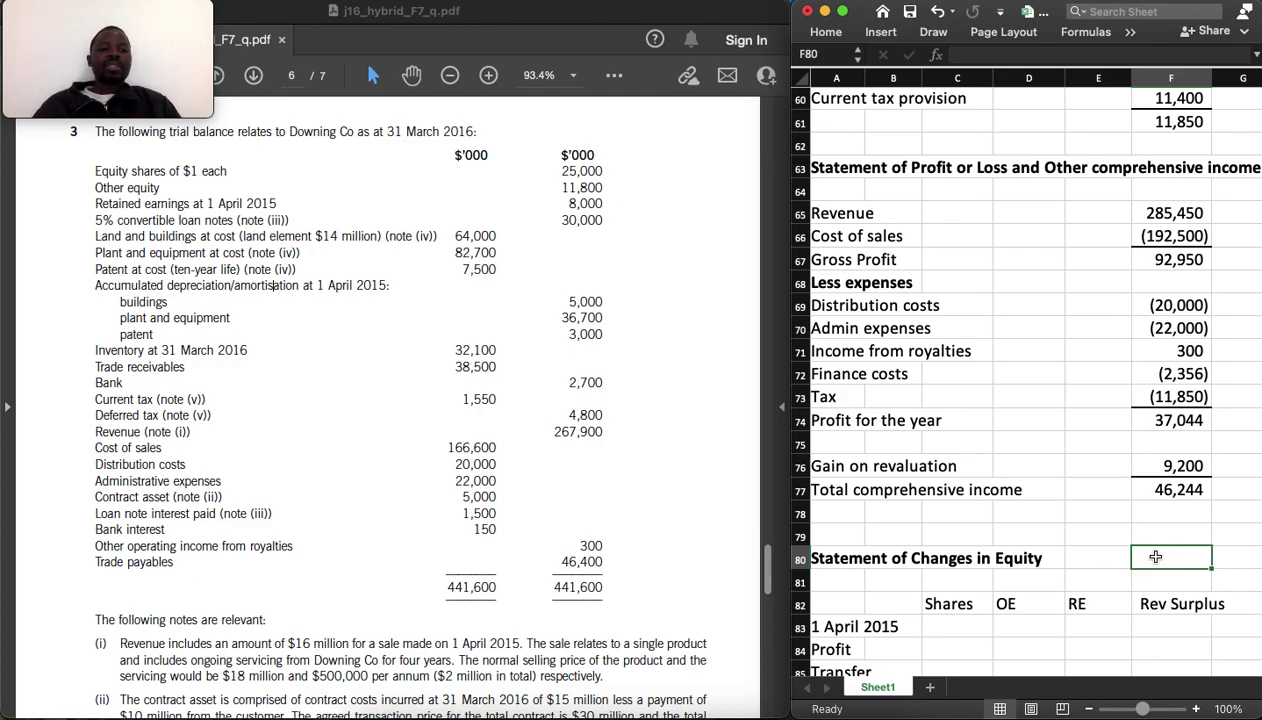
scroll(1156, 557, "down", 4)
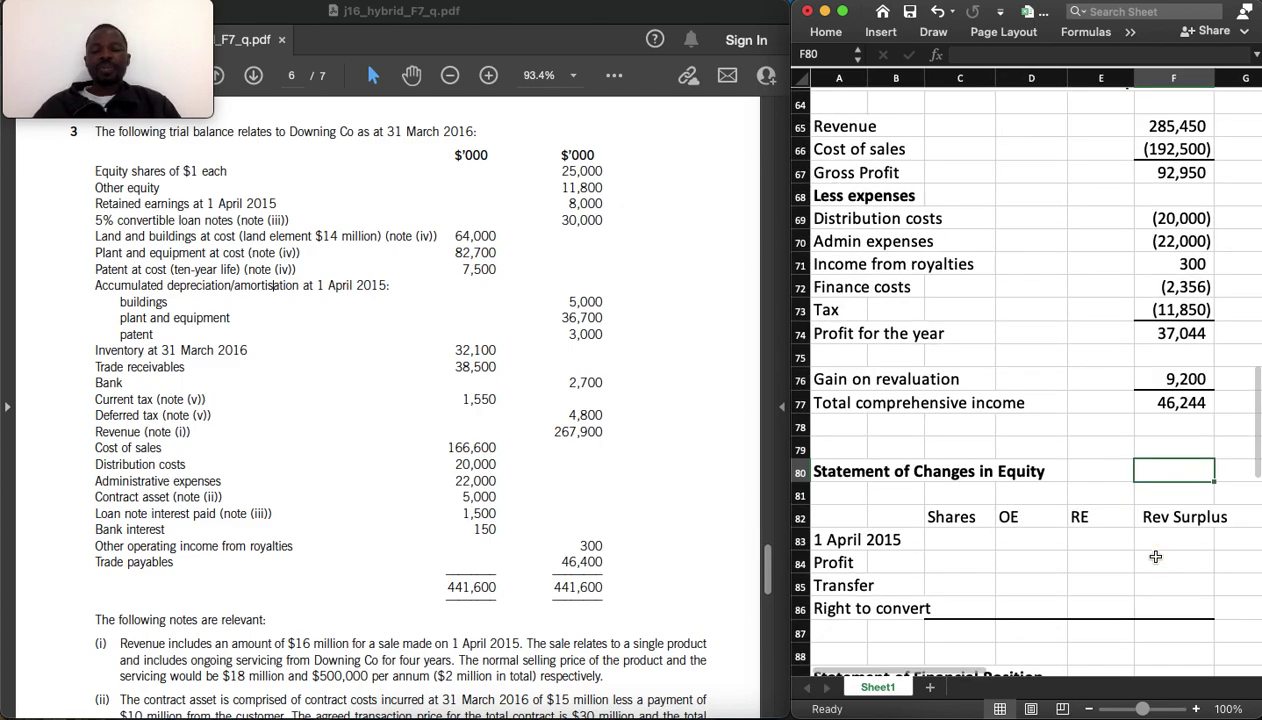
Enter opening equity balances of 25,000, 11,800, 8,000 and 0 in C83:F83
left_click(946, 543)
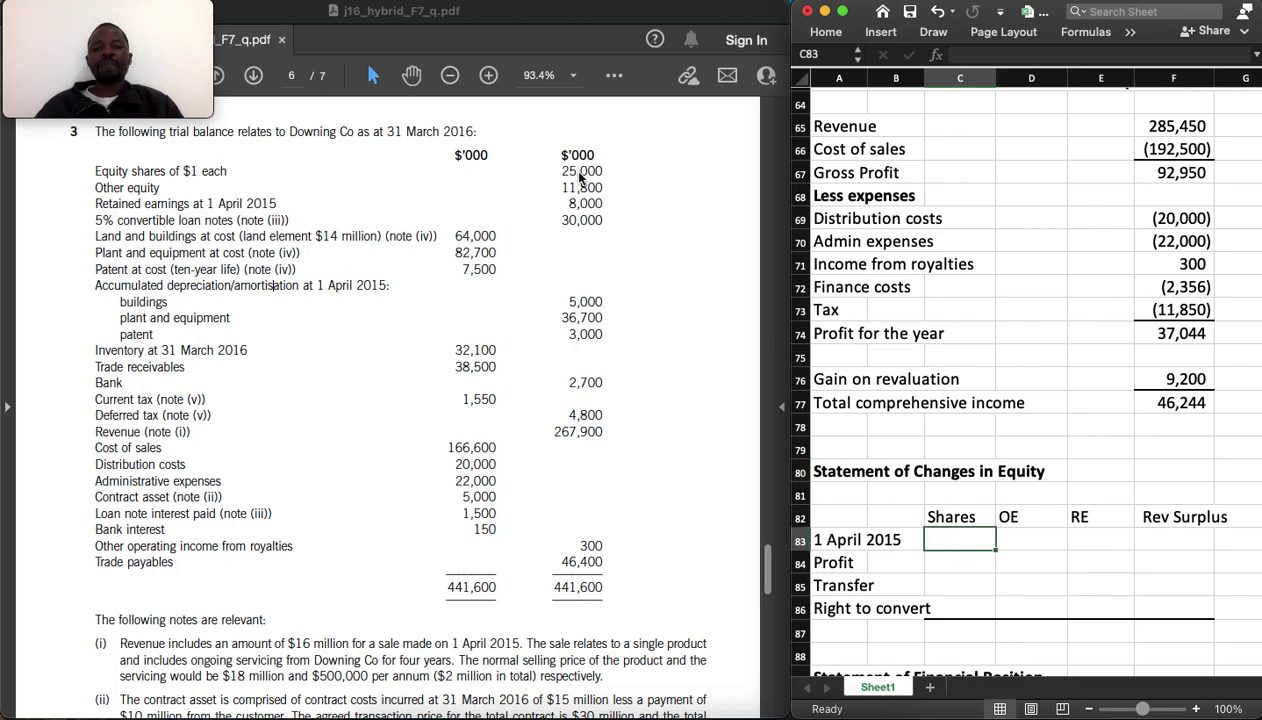
type("25000")
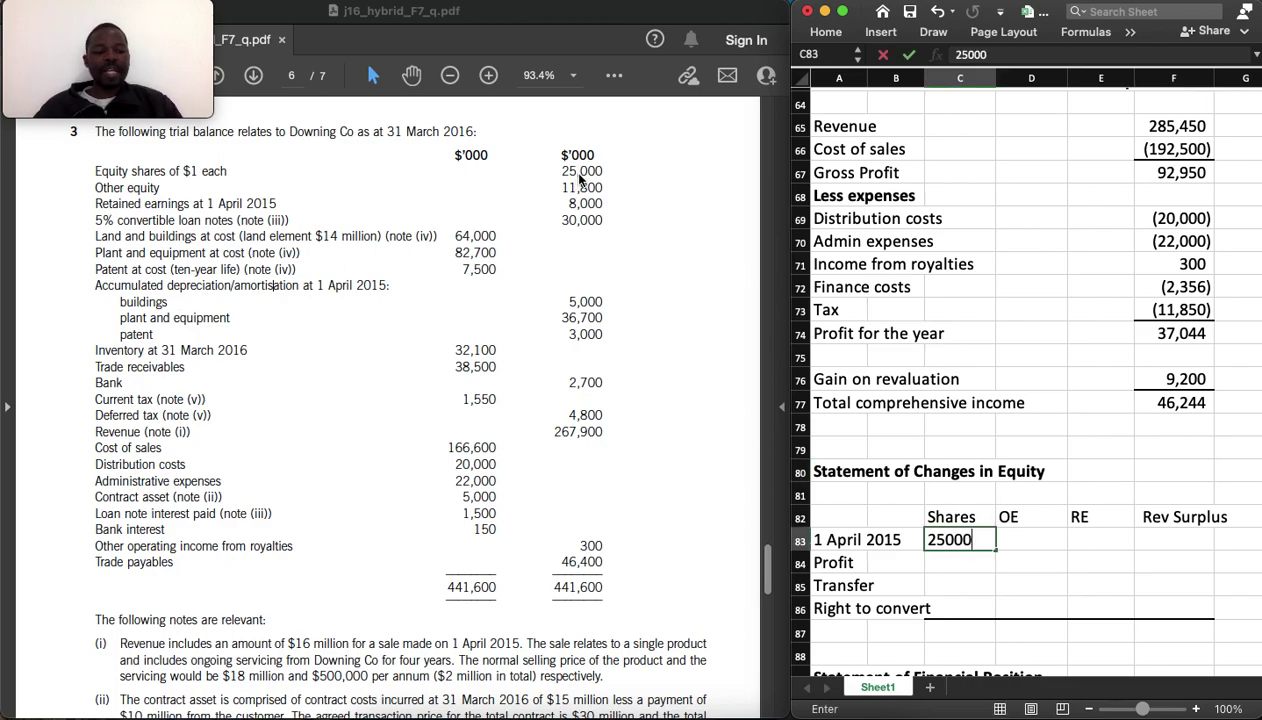
key("Tab")
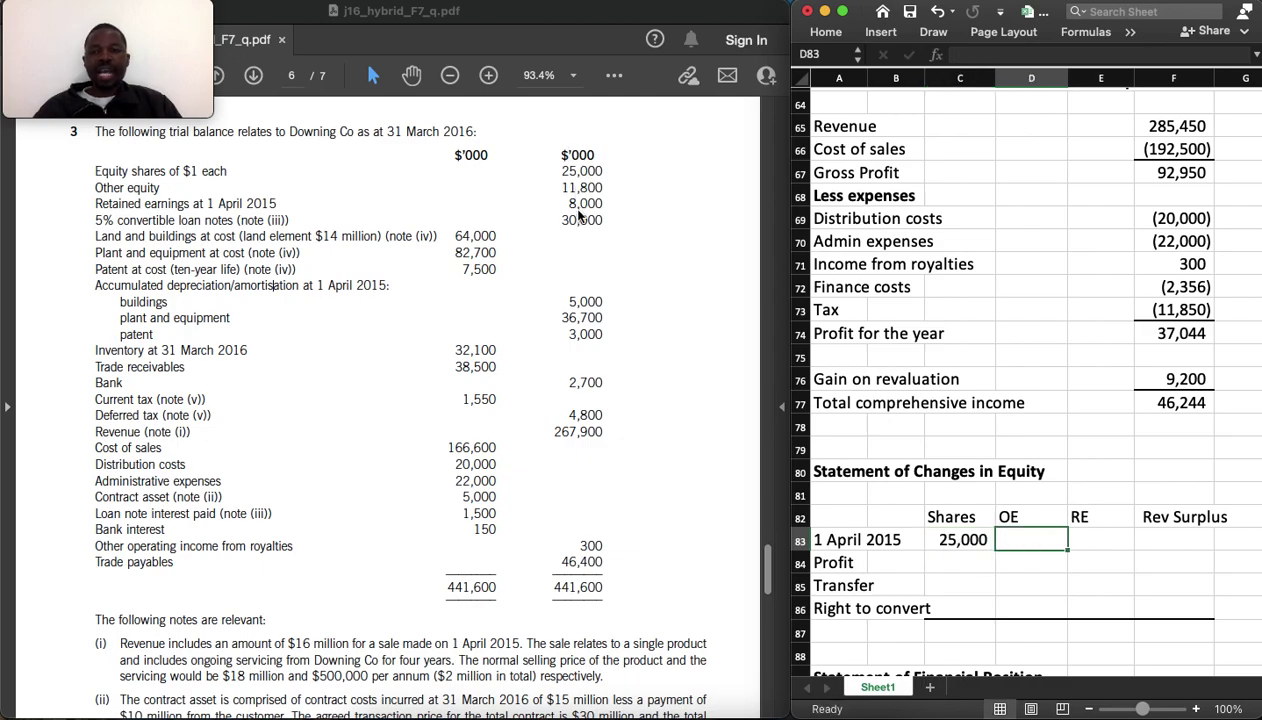
type("11,")
type("800")
key("Tab")
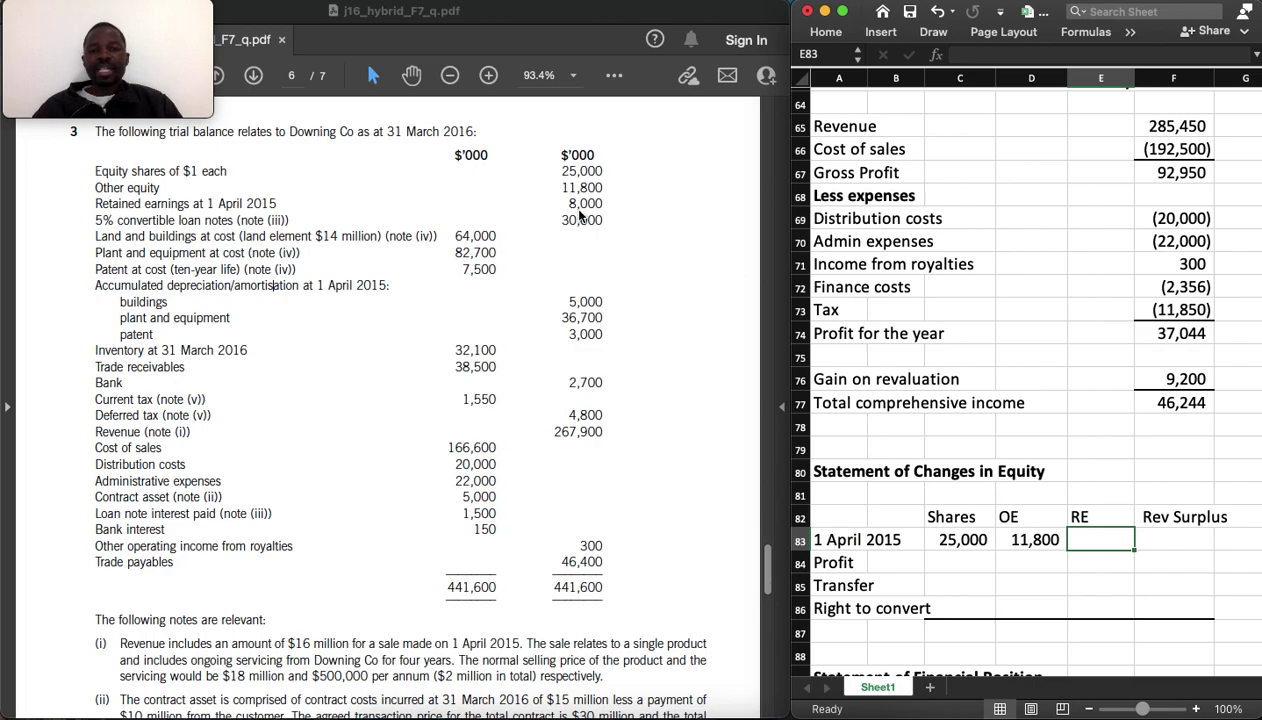
type("8000")
key("Tab")
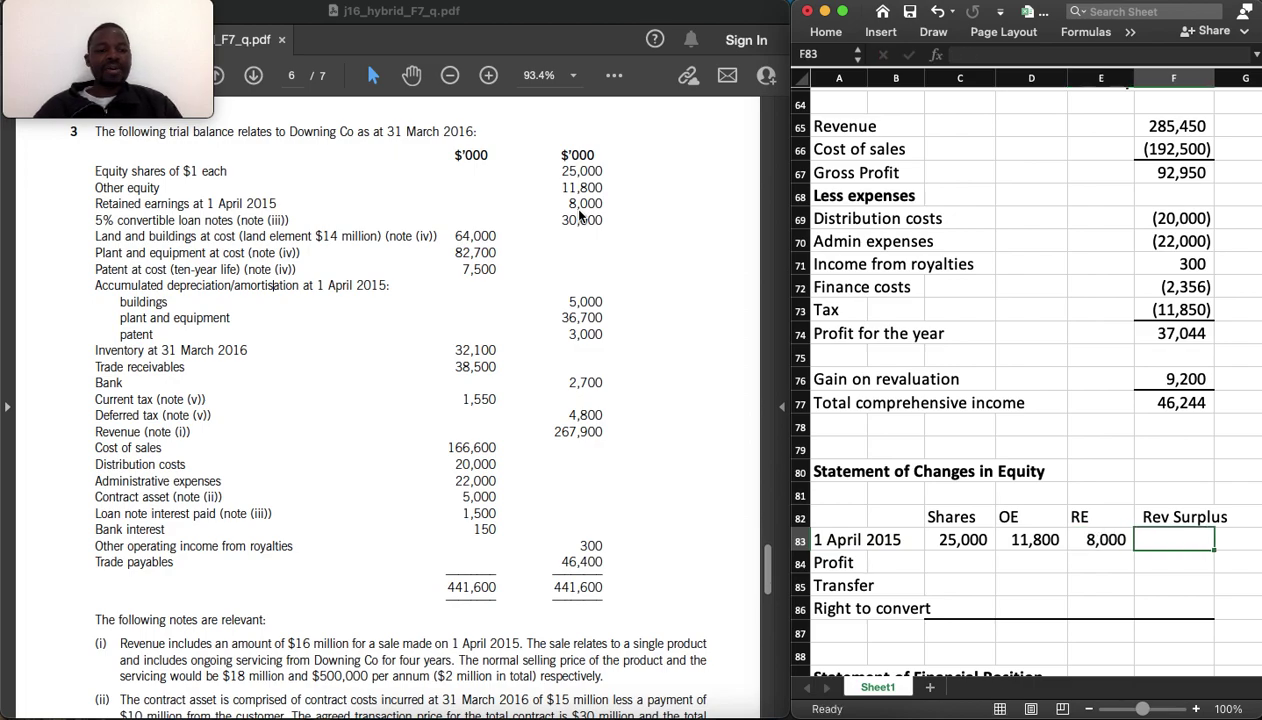
type("0")
key("Return")
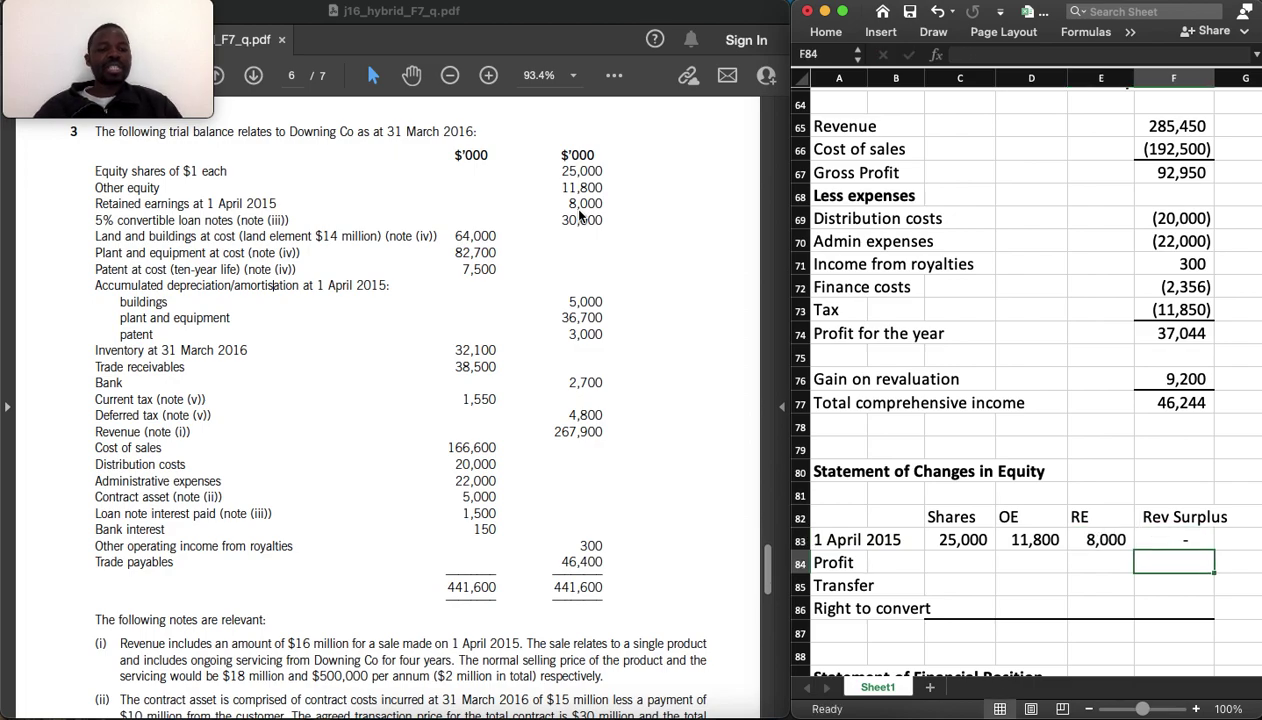
Link profit 37,044 to retained earnings and the 9,200 revaluation gain to revaluation surplus
key("Left")
key("Left")
key("Left")
key("Right")
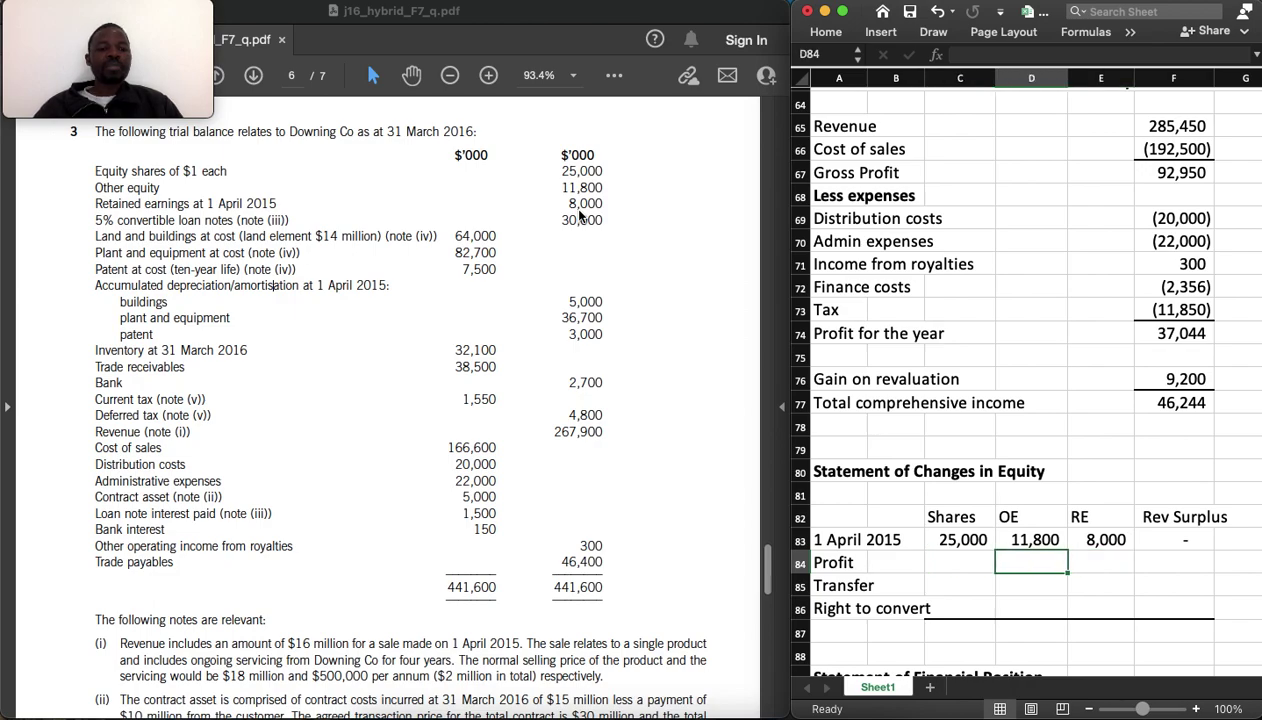
key("Right")
type("=")
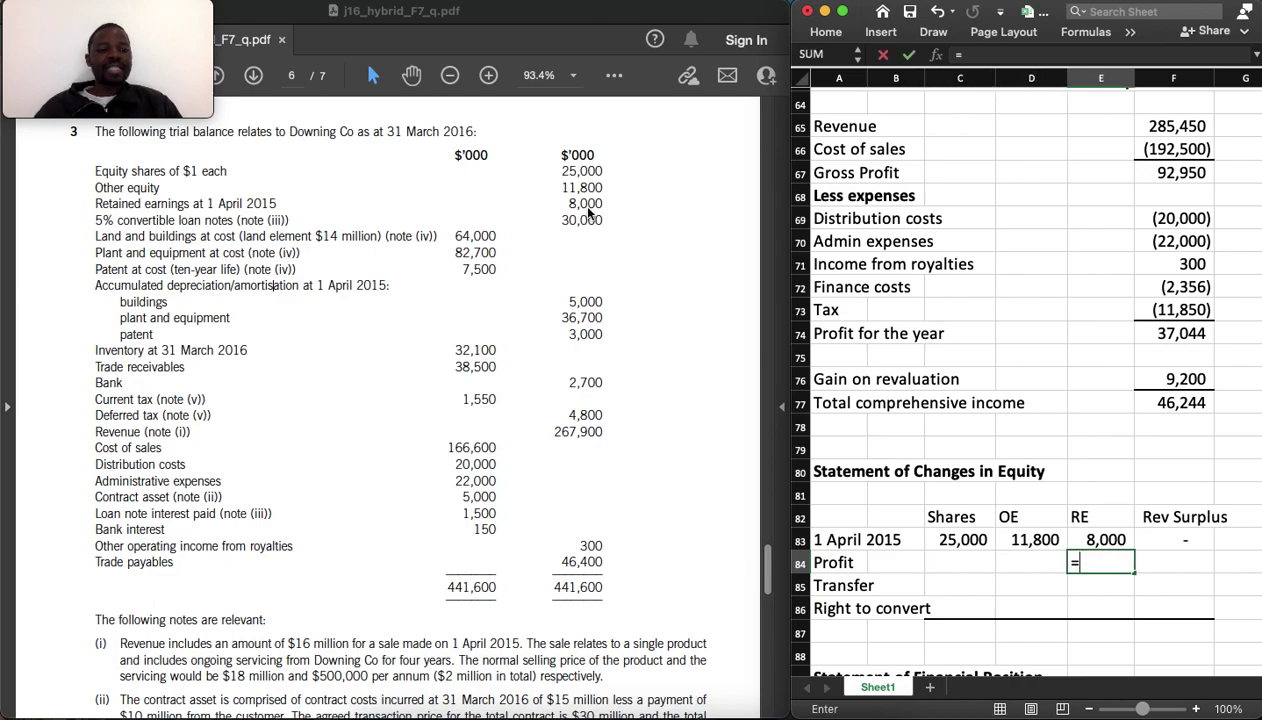
left_click(1153, 330)
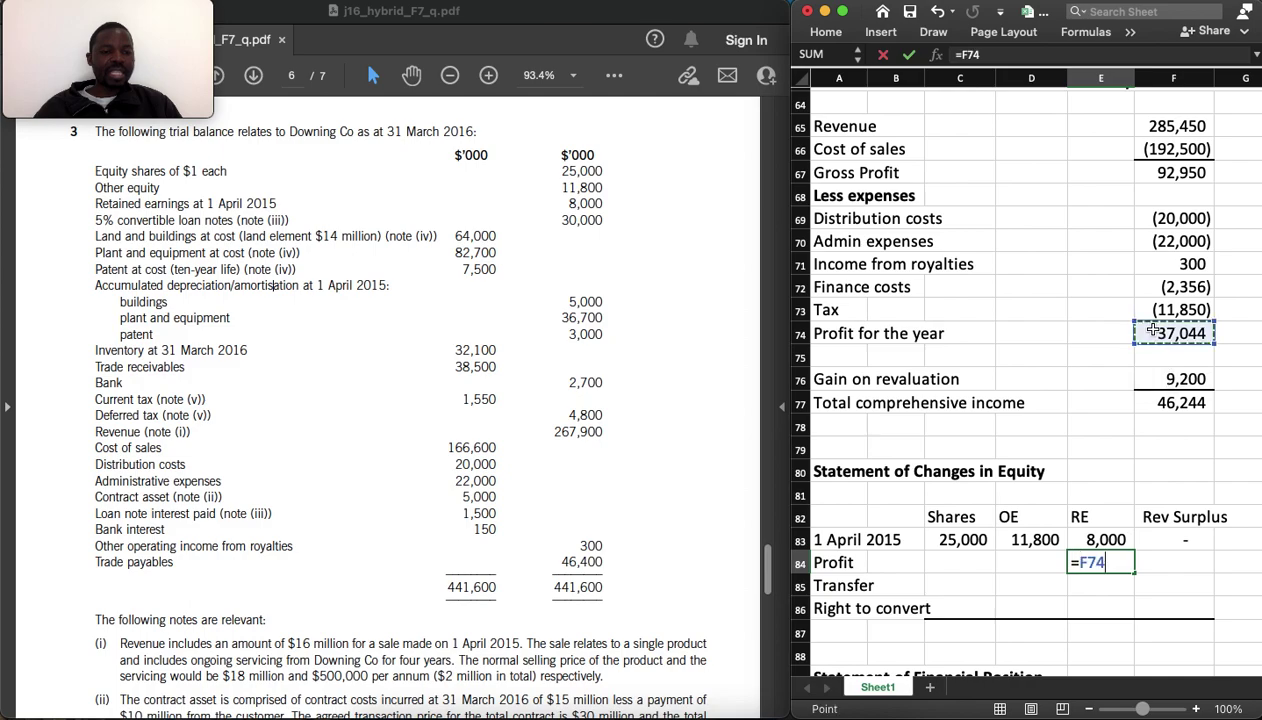
key("Return")
key("Up")
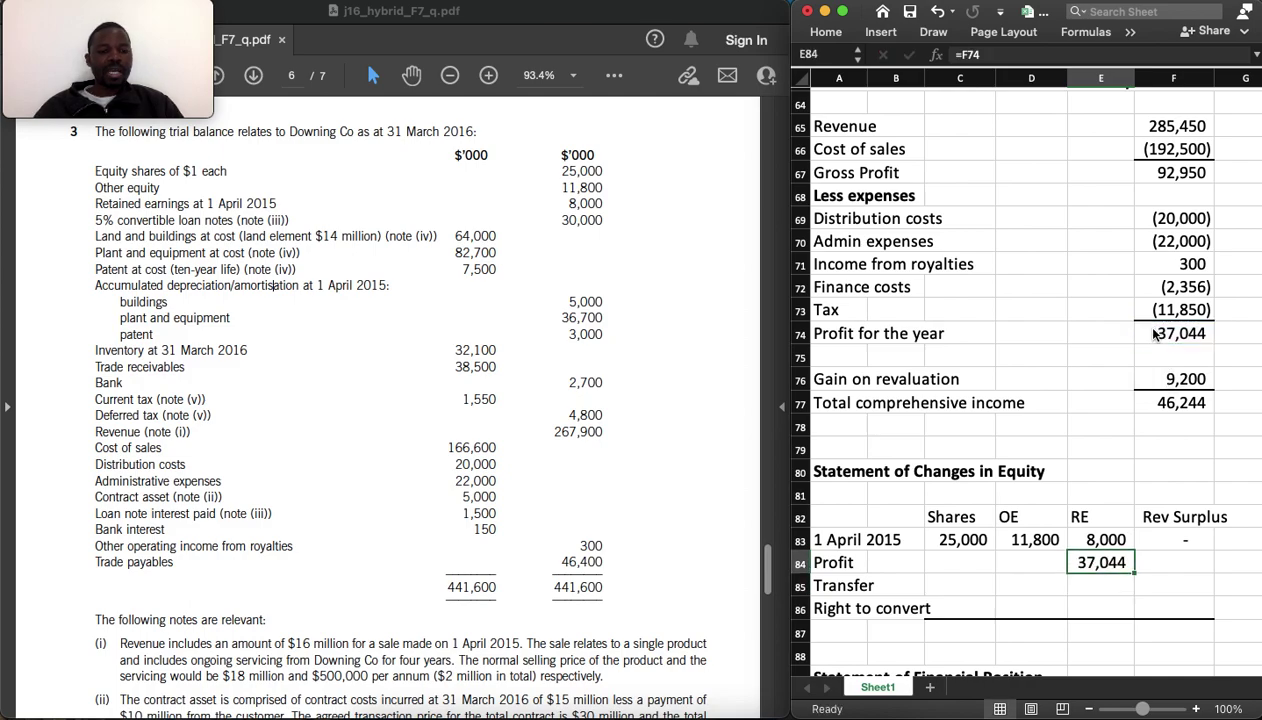
key("Right")
type("=")
left_click(1183, 379)
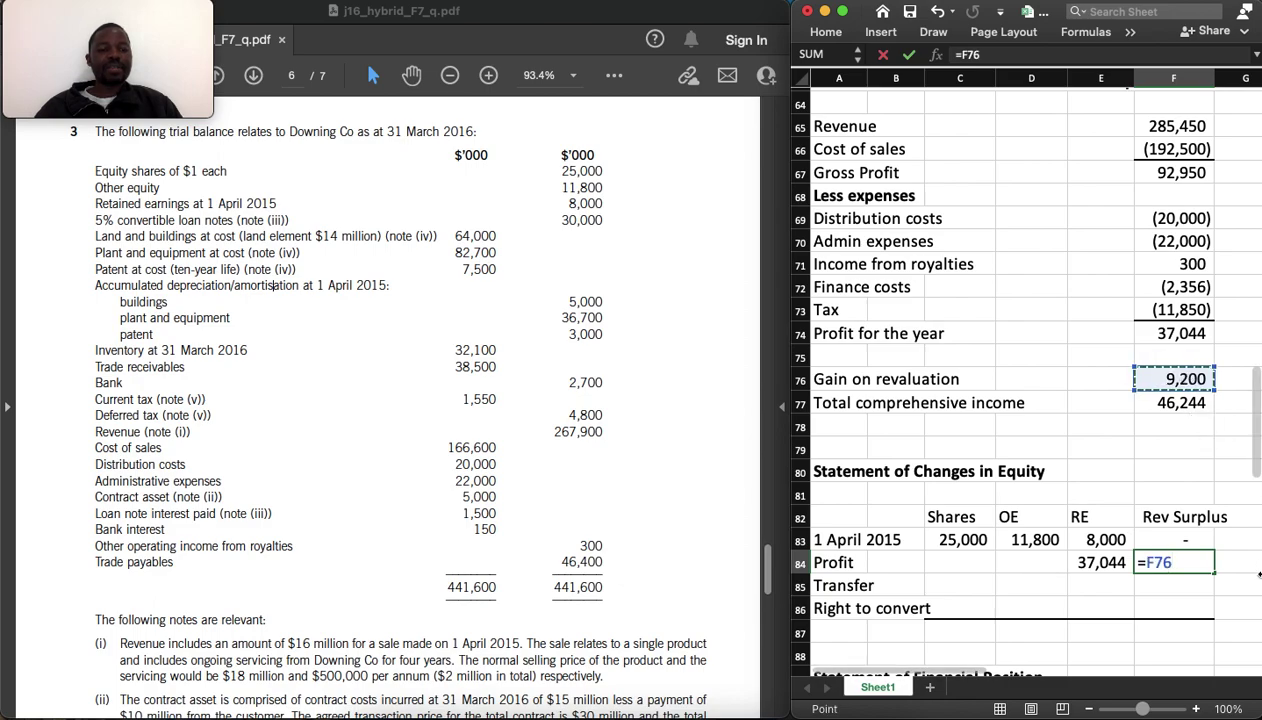
key("Return")
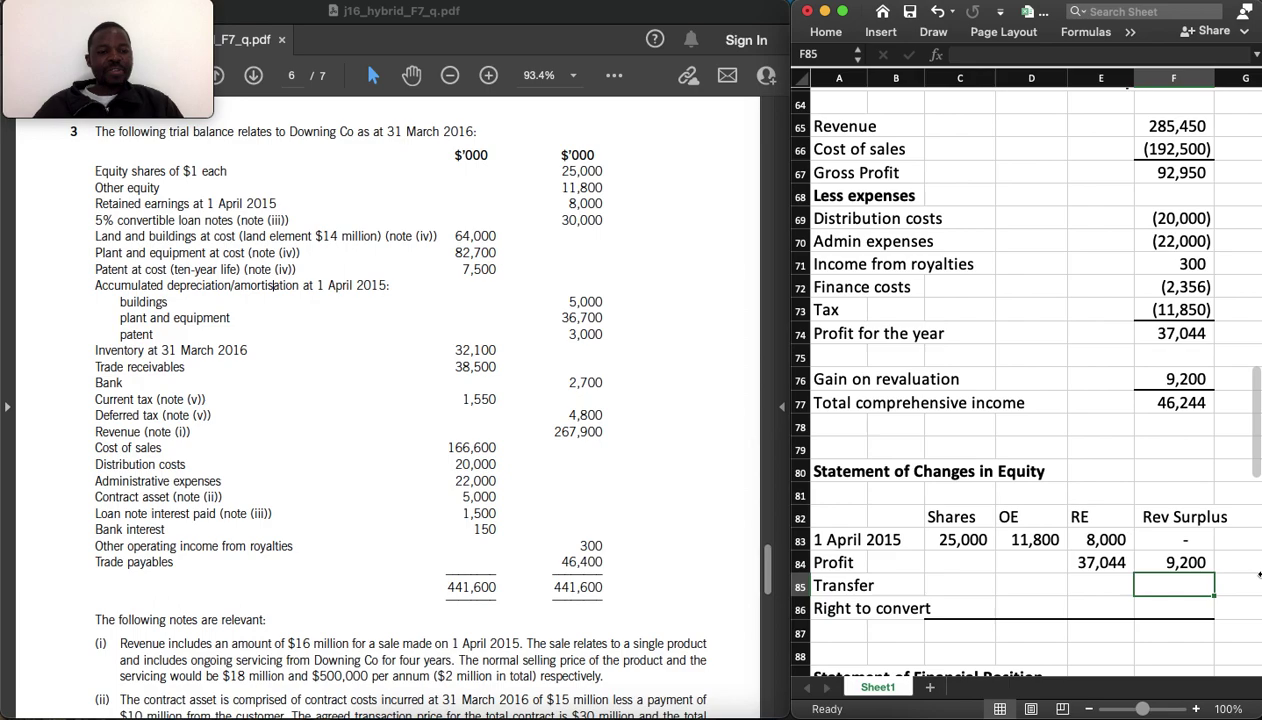
key("Left")
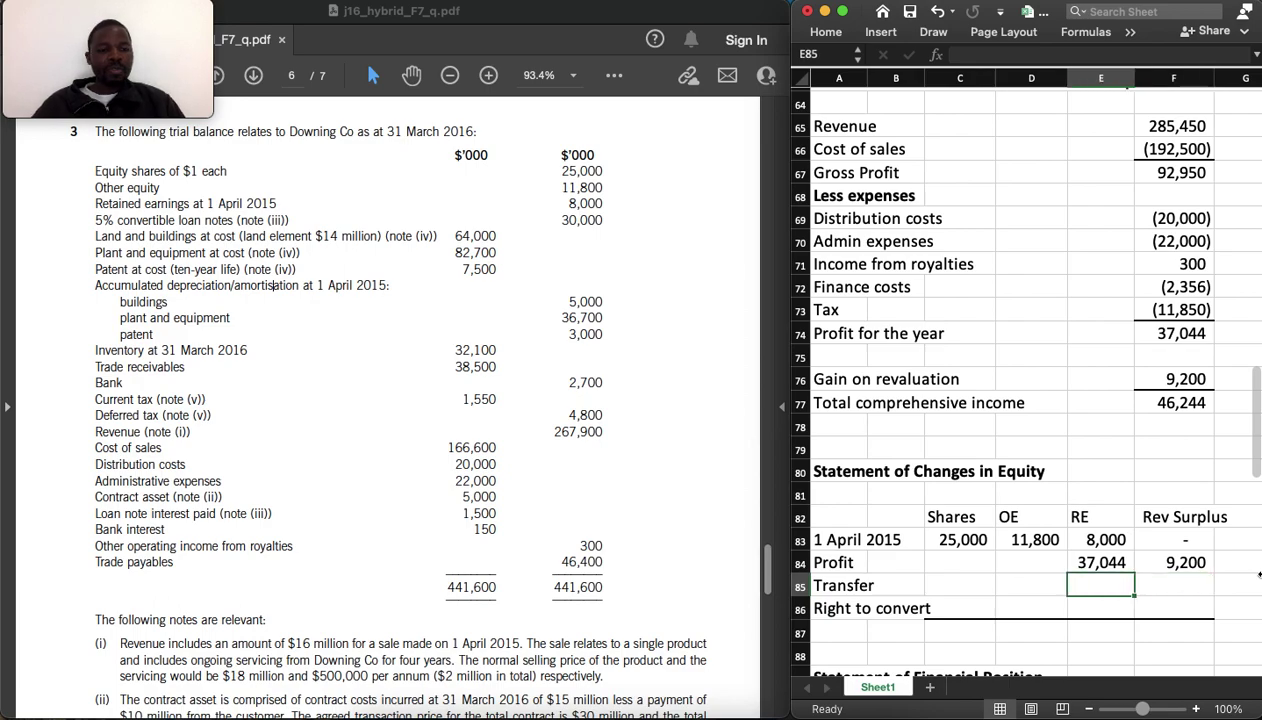
Record the 400 transfer into retained earnings (E85) and (400) out of revaluation surplus (F85)
type("=")
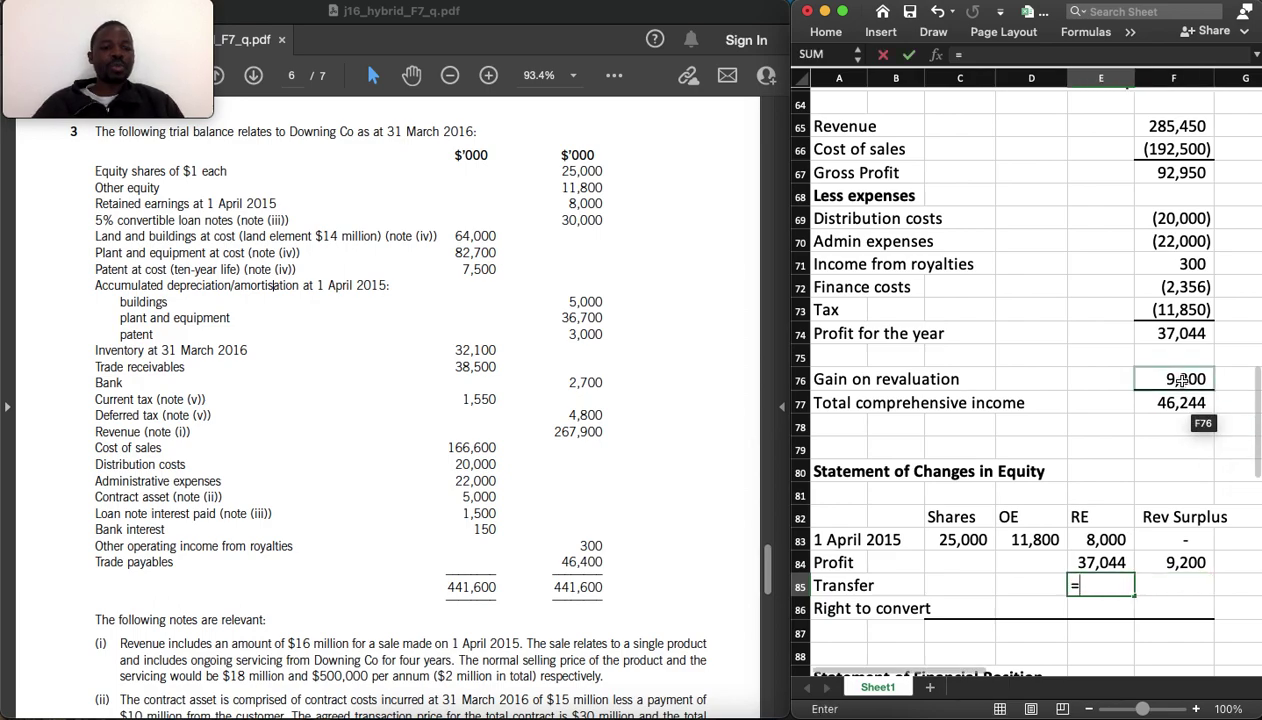
scroll(1182, 382, "up", 5)
scroll(1182, 380, "up", 7)
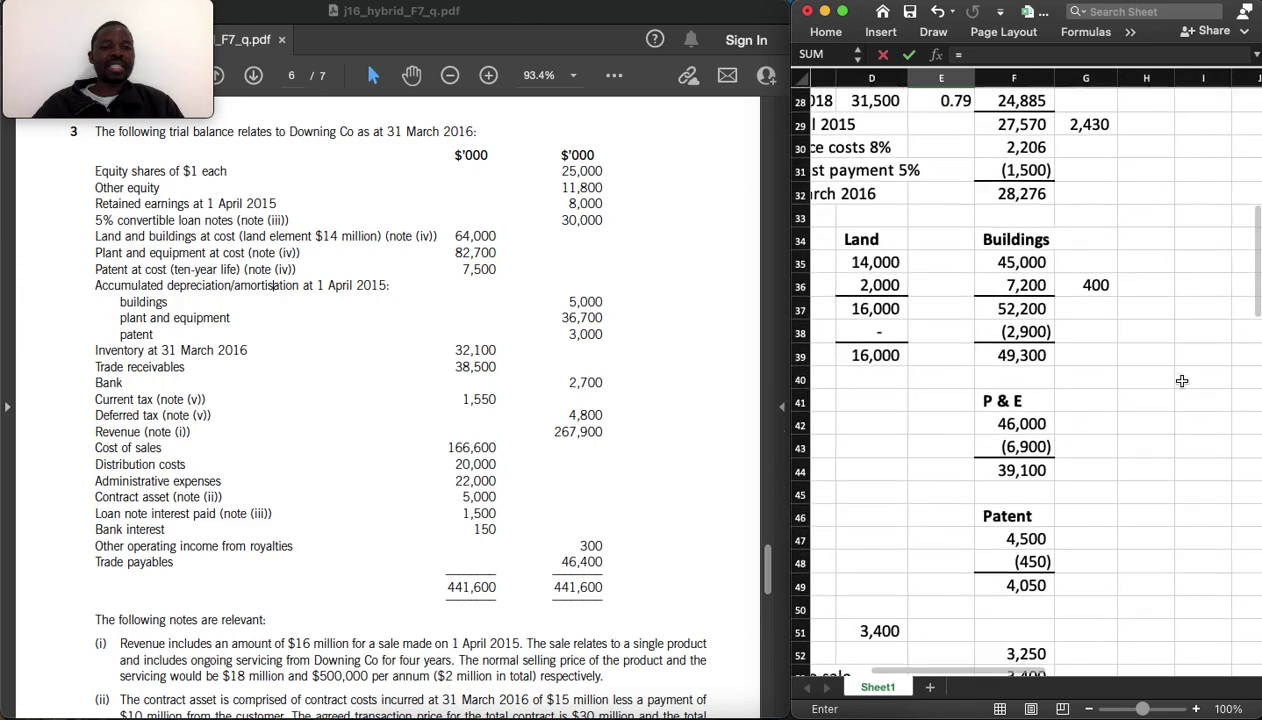
left_click(1115, 295)
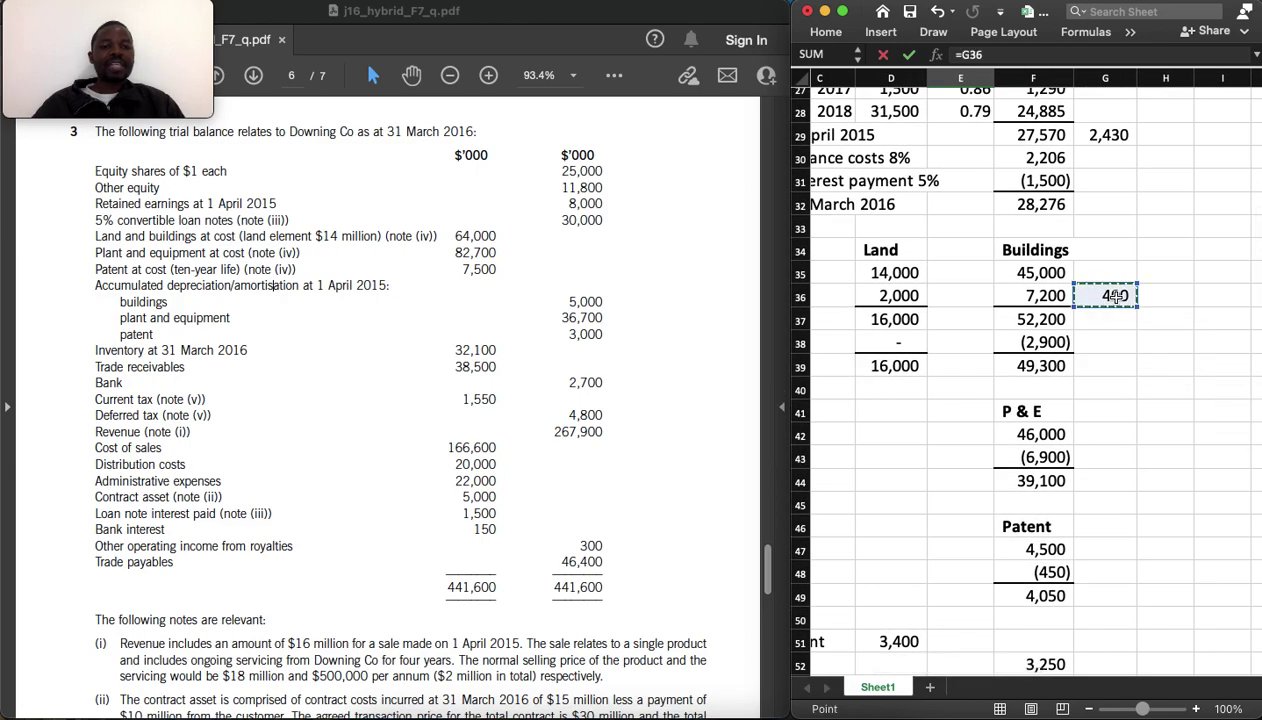
key("Return")
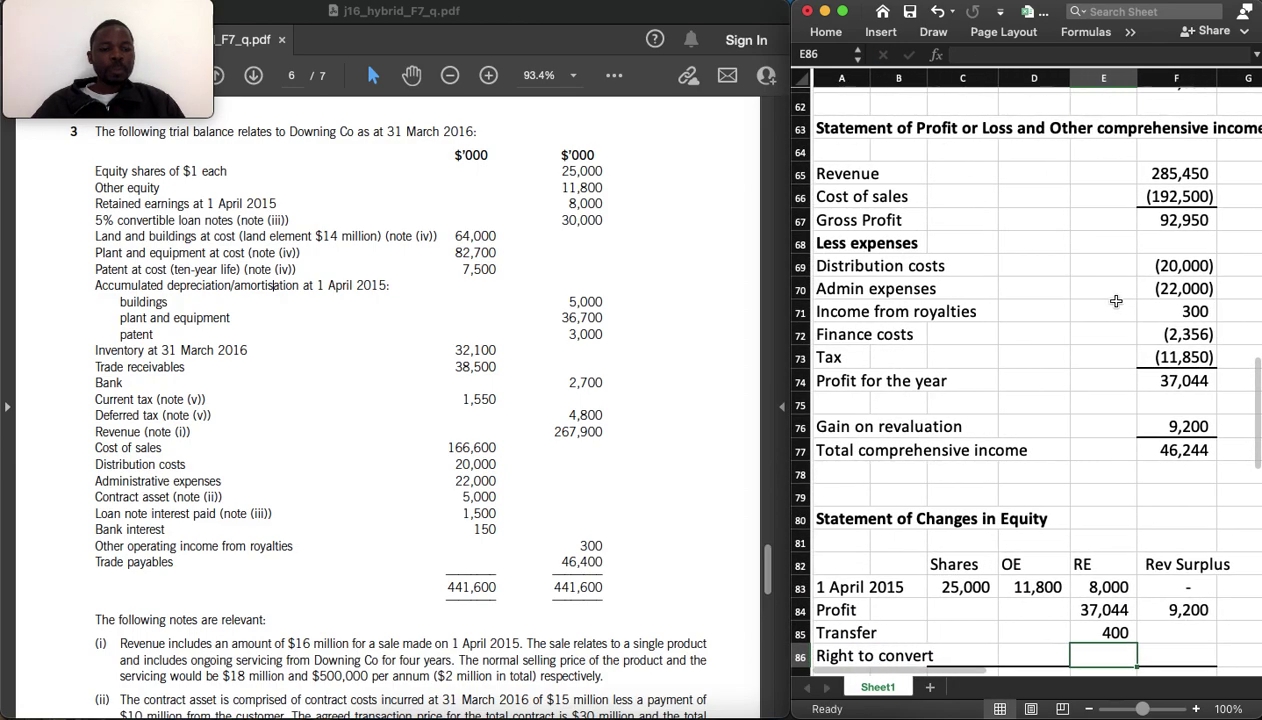
left_click(1183, 633)
type("=")
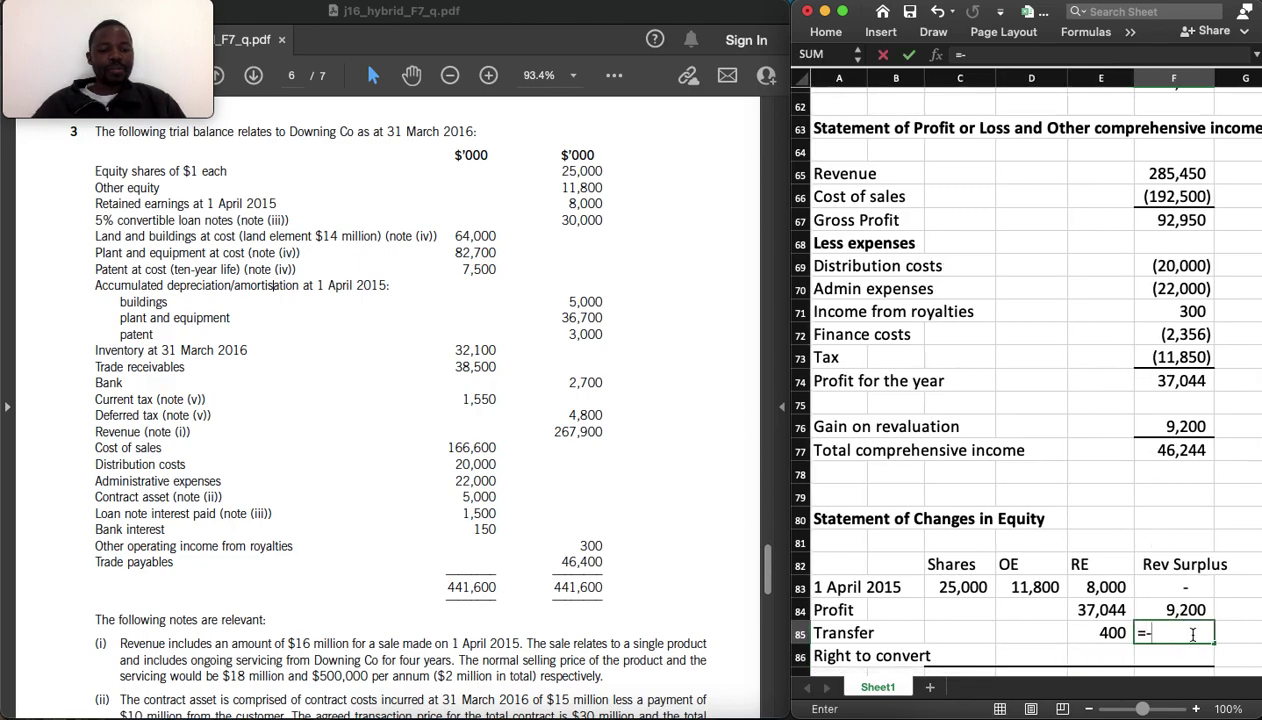
type("-")
left_click(1113, 633)
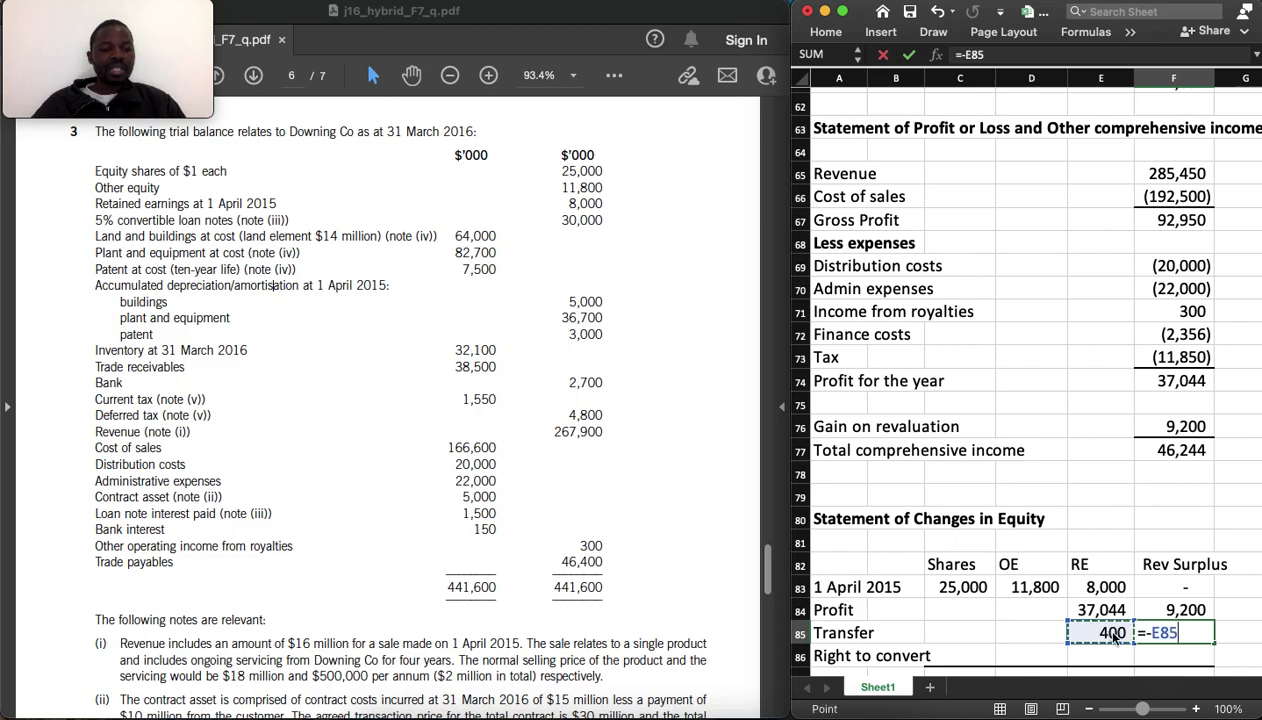
key("Return")
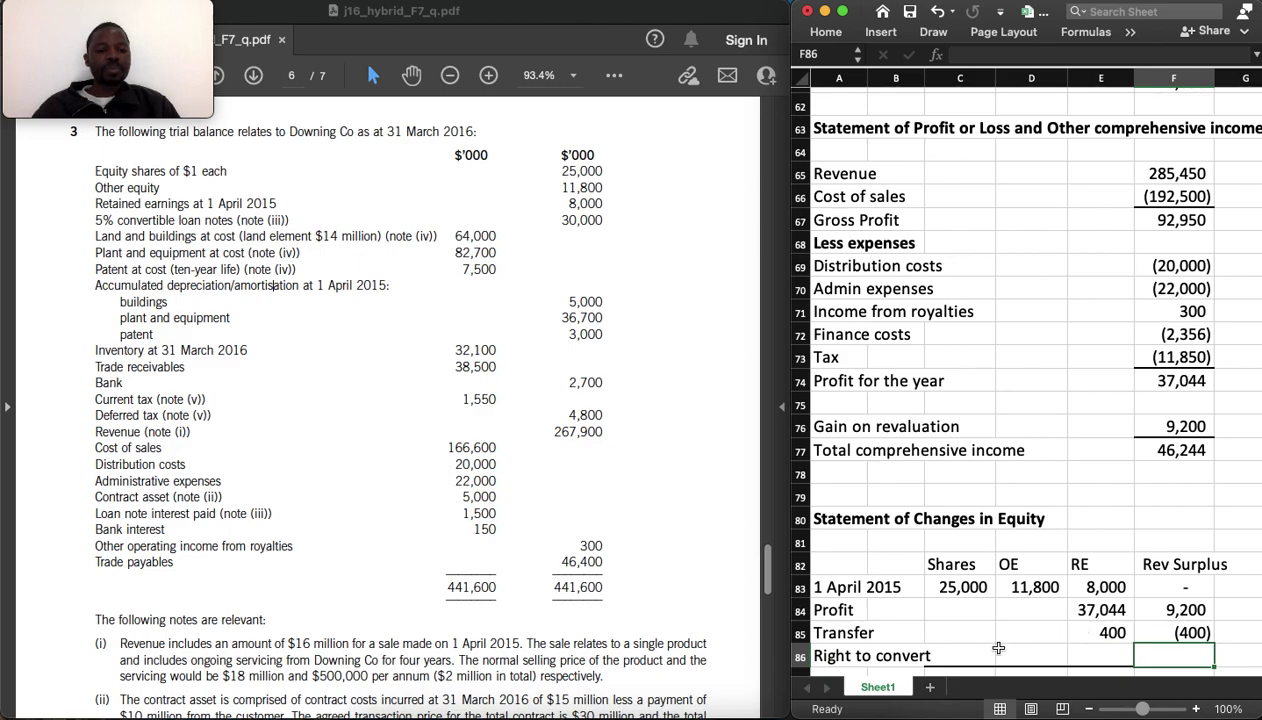
Link the right to convert in D86 to the loan's 2,430 equity component
left_click(1033, 652)
type("=")
scroll(1062, 452, "up", 10)
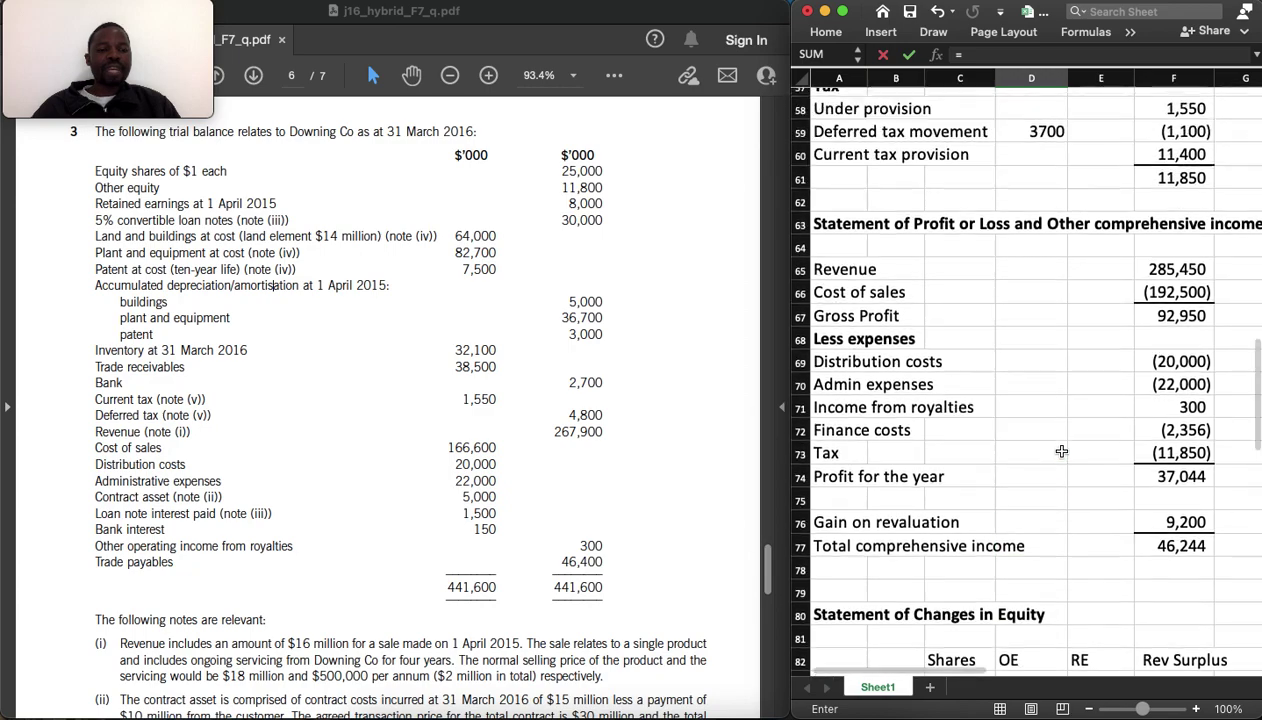
scroll(1062, 452, "up", 5)
scroll(1062, 452, "right", 2)
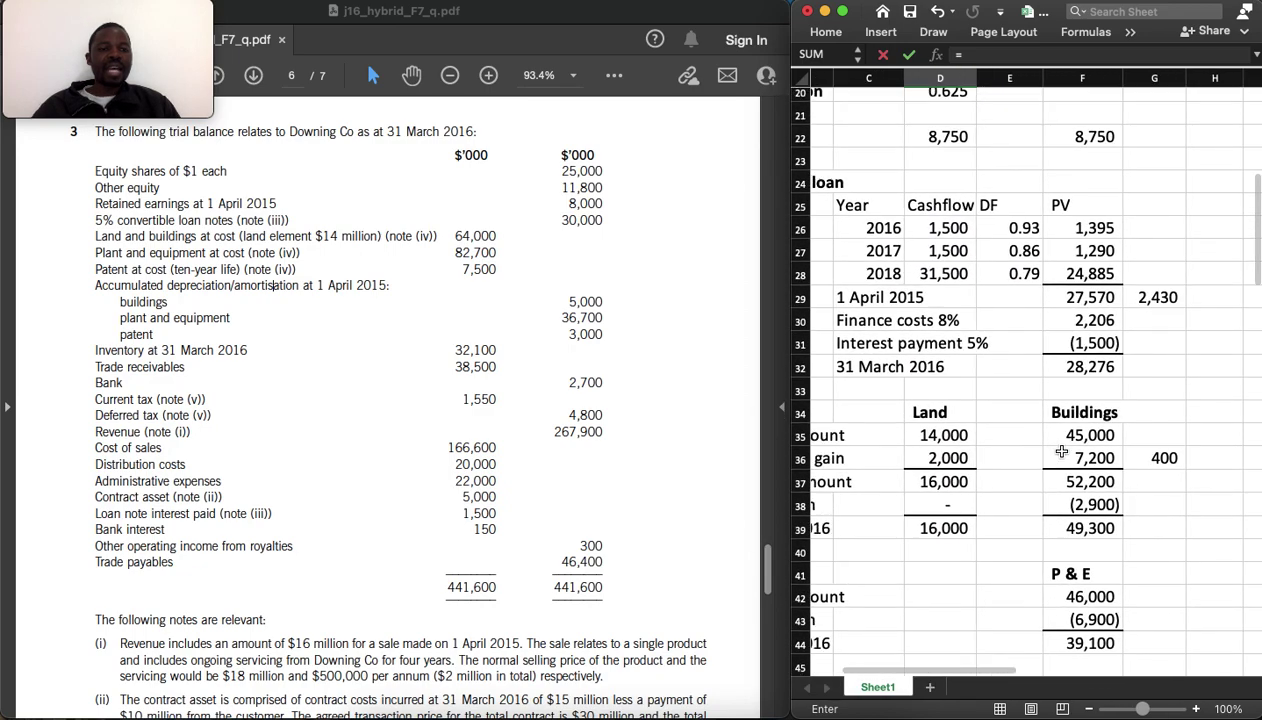
left_click(1153, 295)
key("Return")
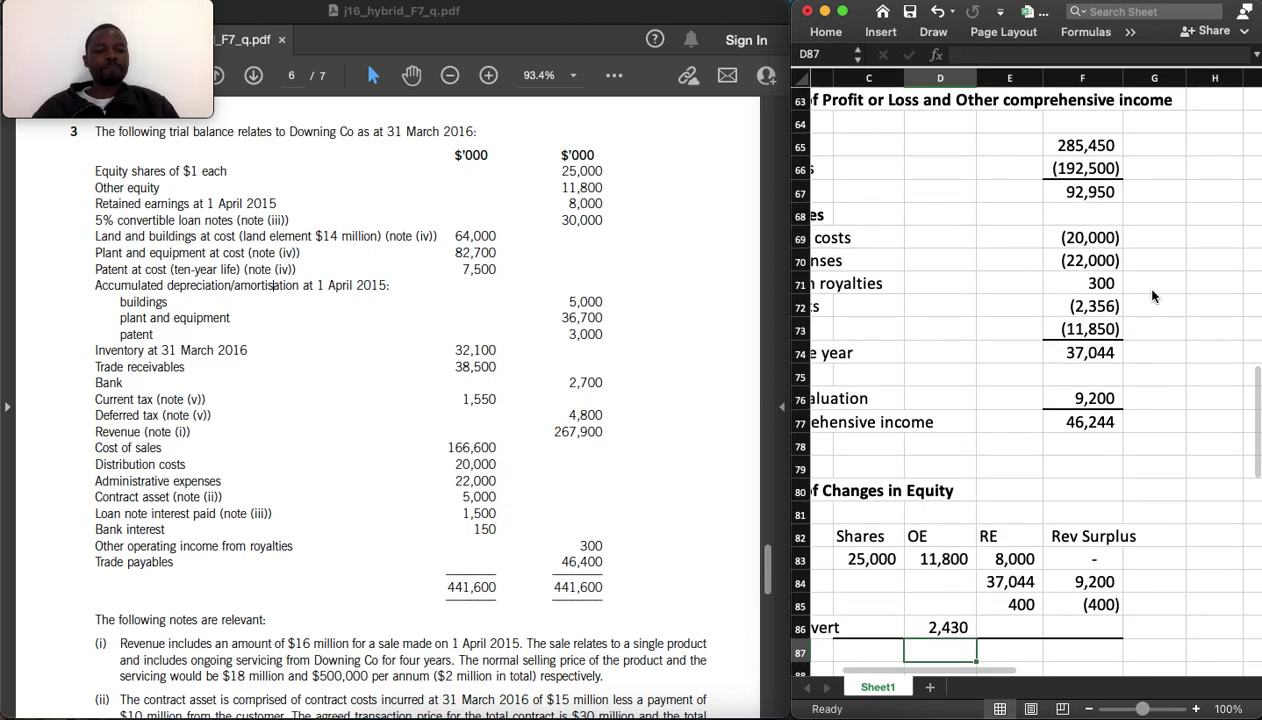
Sum rows 83-86 into the closing totals C87:F87: 25,000, 14,230, 45,444 and 8,800
scroll(1155, 285, "down", 2)
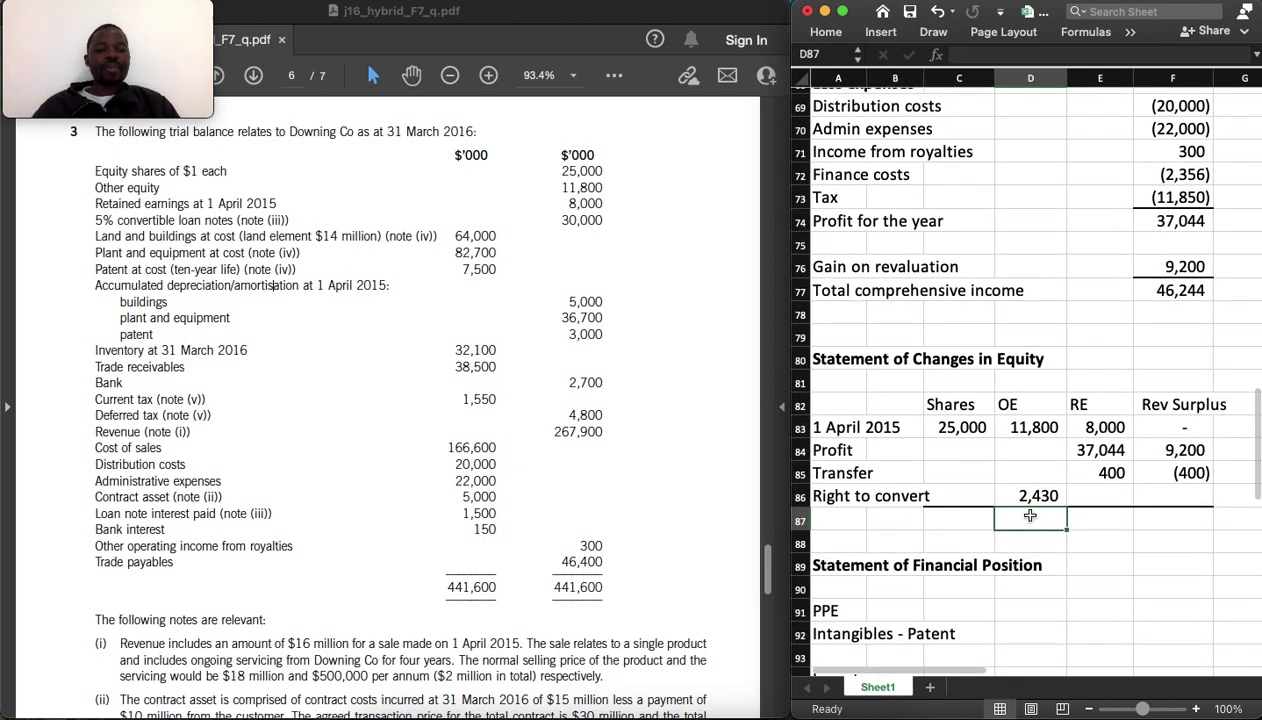
left_click(958, 519)
type("=sum")
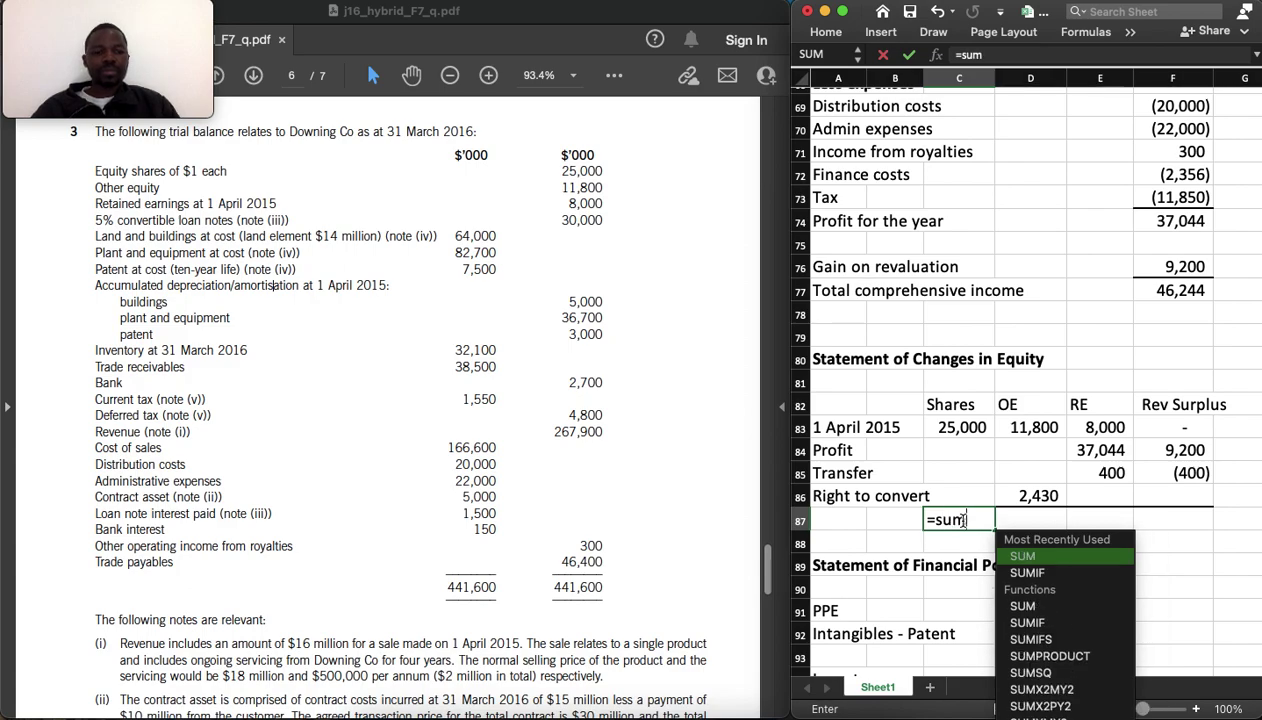
key("Tab")
left_click_drag(960, 427, 960, 496)
key("Return")
key("Up")
key("super+c")
key("Right")
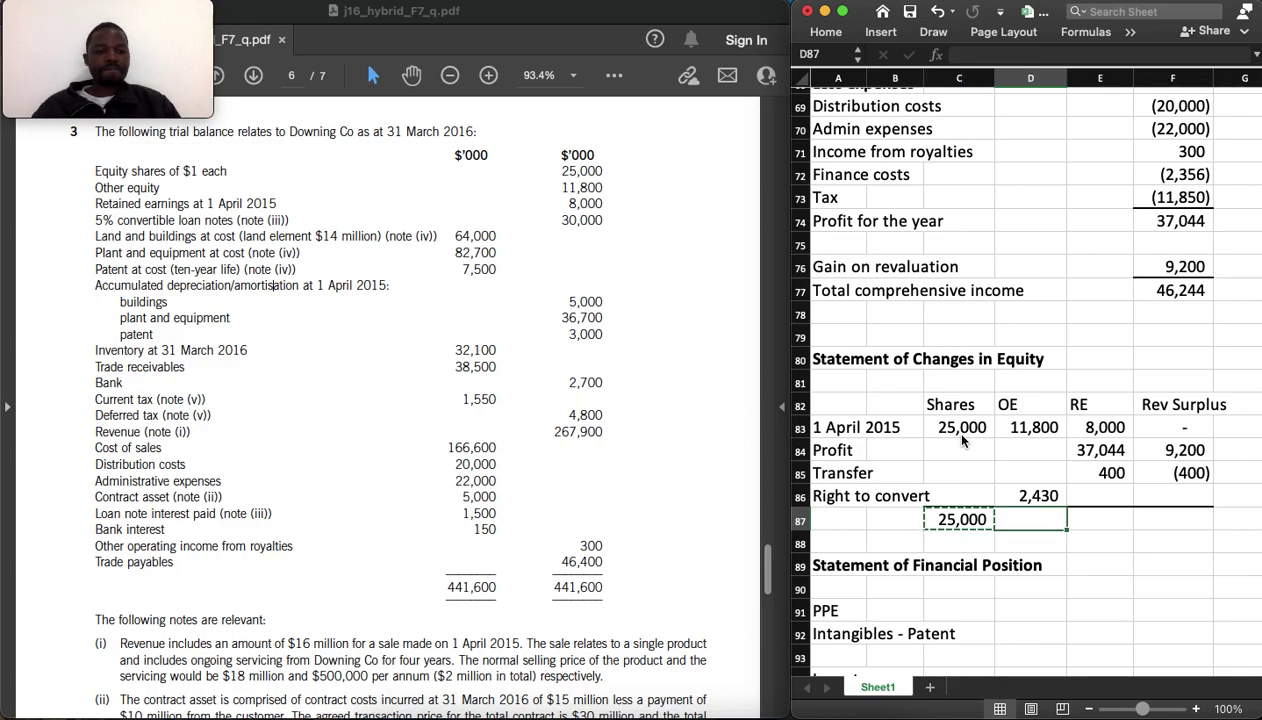
key("shift+Right")
key("shift+Right")
key("super+v")
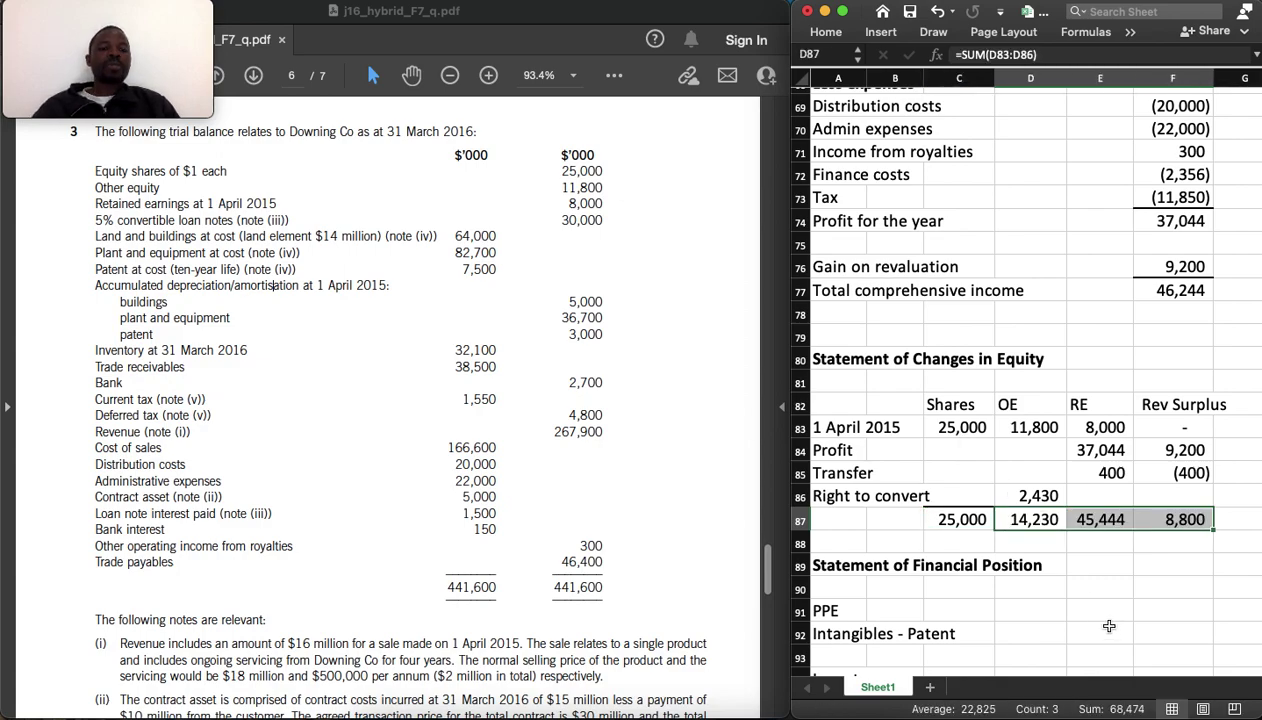
Set PPE to 104,400 as land plus buildings plus plant and equipment (=D39+F39+F44)
left_click(1119, 610)
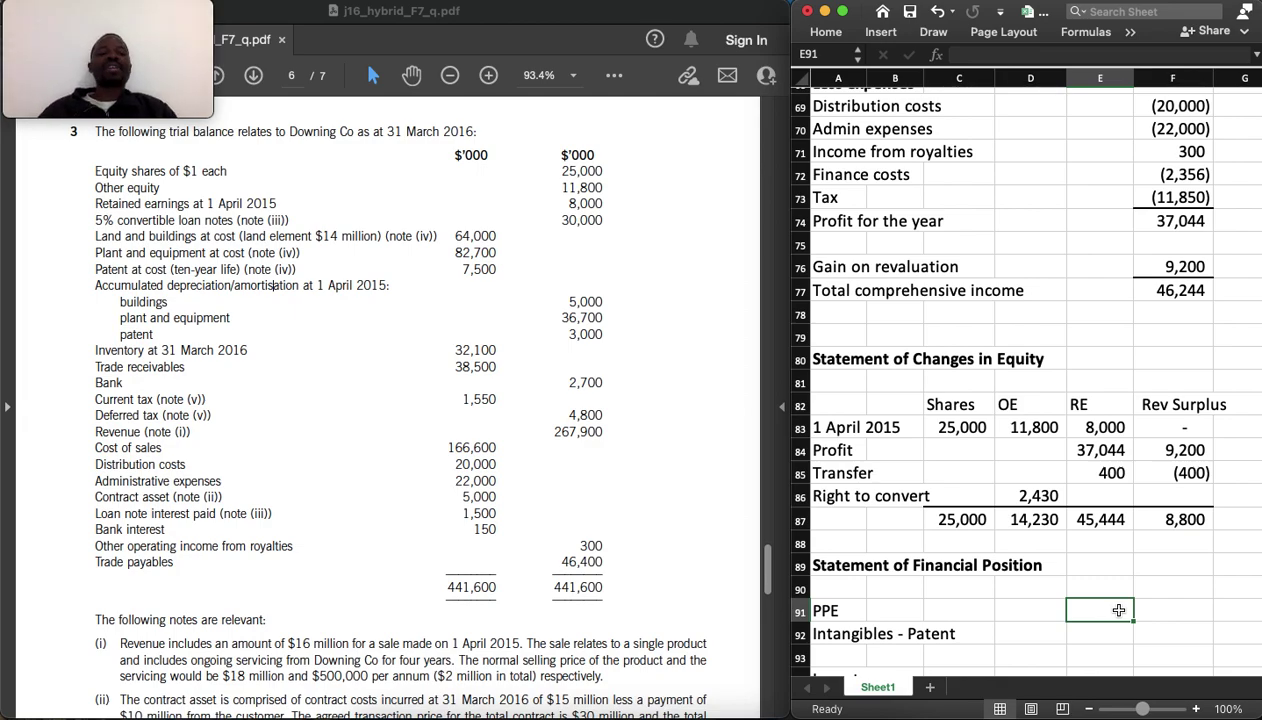
scroll(1119, 610, "down", 5)
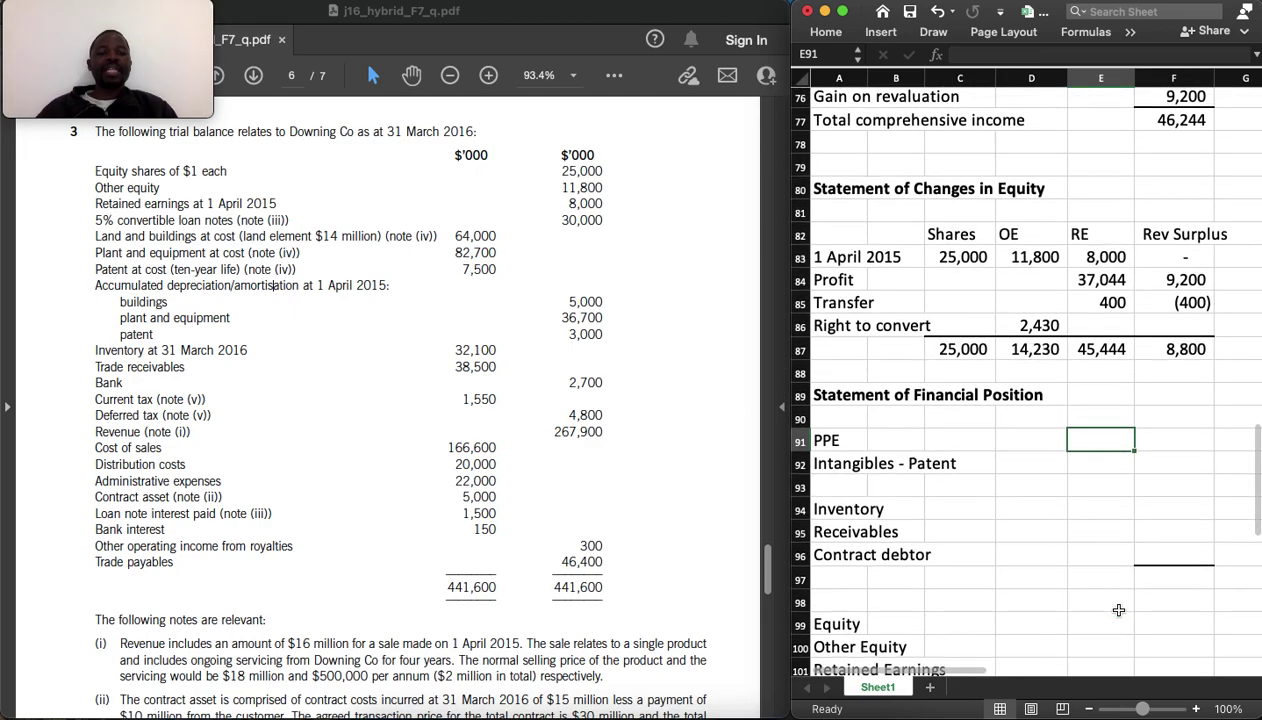
left_click(1168, 436)
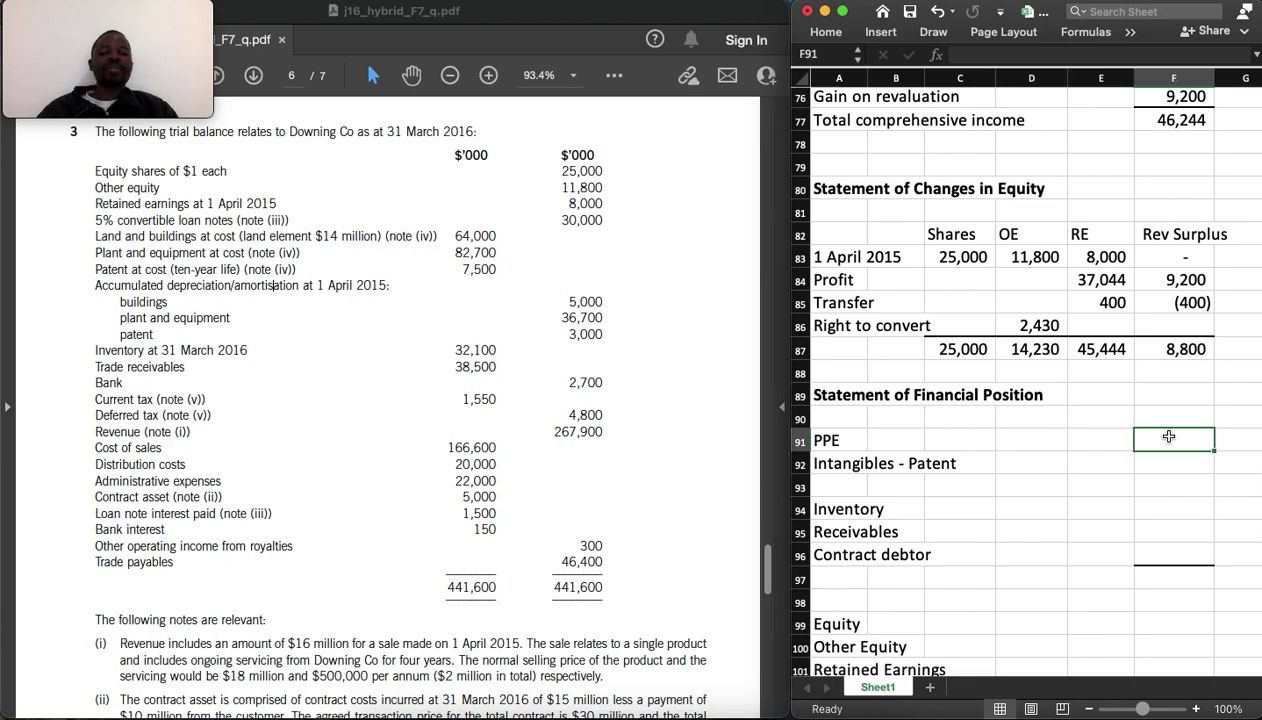
type("=")
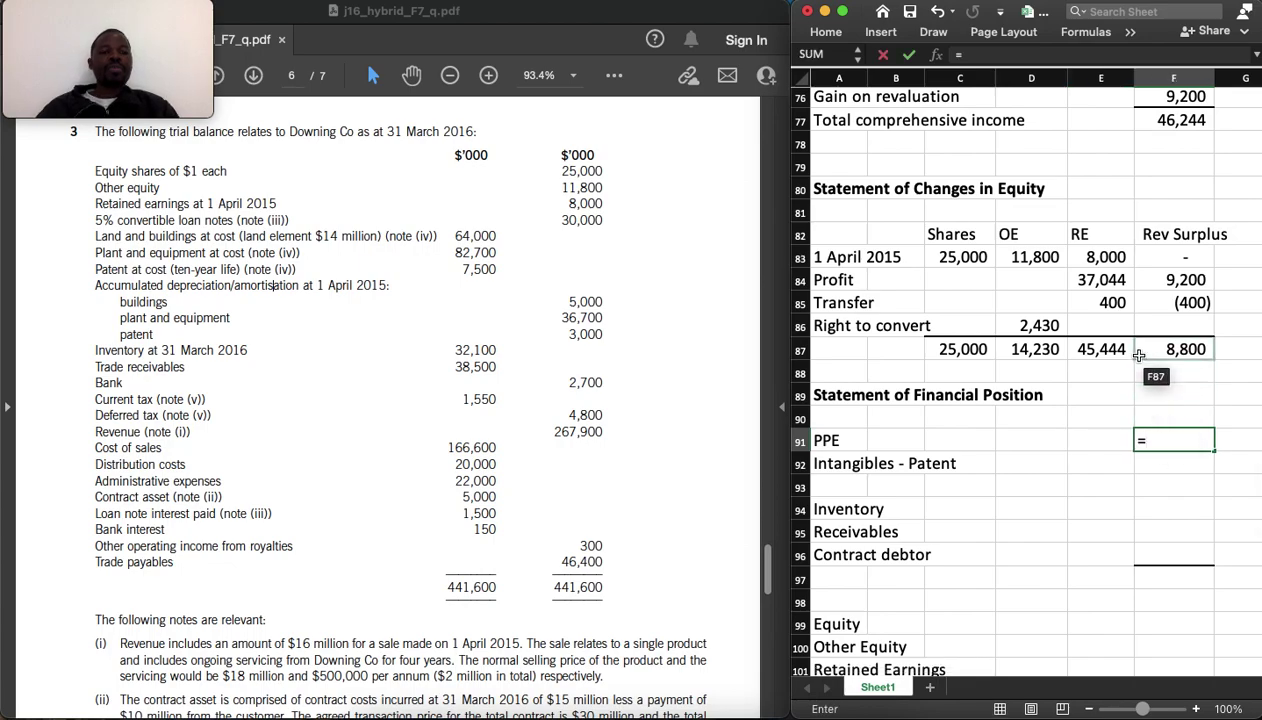
scroll(1139, 356, "up", 15)
scroll(1139, 356, "up", 2)
left_click(1032, 444)
type("+")
left_click(1165, 445)
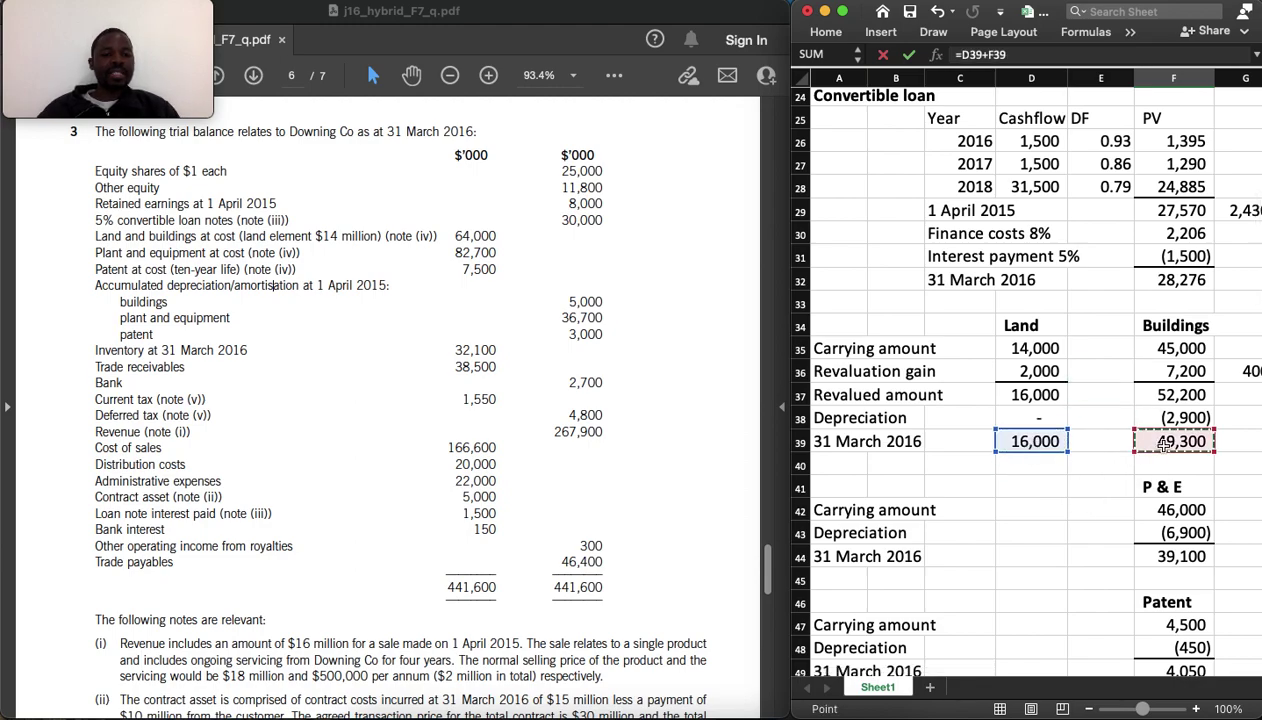
type("+")
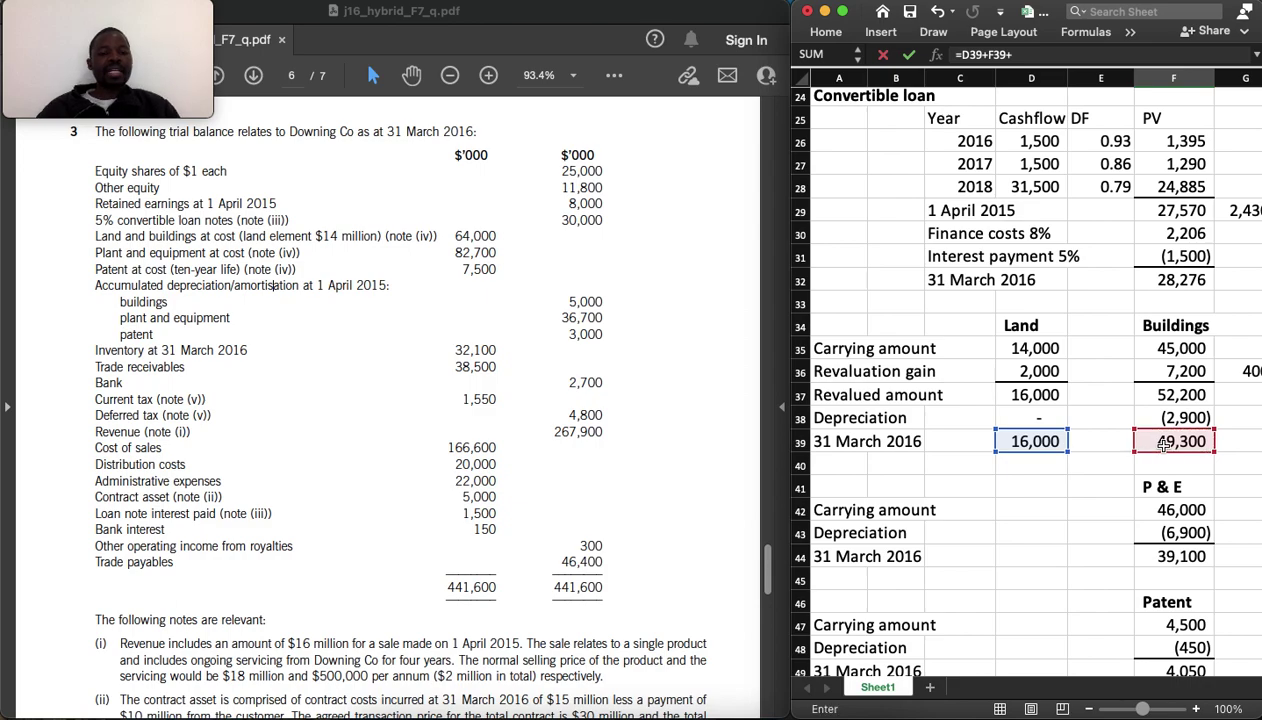
left_click(1166, 552)
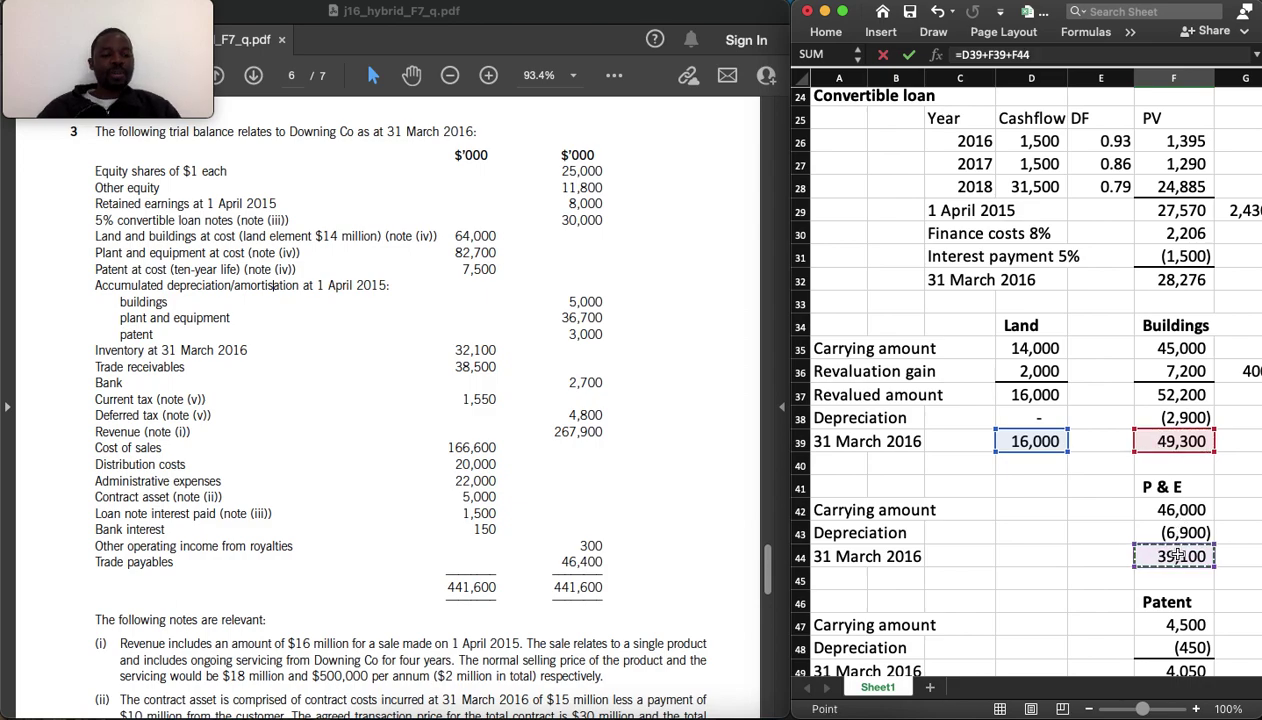
key("Return")
Link the patent to its 3,400 recoverable amount and enter inventory 32,100 and receivables 38,500
type("=")
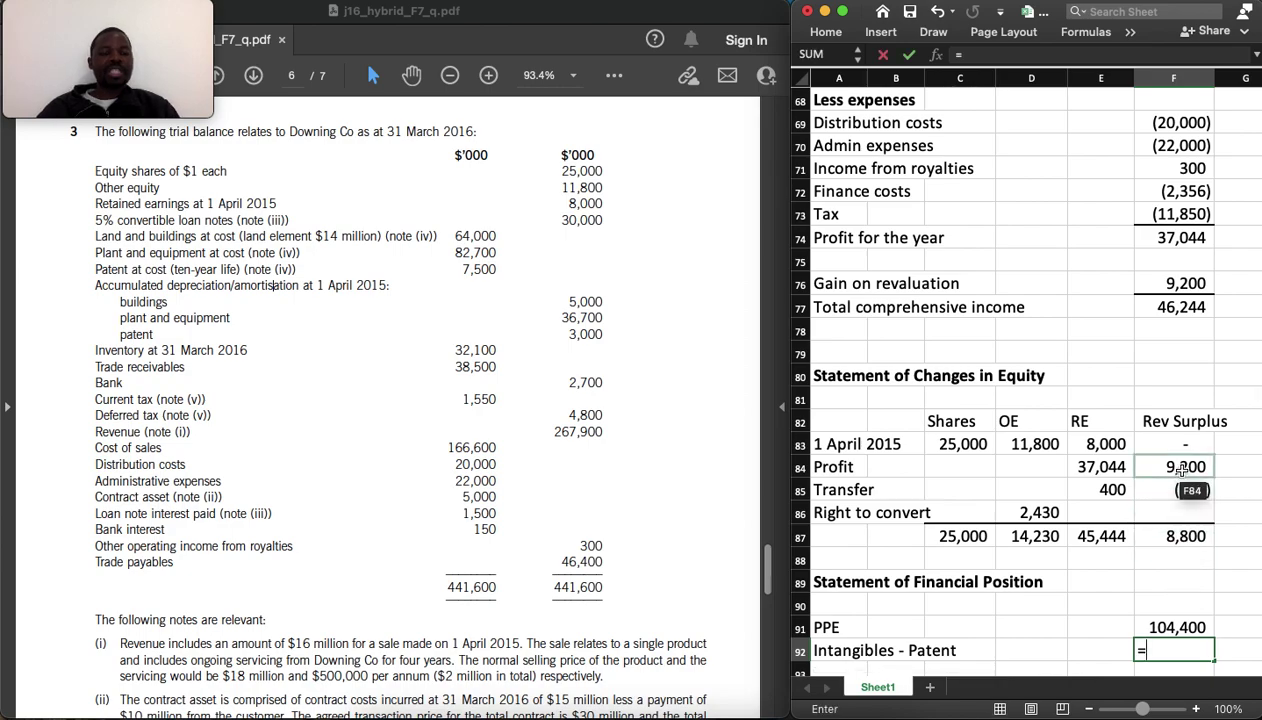
scroll(1182, 470, "up", 10)
scroll(1182, 470, "up", 3)
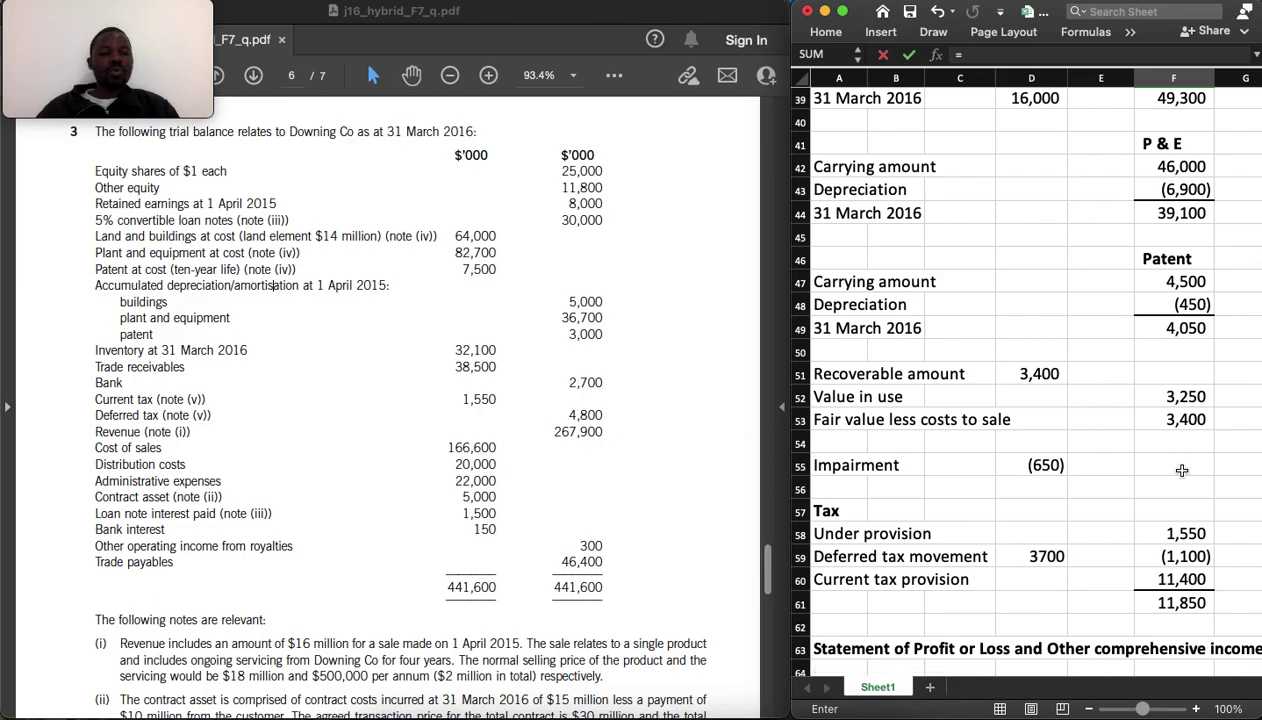
left_click(1045, 375)
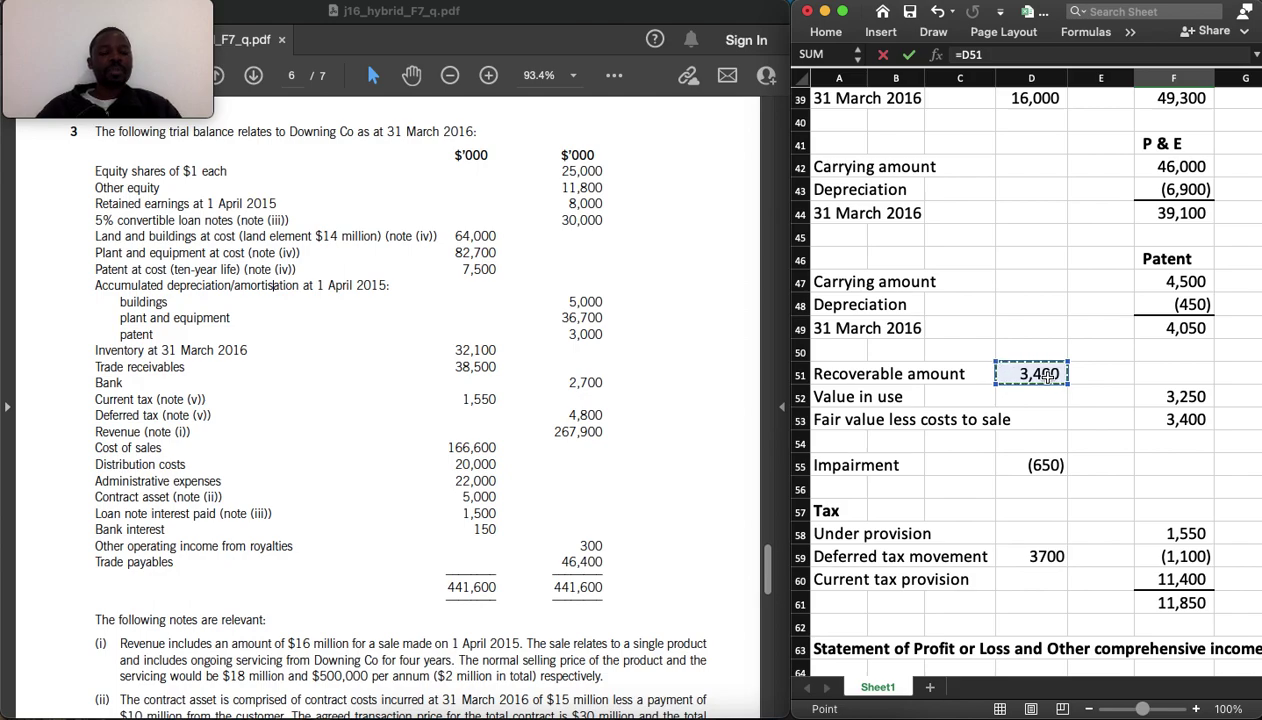
key("Return")
scroll(1032, 370, "down", 2)
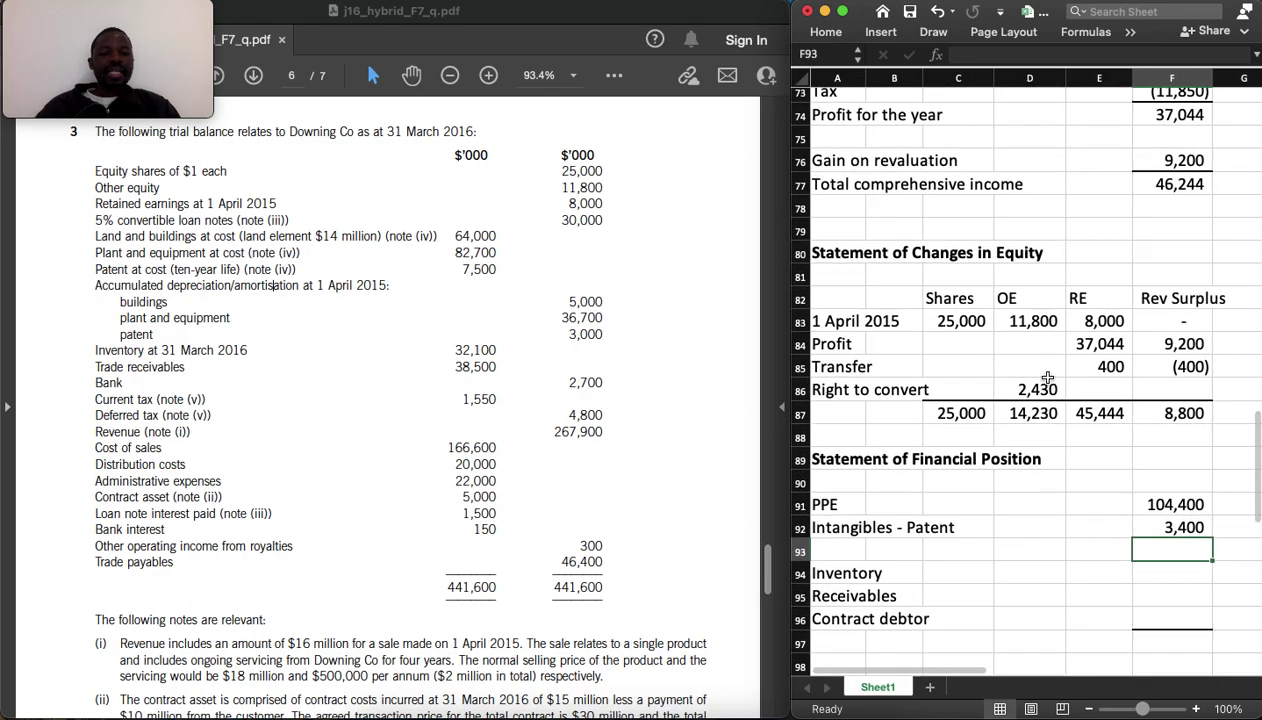
left_click(1163, 571)
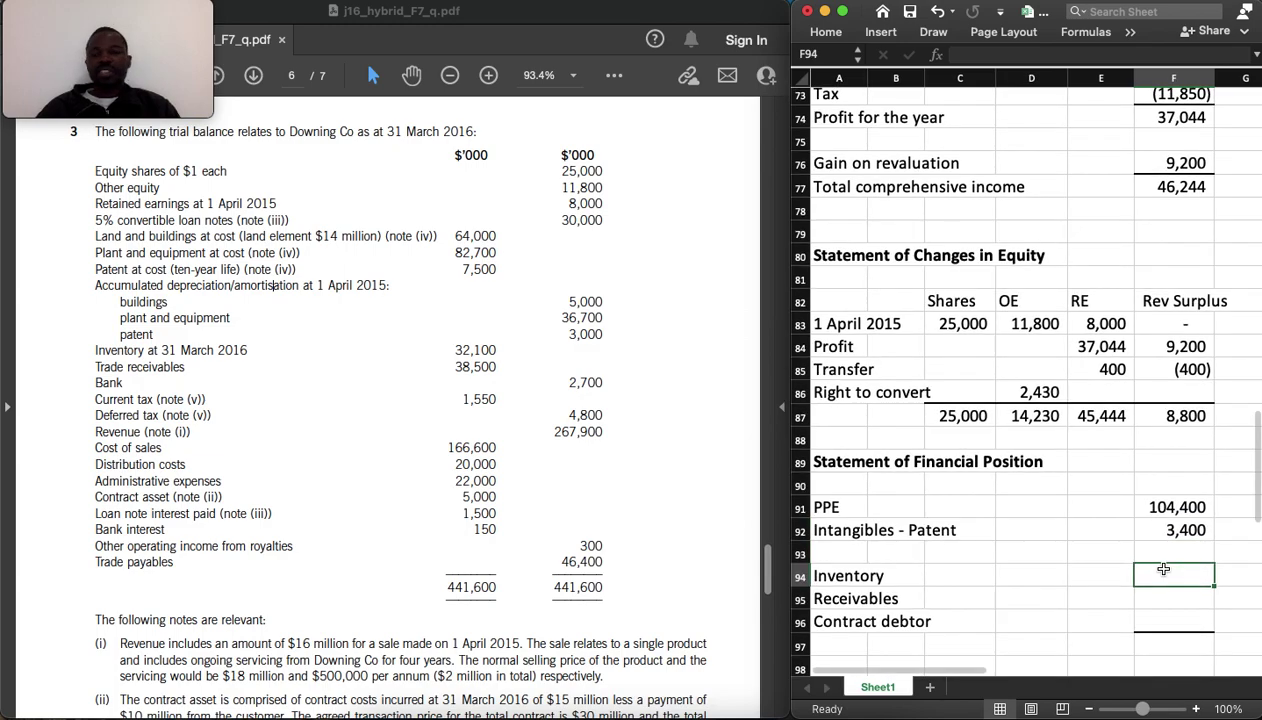
type("32100")
key("Return")
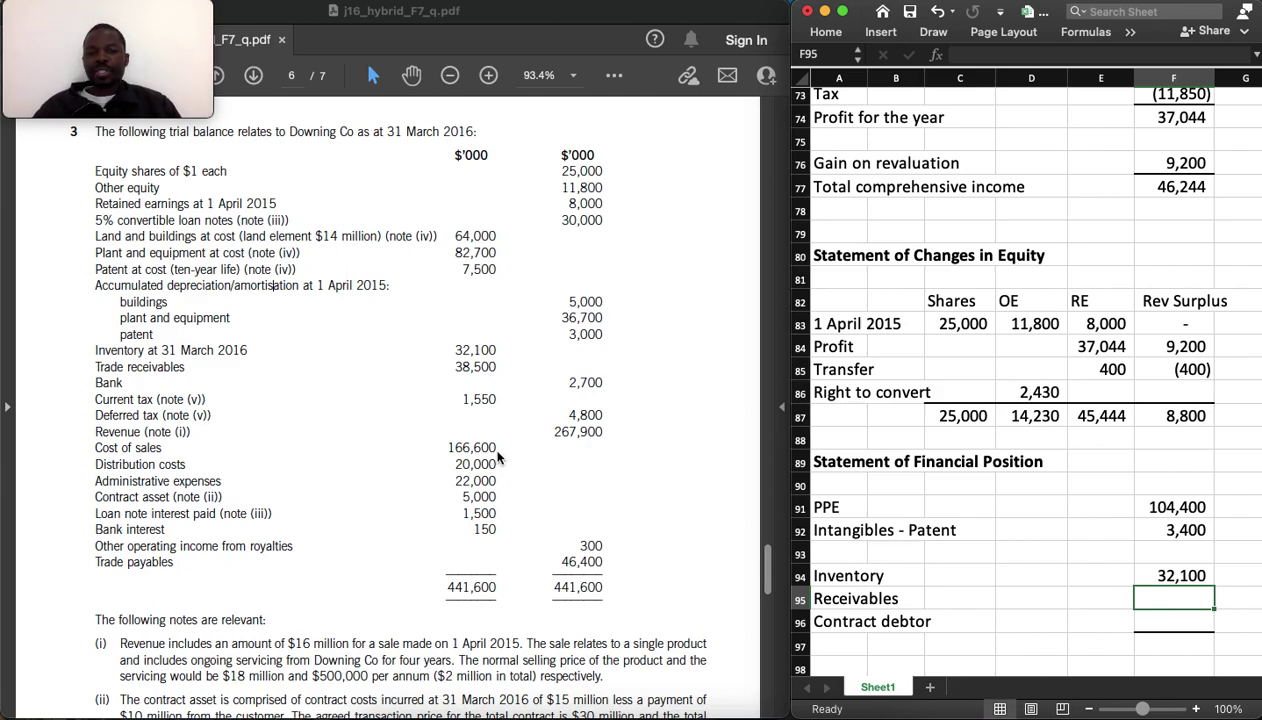
type("38,5")
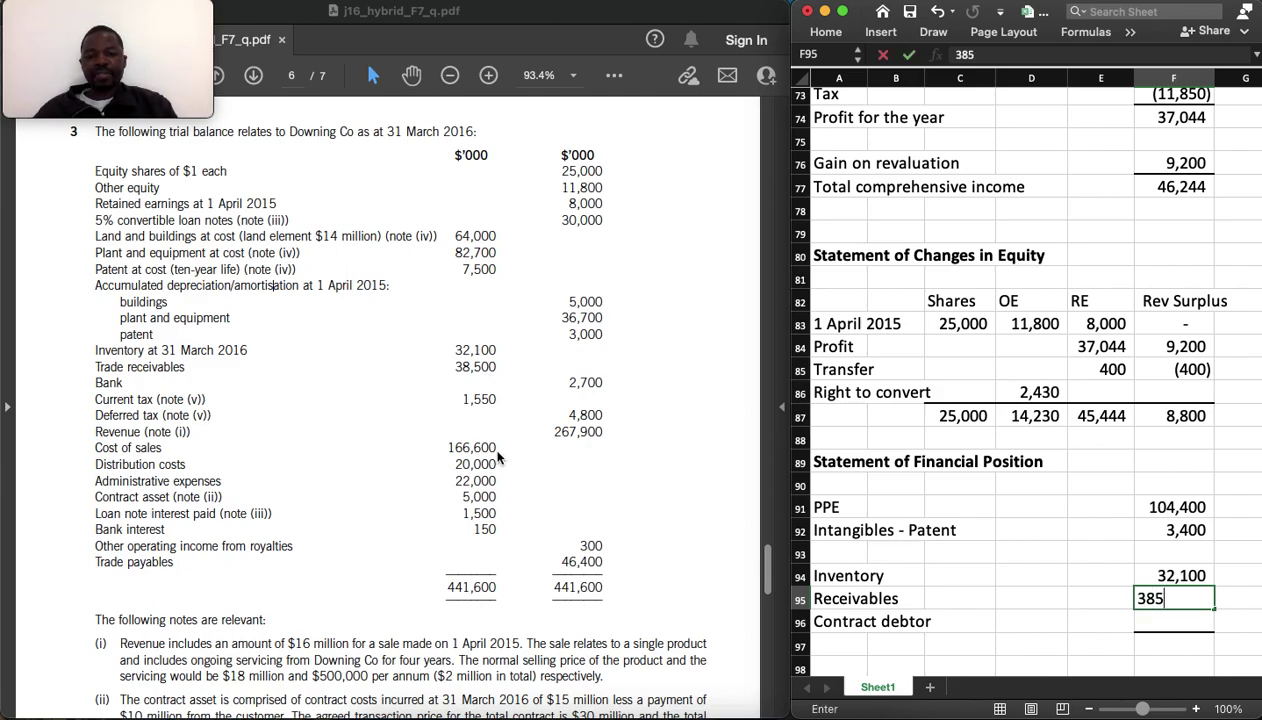
type("00")
key("Return")
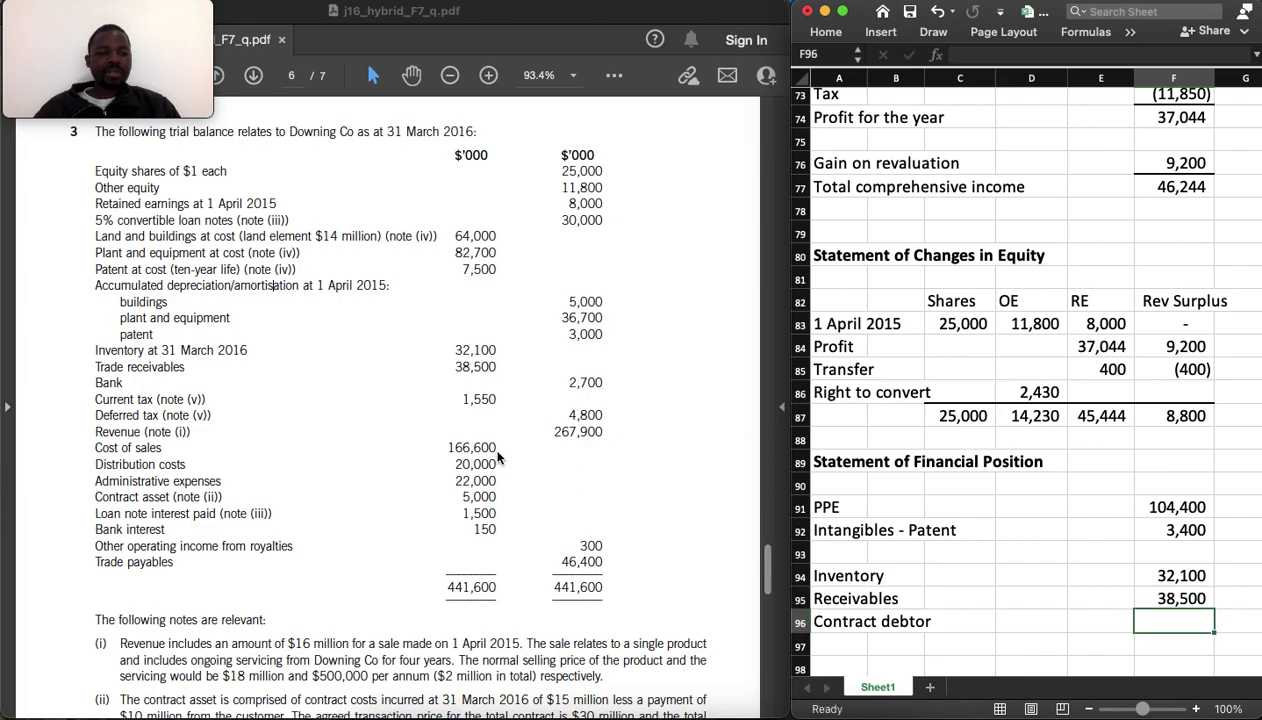
Link the contract debtor to the 8,750 Debtor working figure
type("=")
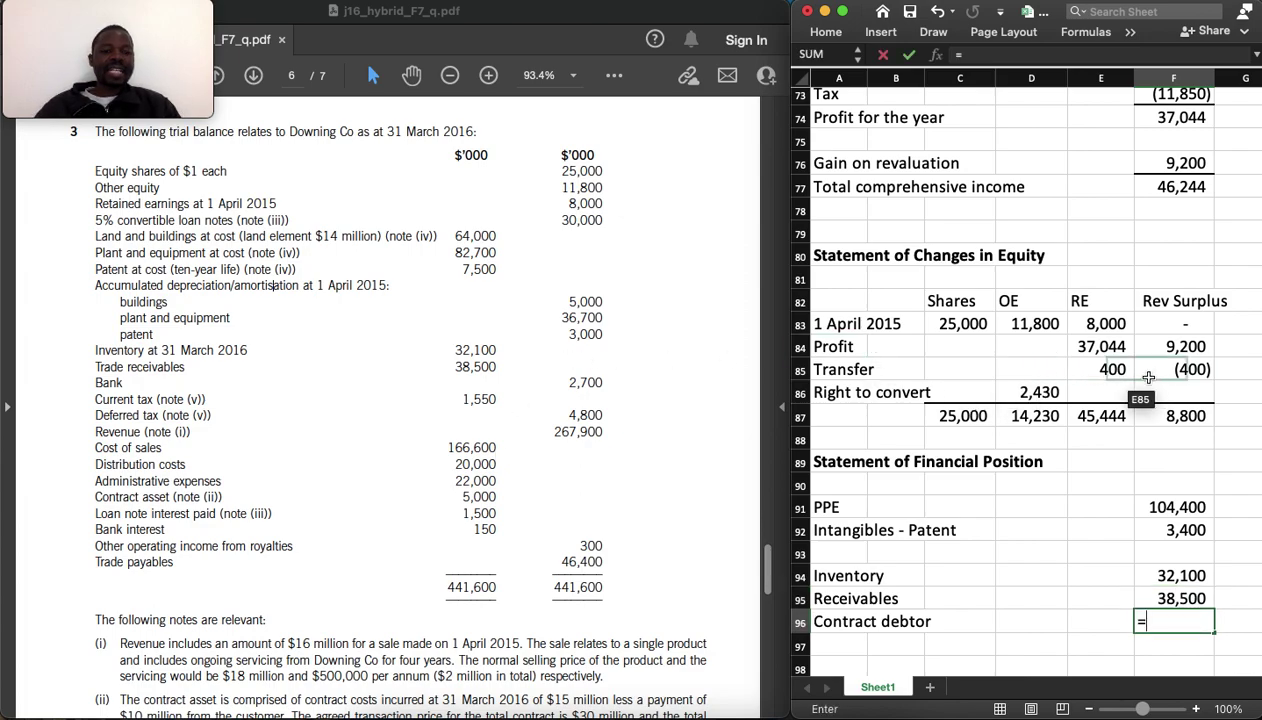
scroll(1155, 378, "up", 6)
scroll(1155, 378, "up", 10)
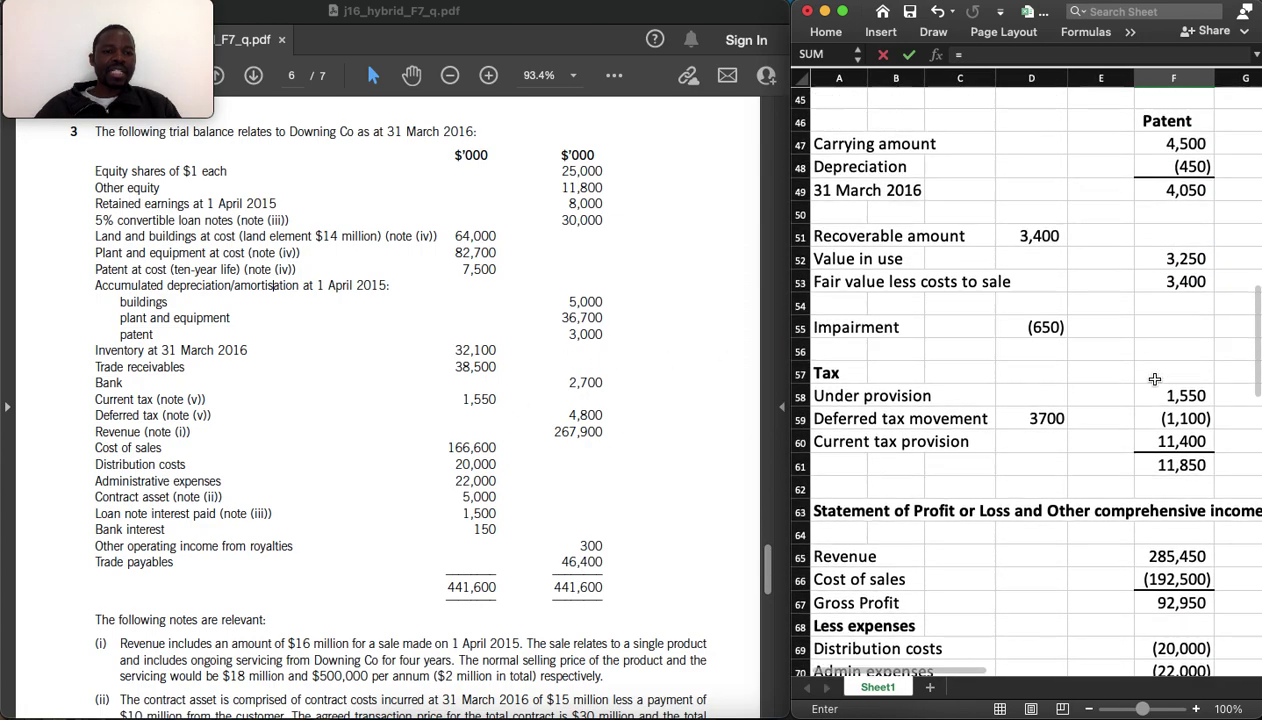
scroll(1155, 378, "up", 4)
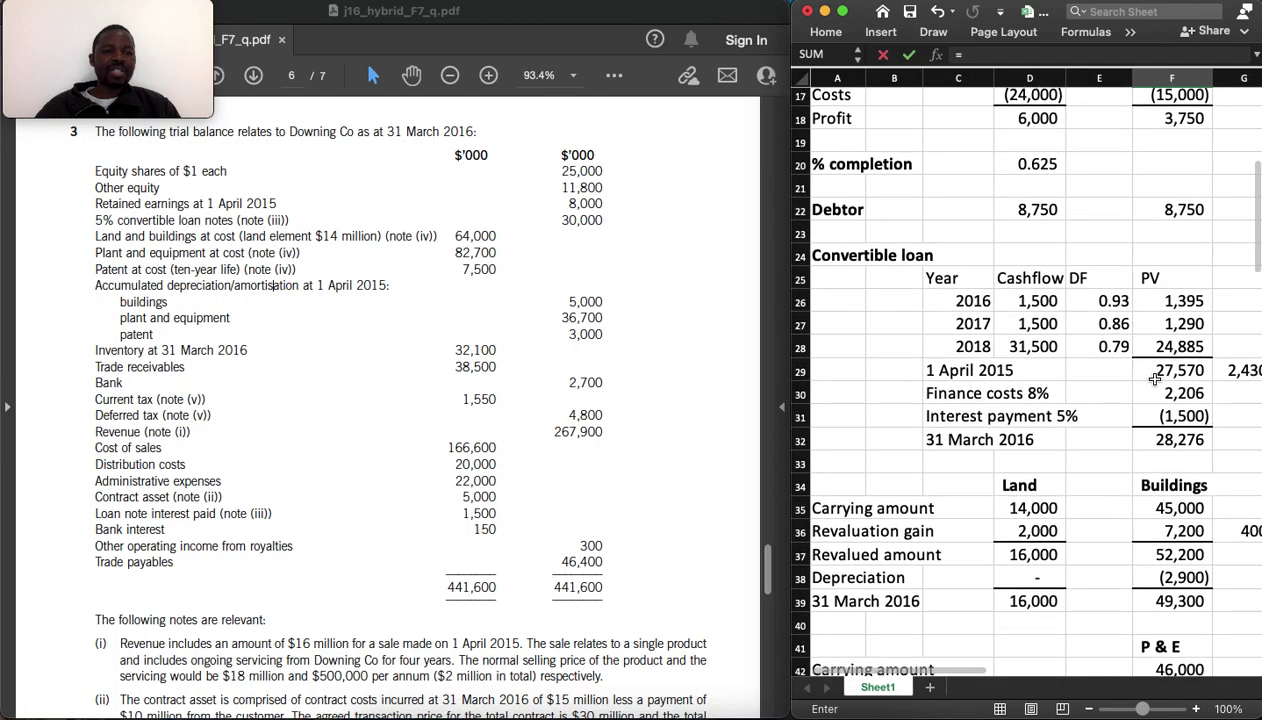
left_click(1169, 319)
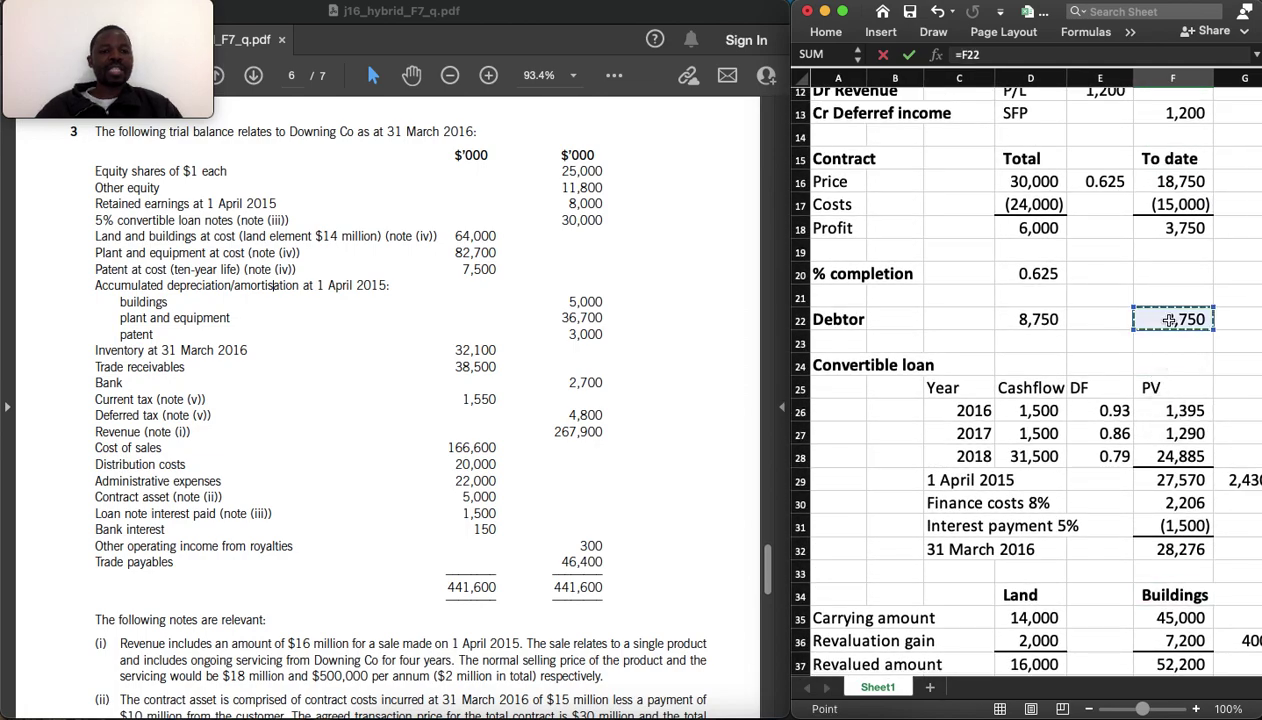
key("Return")
Total the assets with =SUM(F91:F96), giving 187,150
scroll(1170, 325, "down", 1)
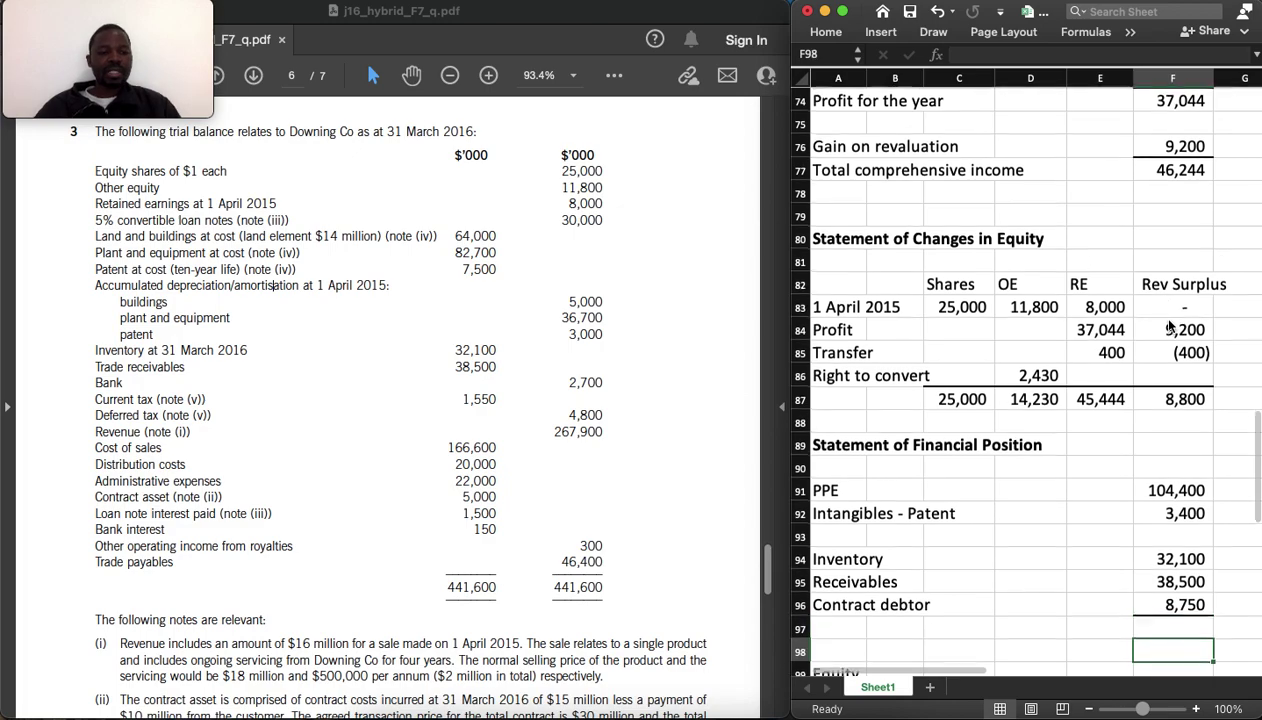
type("=sum")
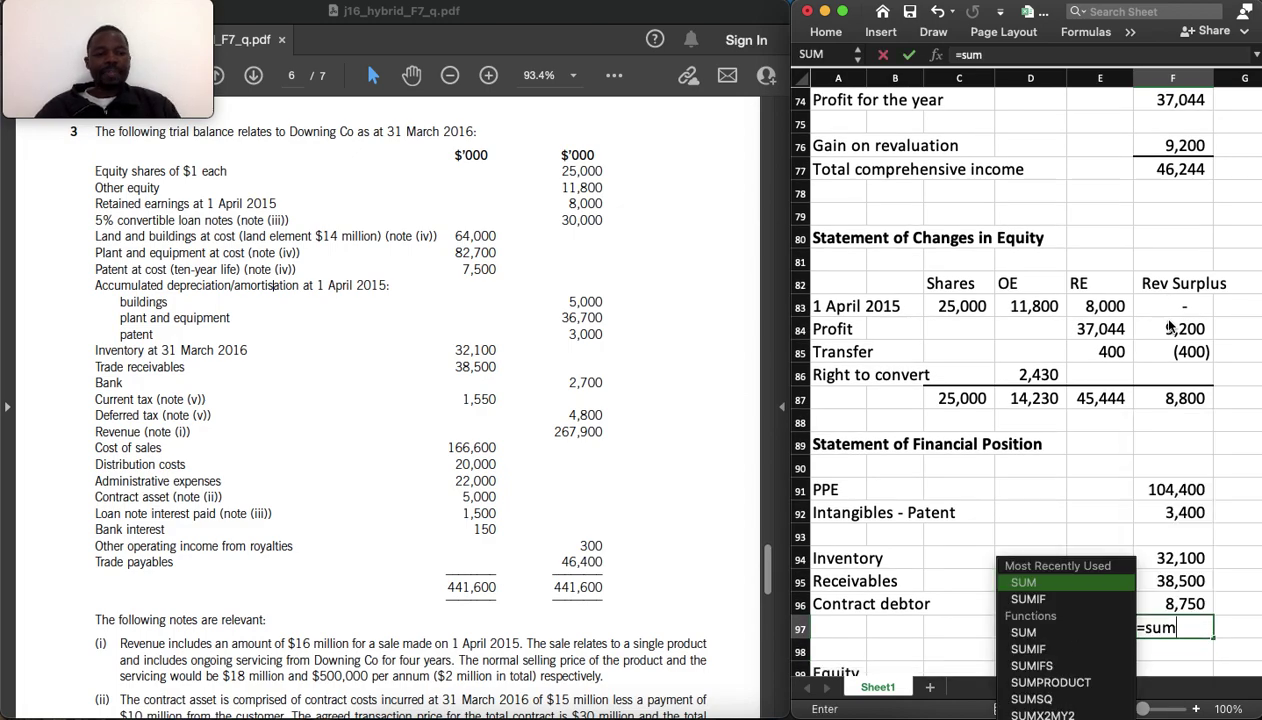
key("Tab")
left_click(1173, 490)
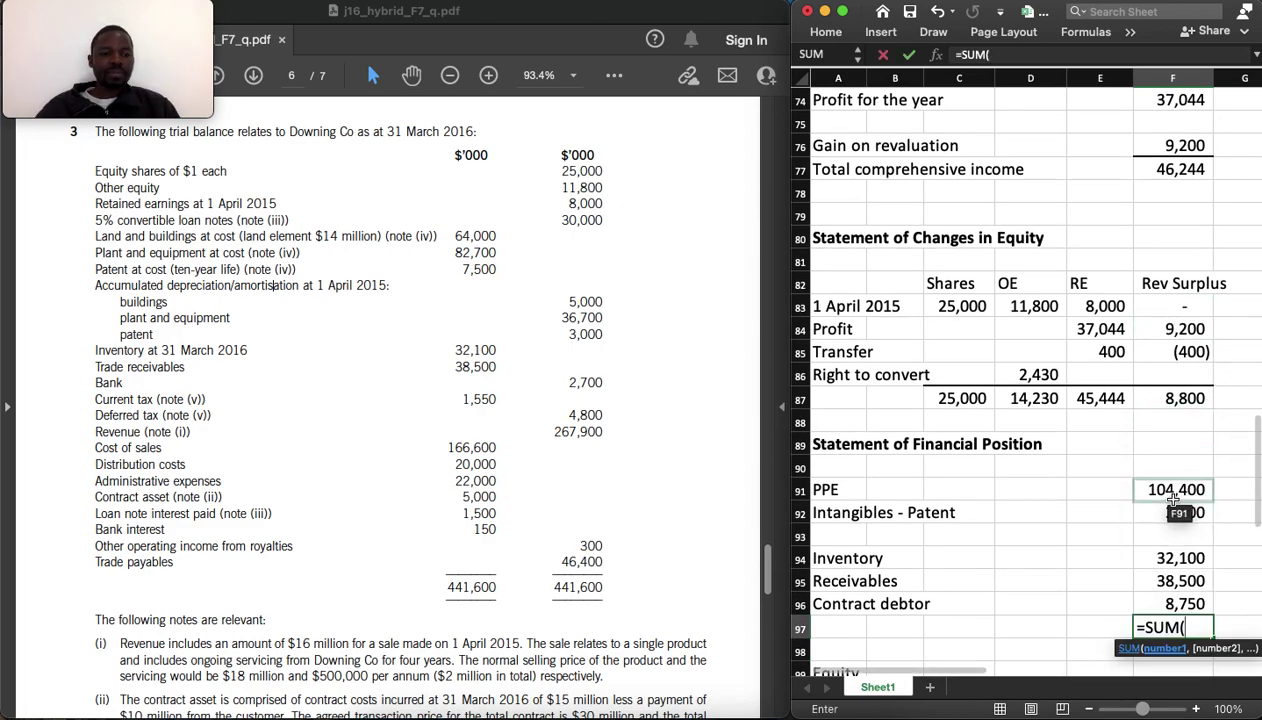
key("shift+Down")
key("shift+Down")
key("shift+Down")
key("shift+Down")
key("shift+Down")
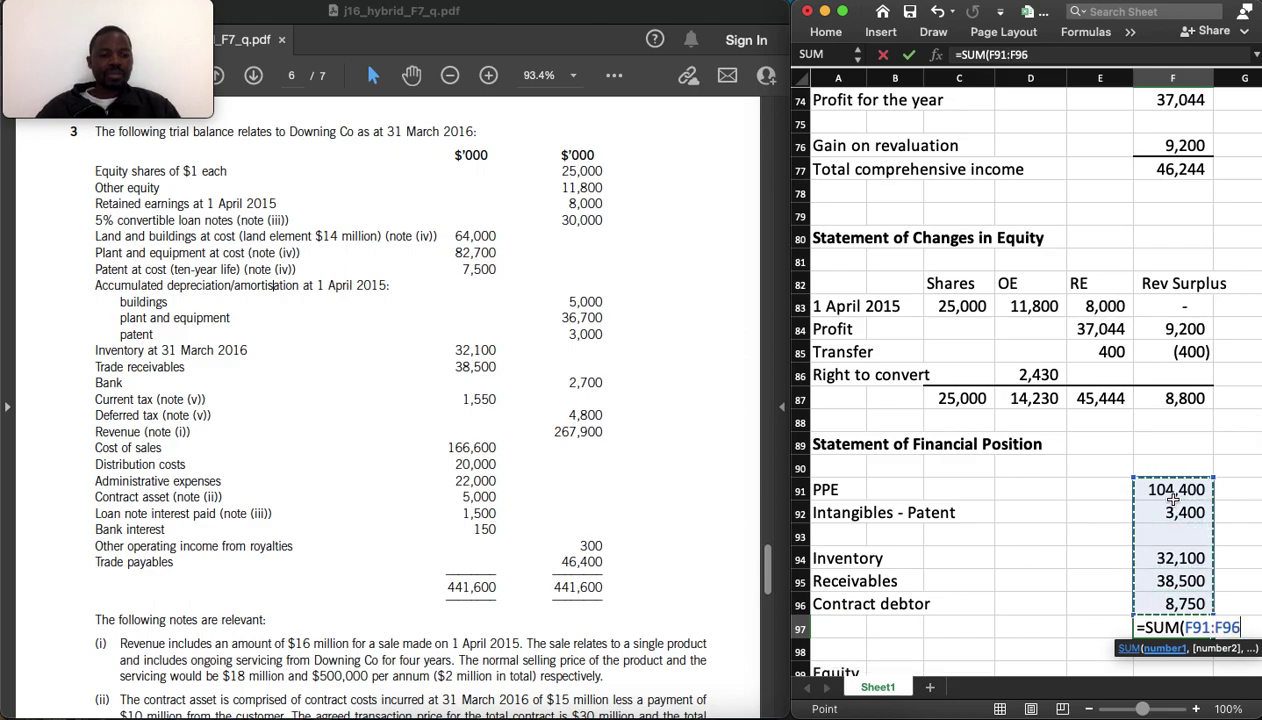
key("Return")
key("Down")
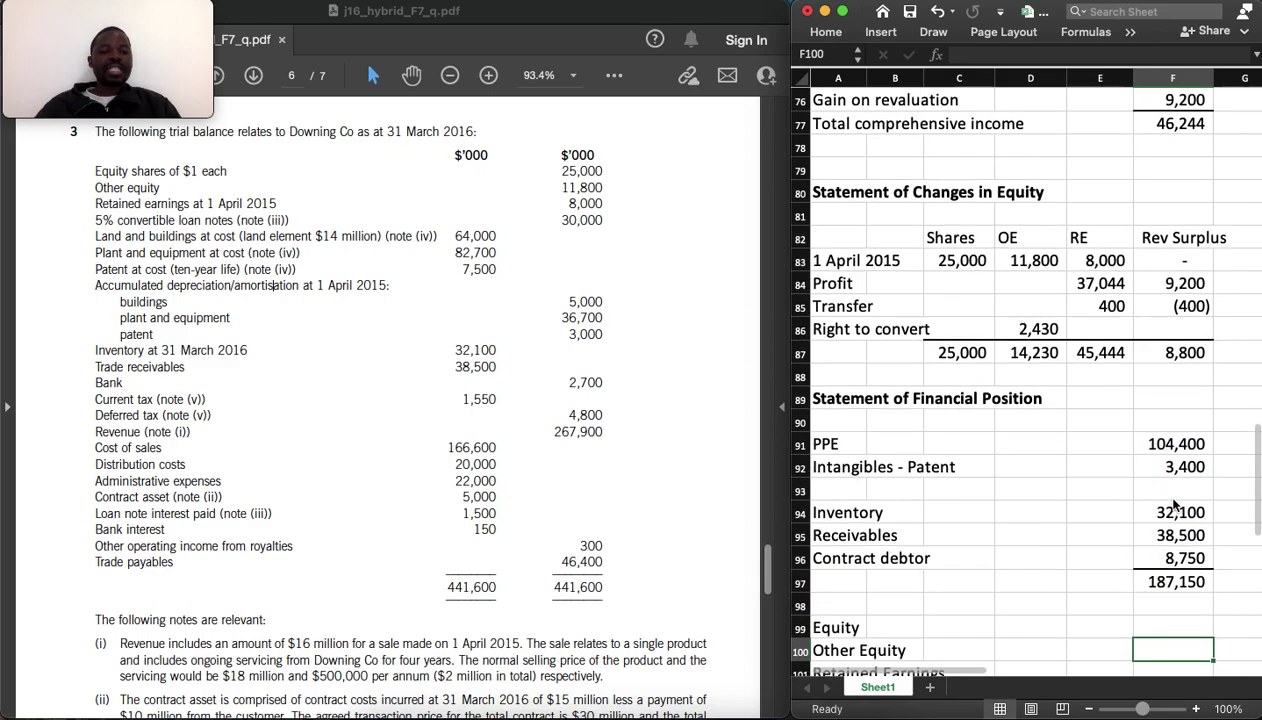
Link each column F equity line to the changes-in-equity closing totals: 25,000, 14,230, 45,444 and 8,800
type("=")
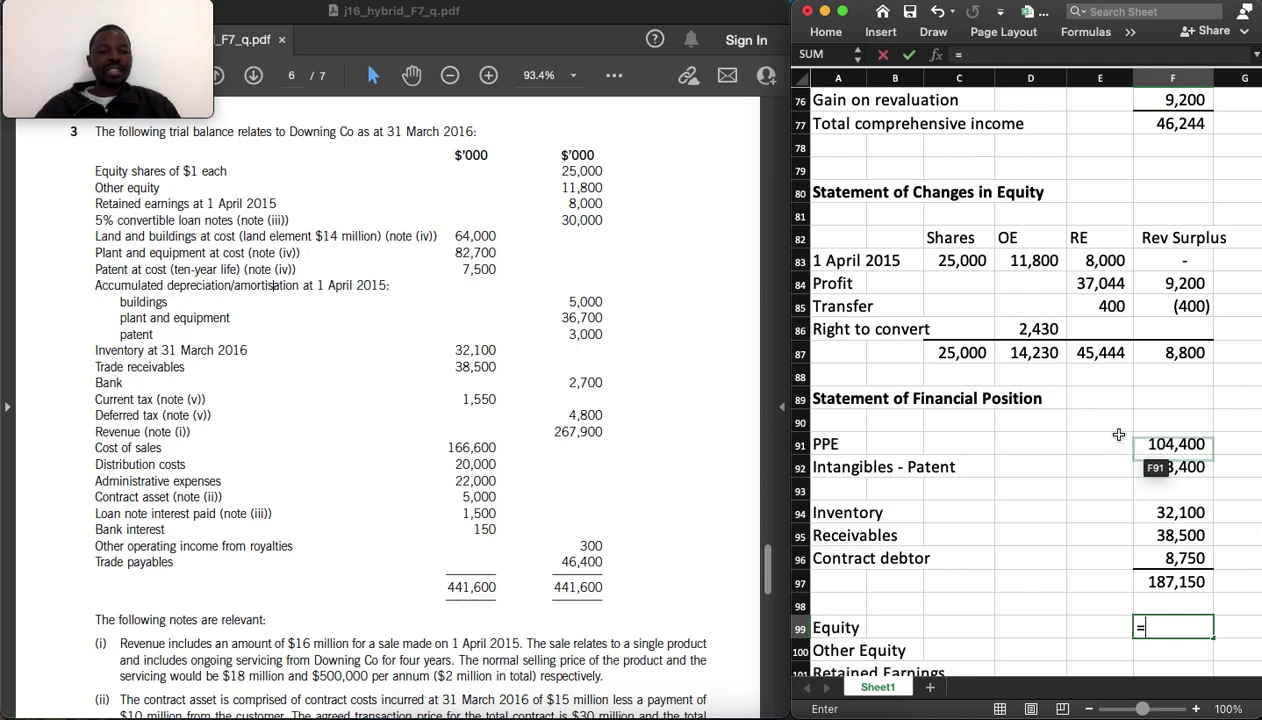
left_click(968, 355)
key("Return")
type("=")
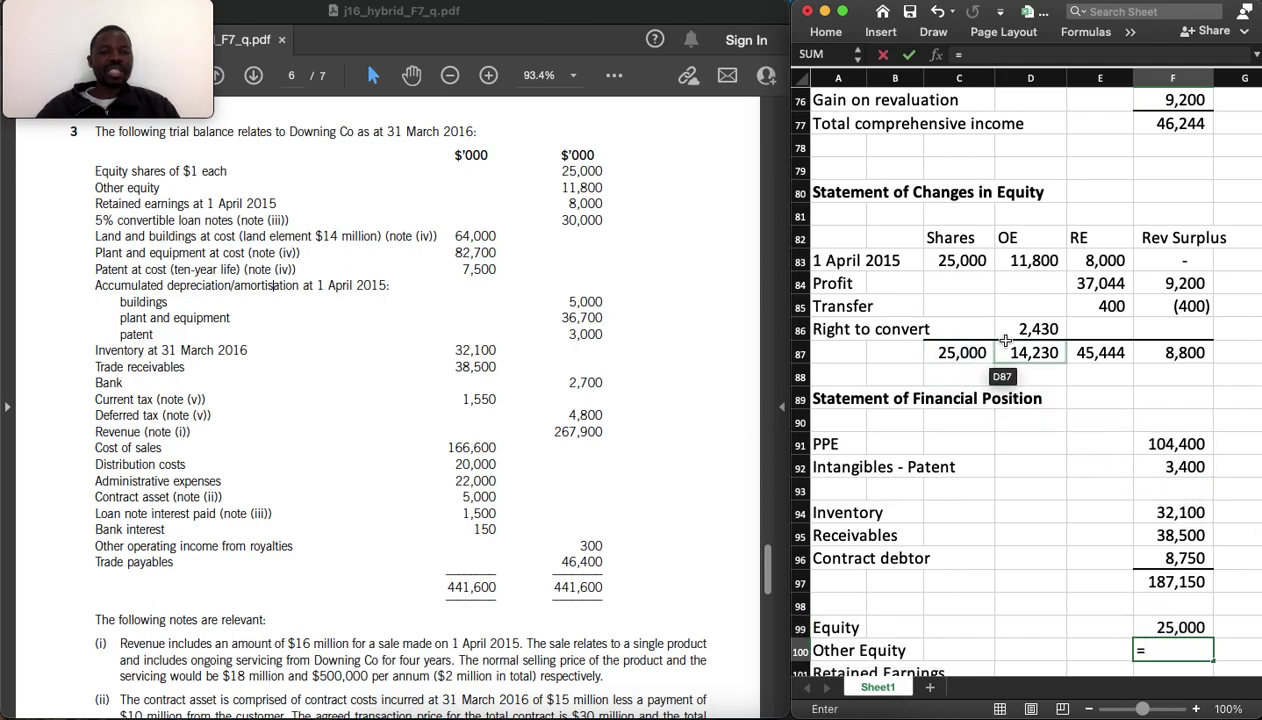
left_click(1010, 345)
key("Return")
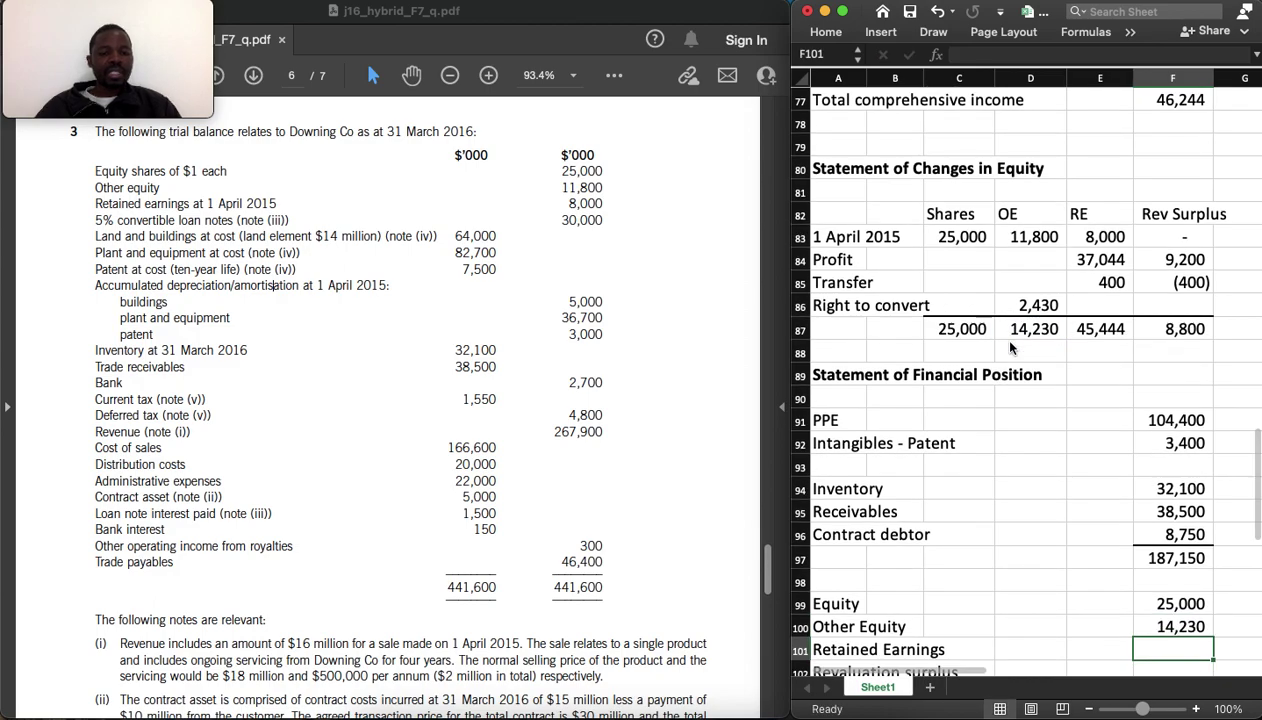
type("=")
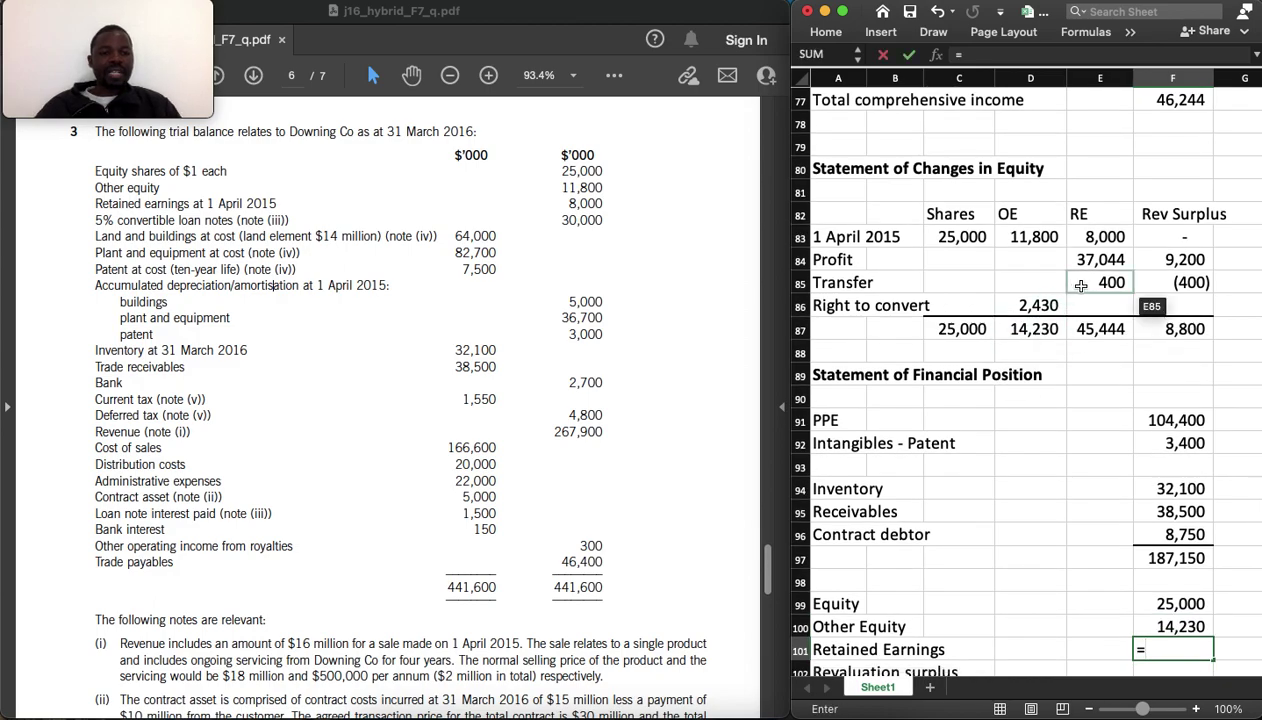
left_click(1097, 322)
key("Return")
type("=")
left_click(1175, 305)
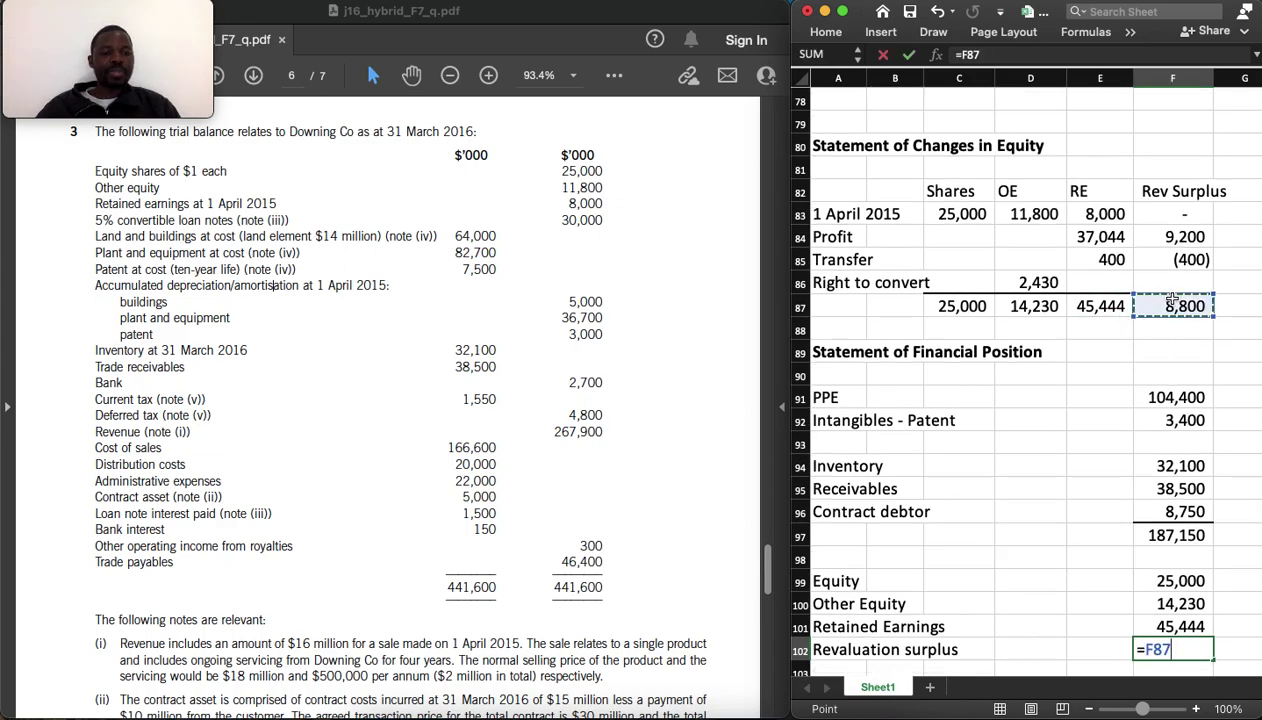
key("Return")
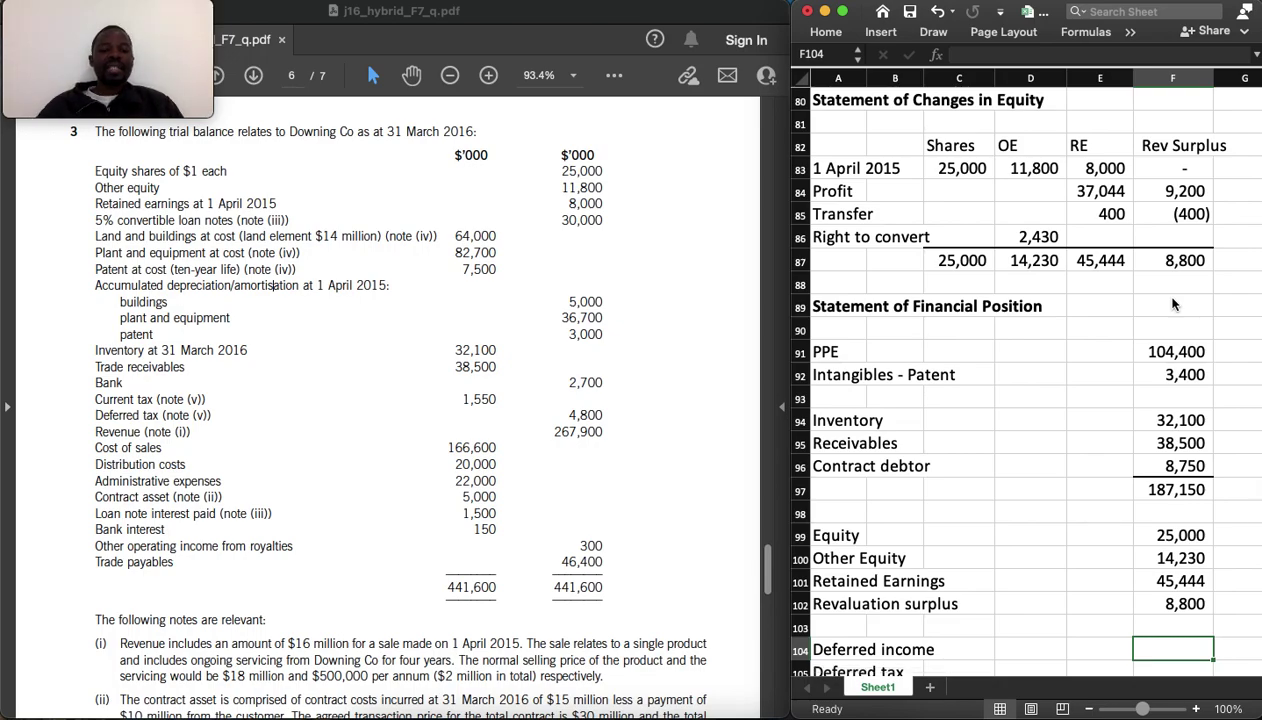
Enter deferred income of 800 (non-current, F104) and 400 (current, F111)
scroll(1017, 430, "down", 5)
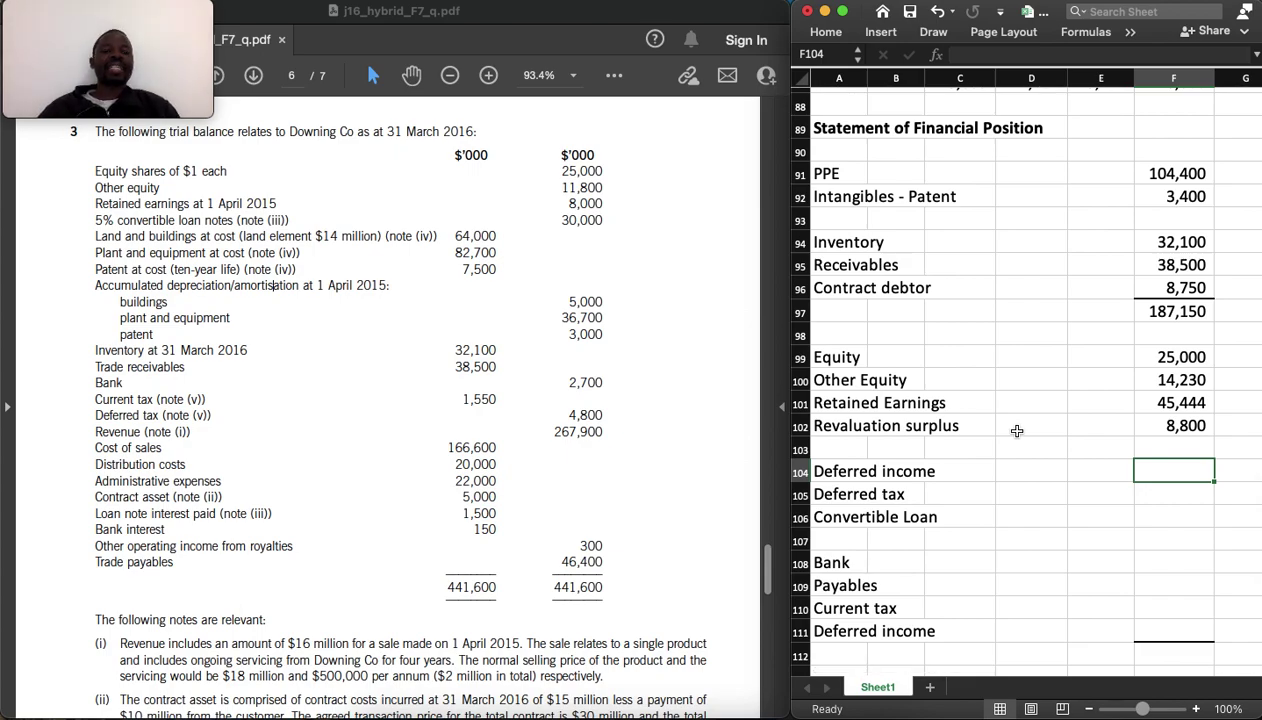
type("800")
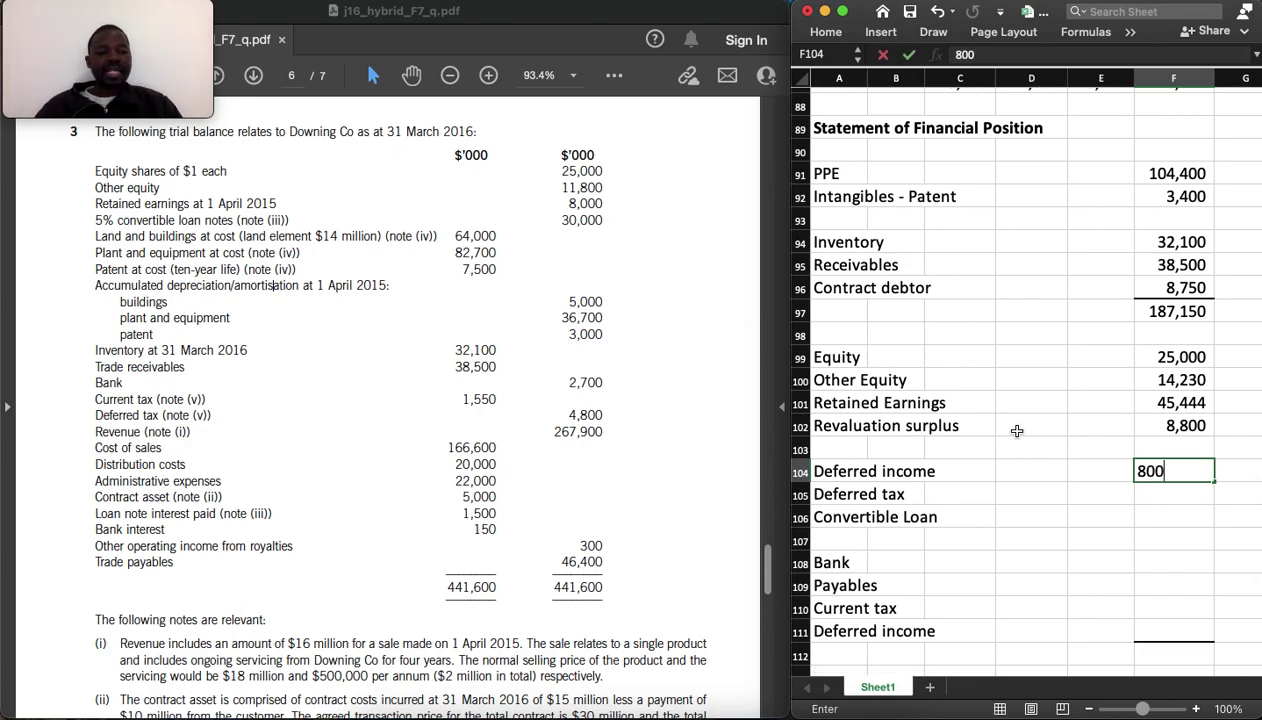
key("Return")
left_click(1150, 608)
left_click(1151, 629)
type("400")
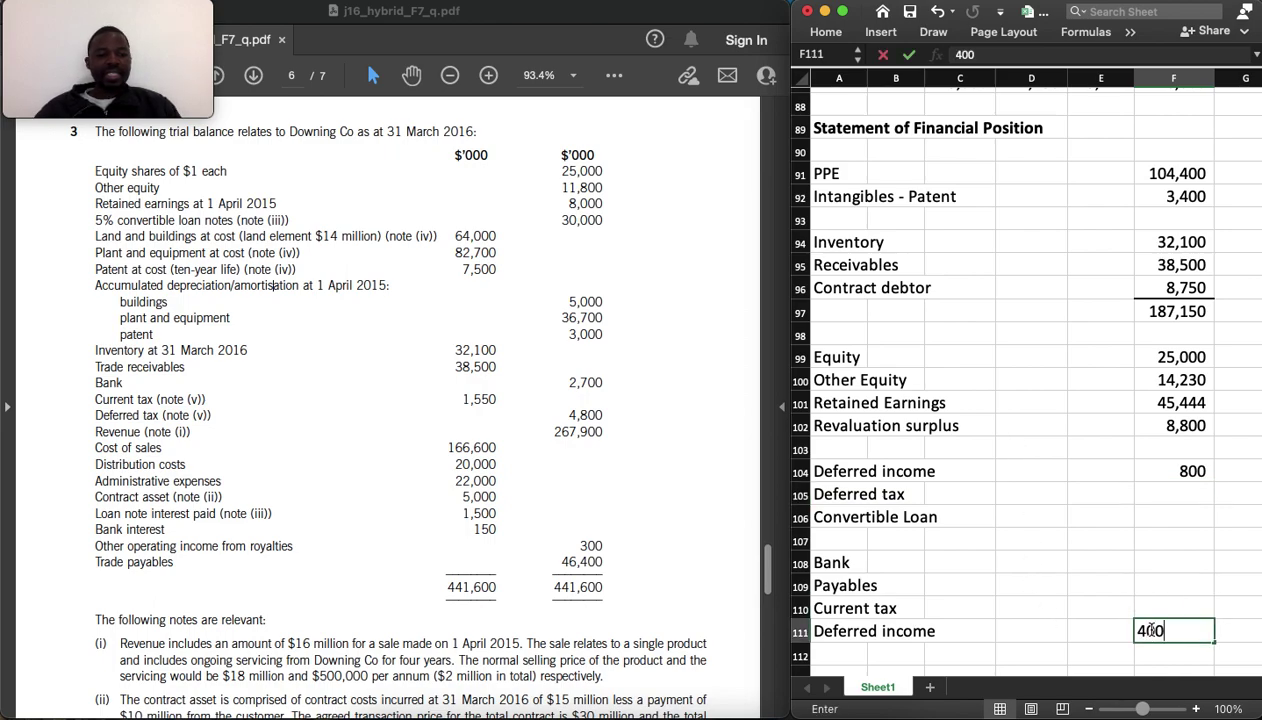
key("Return")
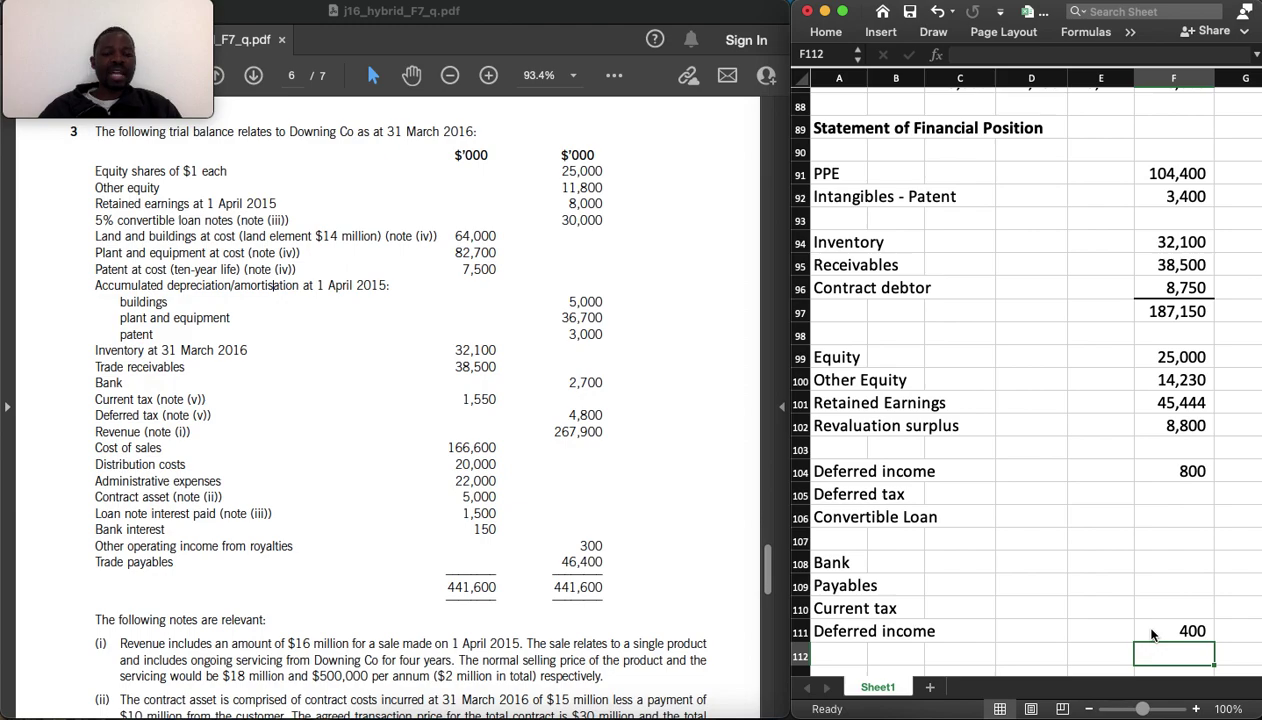
Link deferred tax to 3,700 (=D59) and the convertible loan to 28,276 (=F32)
left_click(1165, 496)
type("=")
scroll(1049, 345, "up", 7)
scroll(1049, 345, "up", 6)
left_click(1057, 279)
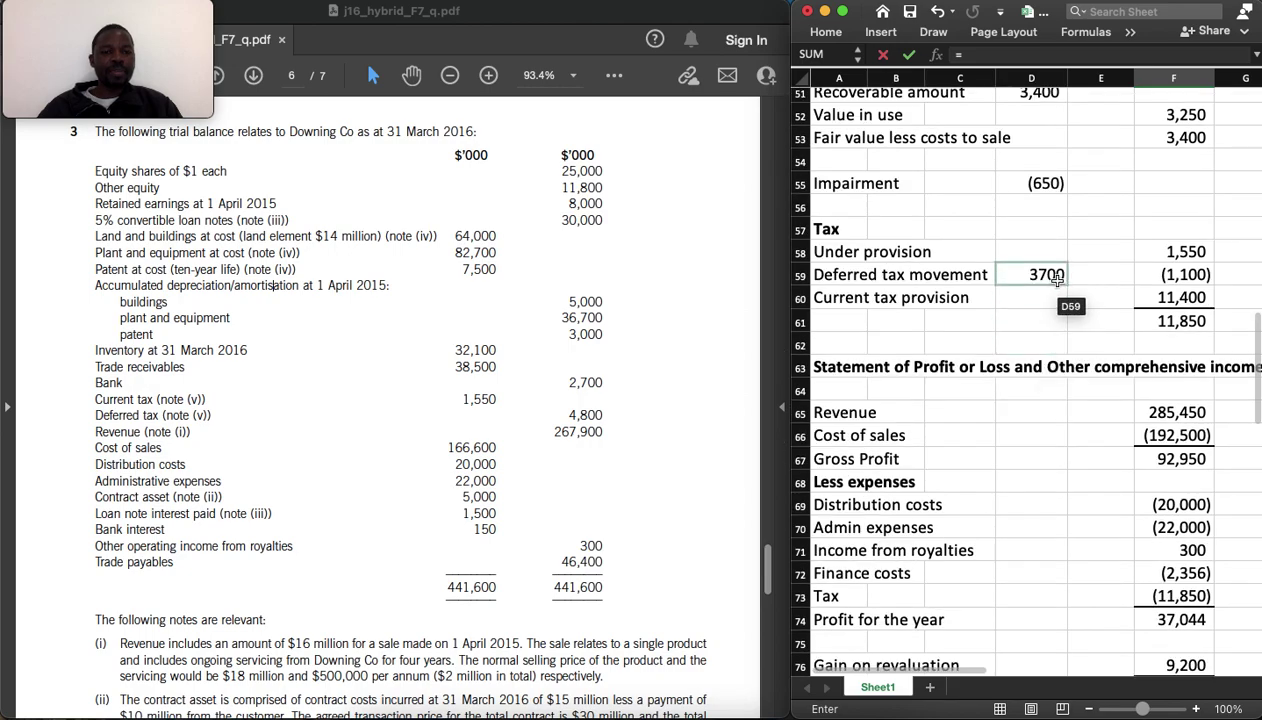
key("Return")
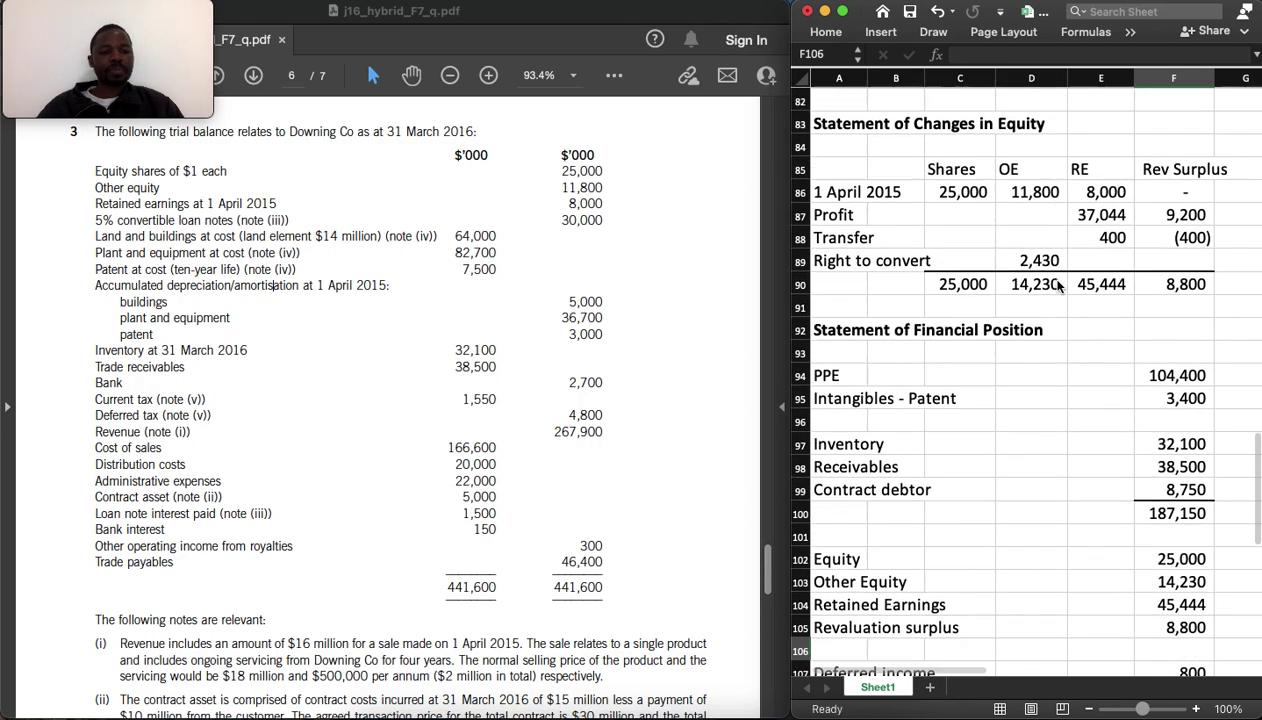
type("=")
scroll(1068, 288, "up", 15)
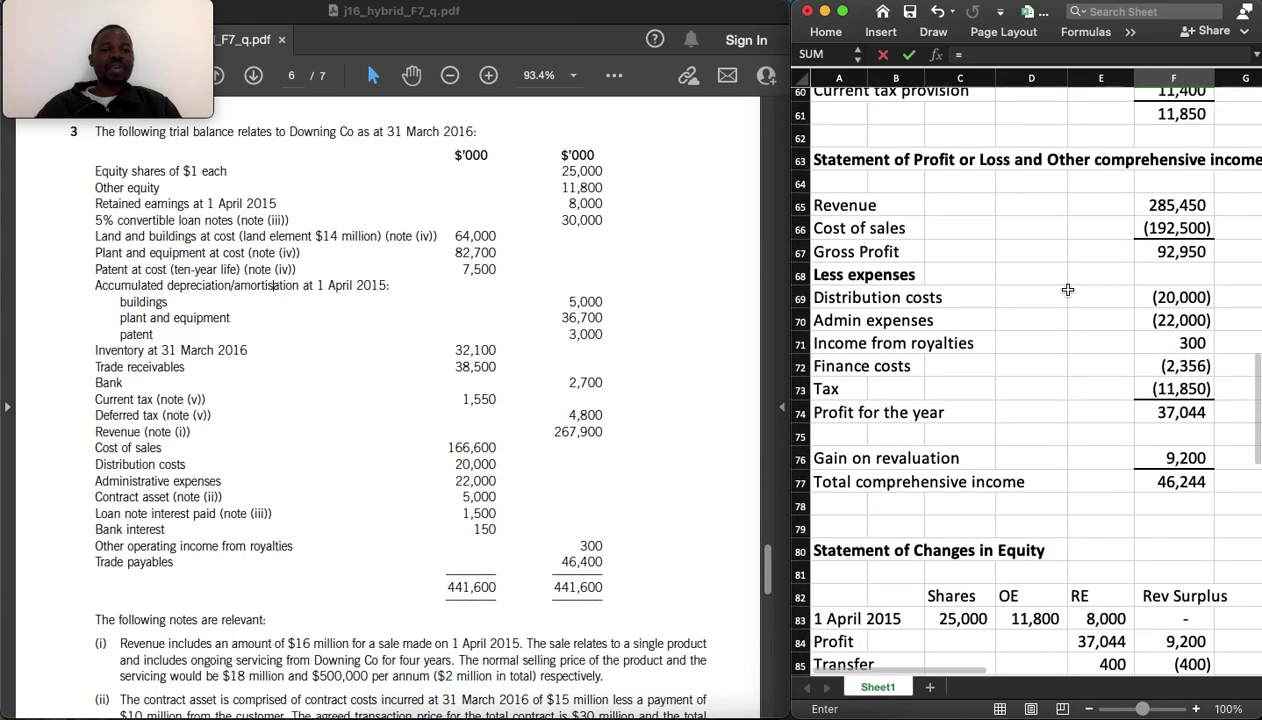
scroll(1068, 289, "up", 6)
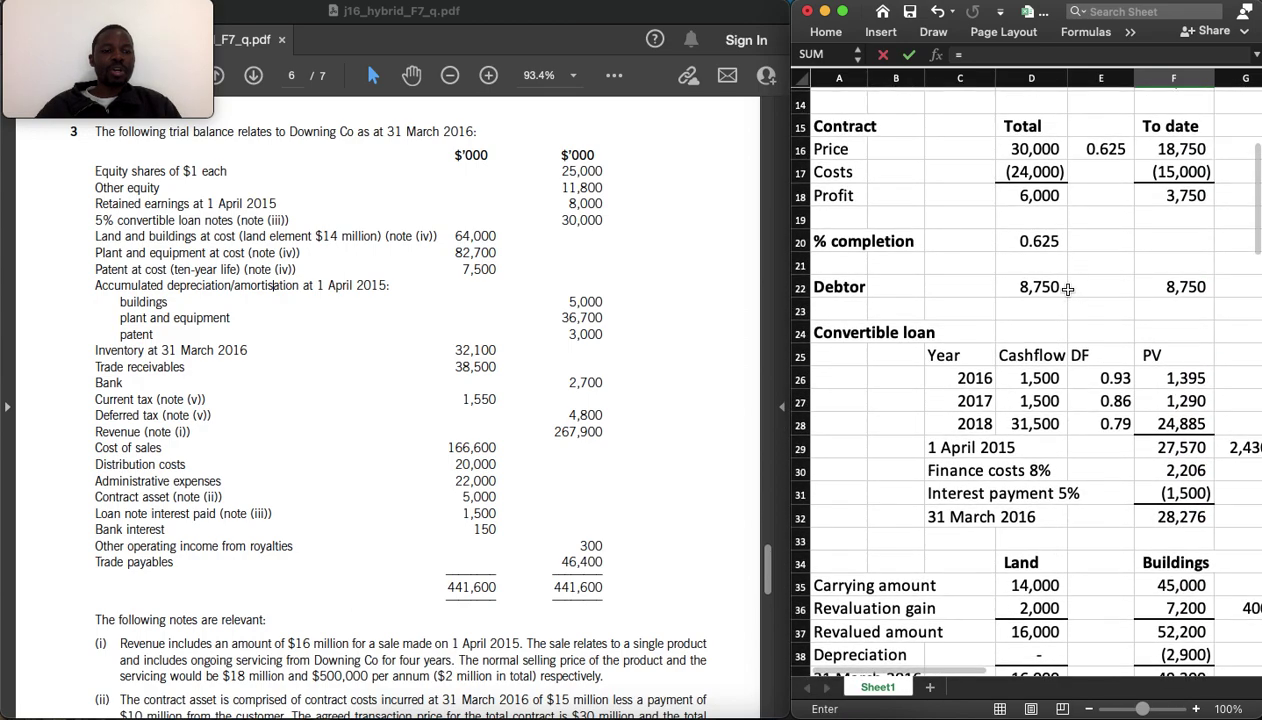
left_click(1165, 515)
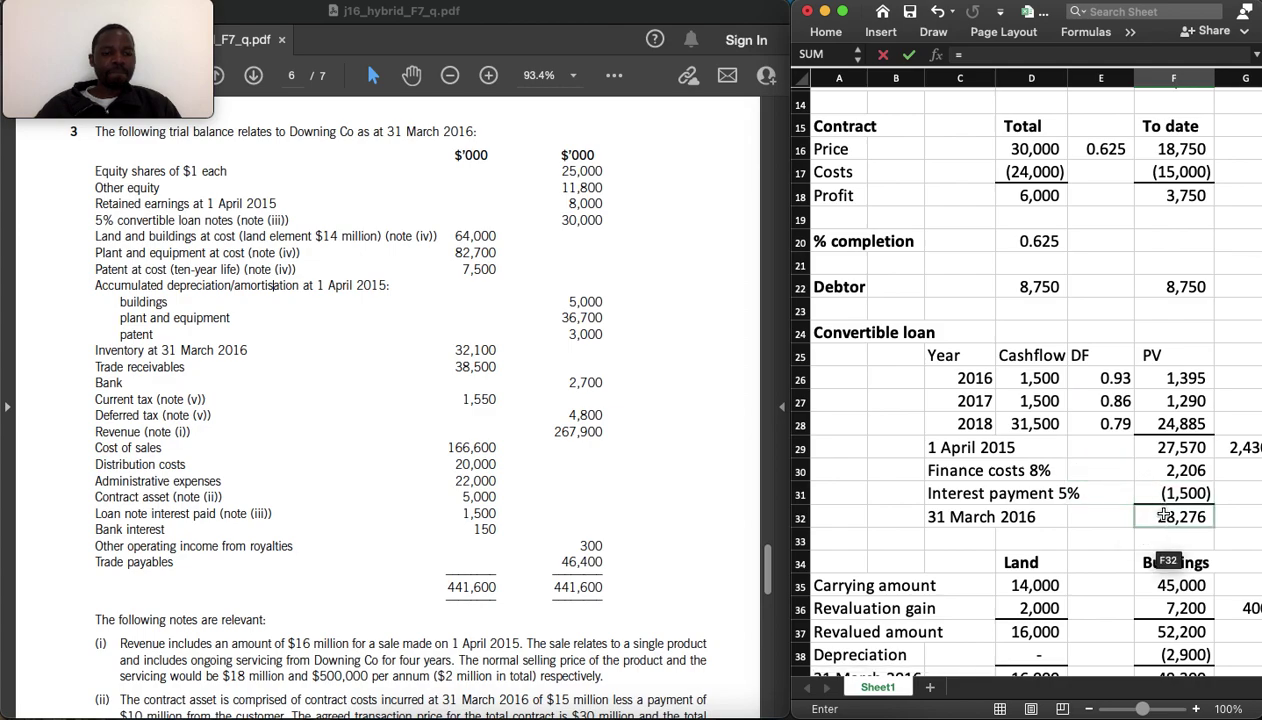
key("Return")
Enter the bank balance of 2,700 and payables of 46,400
scroll(1165, 515, "down", 1)
left_click(1149, 558)
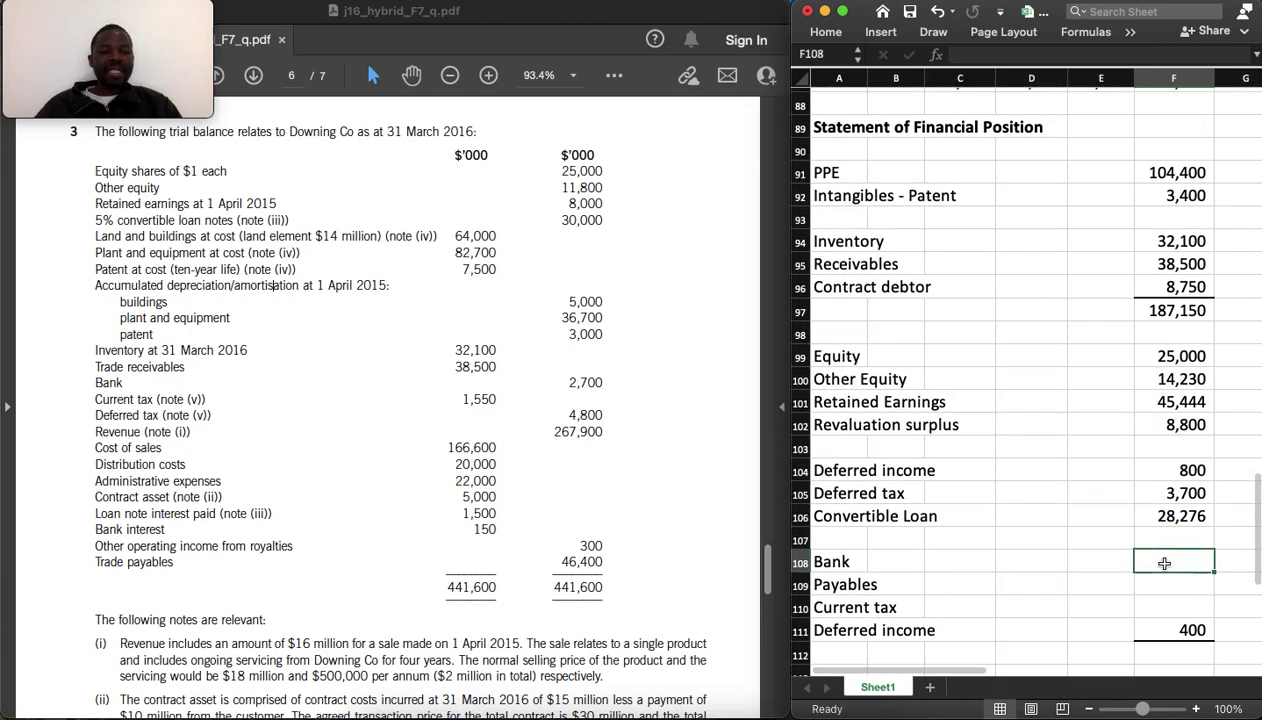
type("2700")
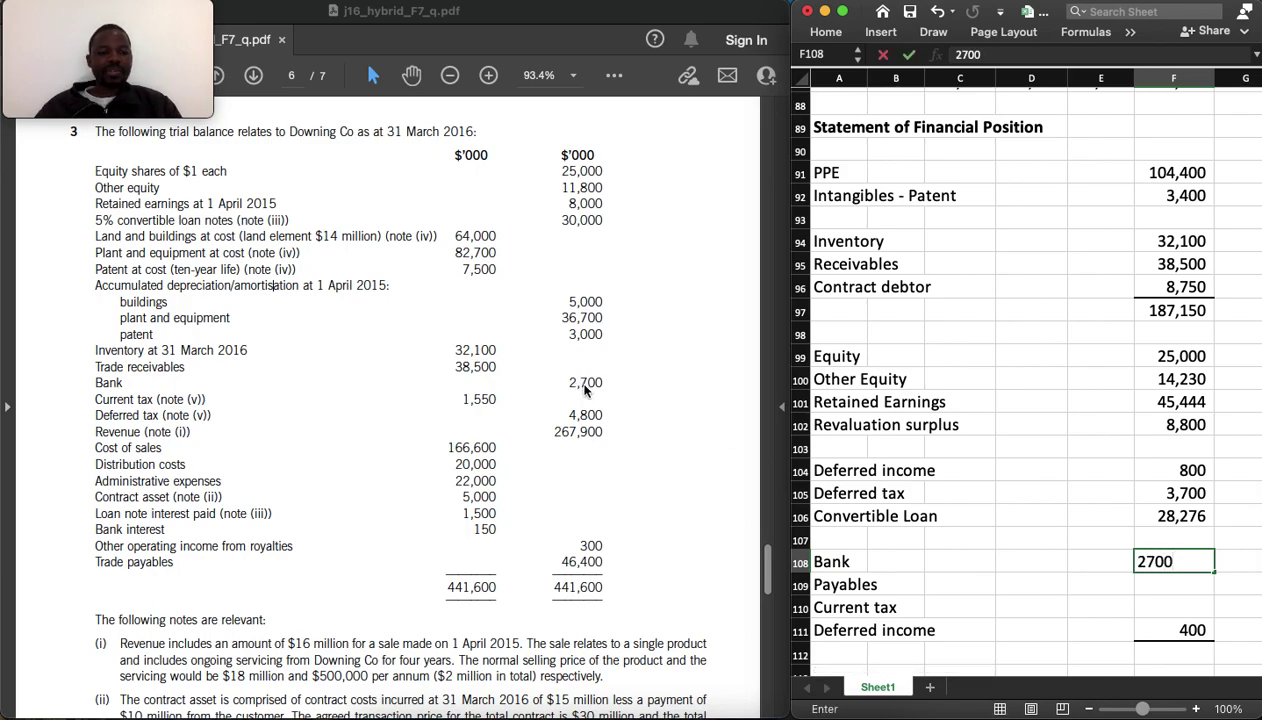
key("Return")
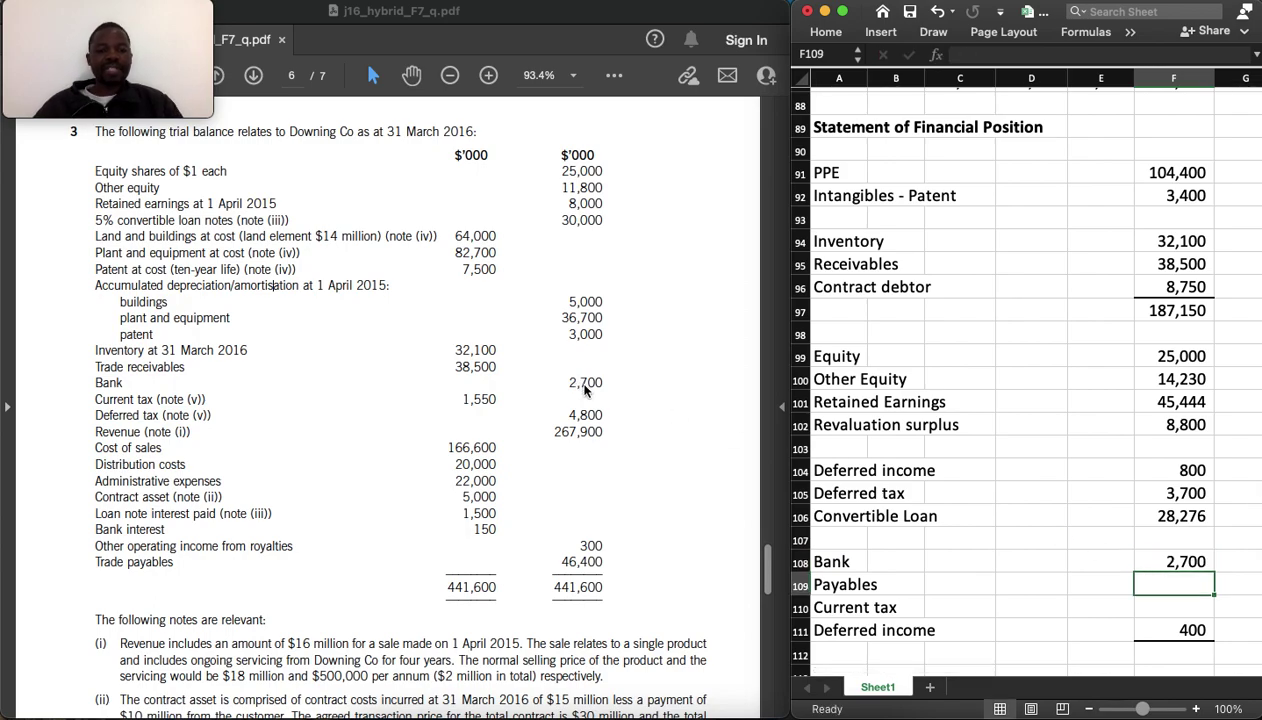
type("=")
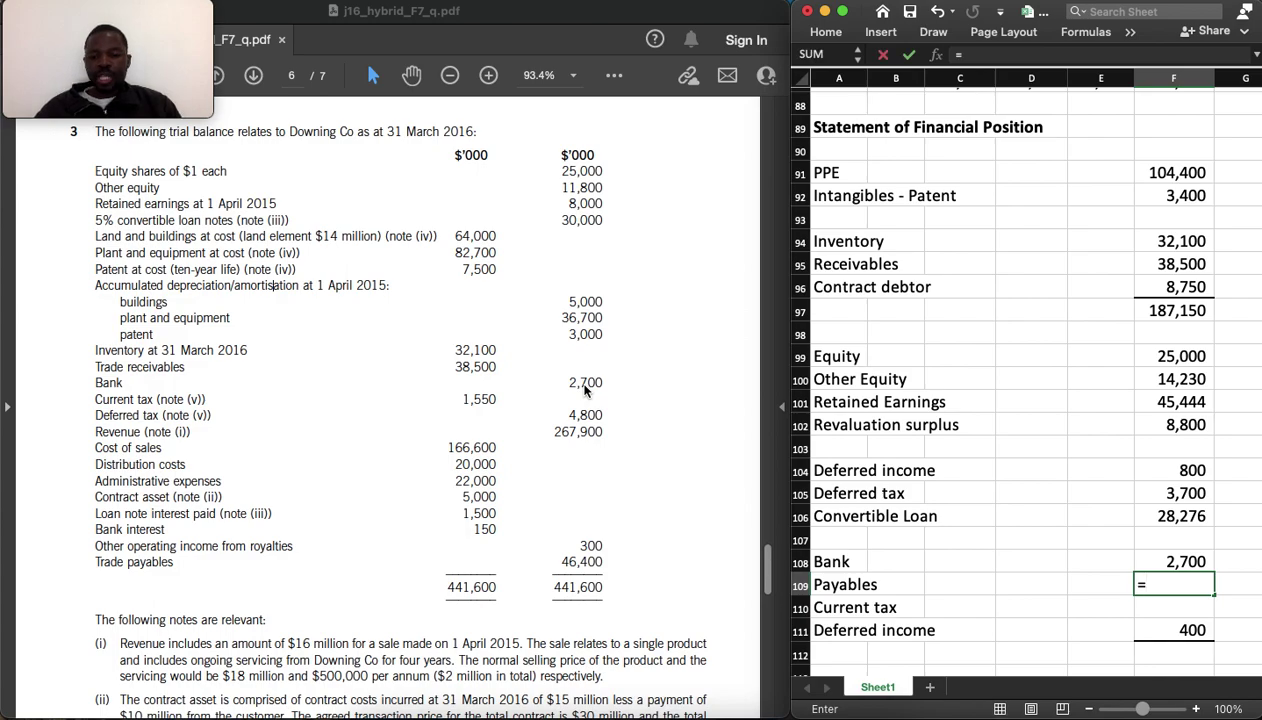
type("46400")
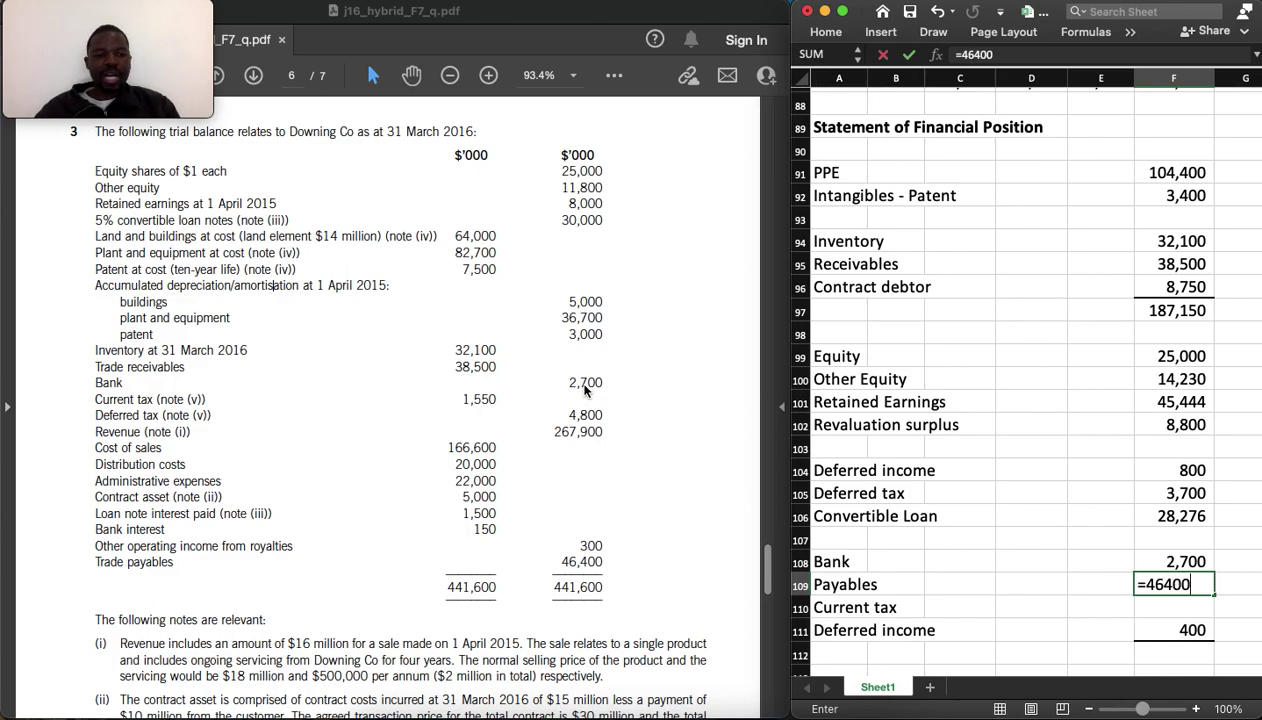
key("Return")
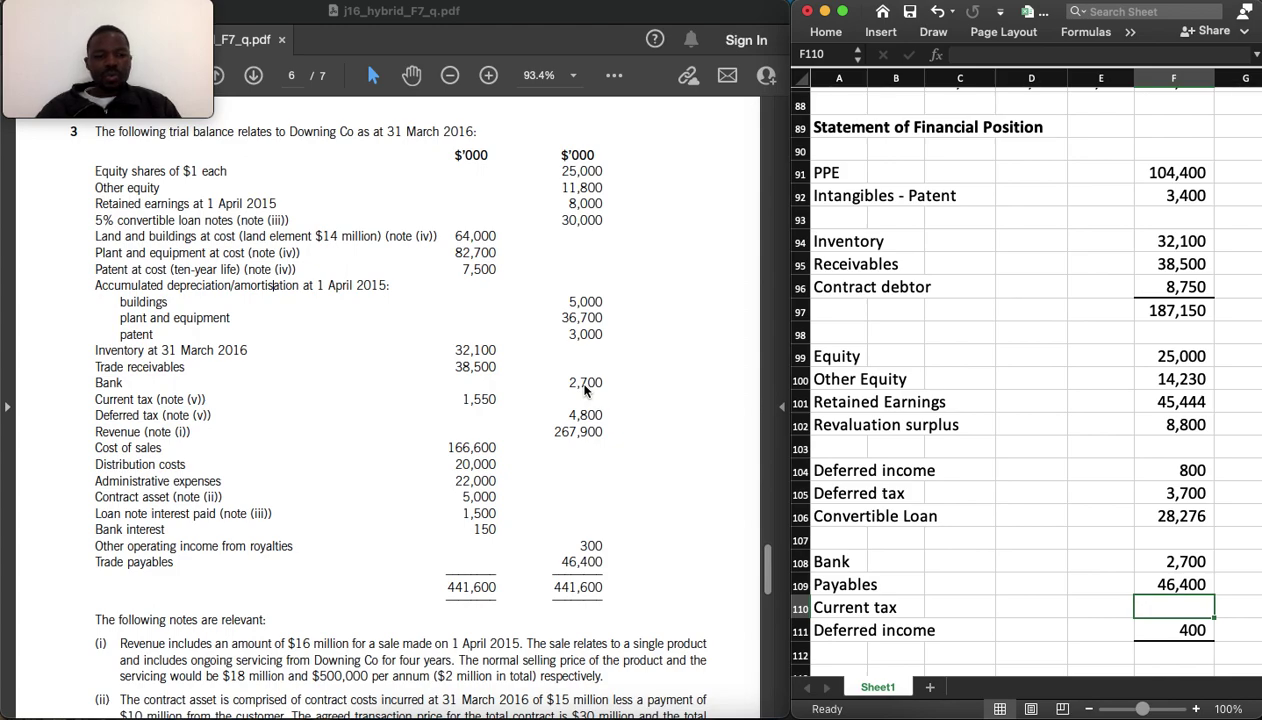
Link current tax in F110 to the 11,400 tax provision (=F60)
type("=")
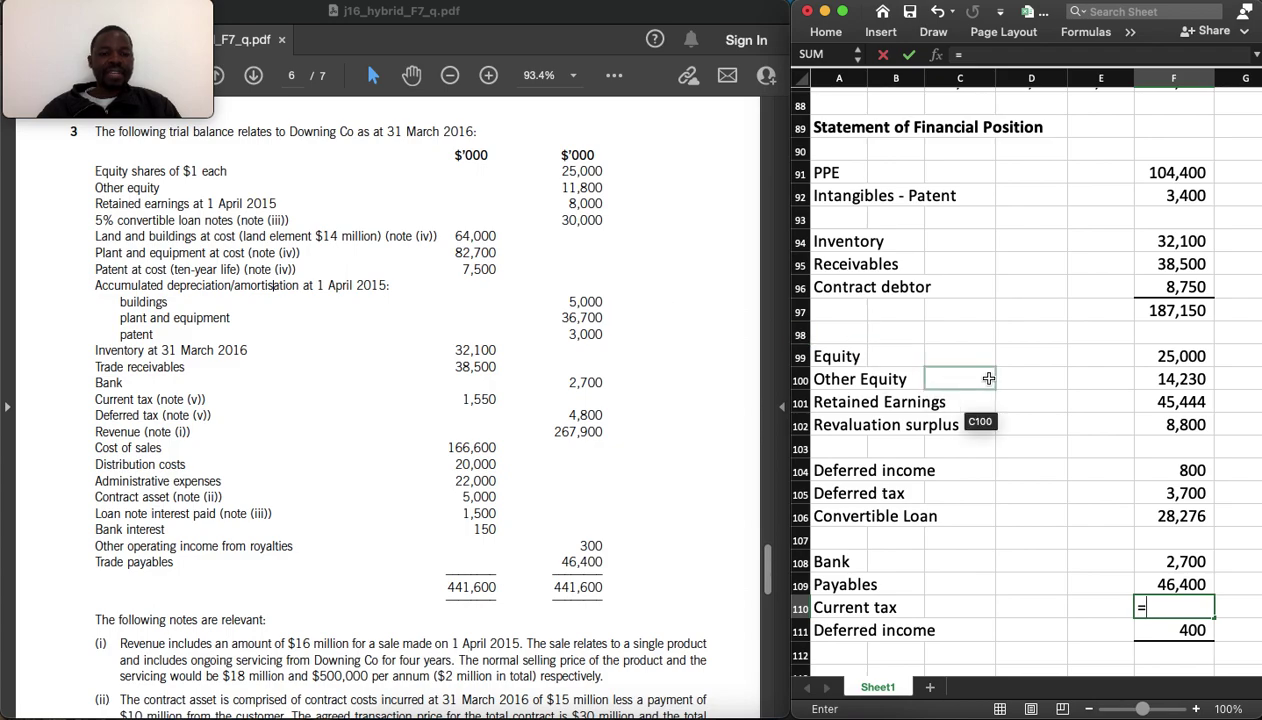
scroll(988, 378, "up", 5)
scroll(988, 378, "up", 4)
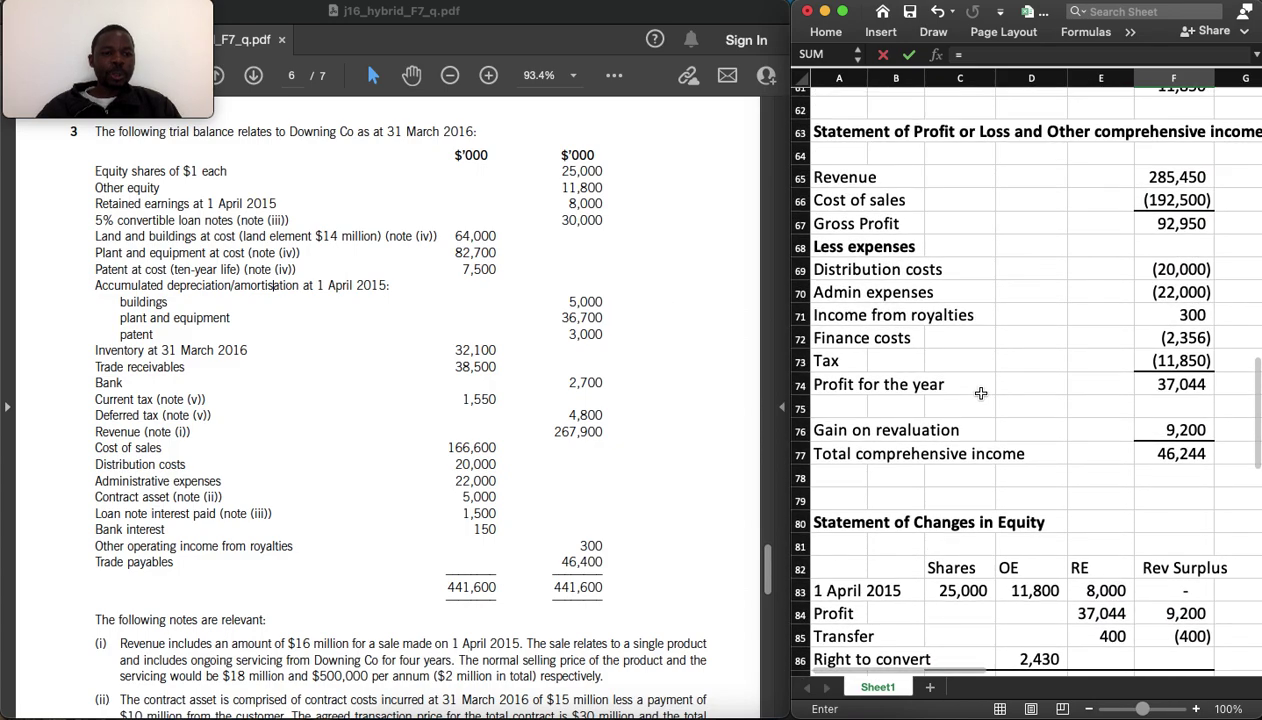
scroll(985, 385, "down", 3)
scroll(981, 394, "up", 1)
scroll(981, 394, "up", 5)
left_click_drag(1060, 320, 1170, 252)
left_click(1170, 252)
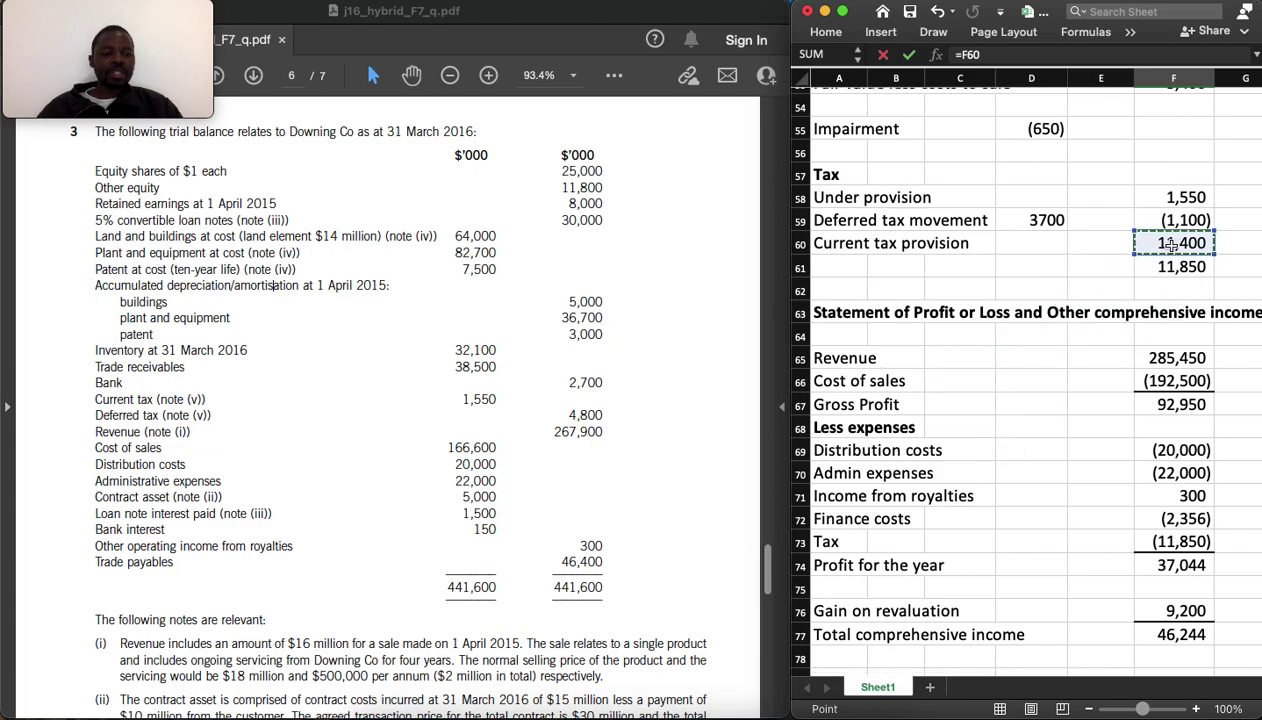
key("Return")
Add a bottom border under F111 and total equity and liabilities in F112 to 187,150
scroll(1176, 262, "down", 3)
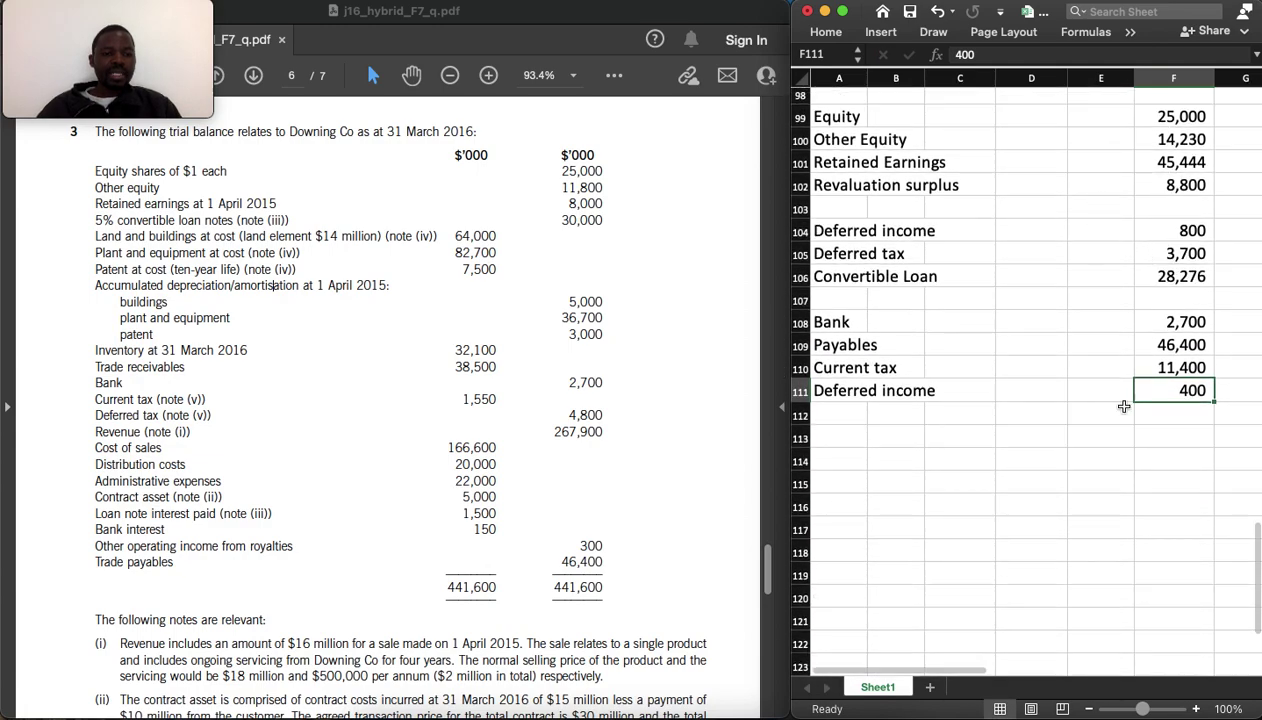
key("super+alt+Down")
key("Down")
key("Down")
scroll(1159, 428, "up", 1)
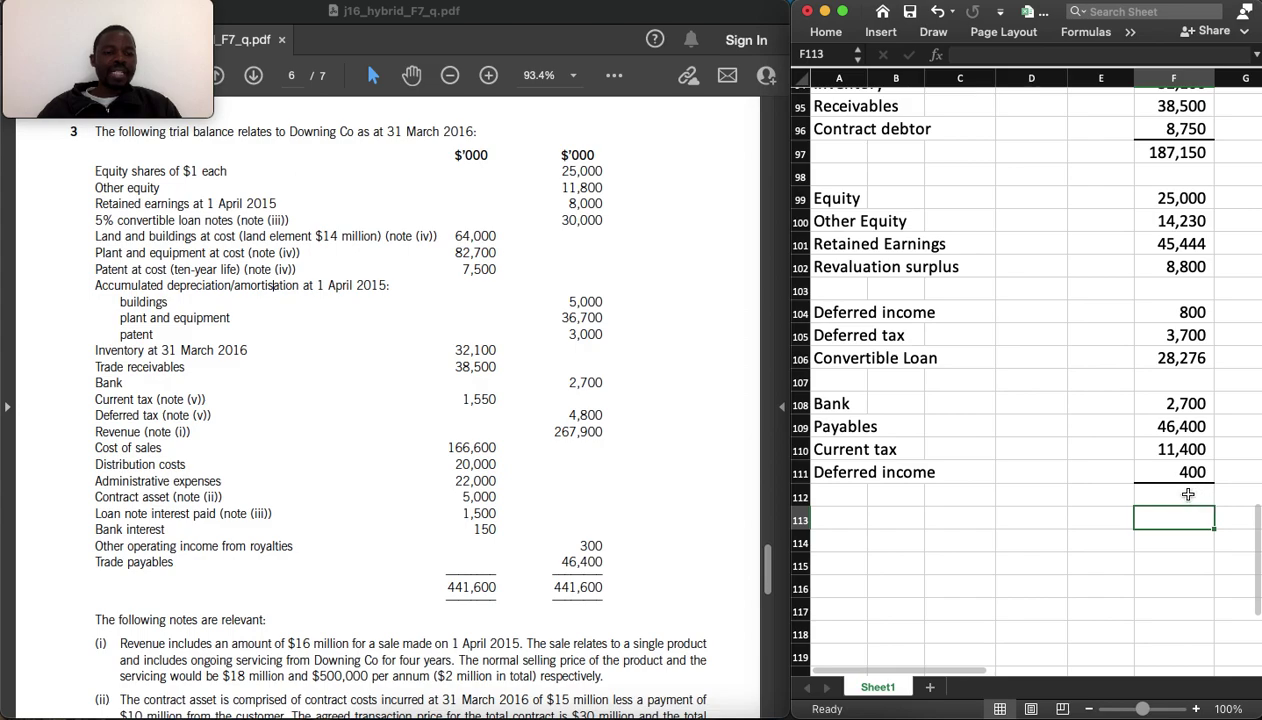
left_click(1188, 494)
type("=sum")
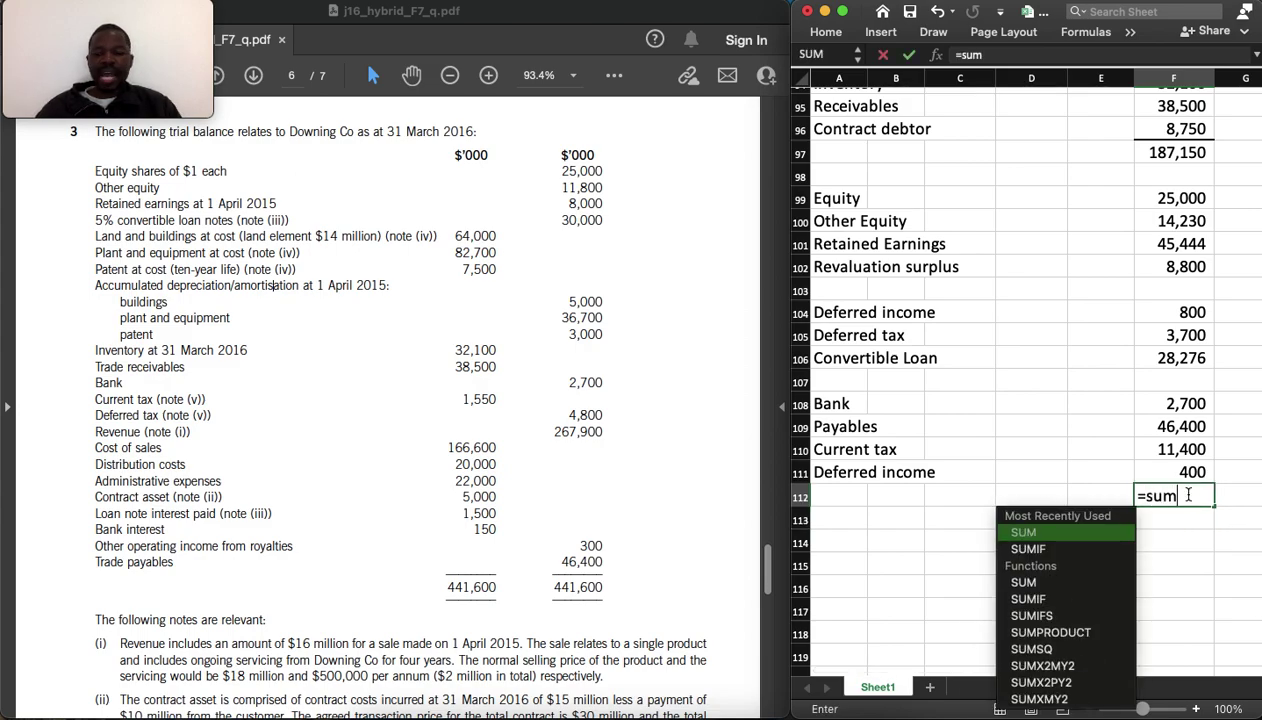
key("Tab")
left_click(1180, 204)
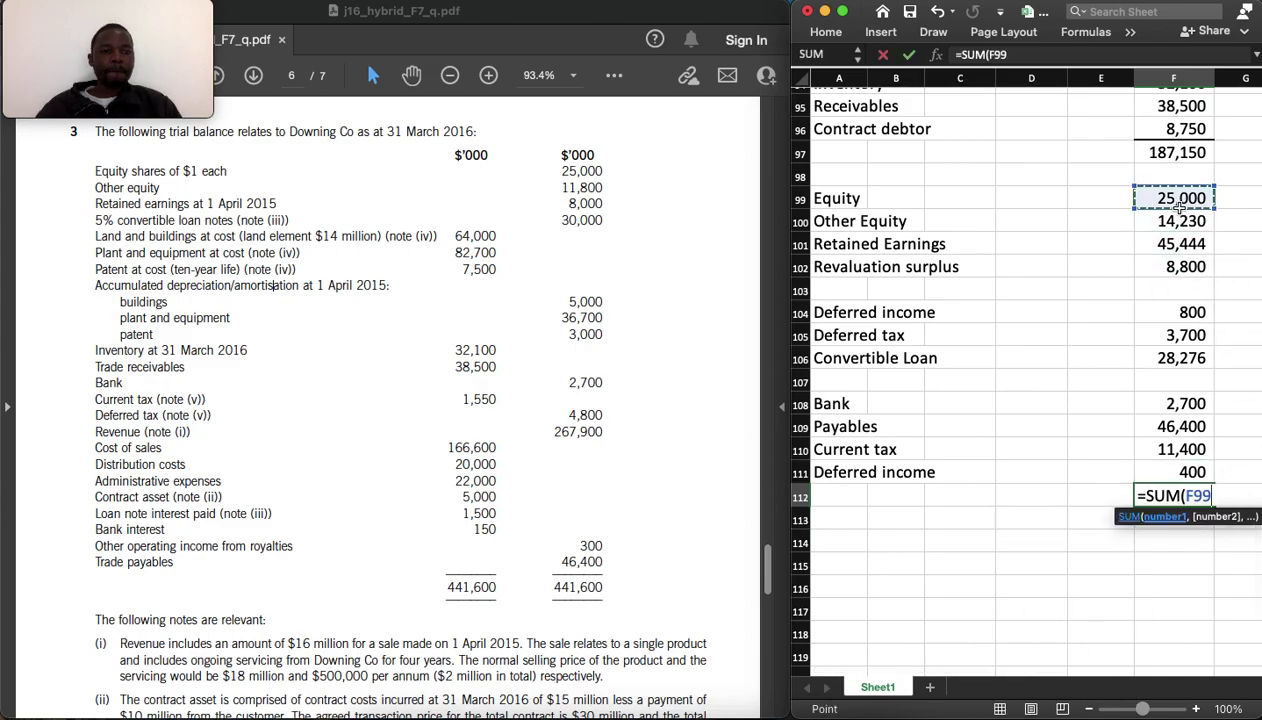
key("shift+Down")
key("shift+Down")
key("shift+Down")
key("shift+Down")
key("shift+Down")
key("shift+Down")
key("shift+Down")
key("shift+Down")
key("shift+Down")
key("shift+Down")
key("shift+Down")
key("shift+Down")
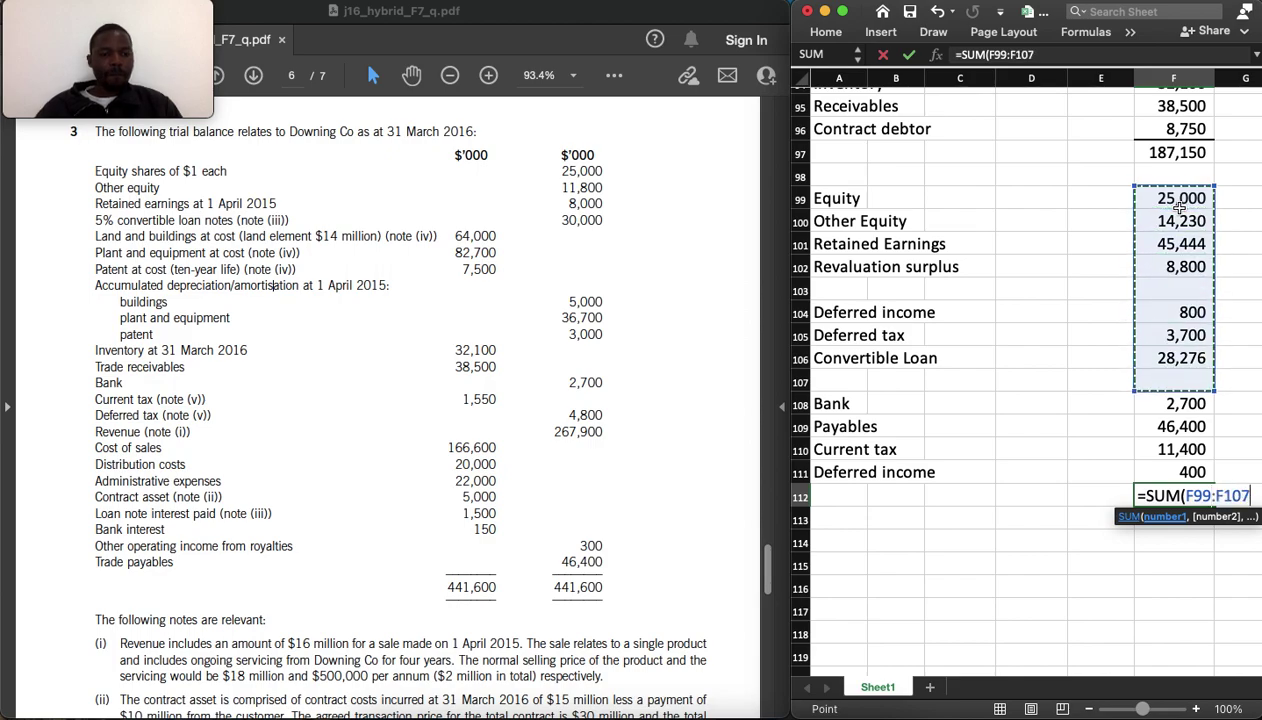
key("Return")
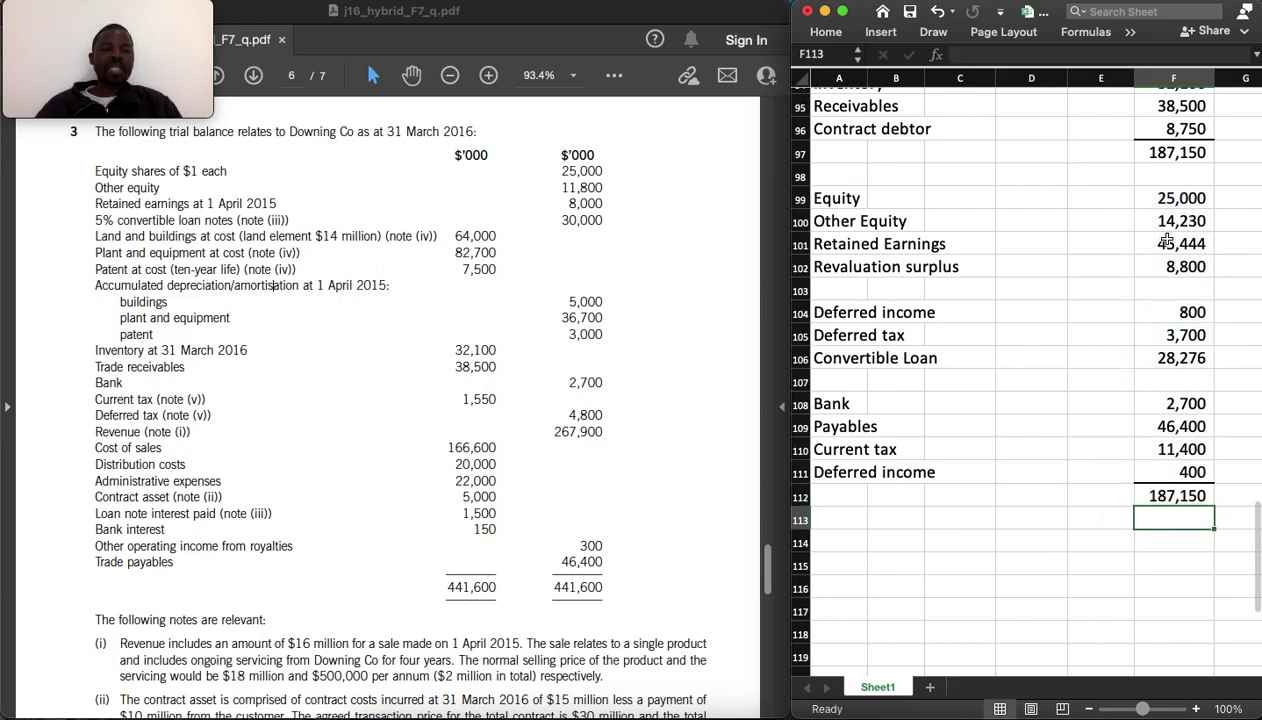
left_click(1040, 331)
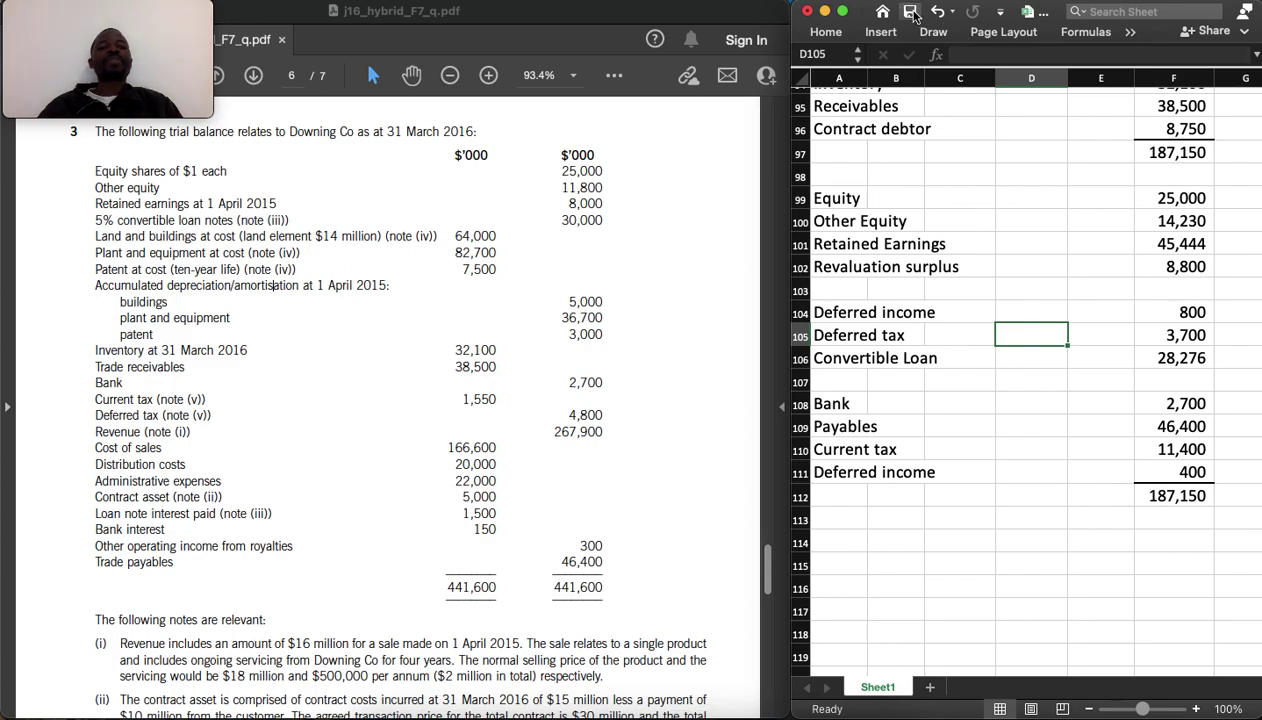
scroll(926, 173, "up", 5)
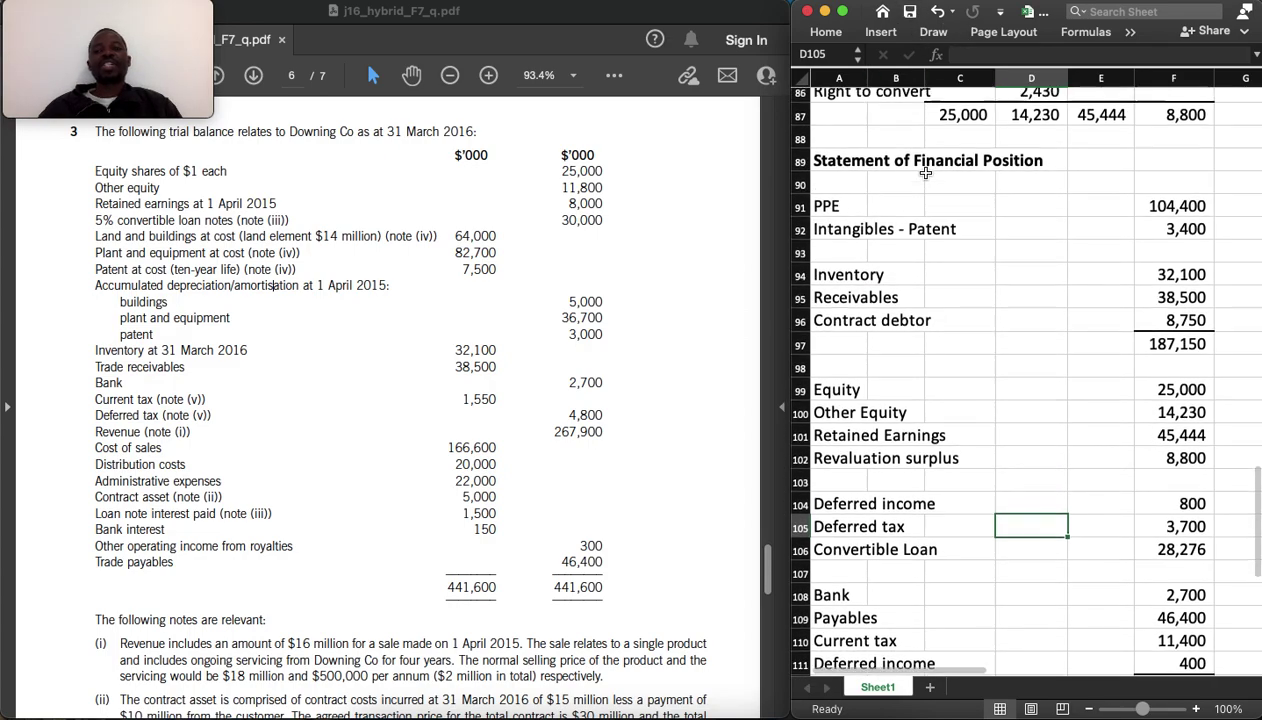